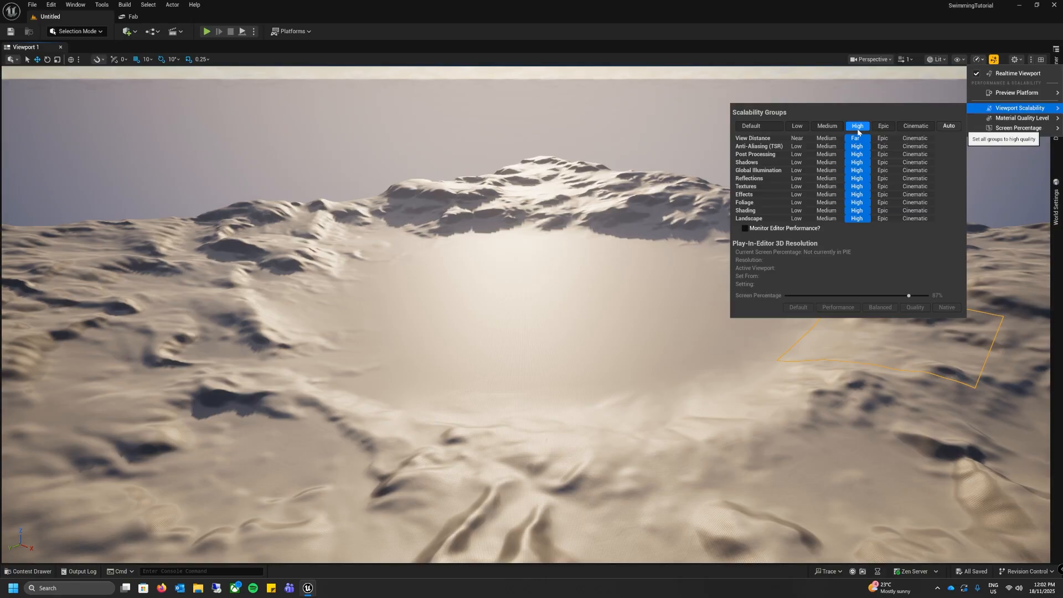
Step: Enable the experimental Water plugin, accept its experimental-version confirmation, and restart Unreal Editor to load it
{"action": "left_click", "coordinate": [620, 86]}
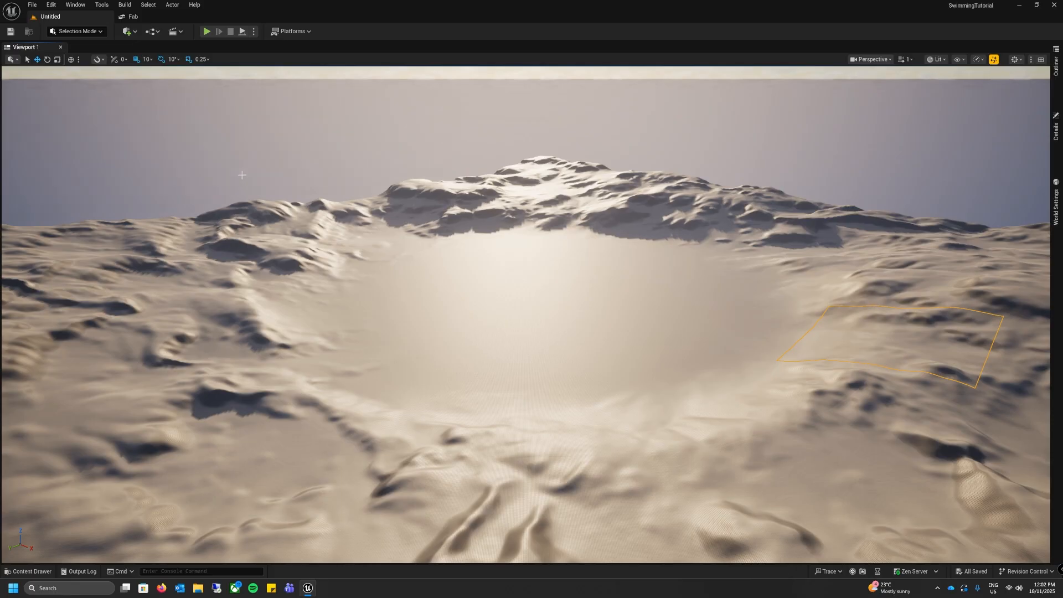
{"action": "left_click", "coordinate": [52, 9]}
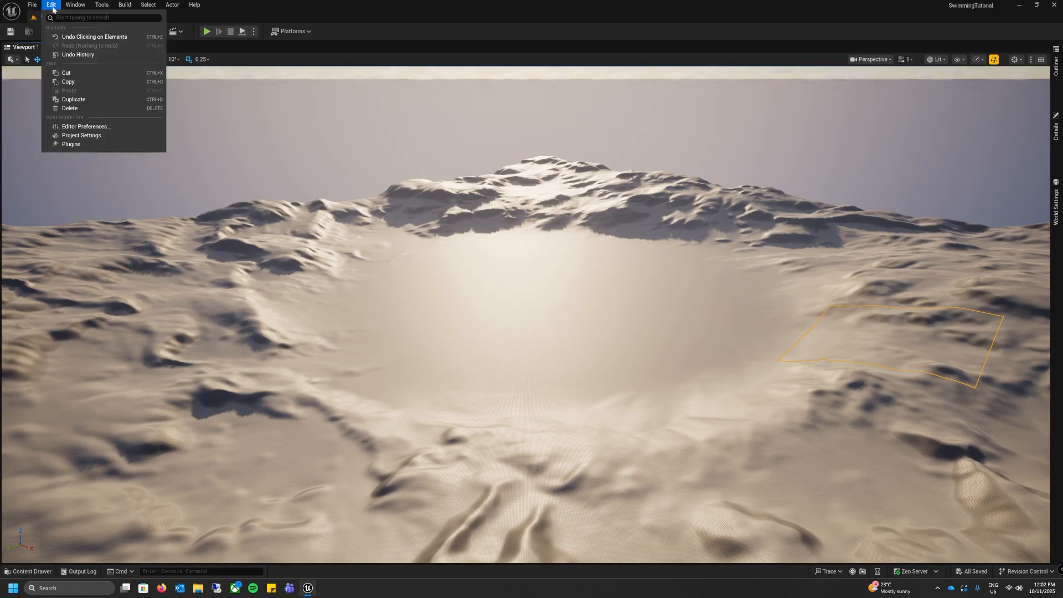
{"action": "left_click", "coordinate": [56, 148]}
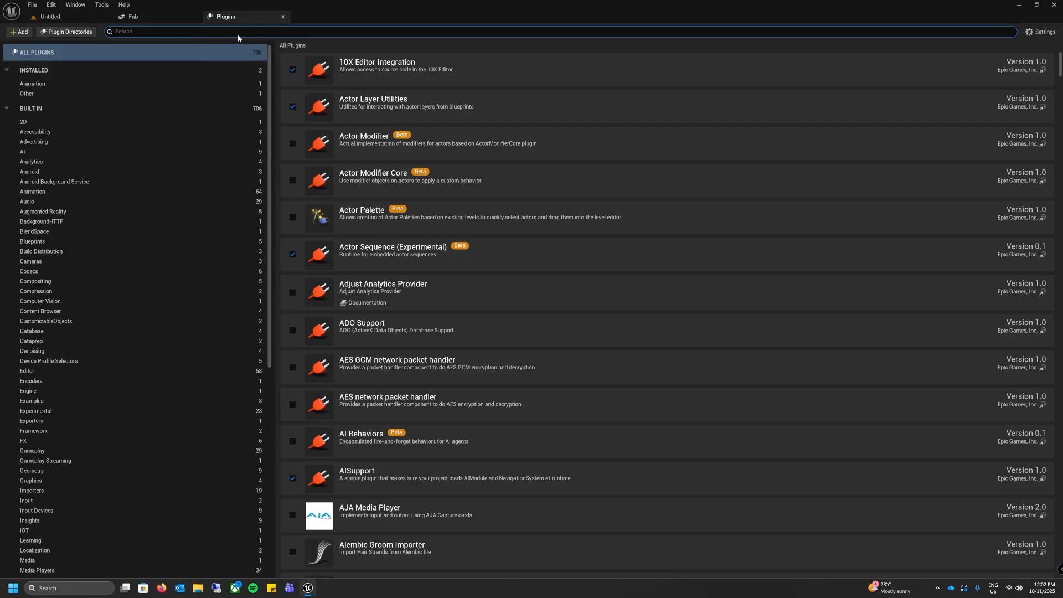
{"action": "type", "text": "water"}
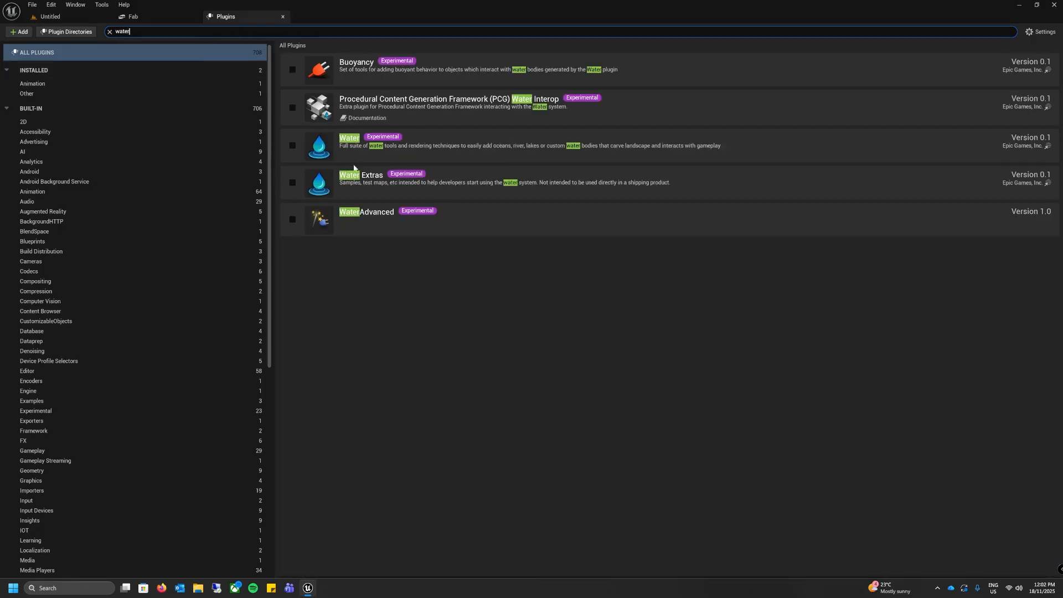
{"action": "left_click", "coordinate": [292, 146]}
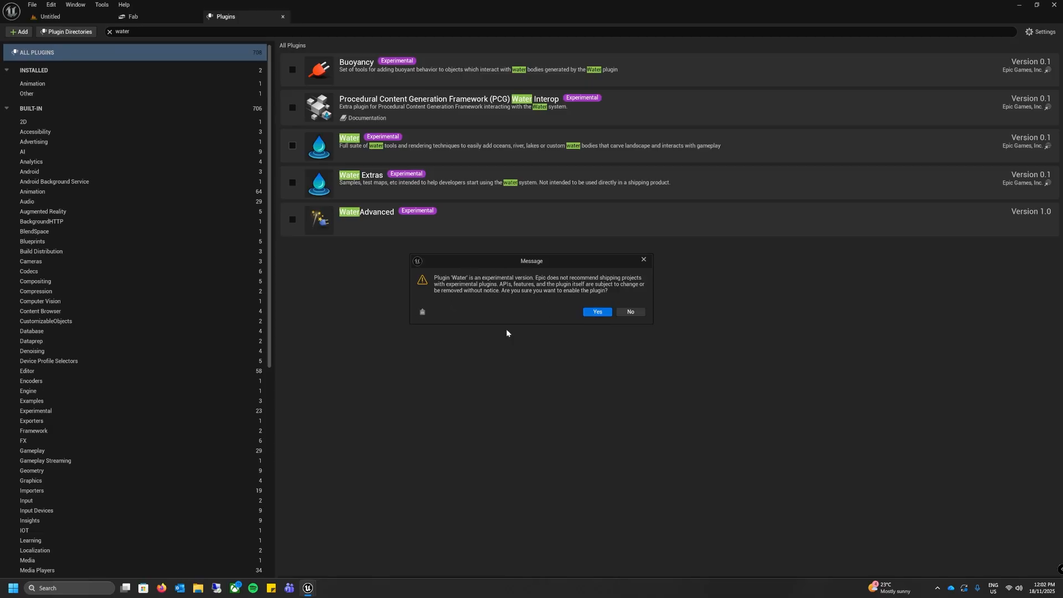
{"action": "left_click", "coordinate": [596, 312]}
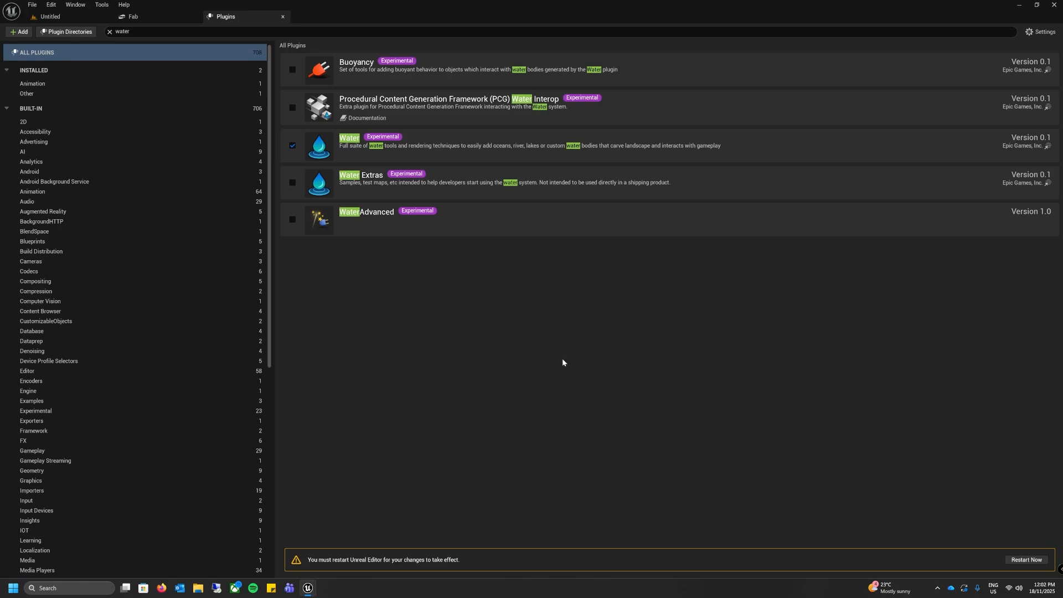
{"action": "left_click", "coordinate": [1026, 560]}
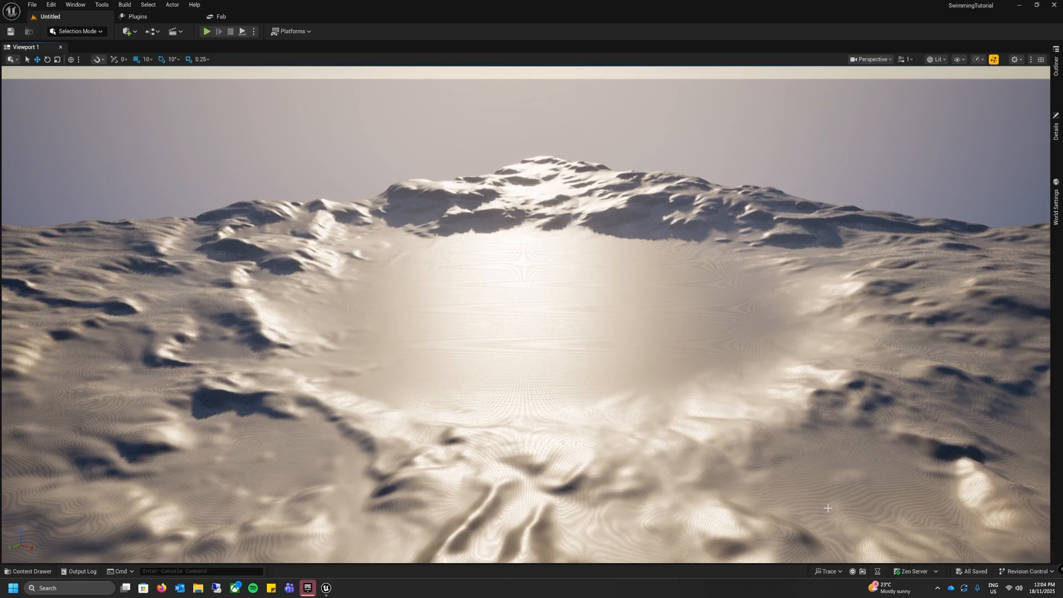
{"action": "left_click", "coordinate": [327, 593]}
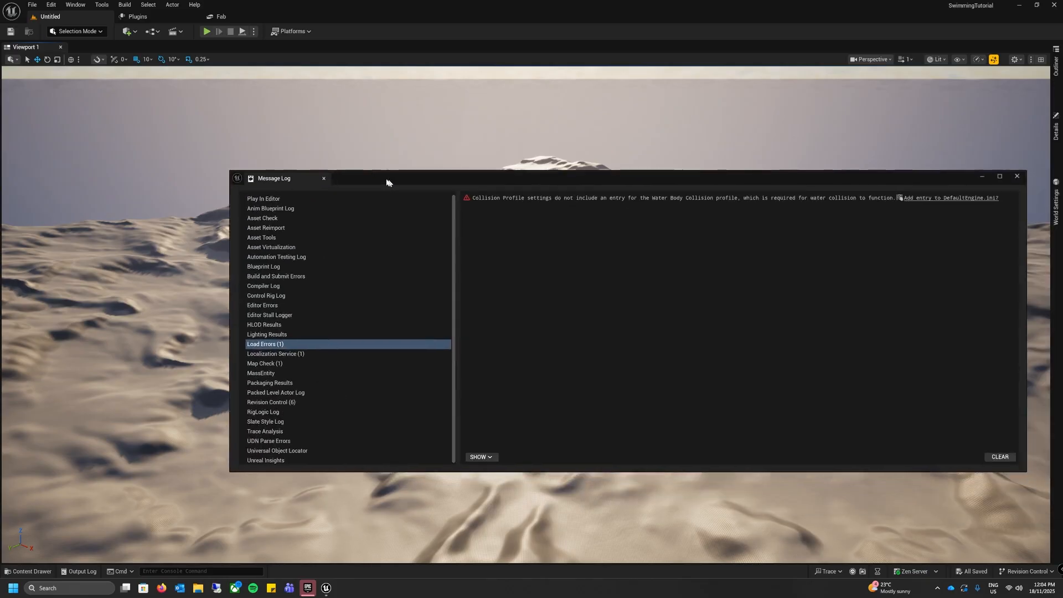
Step: Add the missing Water Body Collision profile entry to DefaultEngine.ini from the load error, then clear and close the message log
{"action": "left_click_drag", "start_coordinate": [396, 172], "coordinate": [306, 169]}
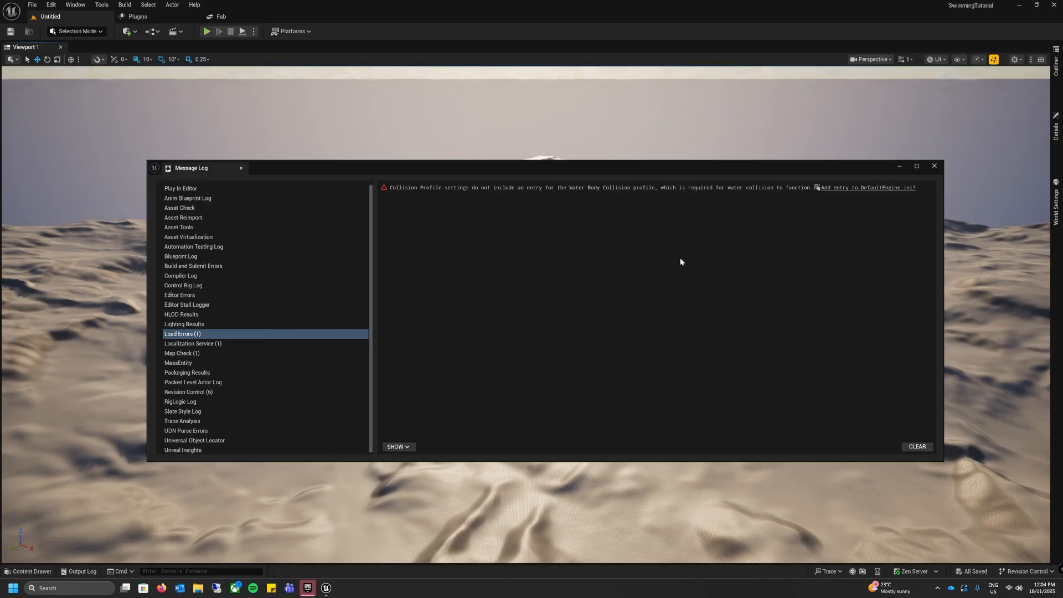
{"action": "left_click", "coordinate": [869, 189]}
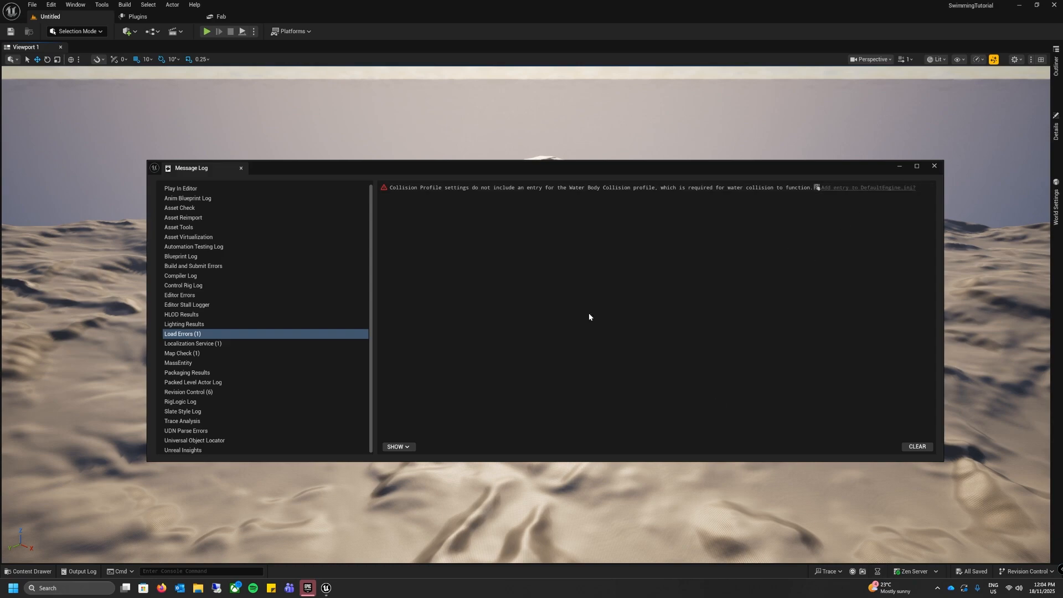
{"action": "left_click", "coordinate": [917, 447]}
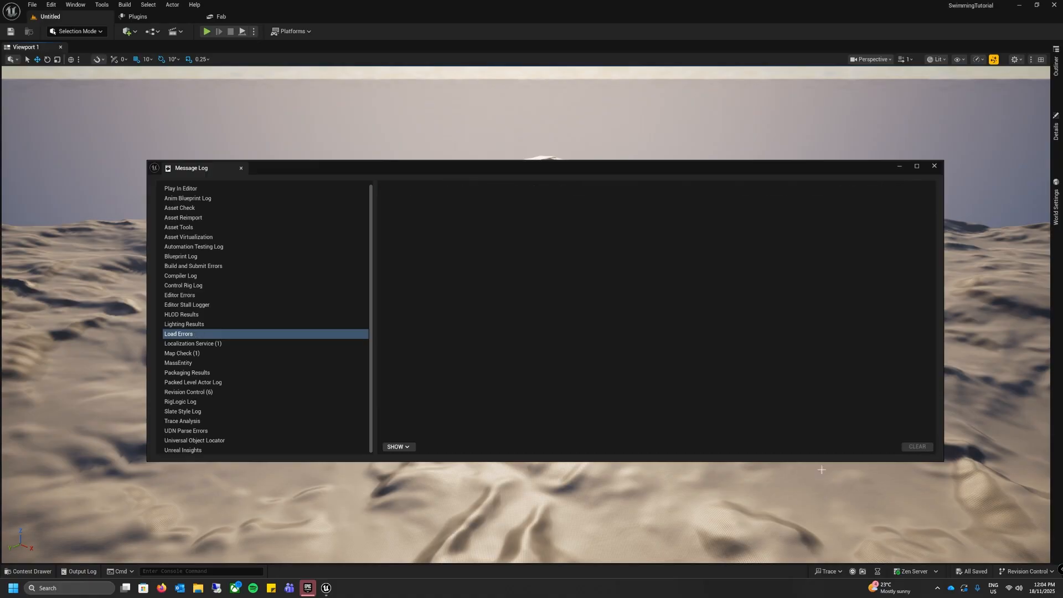
{"action": "left_click", "coordinate": [934, 166]}
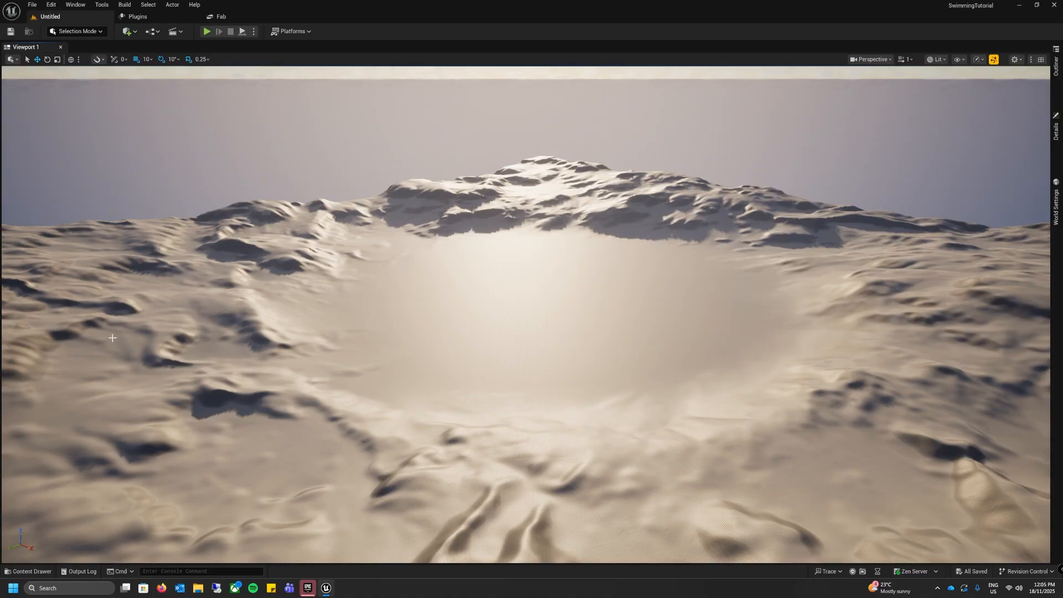
Step: Create a folder named Levels inside the project's Content folder and open it
{"action": "left_click", "coordinate": [35, 574]}
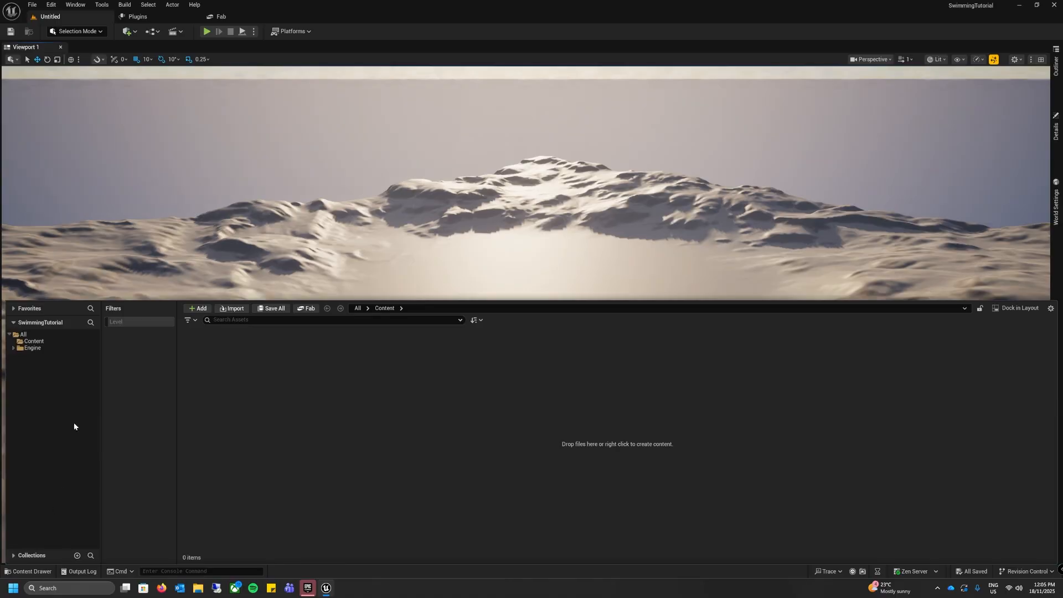
{"action": "left_click", "coordinate": [33, 342]}
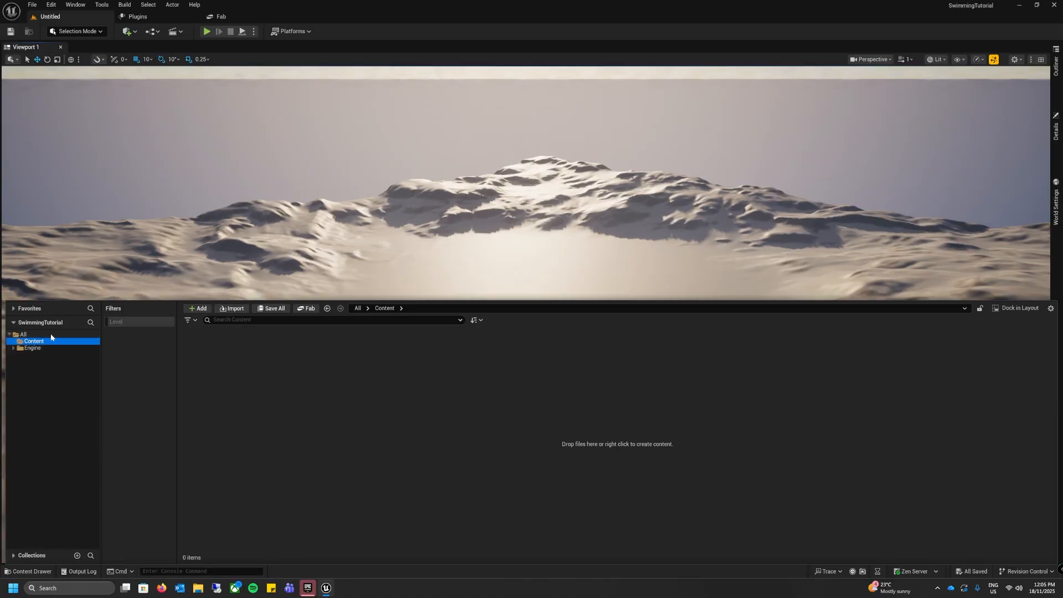
{"action": "right_click", "coordinate": [113, 350]}
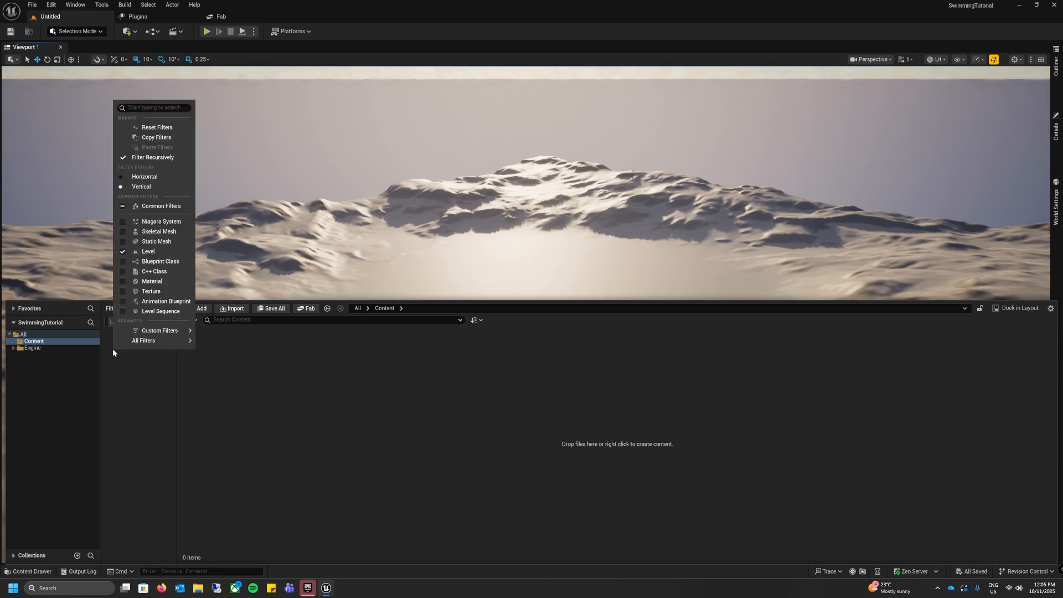
{"action": "left_click", "coordinate": [141, 368]}
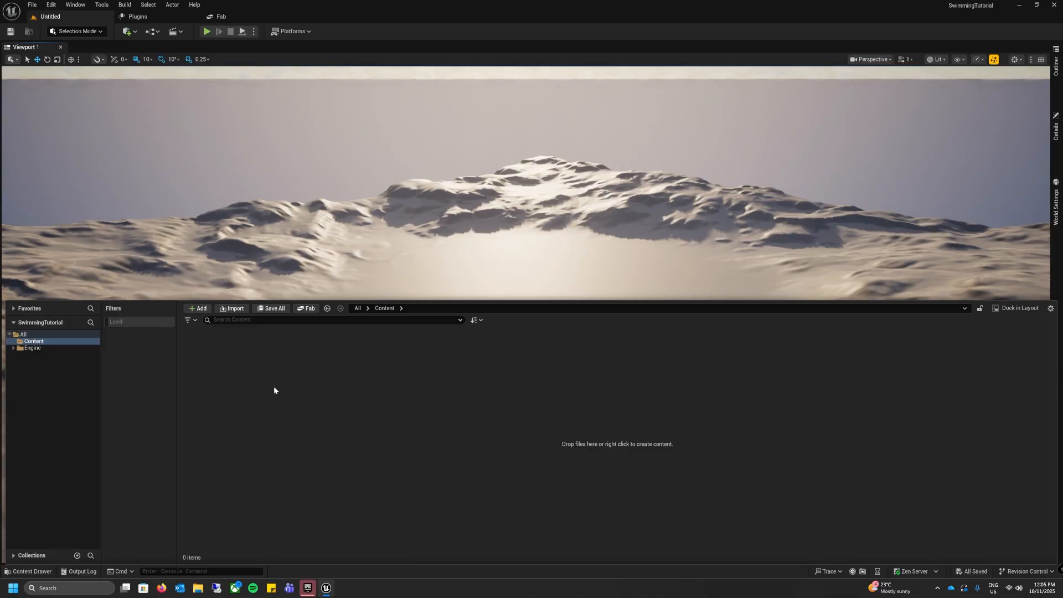
{"action": "key", "text": "ctrl+shift+n"}
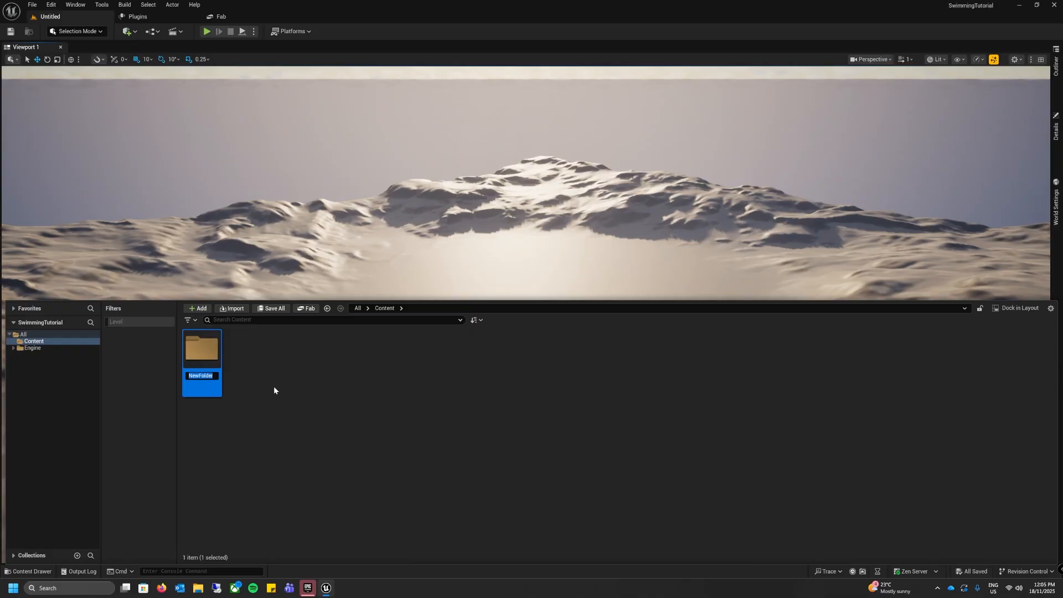
{"action": "type", "text": "Levels"}
{"action": "key", "text": "Return"}
{"action": "key", "text": "Return"}
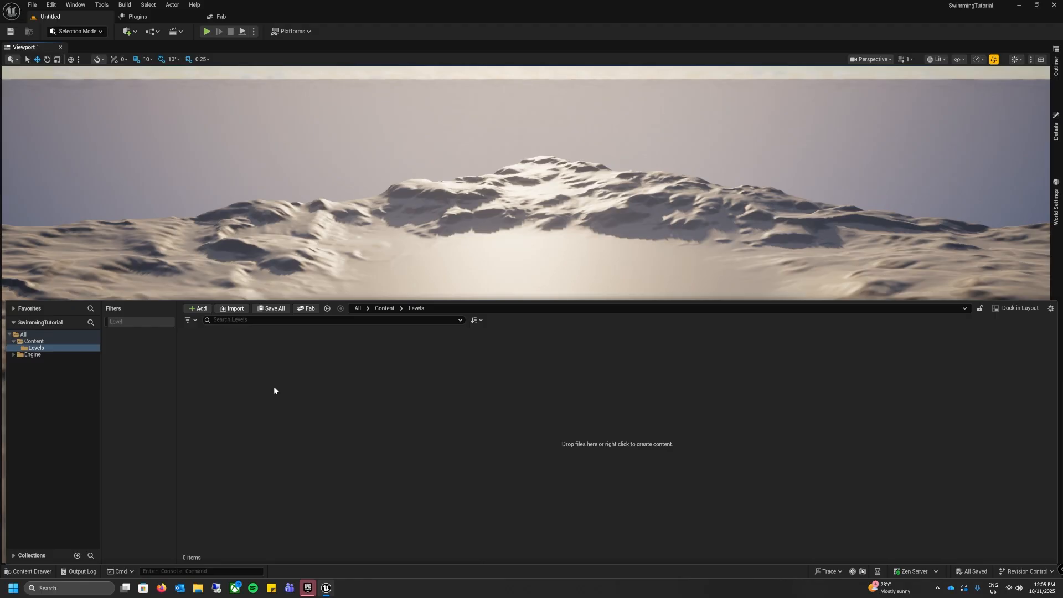
Step: Create a new level asset named Island_World in the Levels folder
{"action": "right_click", "coordinate": [273, 390]}
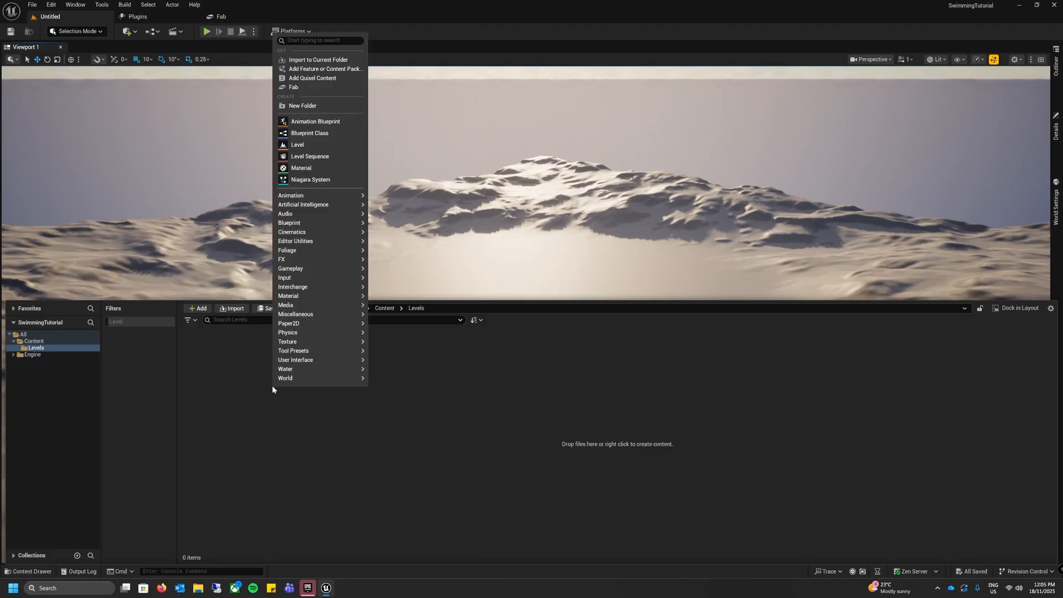
{"action": "left_click", "coordinate": [302, 147]}
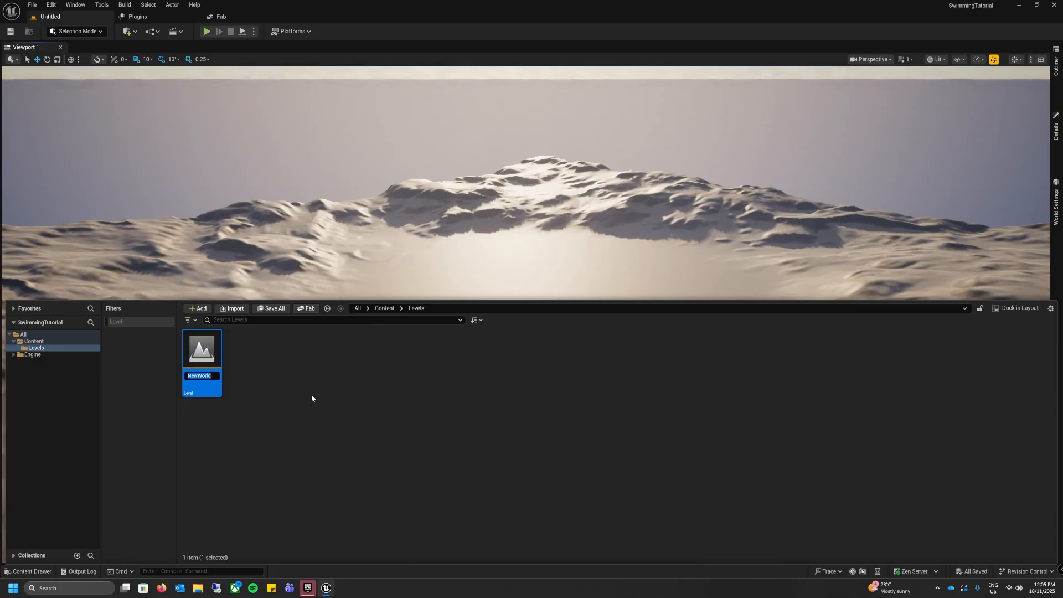
{"action": "type", "text": "Island_World"}
{"action": "key", "text": "Return"}
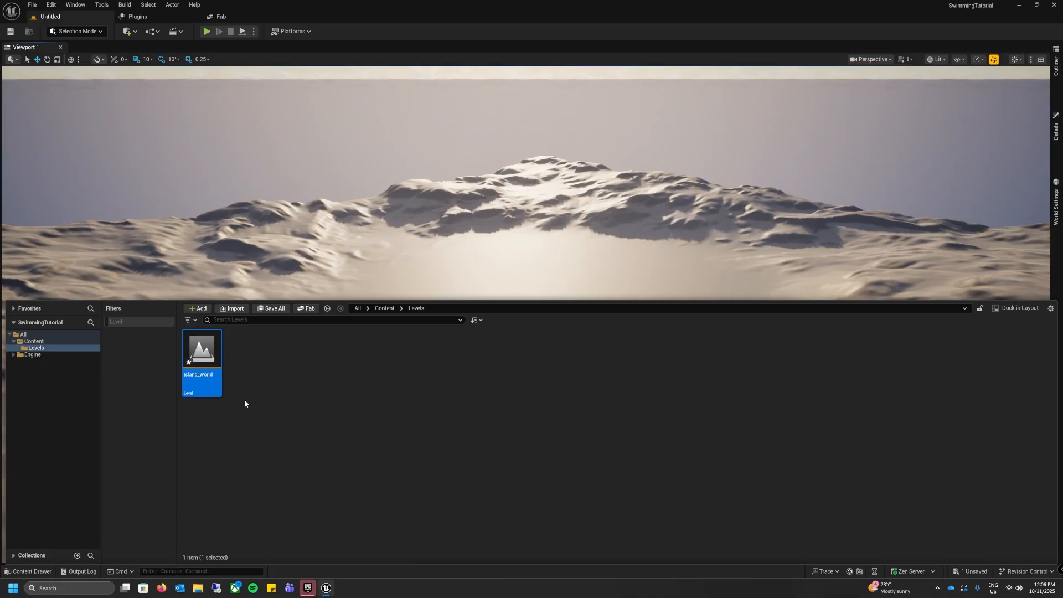
Step: Open the Island_World level, saving the new asset first, and return to the full viewport
{"action": "mouse_move", "coordinate": [191, 361]}
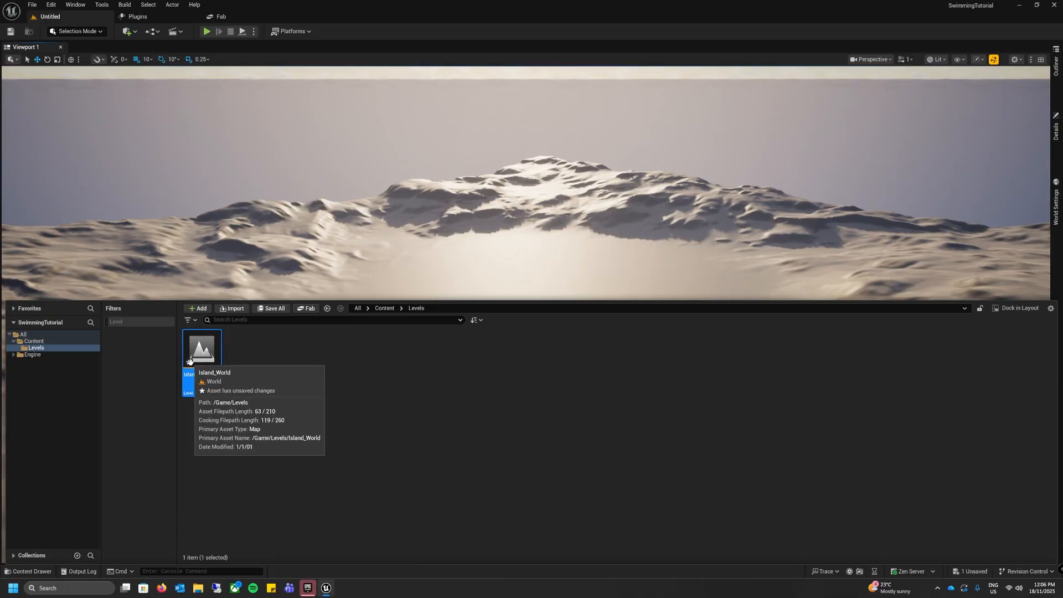
{"action": "left_click", "coordinate": [241, 380]}
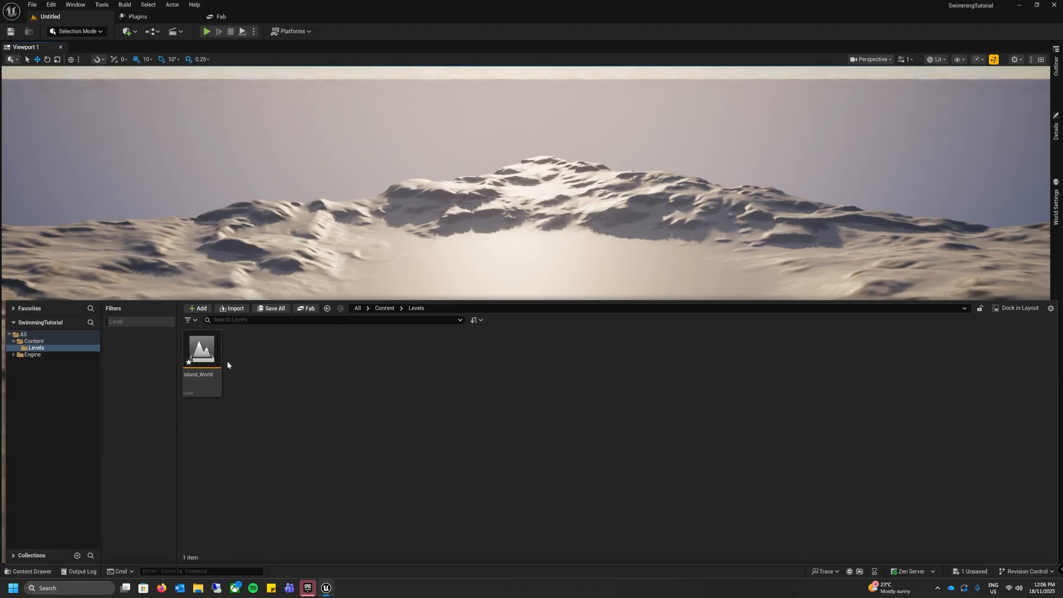
{"action": "double_click", "coordinate": [203, 349]}
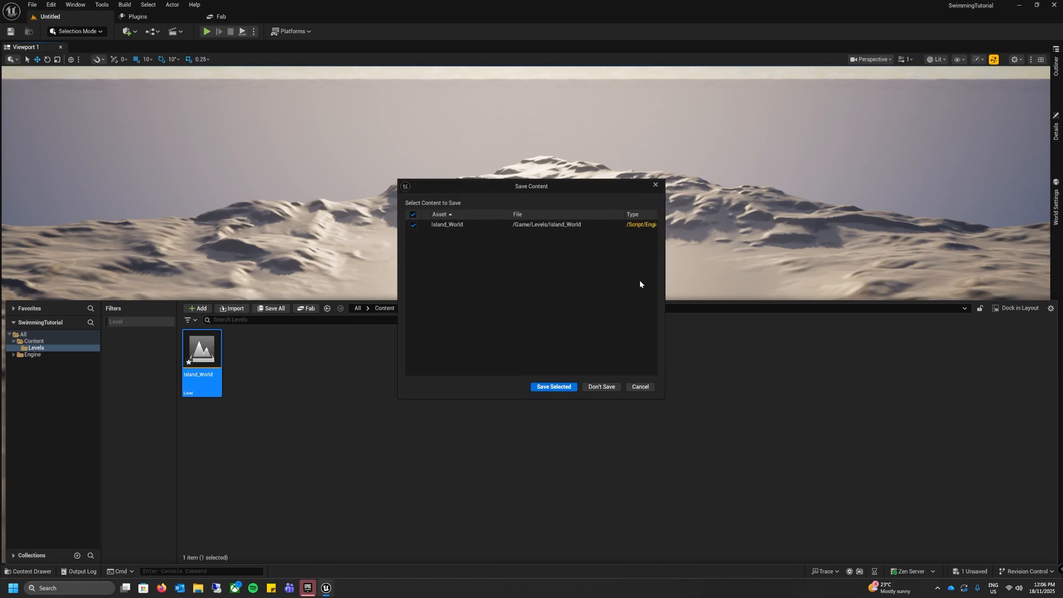
{"action": "left_click", "coordinate": [554, 387]}
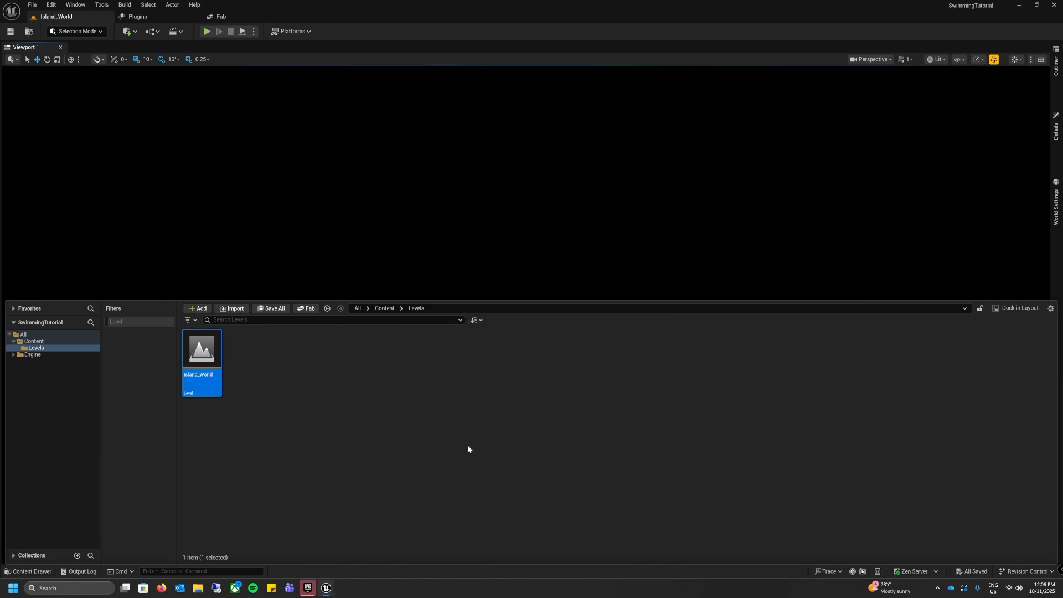
{"action": "left_click", "coordinate": [306, 274]}
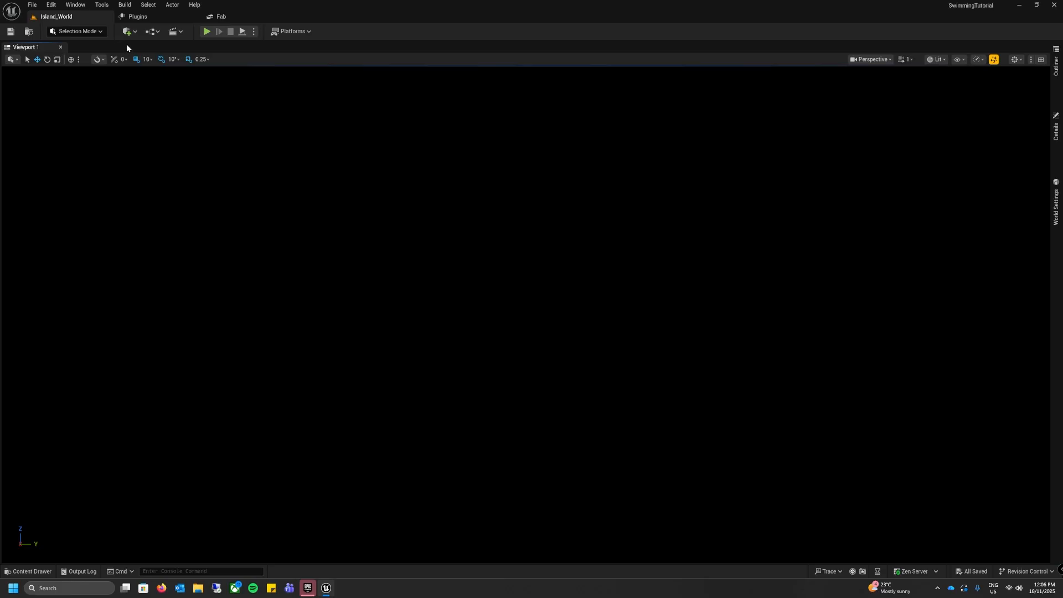
Step: Set both the Editor Startup Map and the Game Default Map to Island_World in the project's Maps & Modes settings
{"action": "left_click", "coordinate": [56, 7]}
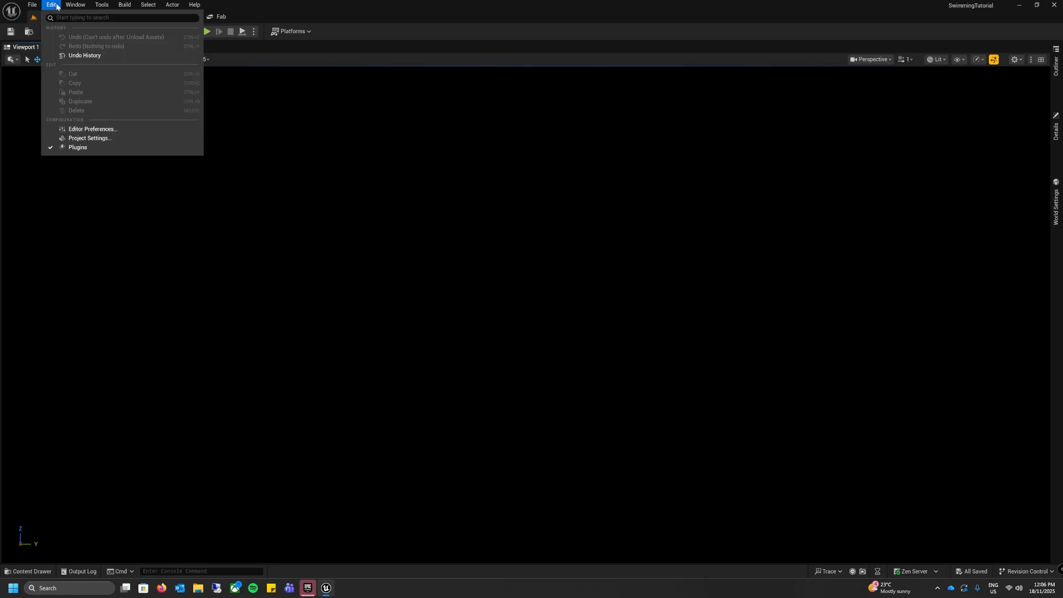
{"action": "left_click", "coordinate": [67, 138]}
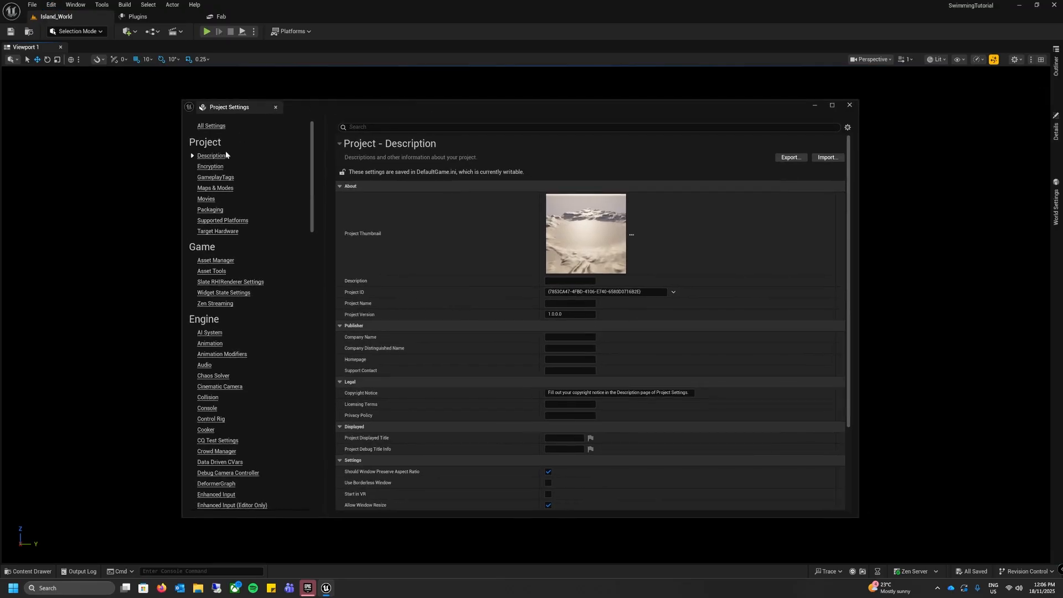
{"action": "left_click", "coordinate": [222, 188]}
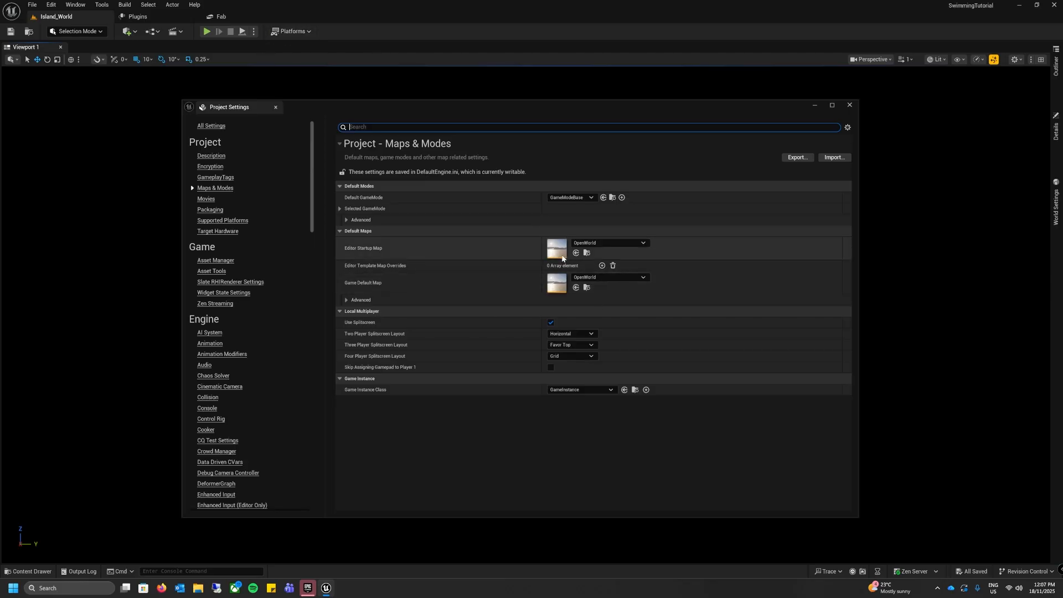
{"action": "left_click", "coordinate": [637, 243]}
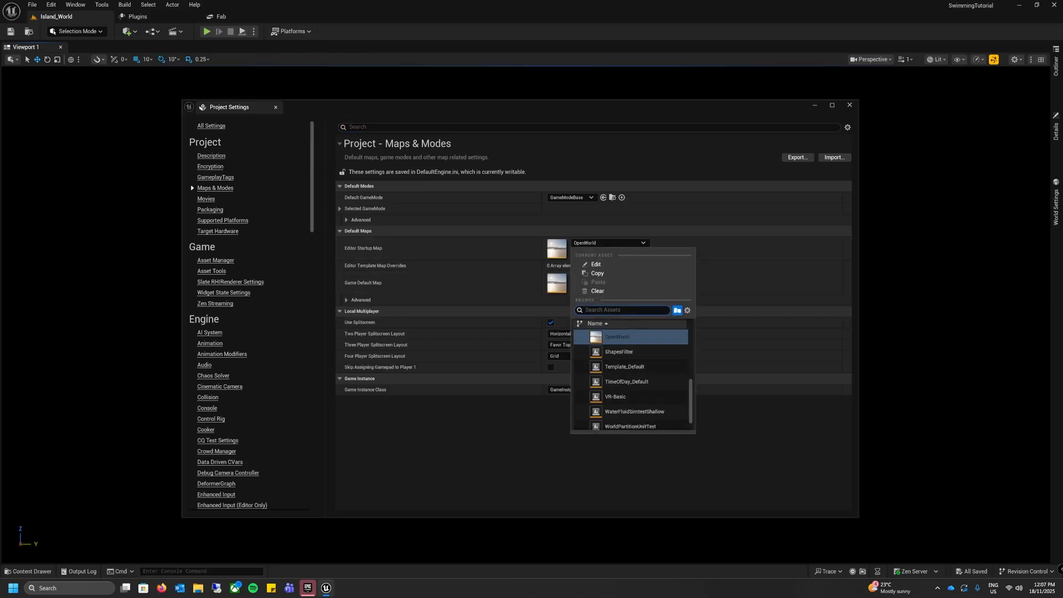
{"action": "type", "text": "Isl"}
{"action": "left_click", "coordinate": [634, 335]}
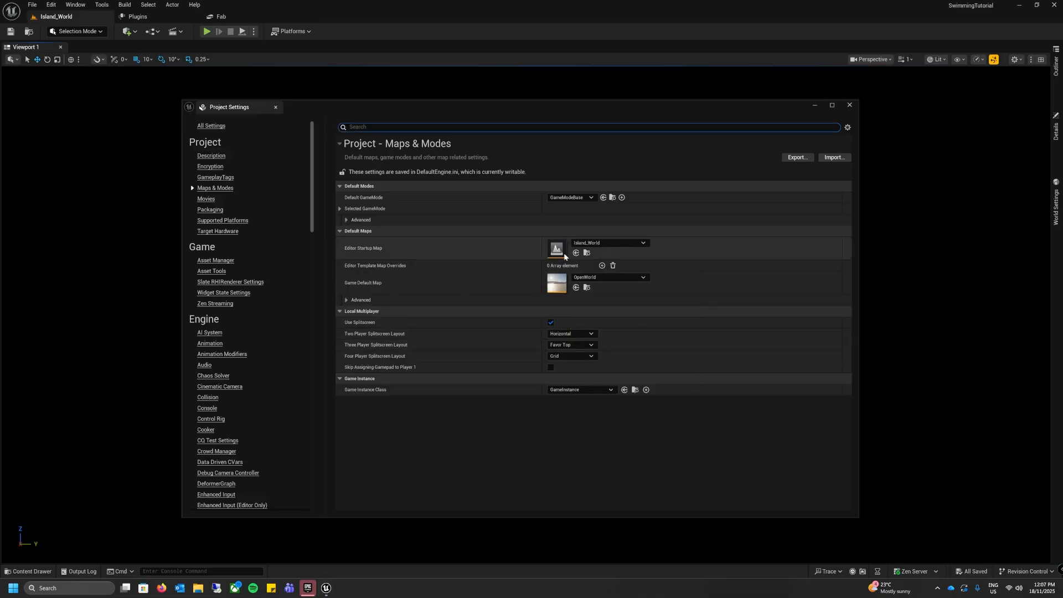
{"action": "left_click", "coordinate": [589, 278]}
{"action": "type", "text": "isl"}
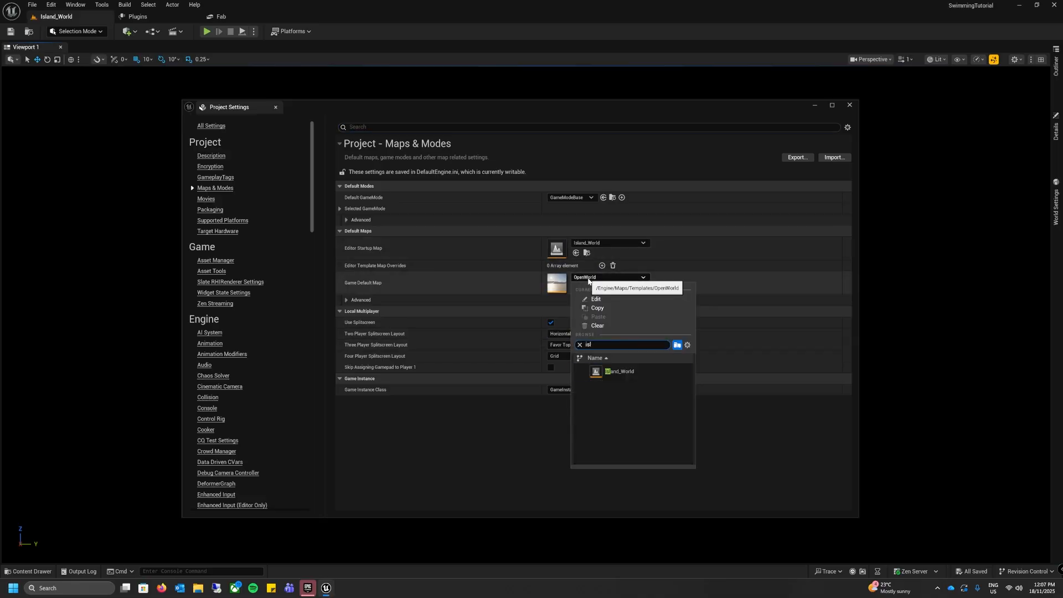
{"action": "left_click", "coordinate": [617, 371]}
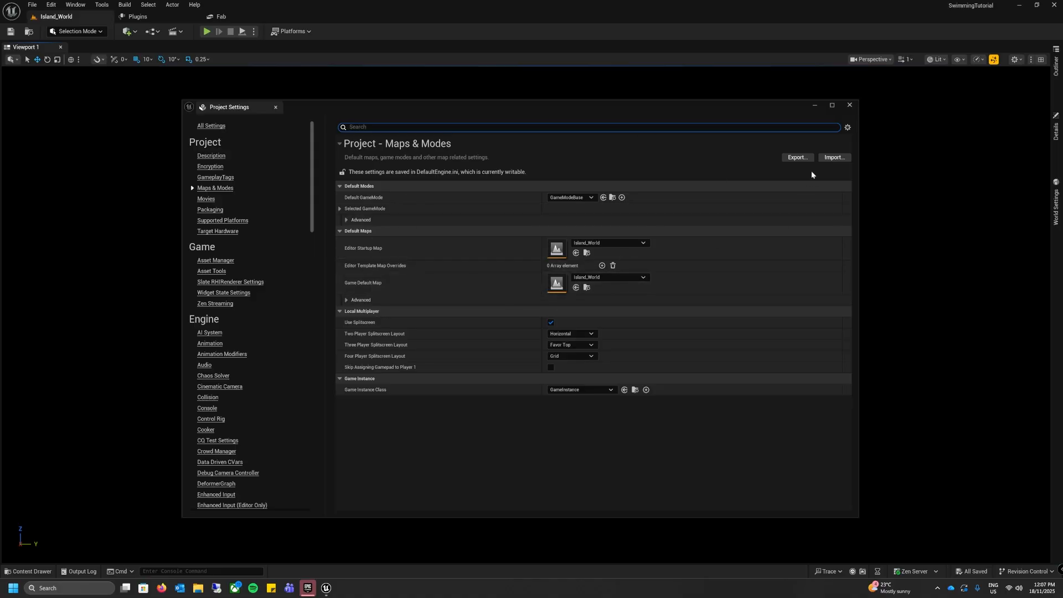
{"action": "left_click", "coordinate": [850, 107]}
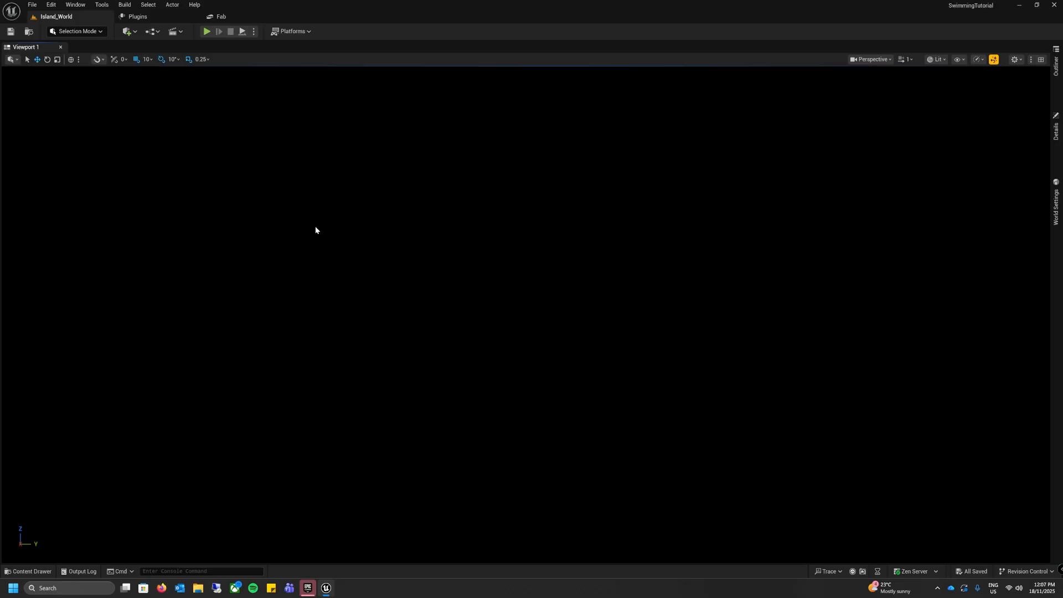
Step: Add a sky light, directional light, sky atmosphere, volumetric cloud and height fog to the level using the Environment Light Mixer
{"action": "left_click", "coordinate": [51, 5]}
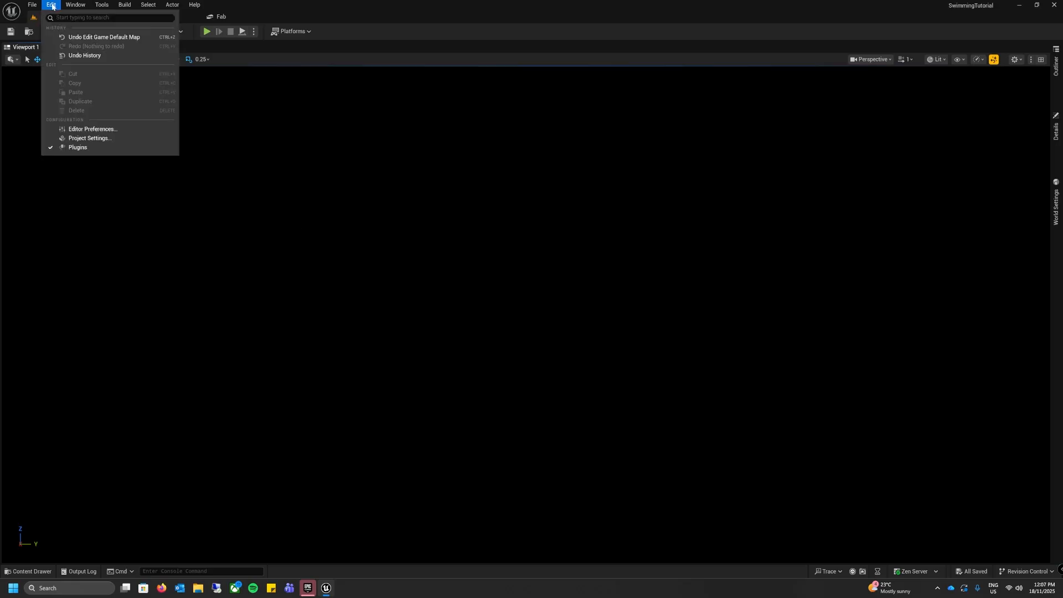
{"action": "mouse_move", "coordinate": [67, 6]}
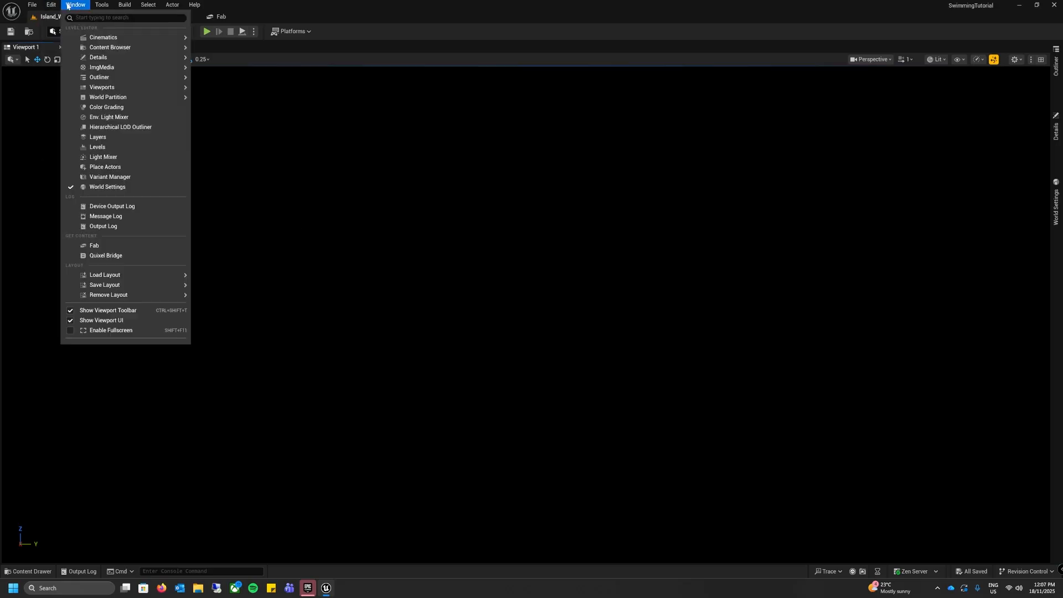
{"action": "left_click", "coordinate": [113, 119]}
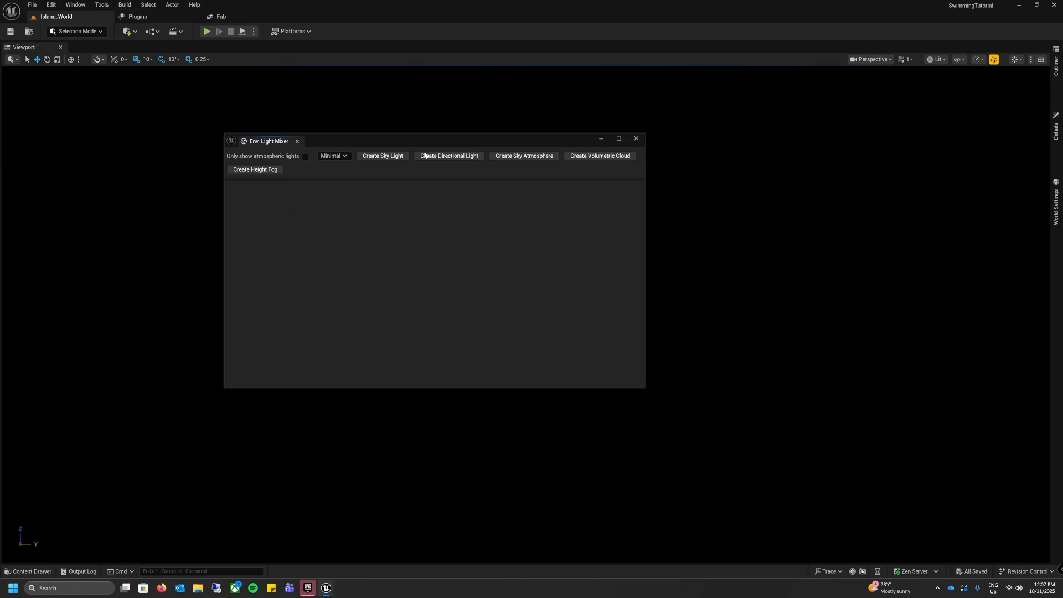
{"action": "left_click", "coordinate": [406, 157]}
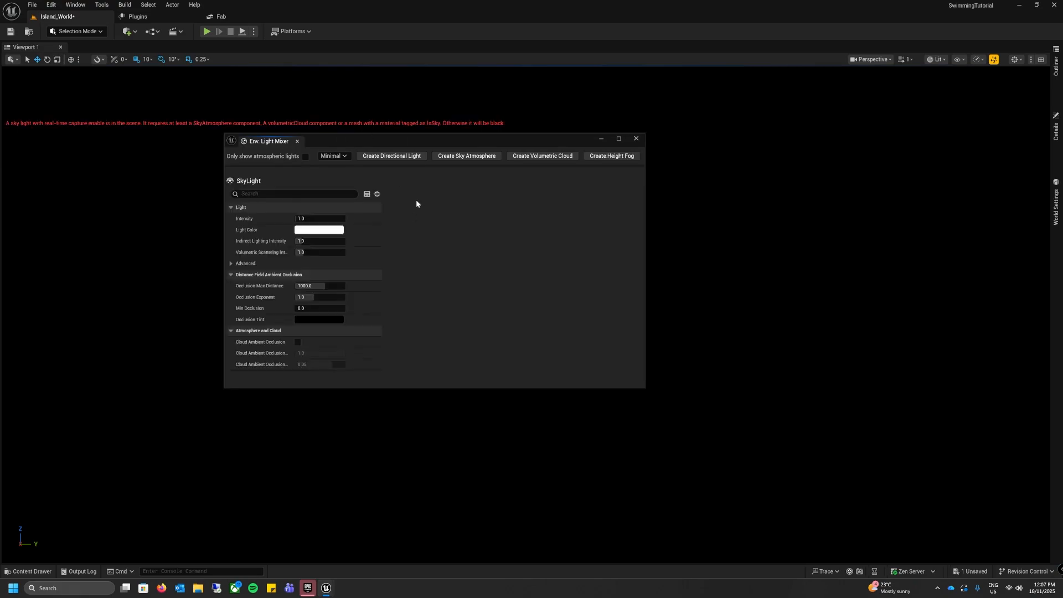
{"action": "left_click", "coordinate": [407, 157]}
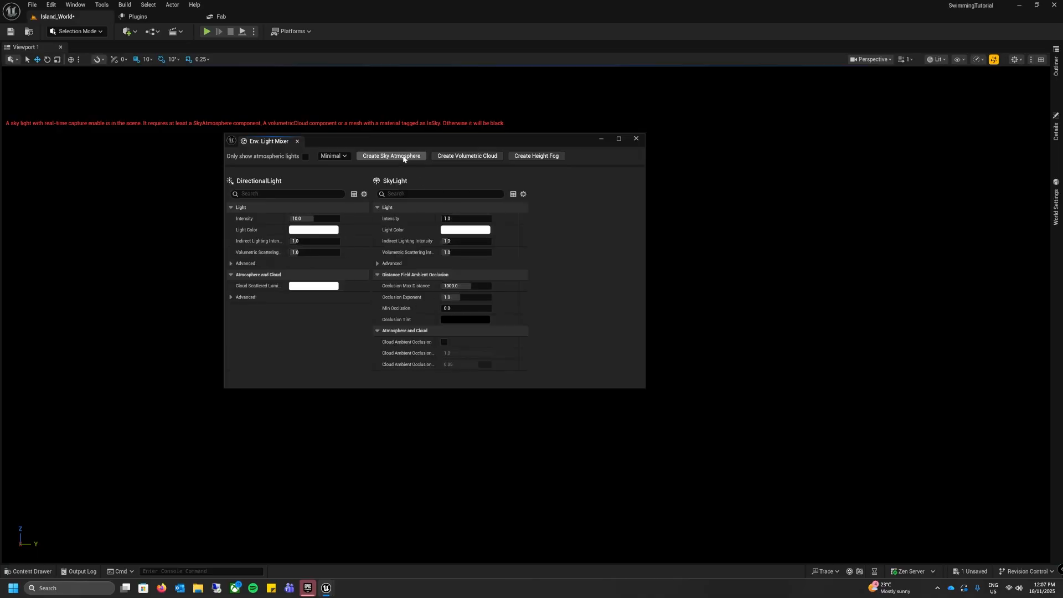
{"action": "left_click", "coordinate": [403, 157]}
{"action": "left_click", "coordinate": [403, 157]}
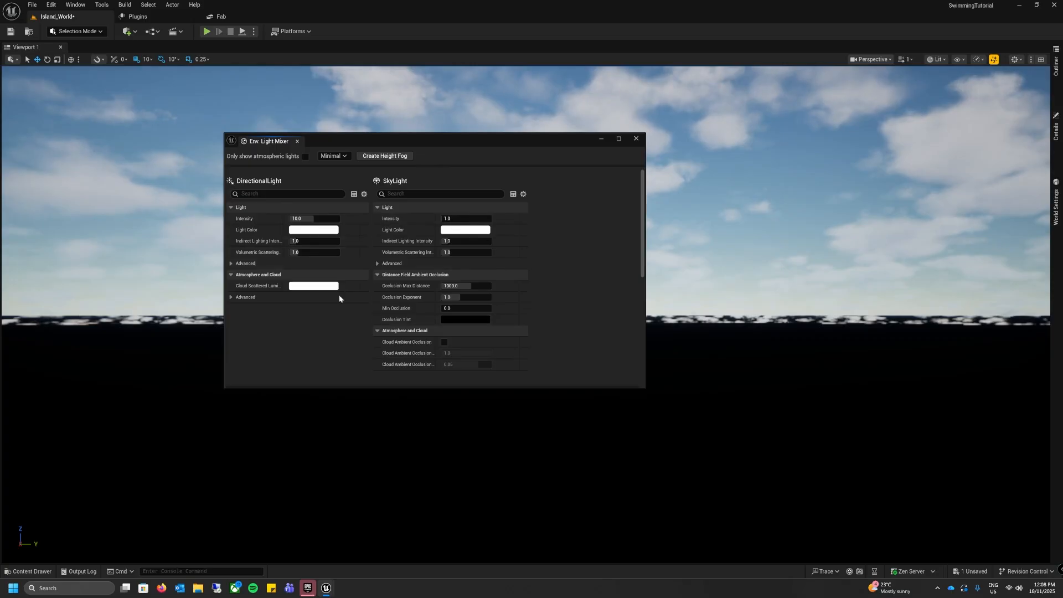
{"action": "left_click", "coordinate": [385, 156]}
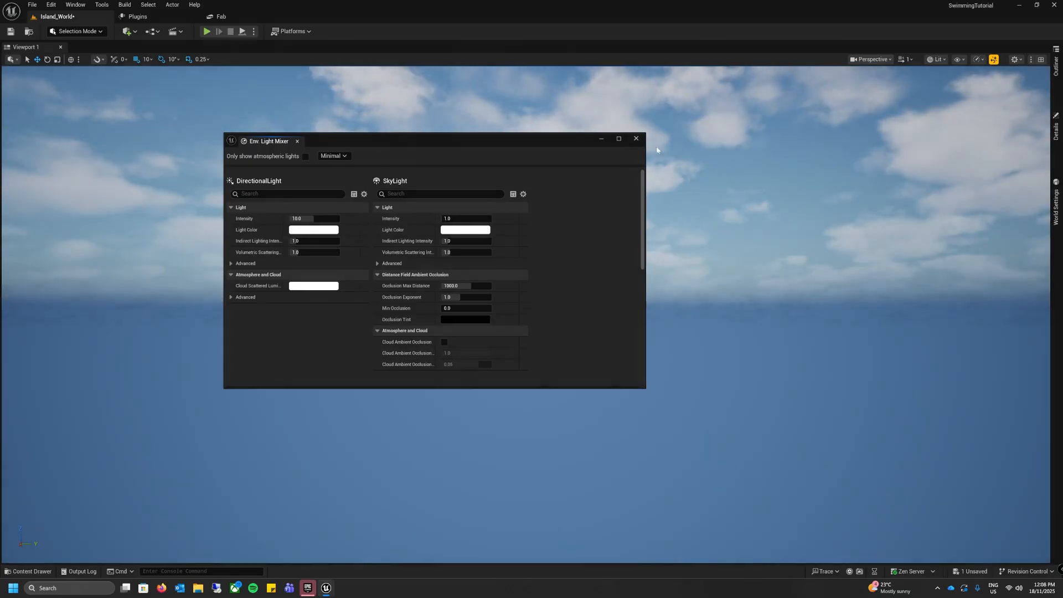
{"action": "left_click", "coordinate": [637, 139]}
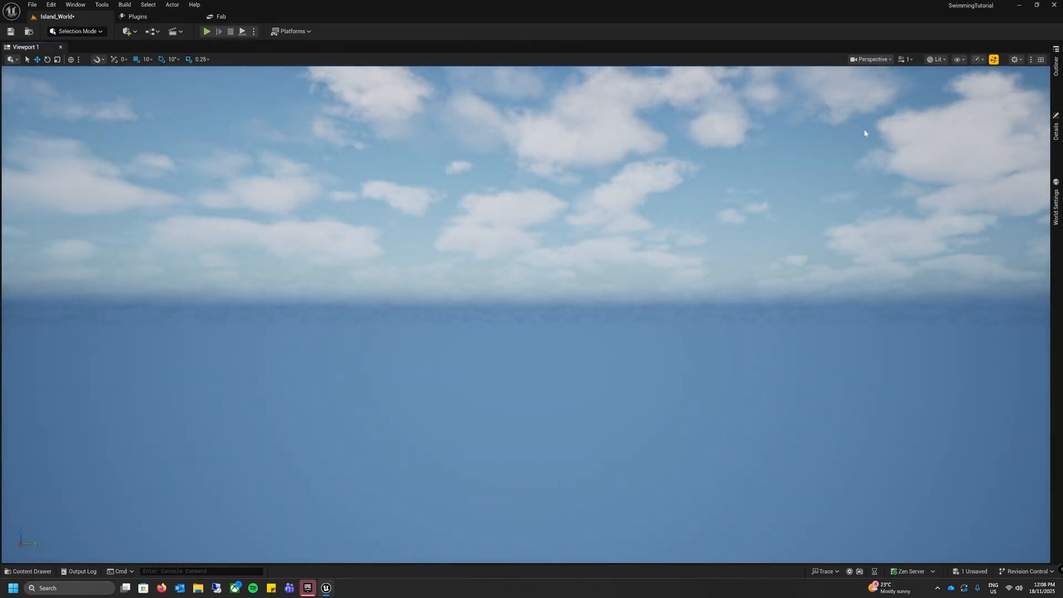
Step: Create a folder named Lighting in the level's Outliner
{"action": "left_click", "coordinate": [1053, 61]}
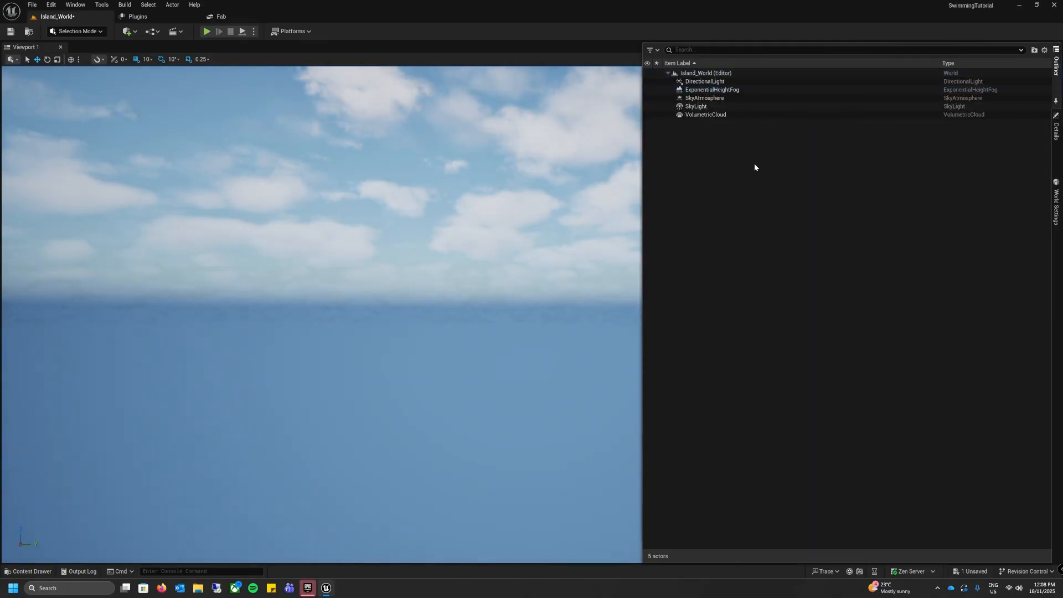
{"action": "right_click", "coordinate": [714, 157]}
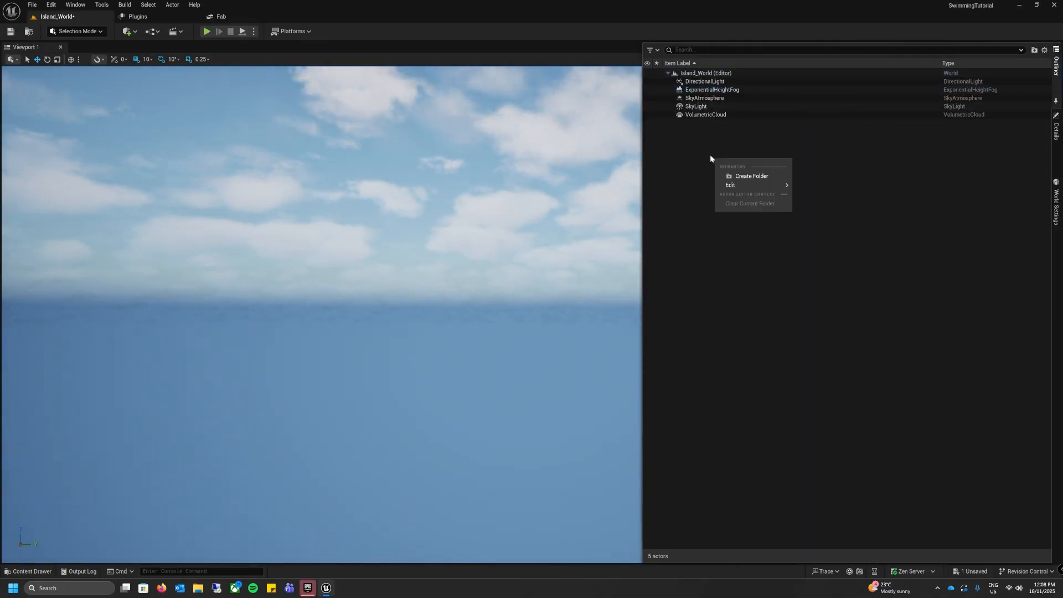
{"action": "left_click", "coordinate": [744, 177]}
{"action": "type", "text": "Lighting"}
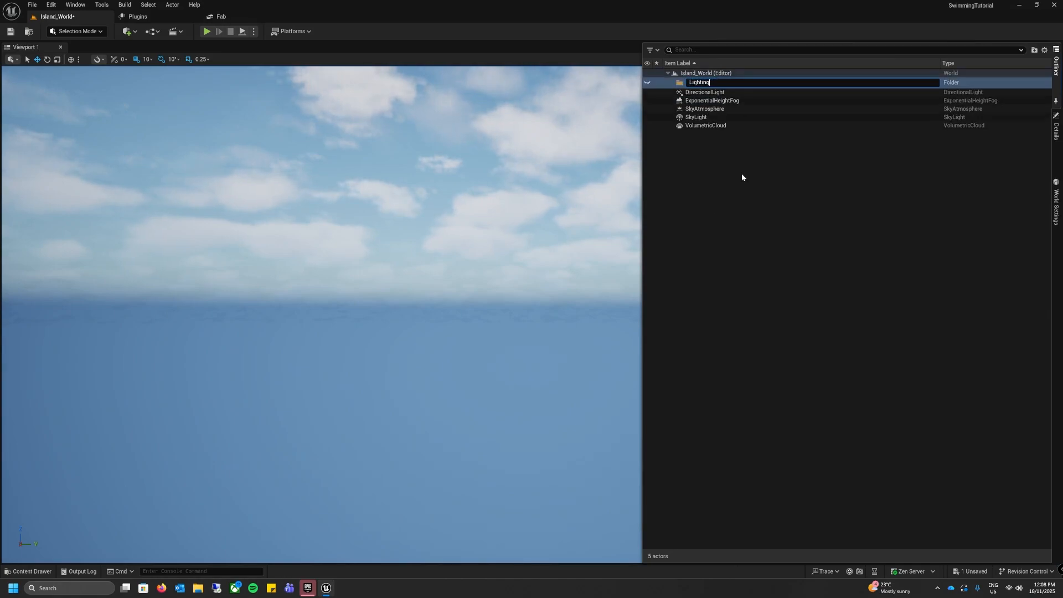
{"action": "key", "text": "Return"}
Step: Move all five actors, from DirectionalLight through VolumetricCloud, into the Lighting folder
{"action": "left_click", "coordinate": [706, 90]}
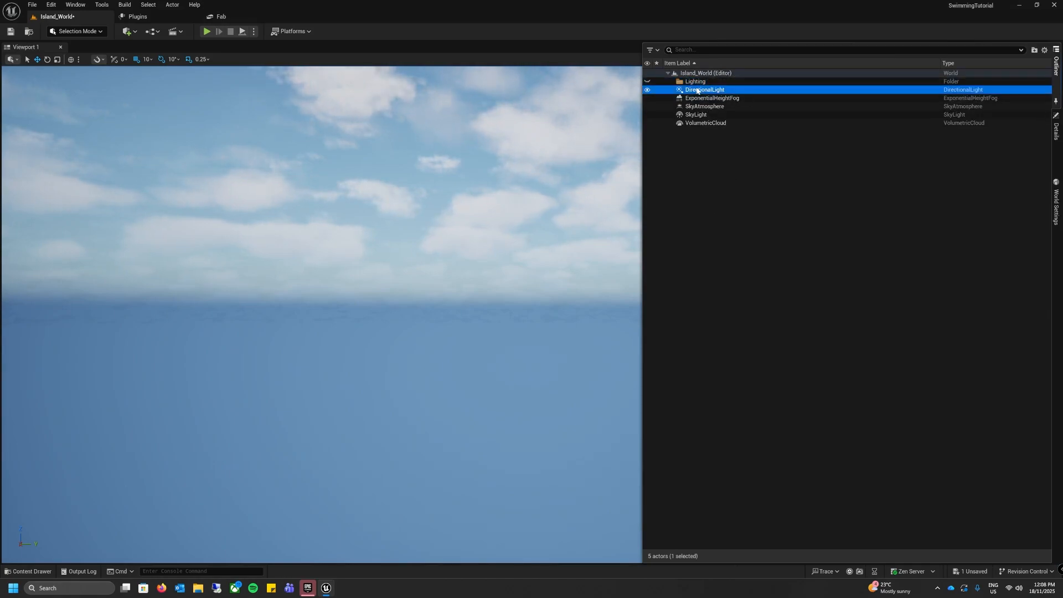
{"action": "left_click", "coordinate": [703, 122], "text": "shift"}
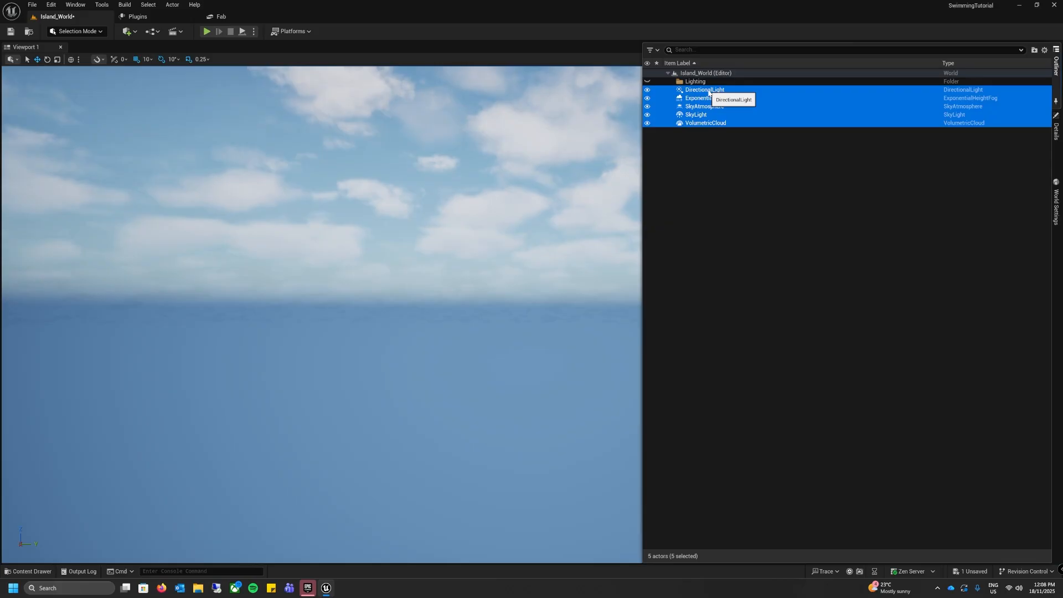
{"action": "left_click_drag", "start_coordinate": [710, 92], "coordinate": [701, 83]}
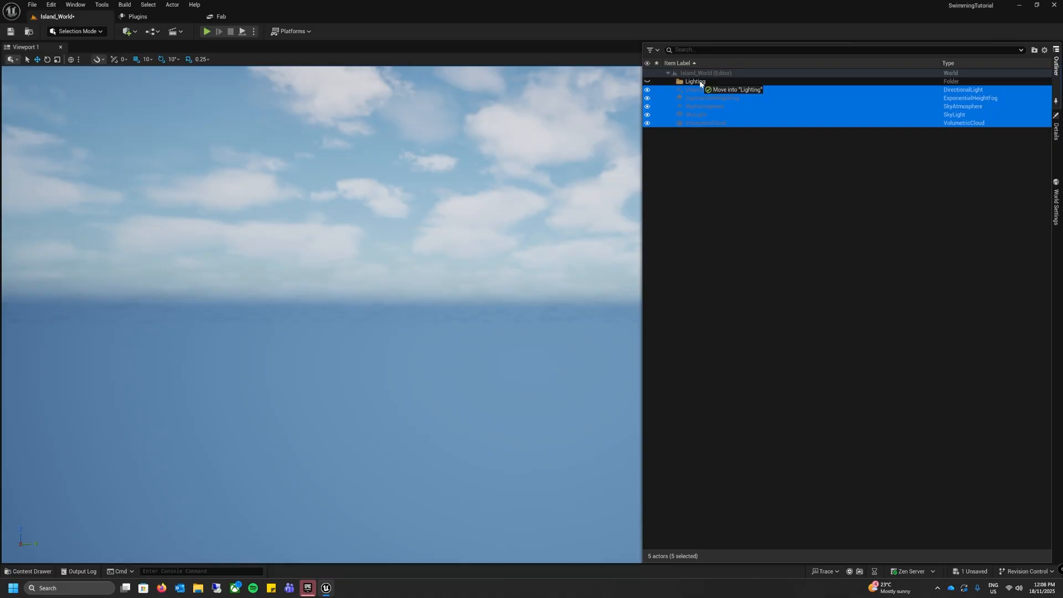
{"action": "left_click_drag", "start_coordinate": [701, 83], "coordinate": [701, 84]}
{"action": "left_click", "coordinate": [706, 148]}
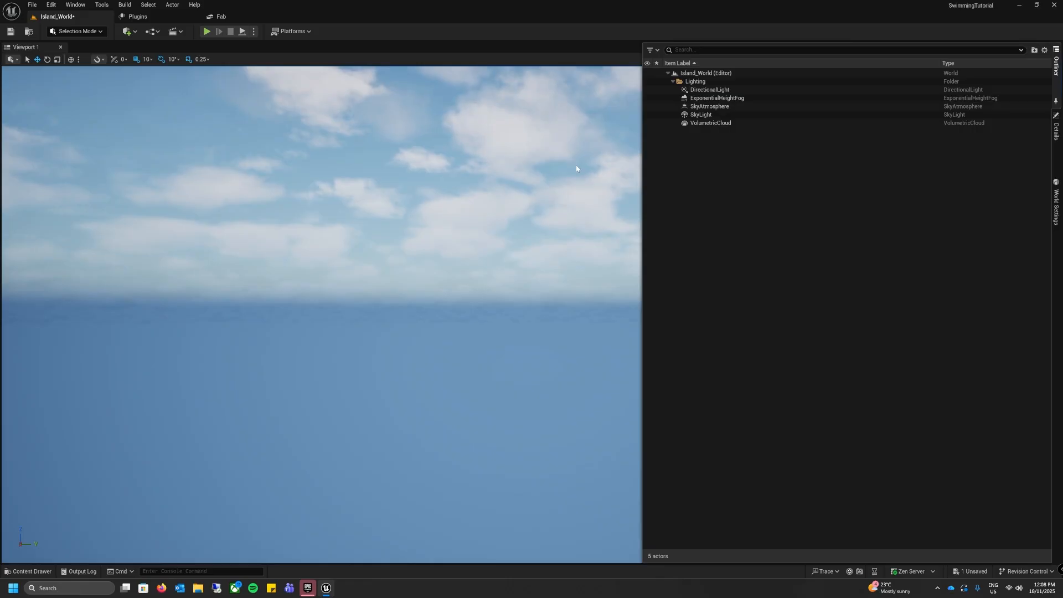
{"action": "left_click", "coordinate": [413, 188]}
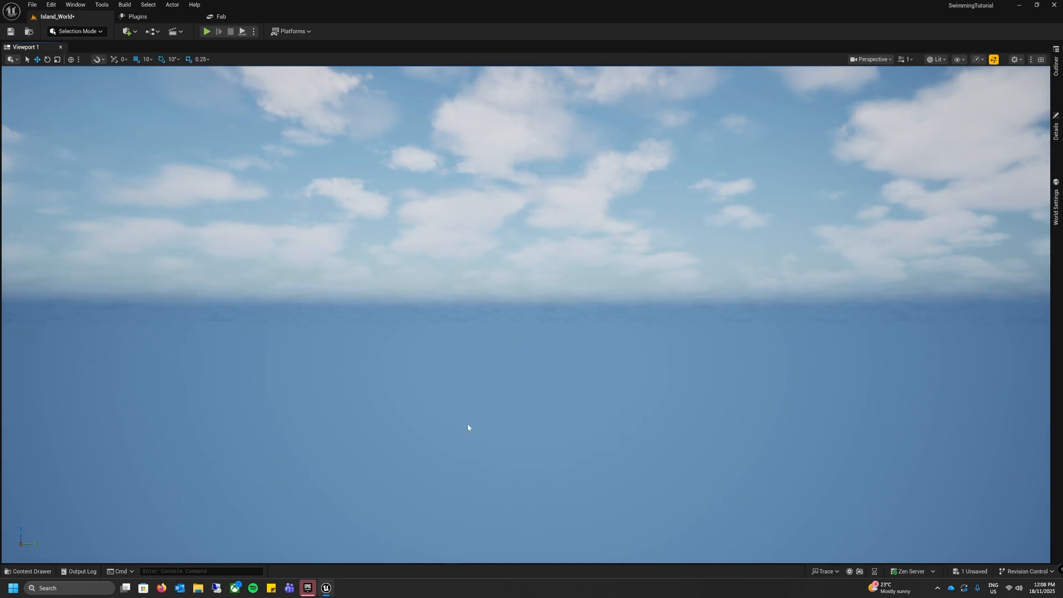
Step: Create a new landscape with the default settings in Landscape mode and return to Selection mode
{"action": "left_click", "coordinate": [71, 32]}
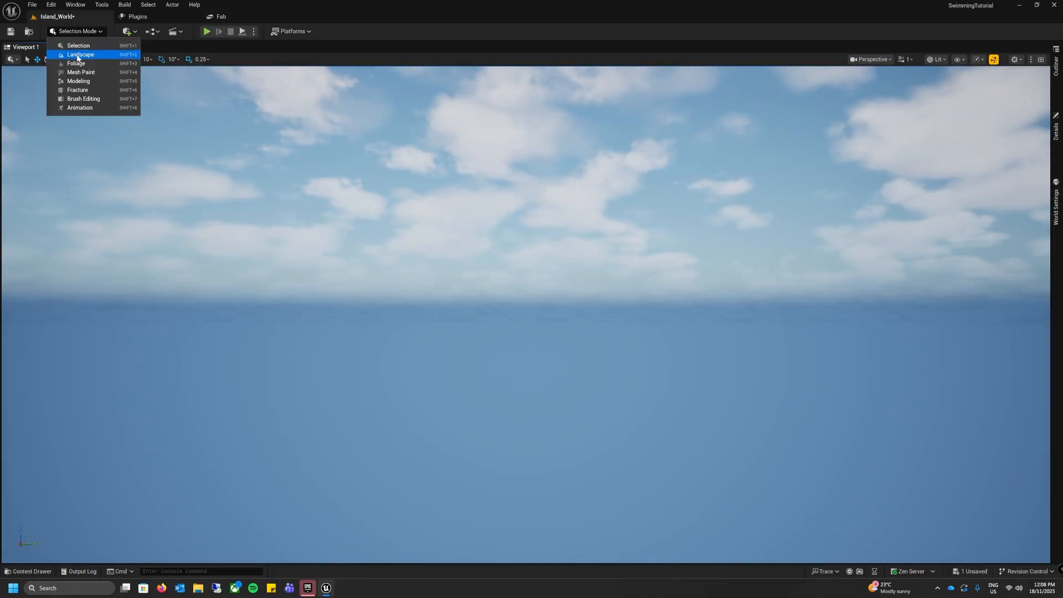
{"action": "left_click", "coordinate": [73, 54]}
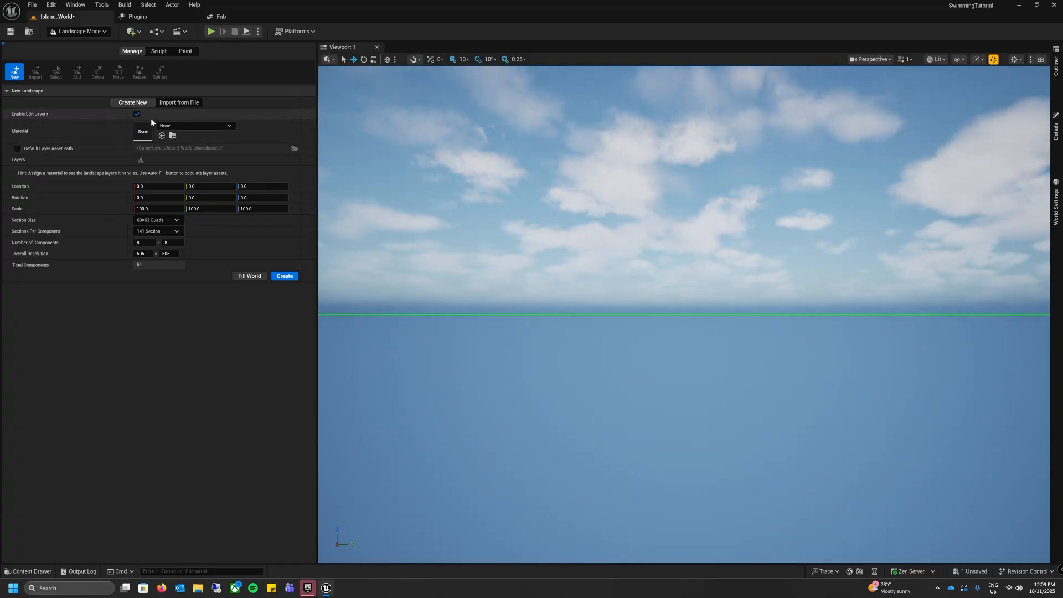
{"action": "left_click", "coordinate": [285, 277]}
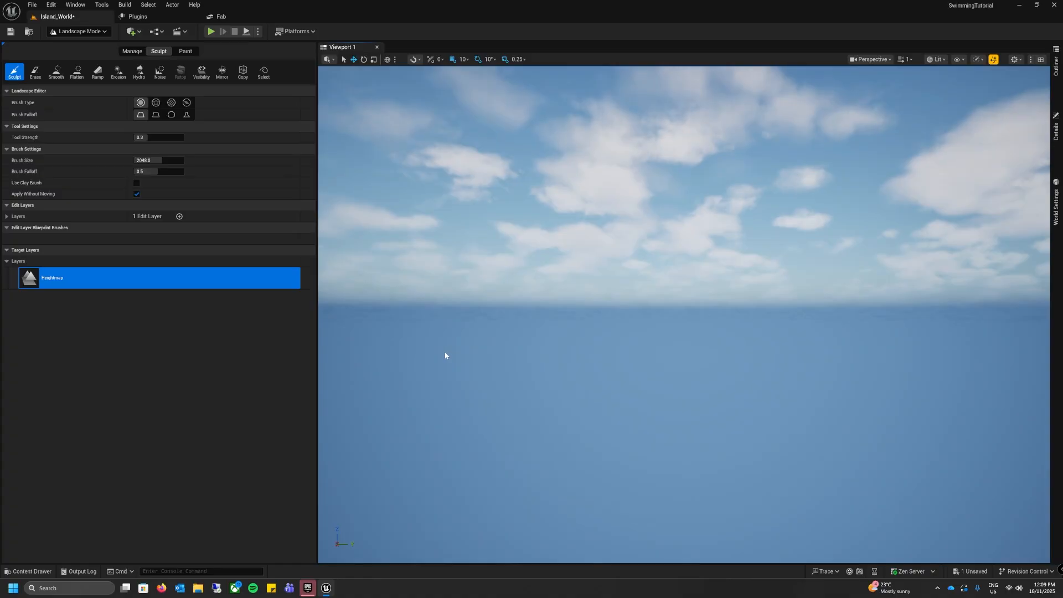
{"action": "left_click", "coordinate": [98, 33]}
{"action": "left_click", "coordinate": [95, 44]}
{"action": "right_click_drag", "start_coordinate": [354, 238], "coordinate": [453, 302]}
{"action": "key", "text": "s"}
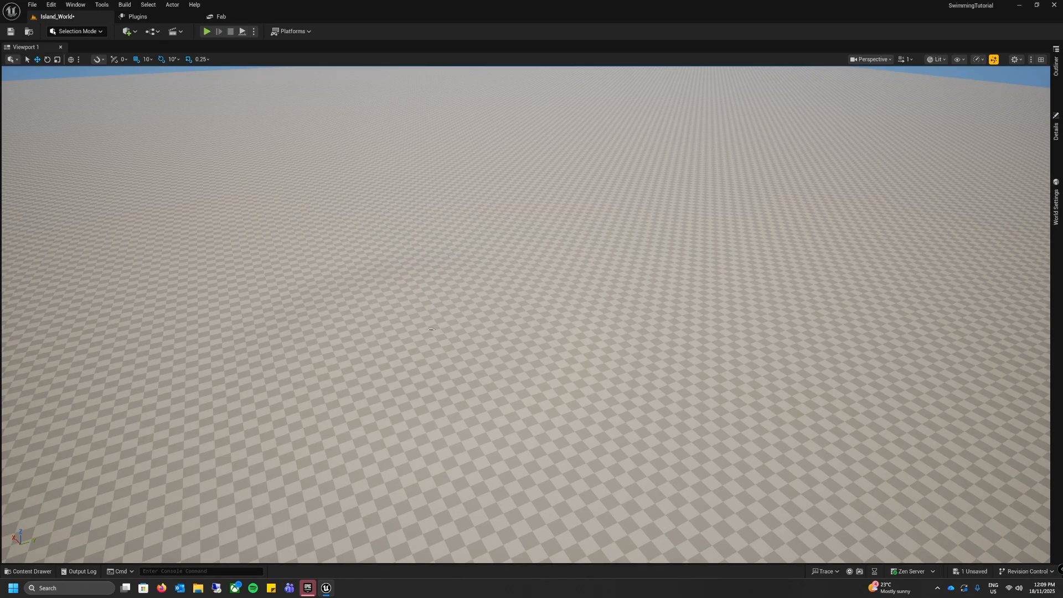
Step: Place a Water Body Ocean on the landscape and insert its Water edit layer above the existing layer
{"action": "left_click", "coordinate": [133, 31]}
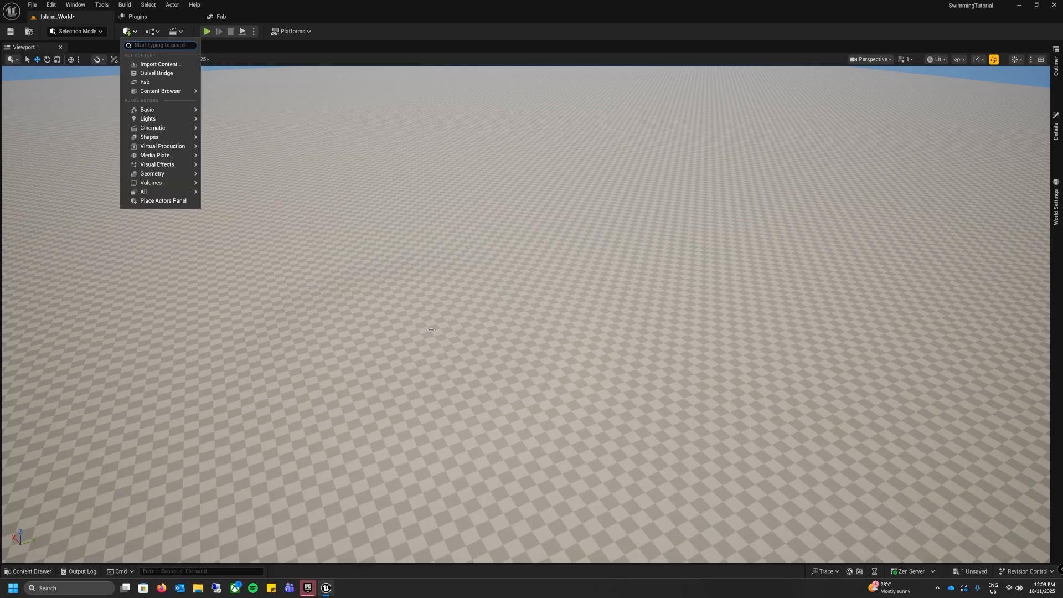
{"action": "type", "text": "water"}
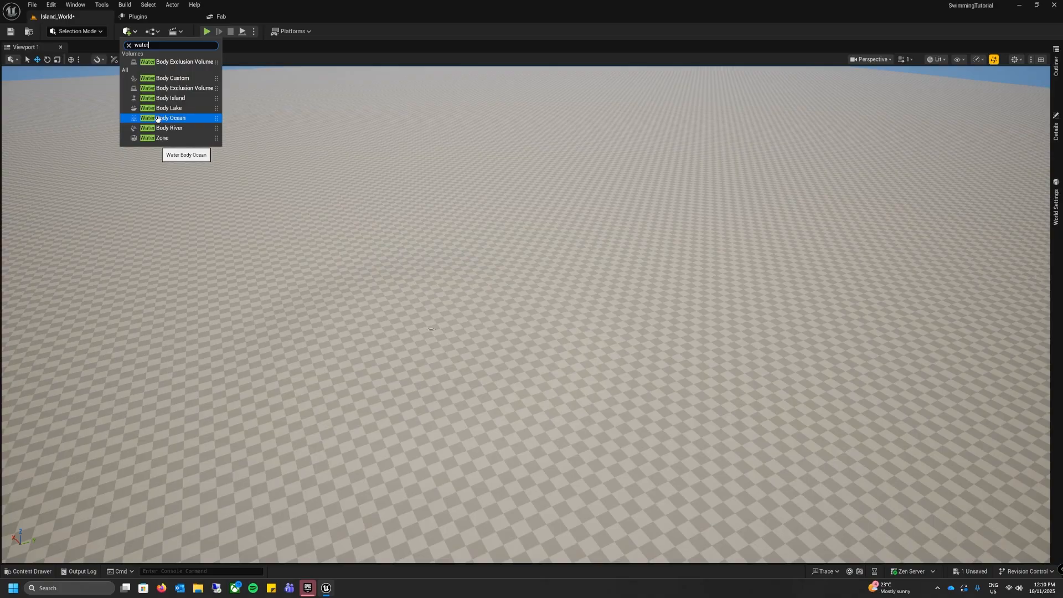
{"action": "left_click_drag", "start_coordinate": [159, 116], "coordinate": [506, 319]}
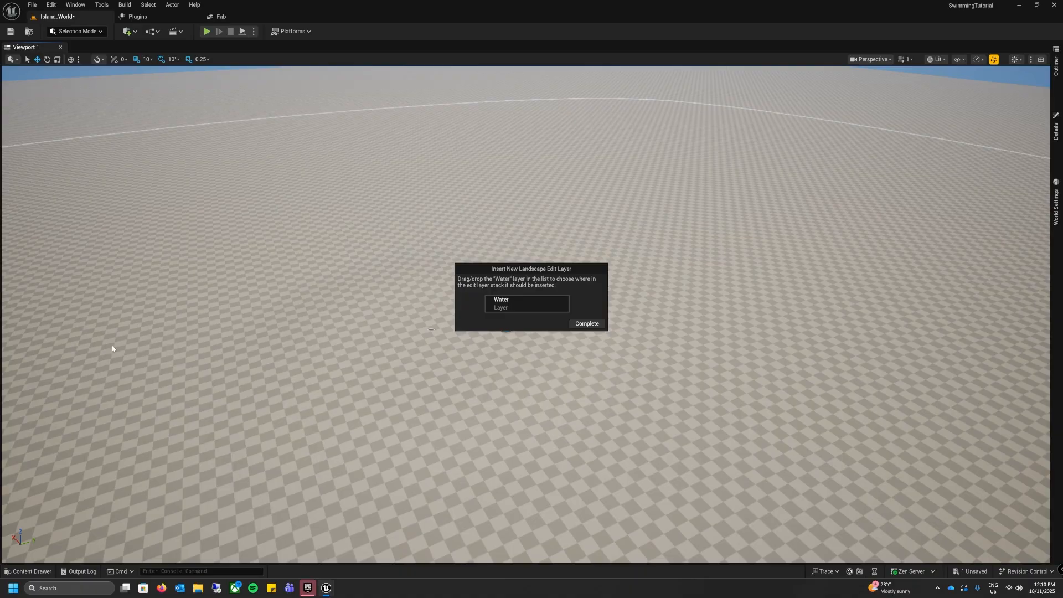
{"action": "left_click", "coordinate": [588, 324]}
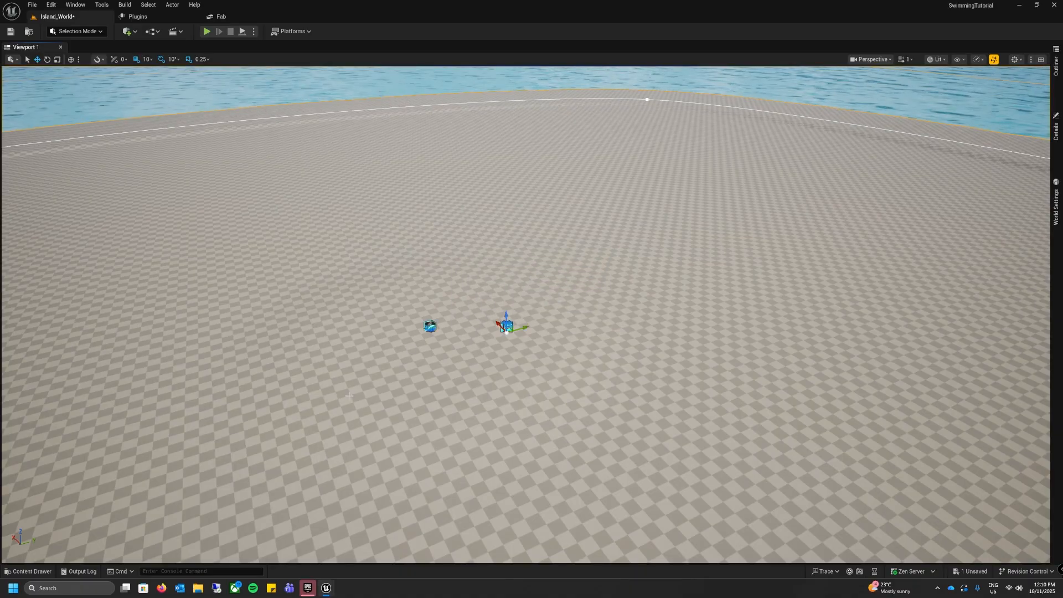
Step: Pull one side point of the ocean's shoreline spline far inward and adjust its tangent so that side of the island curves in
{"action": "right_click_drag", "start_coordinate": [587, 323], "coordinate": [435, 276]}
{"action": "right_click_drag", "start_coordinate": [350, 395], "coordinate": [394, 389]}
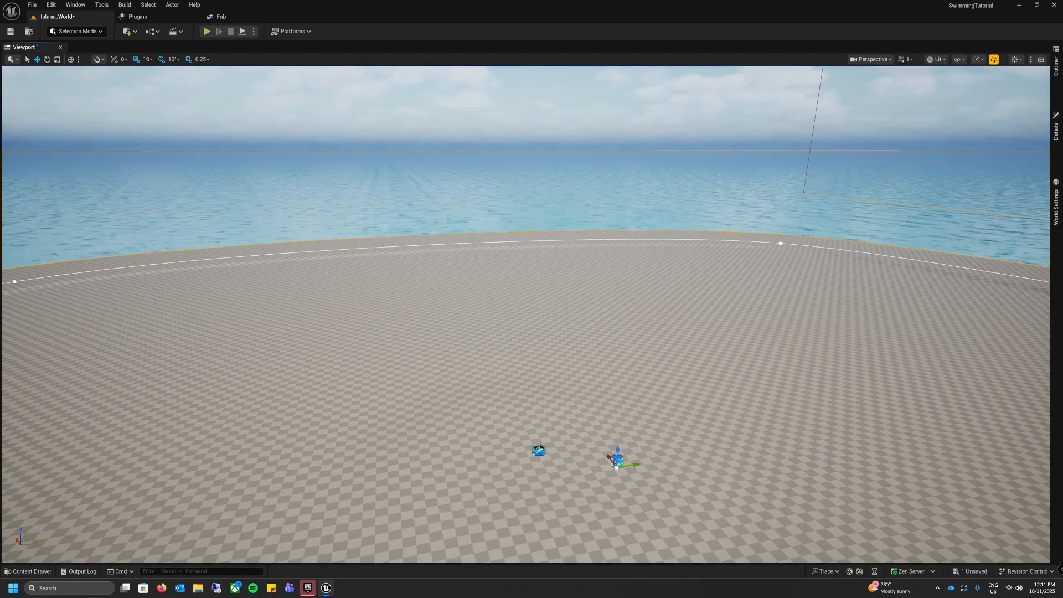
{"action": "right_click_drag", "start_coordinate": [527, 315], "coordinate": [604, 316]}
{"action": "key", "text": "s"}
{"action": "key", "text": "s"}
{"action": "mouse_move", "coordinate": [356, 429]}
{"action": "right_mouse_down"}
{"action": "mouse_move", "coordinate": [365, 433]}
{"action": "mouse_move", "coordinate": [344, 432]}
{"action": "right_mouse_up"}
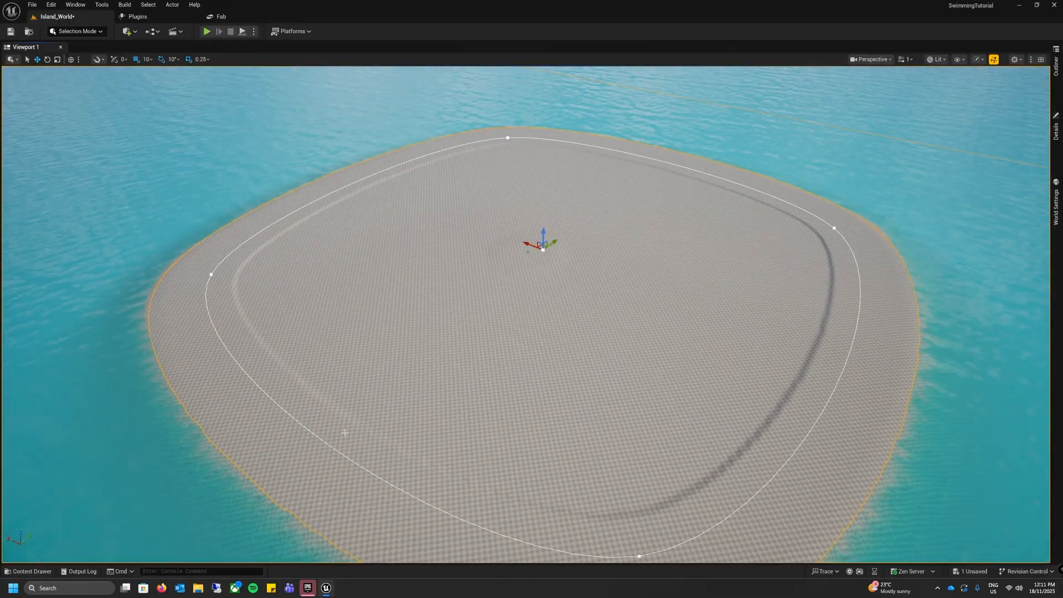
{"action": "left_click", "coordinate": [211, 274]}
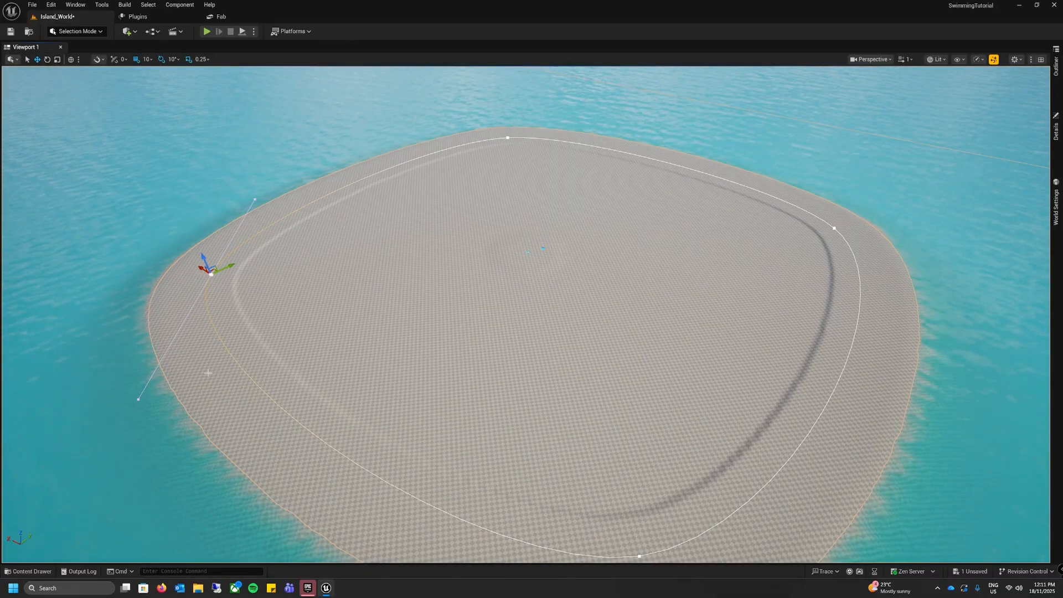
{"action": "left_click_drag", "start_coordinate": [226, 268], "coordinate": [548, 255]}
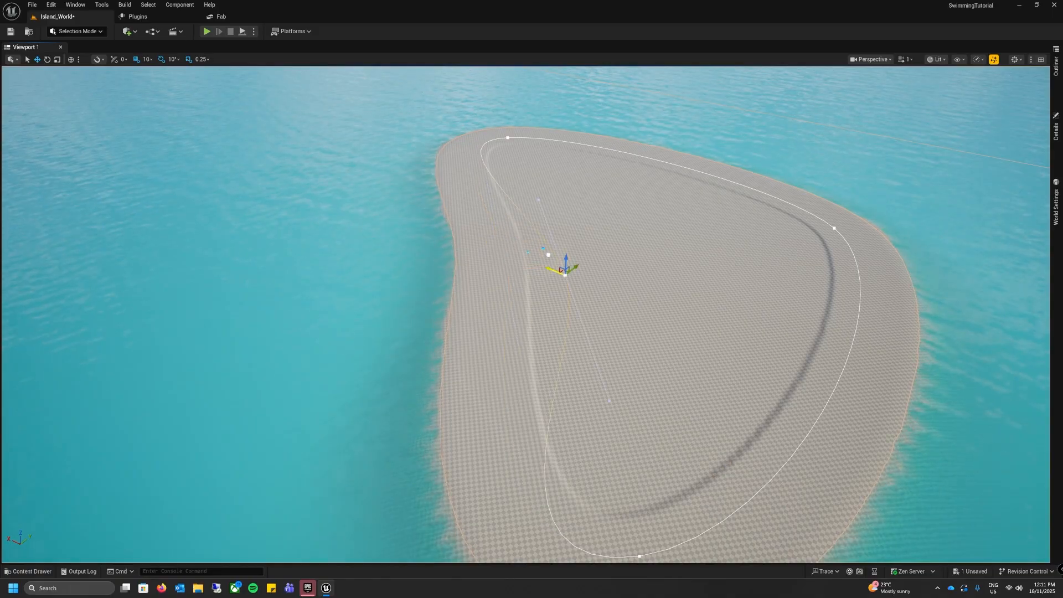
{"action": "right_click_drag", "start_coordinate": [611, 404], "coordinate": [592, 403]}
{"action": "left_click", "coordinate": [641, 407]}
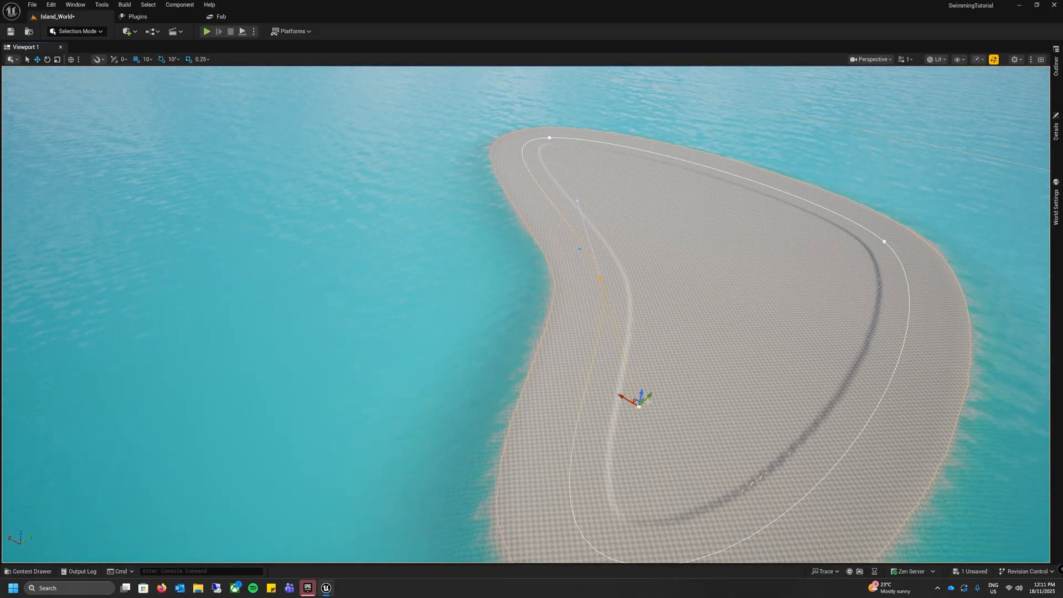
{"action": "left_click_drag", "start_coordinate": [637, 400], "coordinate": [597, 446]}
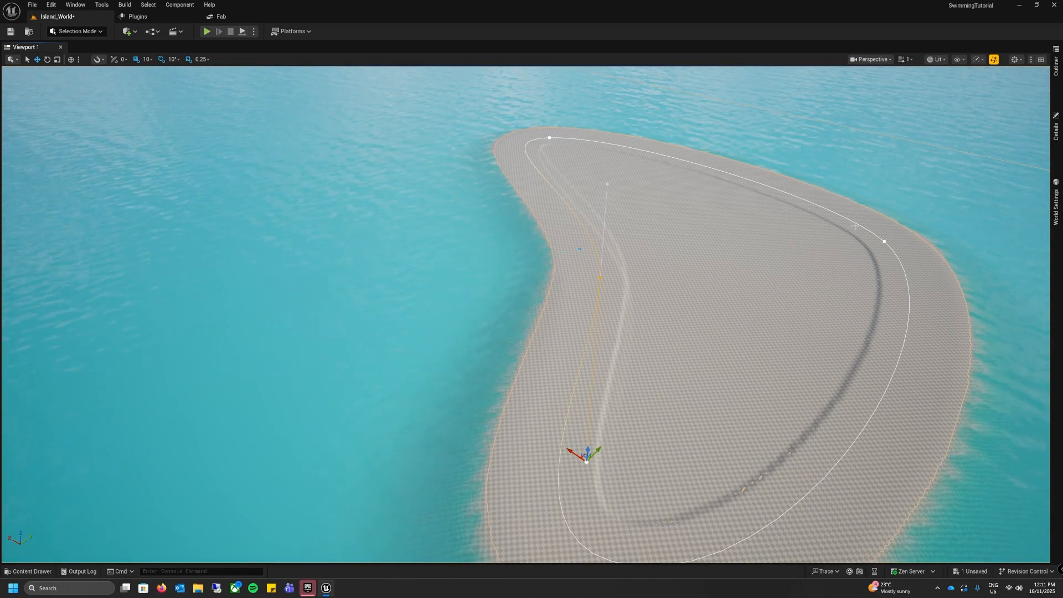
Step: Move the spline points on the island's opposite side and far end inward to narrow it into an elongated, curved shape
{"action": "left_click", "coordinate": [886, 242]}
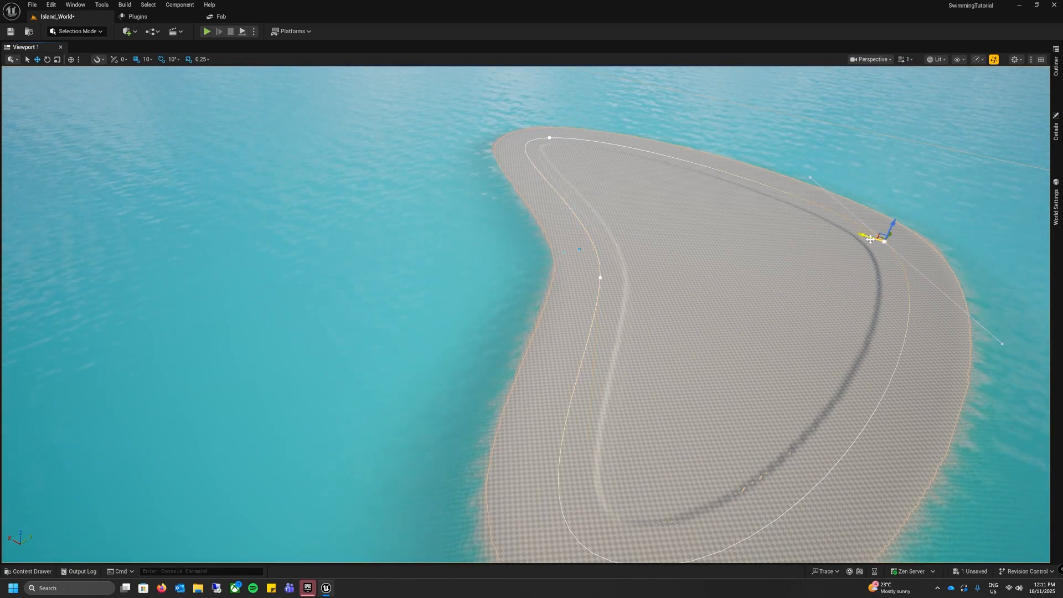
{"action": "left_click_drag", "start_coordinate": [887, 242], "coordinate": [732, 194]}
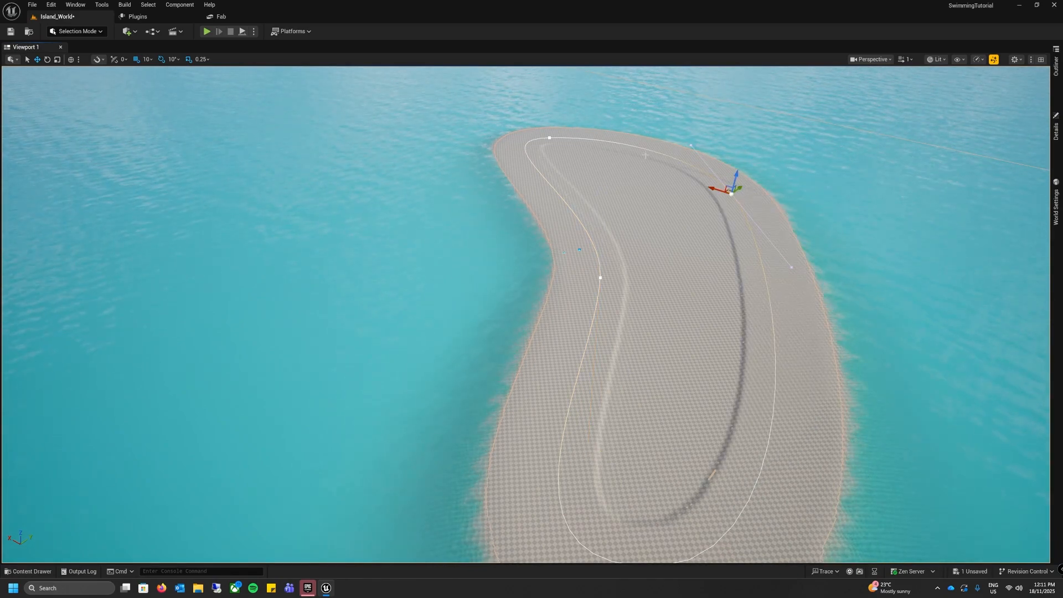
{"action": "left_click", "coordinate": [550, 138]}
{"action": "left_click_drag", "start_coordinate": [549, 137], "coordinate": [626, 160]}
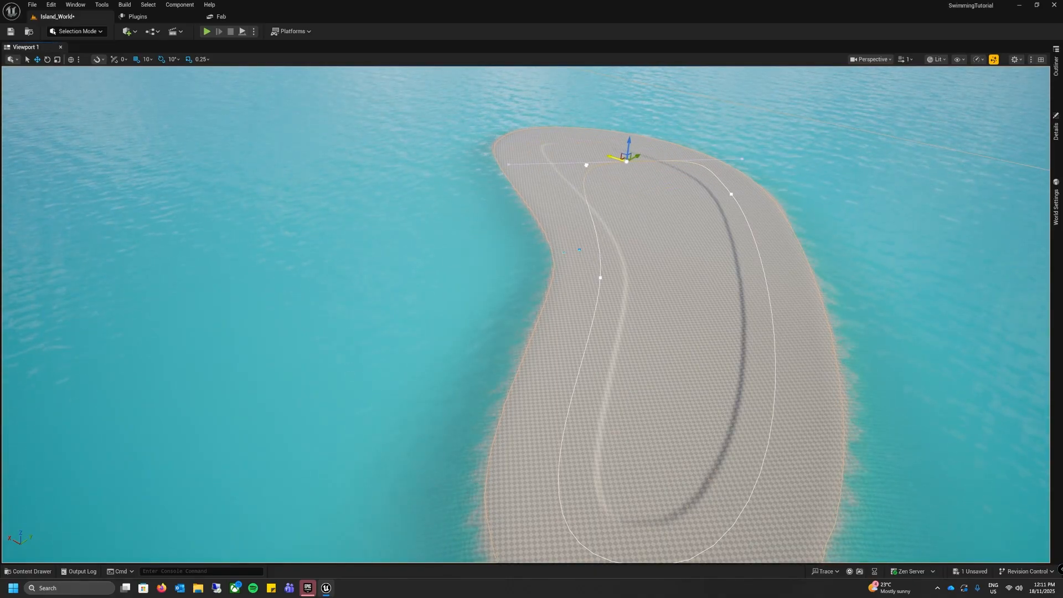
{"action": "right_click_drag", "start_coordinate": [686, 282], "coordinate": [764, 327]}
{"action": "left_click", "coordinate": [552, 425]}
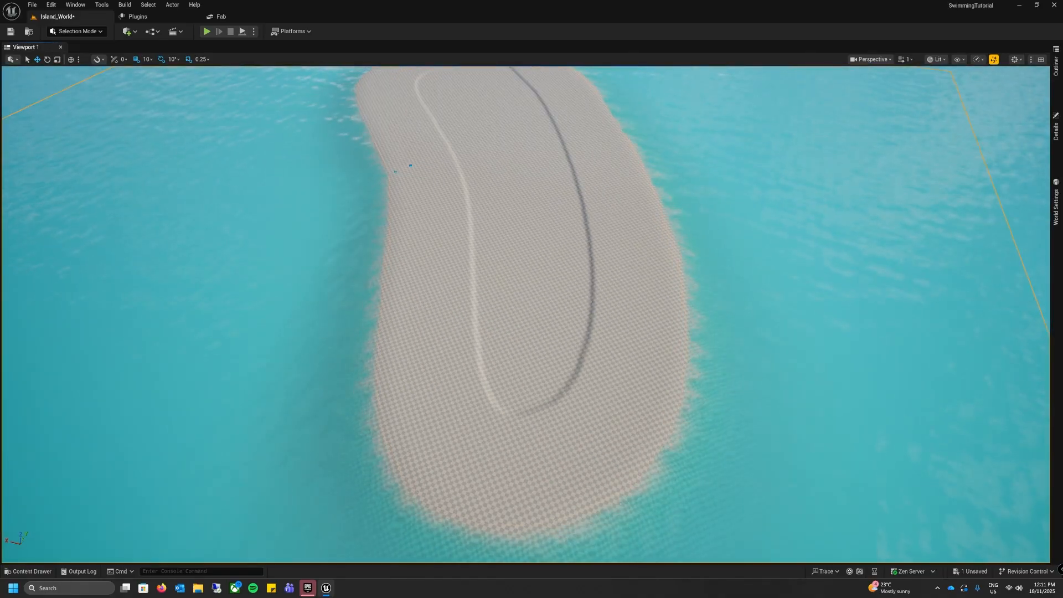
{"action": "right_click_drag", "start_coordinate": [537, 349], "coordinate": [573, 317]}
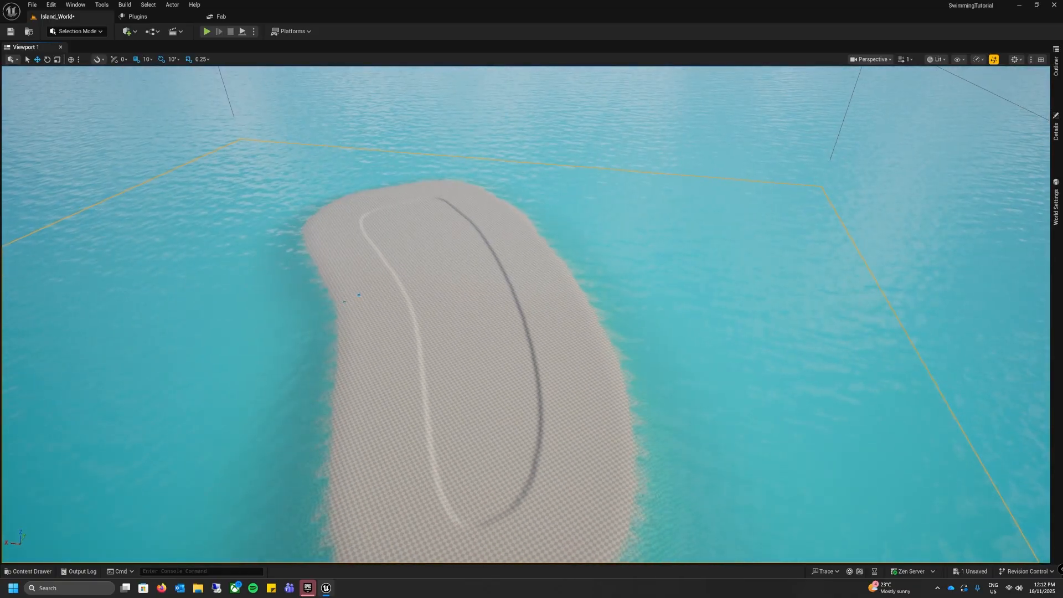
Step: Select the Water Body Ocean and move the spline point at the island's near end to reshape that part of the shoreline
{"action": "left_click", "coordinate": [1055, 51]}
{"action": "left_click", "coordinate": [704, 148]}
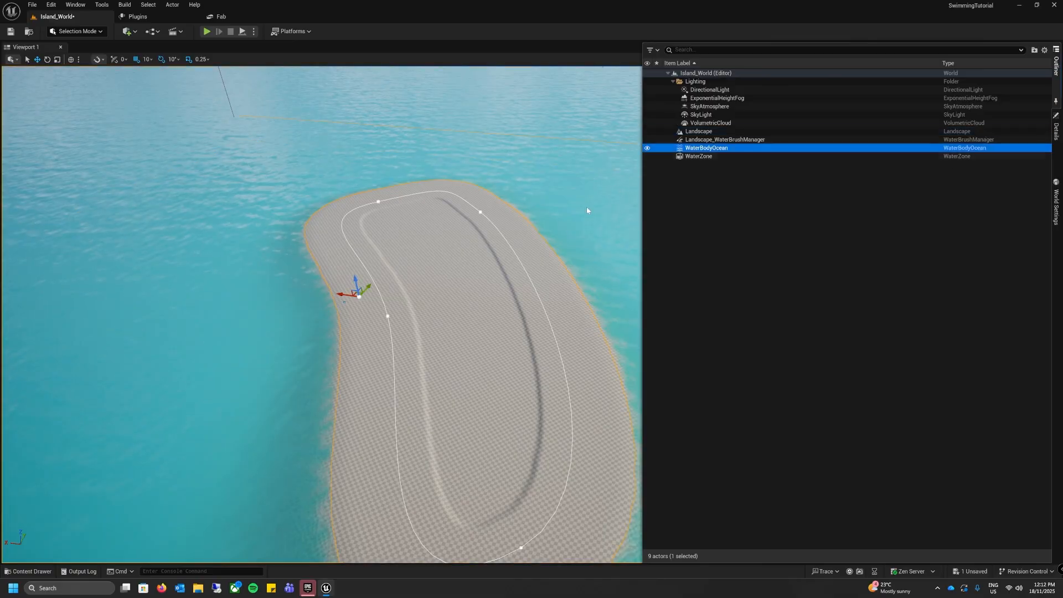
{"action": "left_click", "coordinate": [1056, 65]}
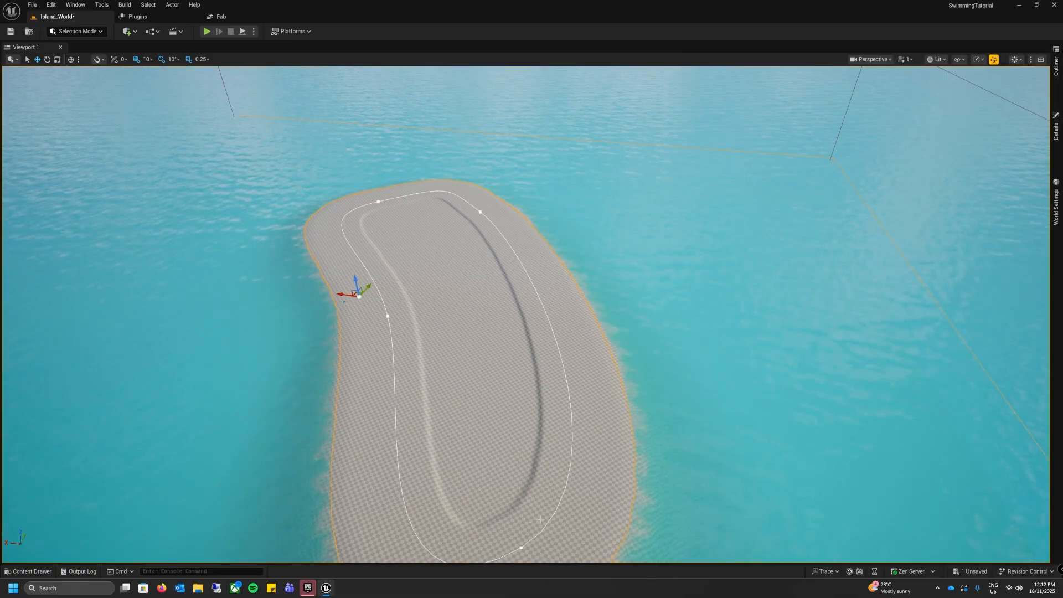
{"action": "key", "text": "f"}
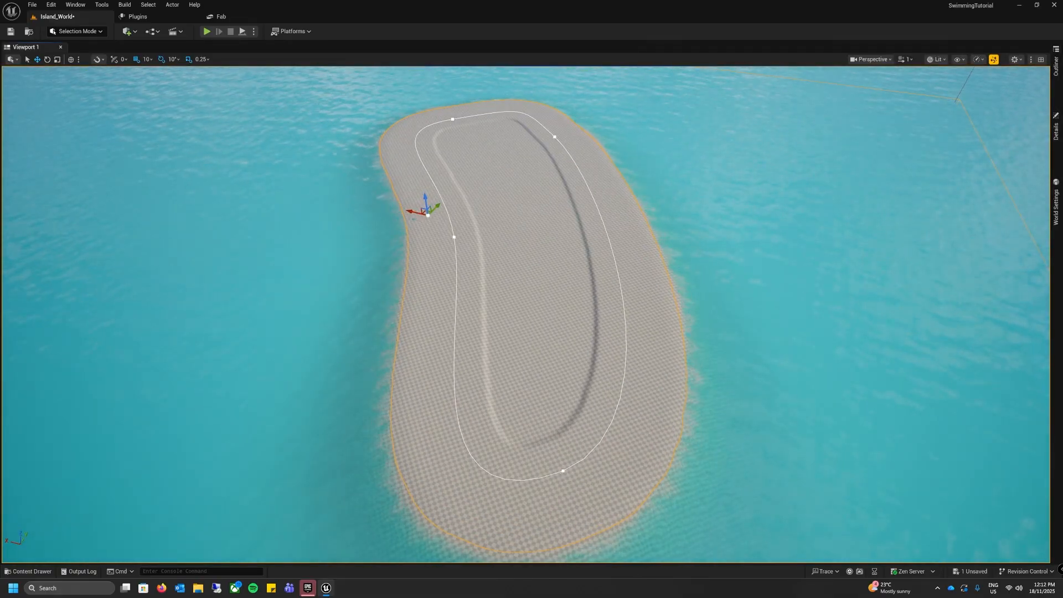
{"action": "left_click", "coordinate": [563, 472]}
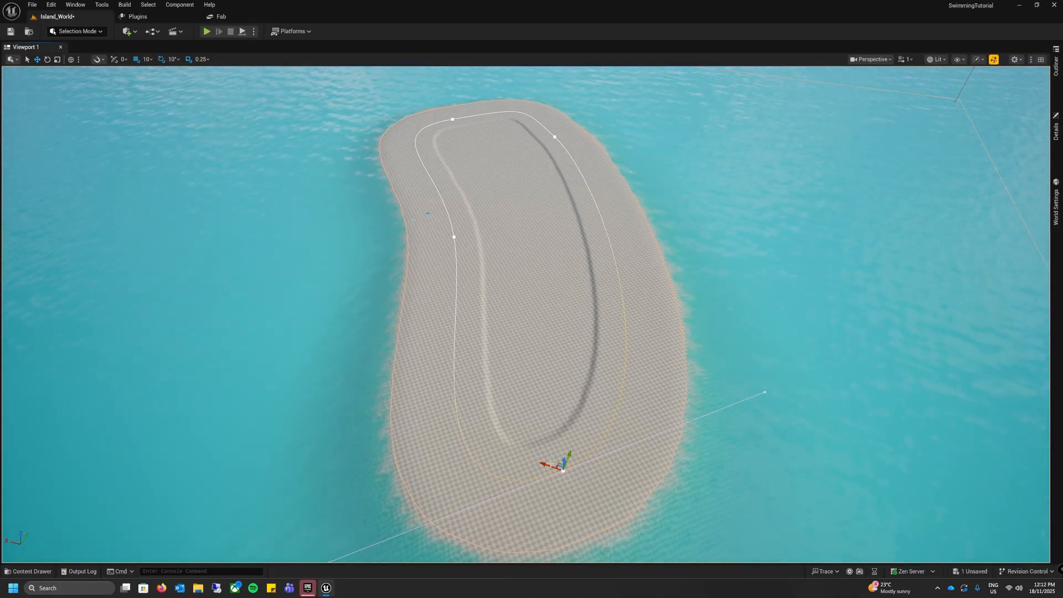
{"action": "left_click_drag", "start_coordinate": [569, 456], "coordinate": [671, 221]}
{"action": "right_click_drag", "start_coordinate": [658, 306], "coordinate": [643, 238]}
{"action": "left_click", "coordinate": [618, 317]}
{"action": "right_click_drag", "start_coordinate": [617, 316], "coordinate": [624, 357]}
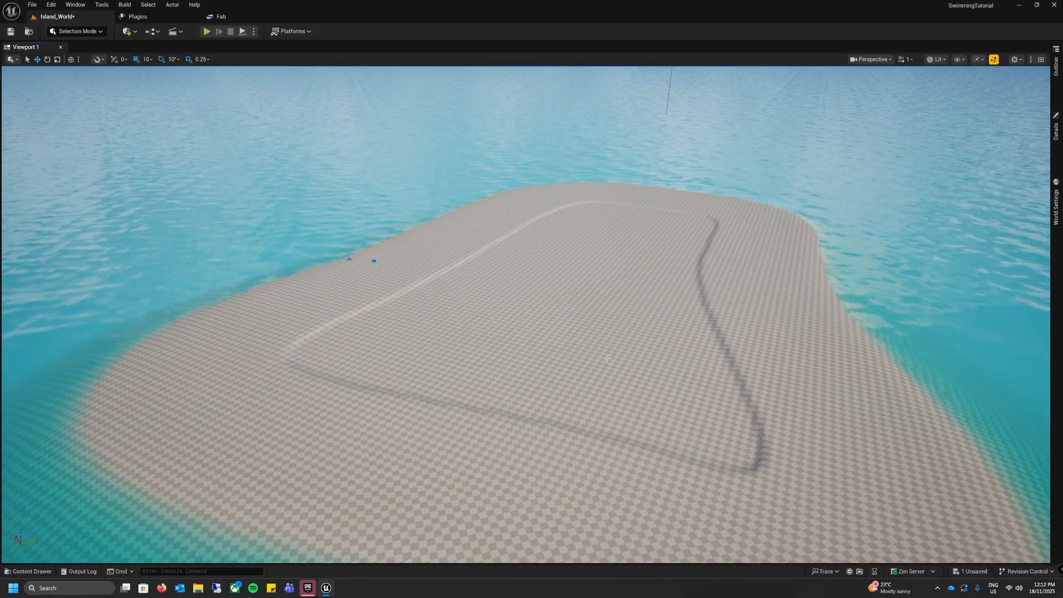
Step: Add the Third Person Blueprint content pack to the project from the Content folder and return to the Island_World level
{"action": "left_click", "coordinate": [38, 572]}
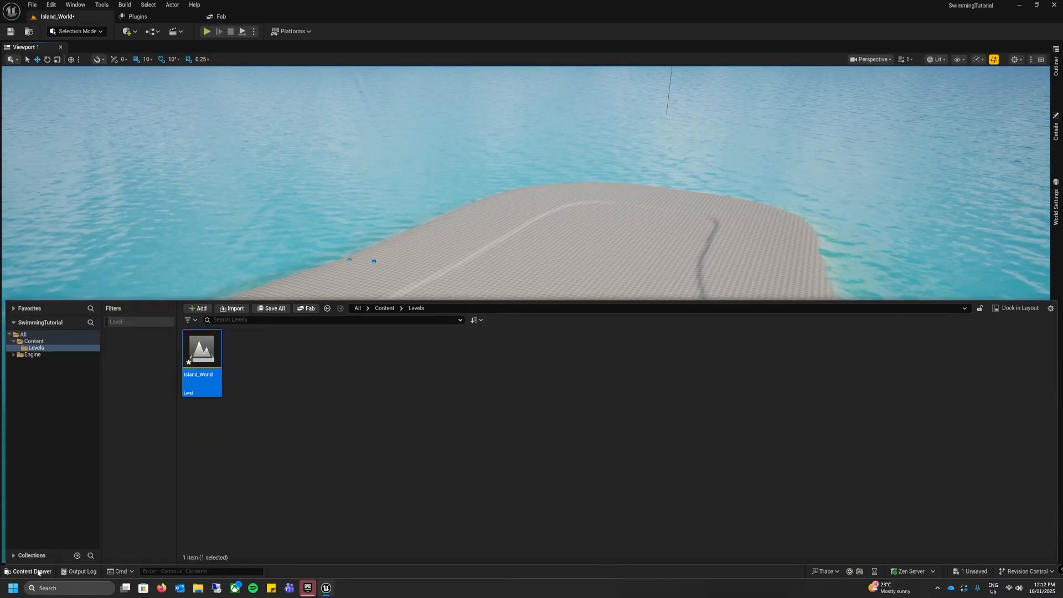
{"action": "left_click", "coordinate": [33, 341]}
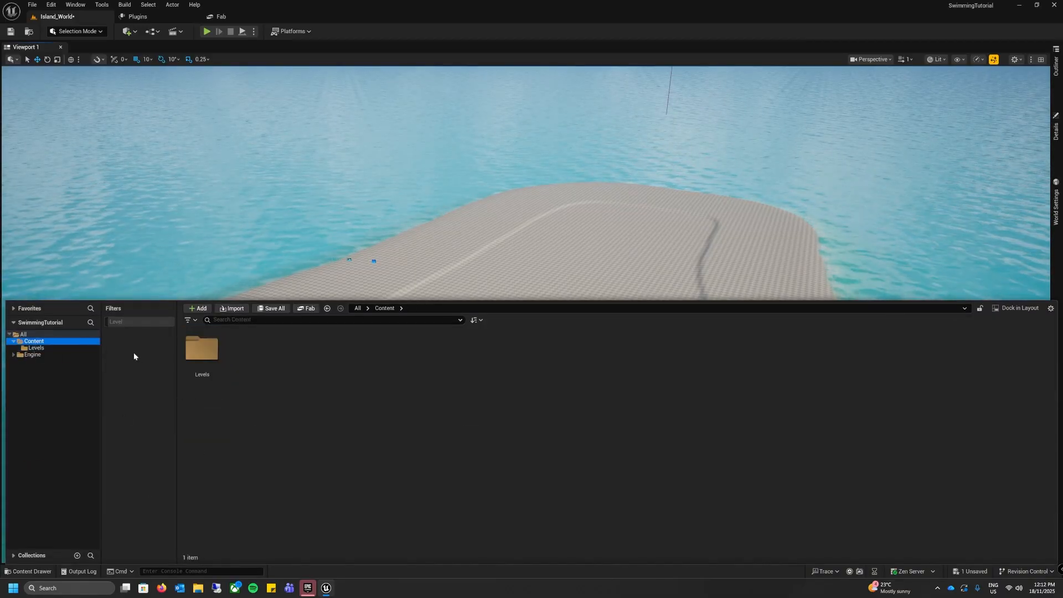
{"action": "left_click", "coordinate": [198, 309]}
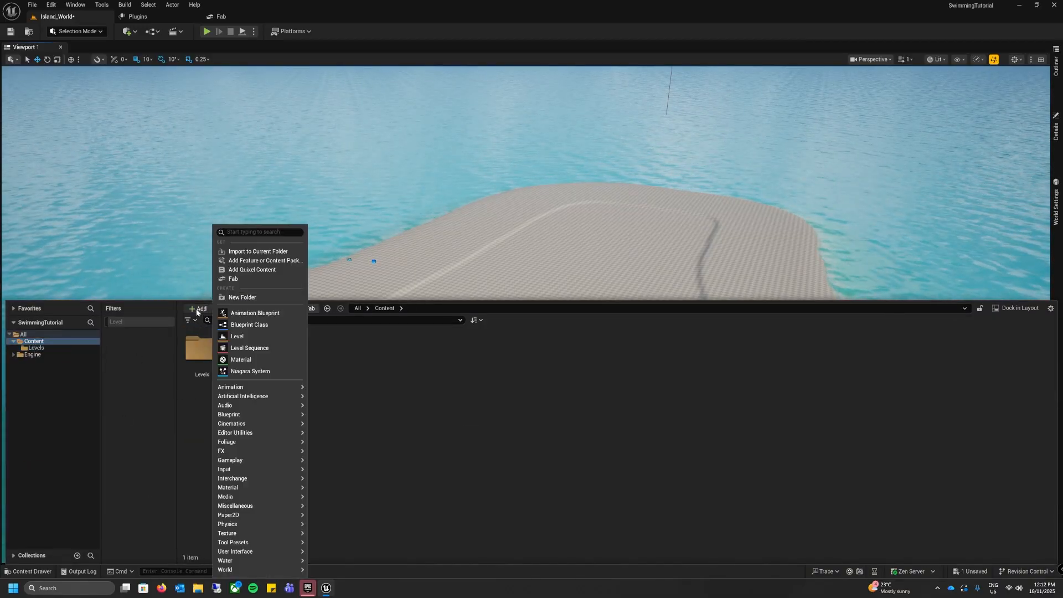
{"action": "left_click", "coordinate": [282, 261]}
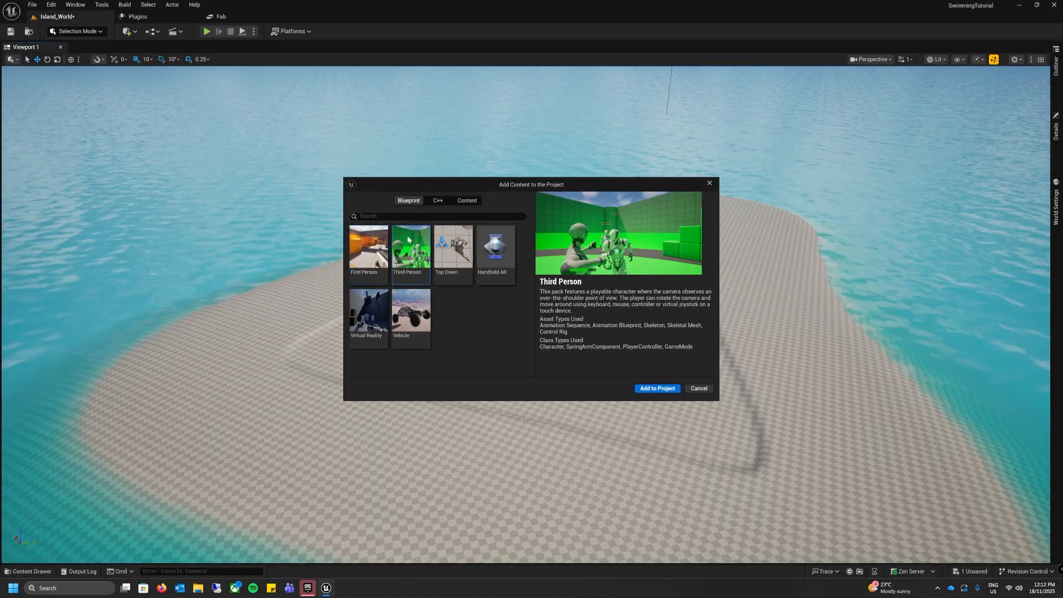
{"action": "left_click", "coordinate": [410, 255]}
{"action": "left_click", "coordinate": [658, 388]}
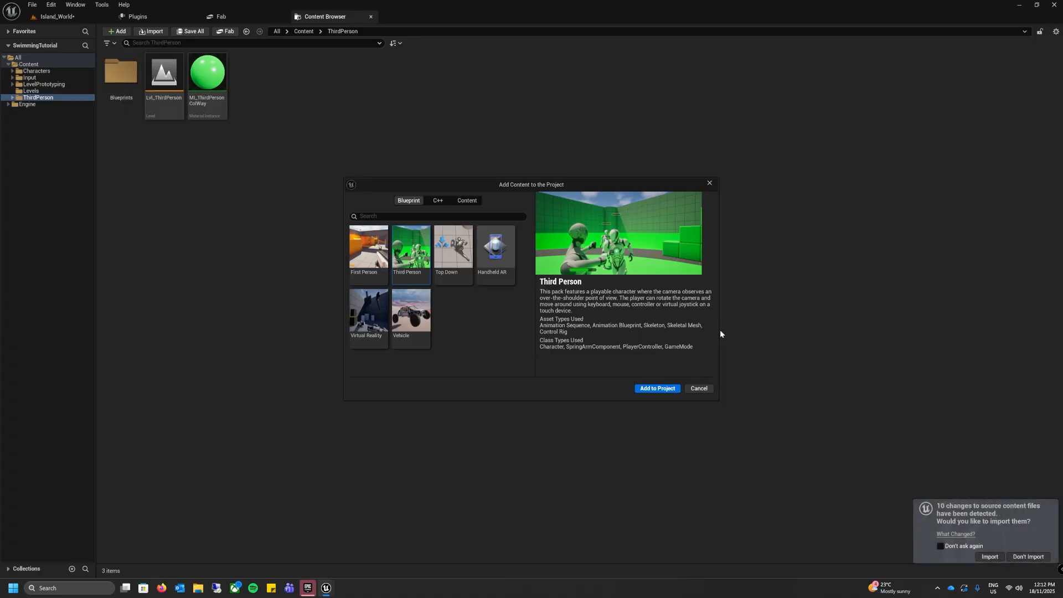
{"action": "left_click", "coordinate": [710, 183]}
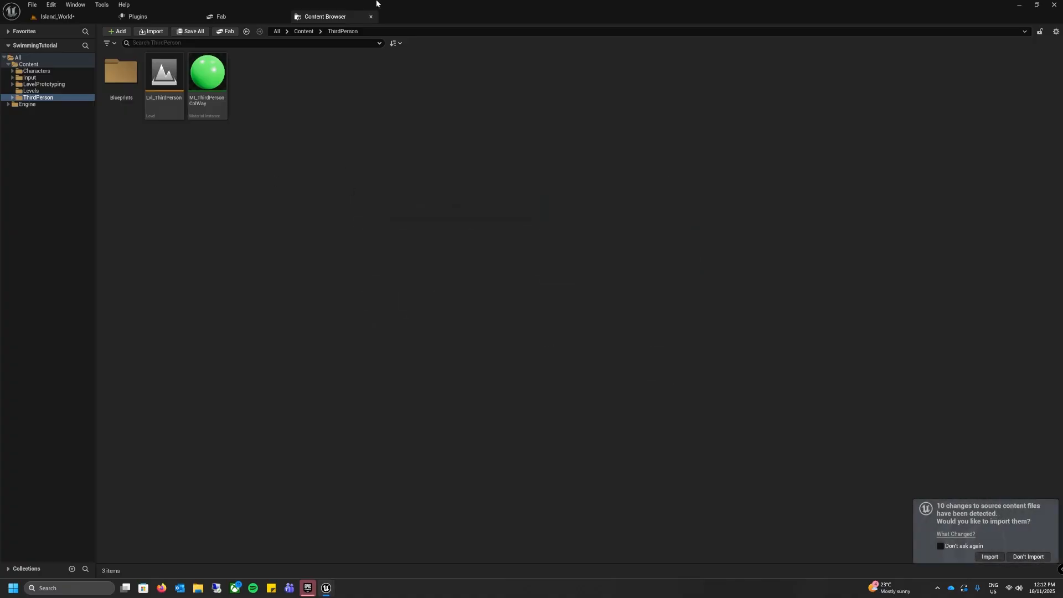
{"action": "left_click", "coordinate": [371, 17]}
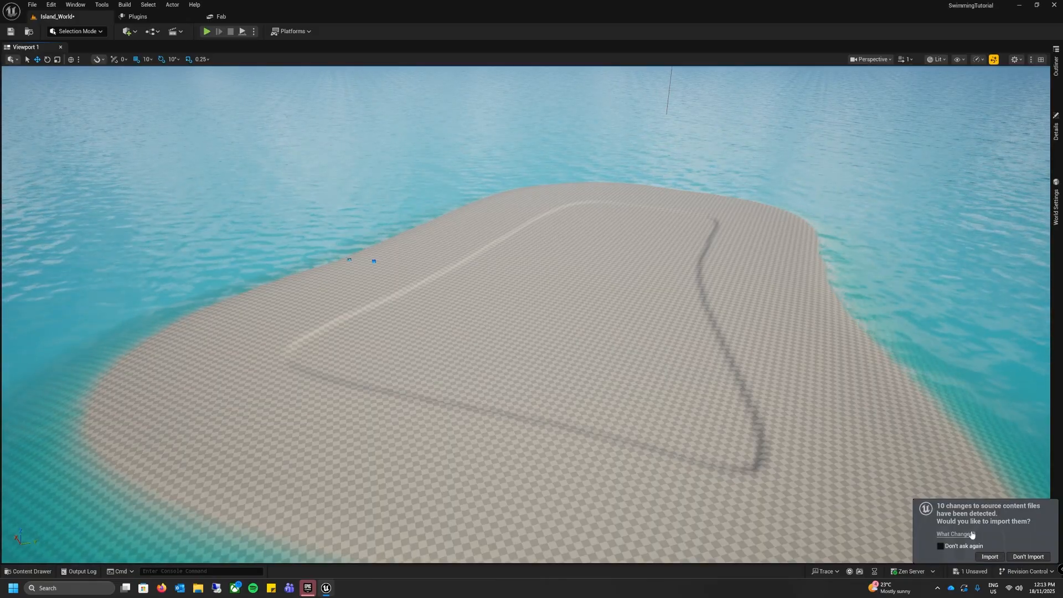
Step: Import the detected source content changes with the default asset pipeline settings and check the contents of the ThirdPerson folder
{"action": "left_click", "coordinate": [991, 557]}
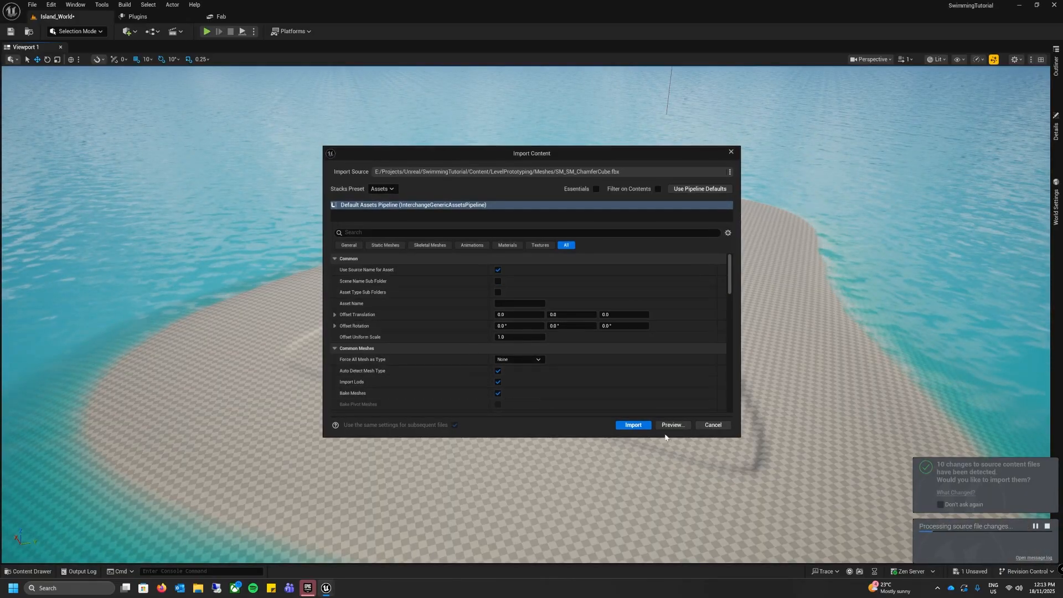
{"action": "left_click", "coordinate": [633, 427]}
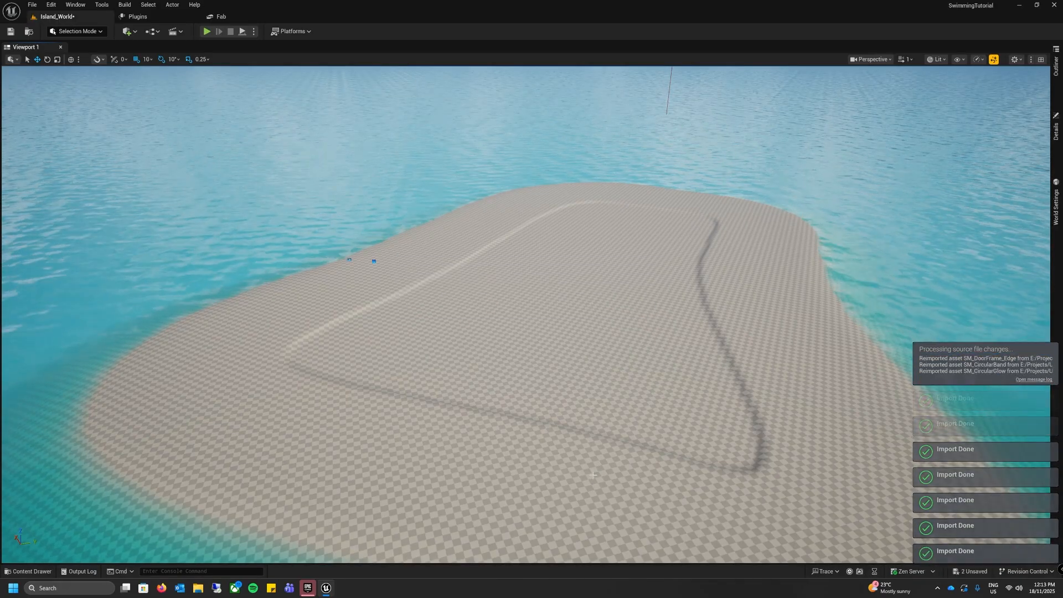
{"action": "left_click", "coordinate": [27, 571]}
{"action": "left_click", "coordinate": [47, 375]}
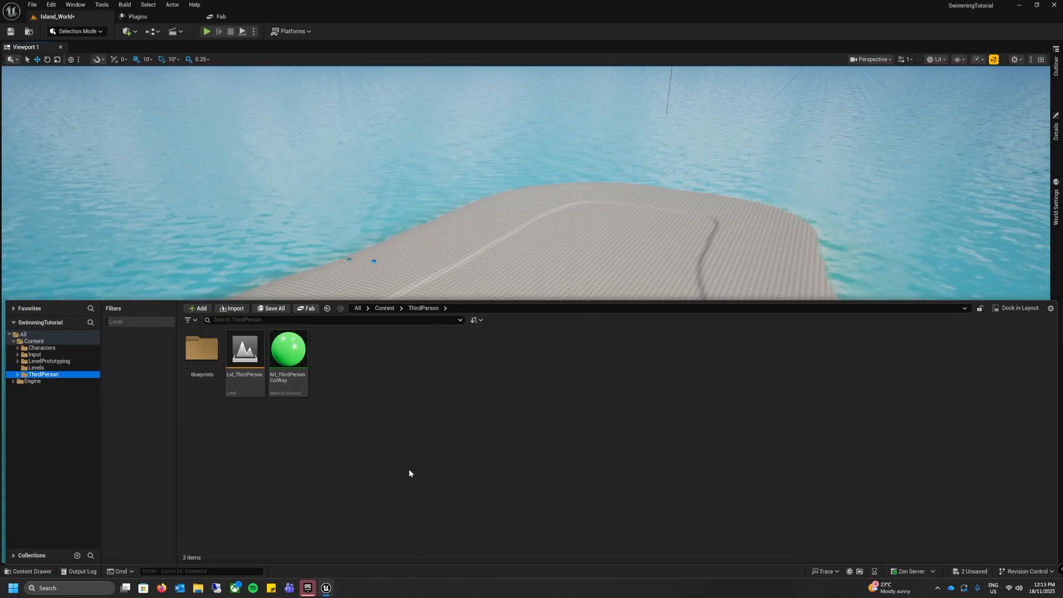
{"action": "left_click", "coordinate": [491, 263]}
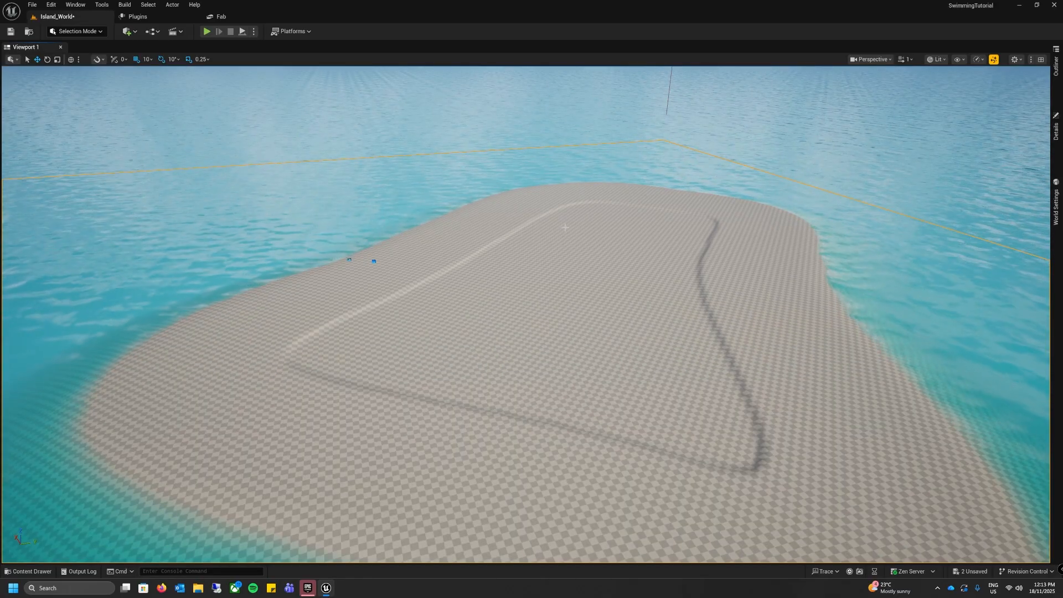
Step: Set the level's GameMode Override to BP_ThirdPersonGameMode in the World Settings
{"action": "left_click", "coordinate": [1057, 64]}
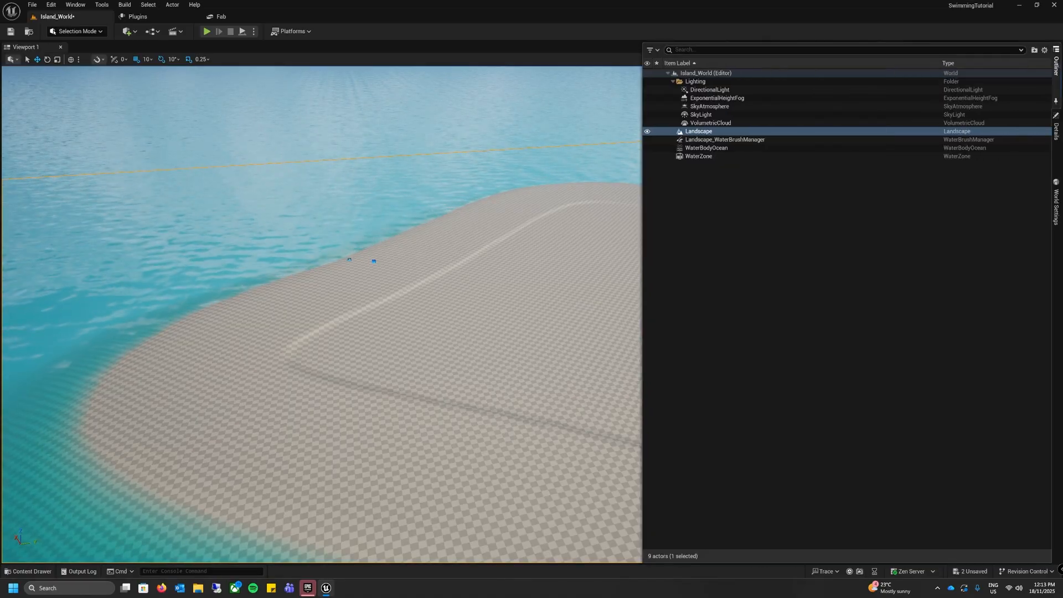
{"action": "left_click", "coordinate": [691, 75]}
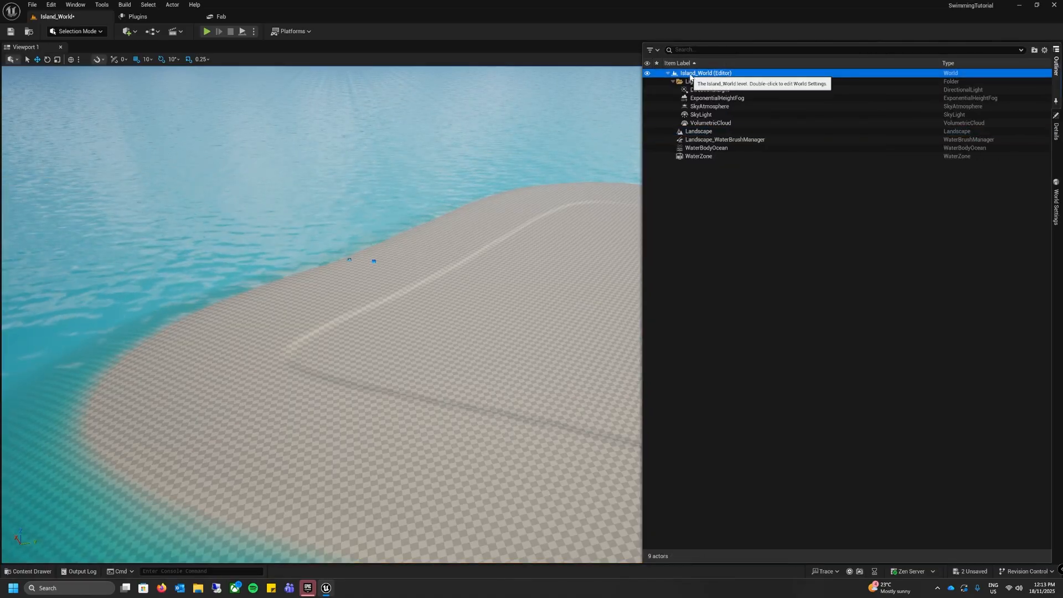
{"action": "left_click", "coordinate": [1057, 203]}
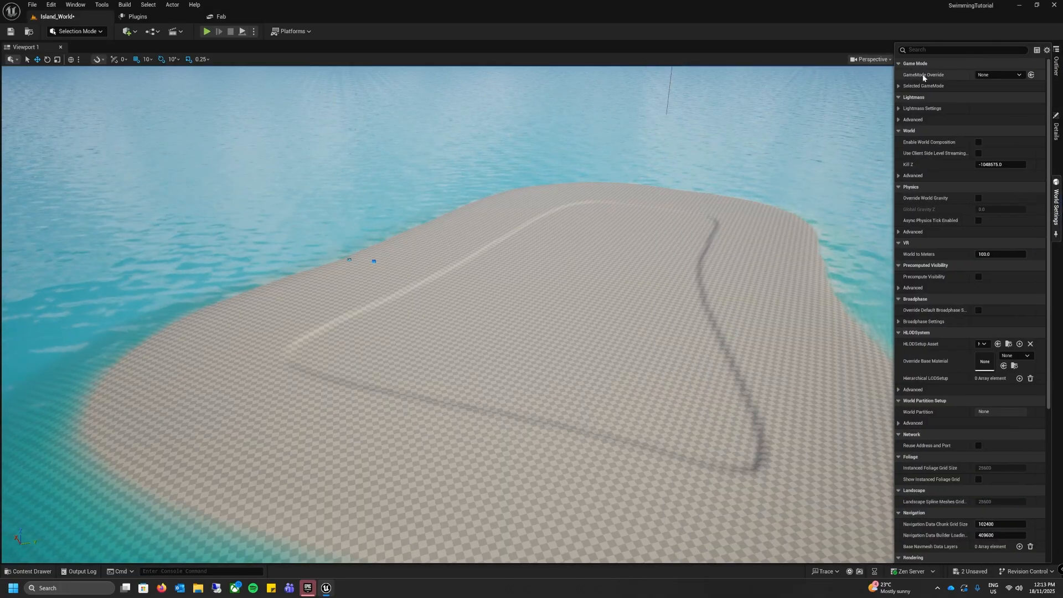
{"action": "left_click", "coordinate": [991, 74]}
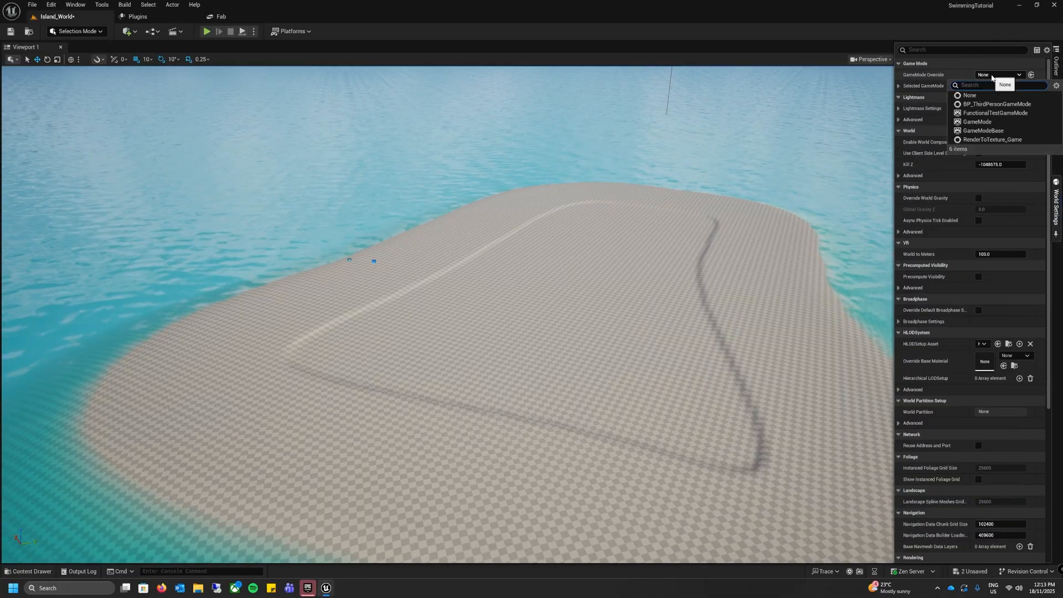
{"action": "left_click", "coordinate": [1017, 105]}
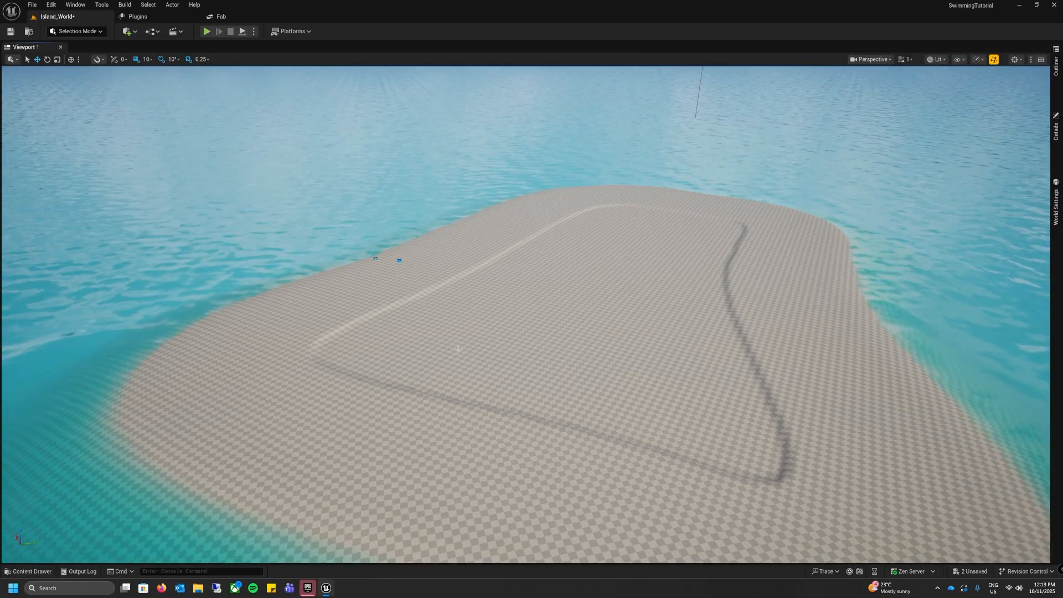
Step: Play the level from a spot on the island, walk the character into the ocean, and stop the play session
{"action": "right_click", "coordinate": [439, 67]}
{"action": "left_click", "coordinate": [474, 322]}
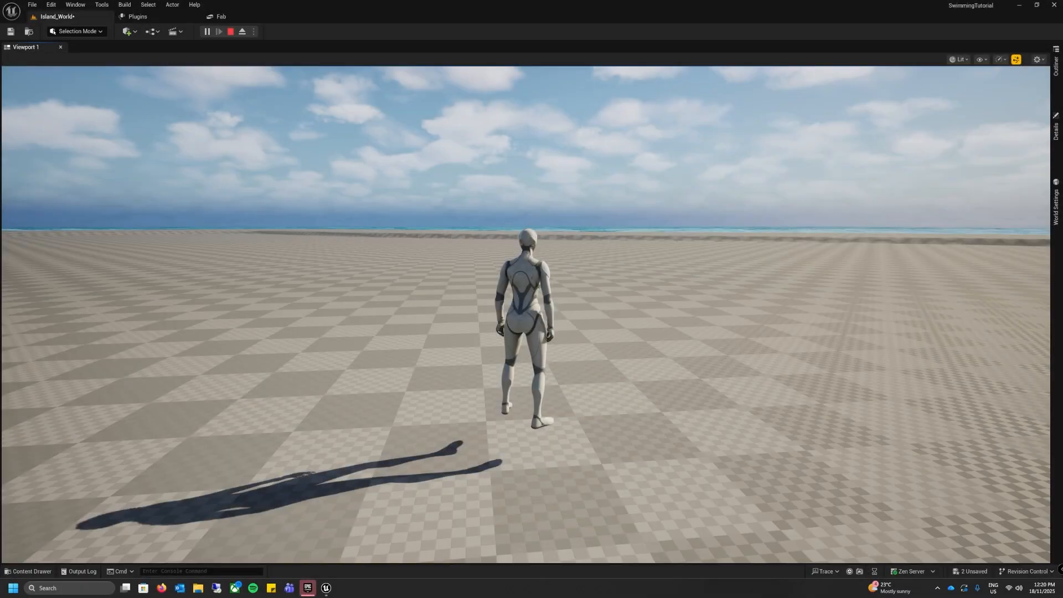
{"action": "left_click", "coordinate": [705, 329]}
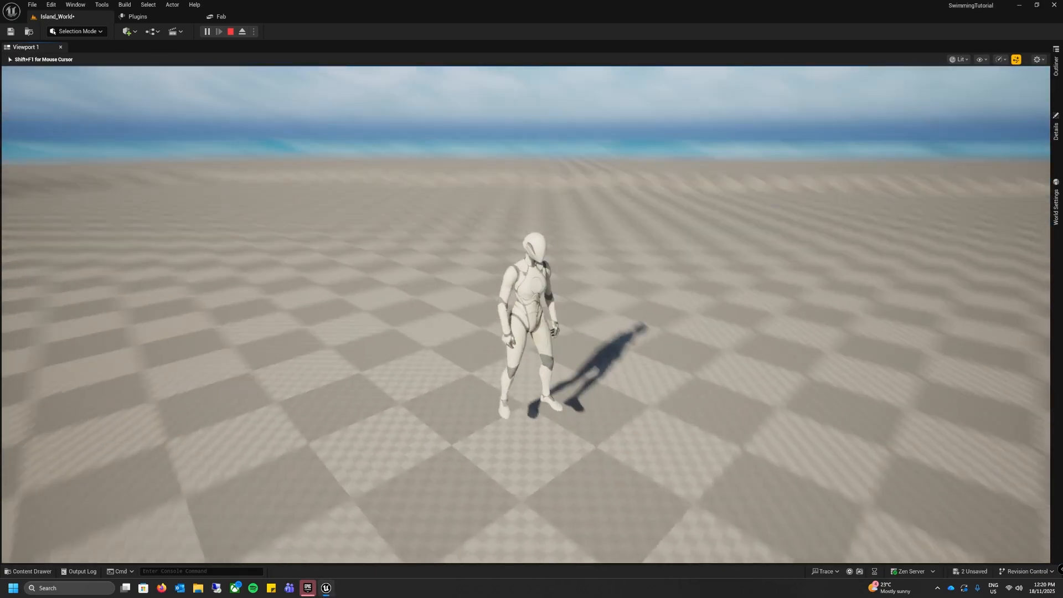
{"action": "key", "text": "w"}
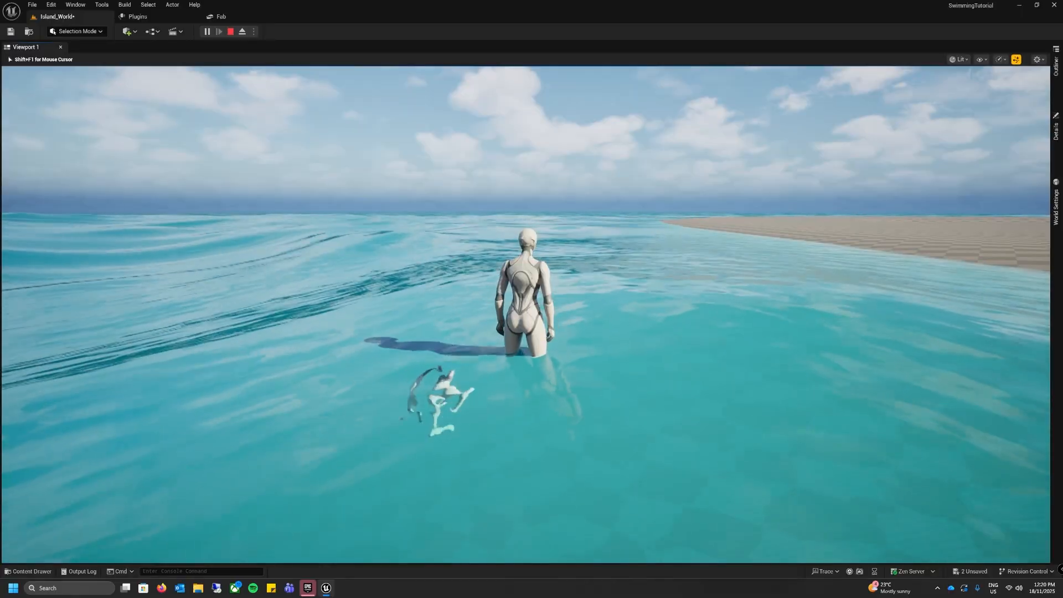
{"action": "key", "text": "Escape"}
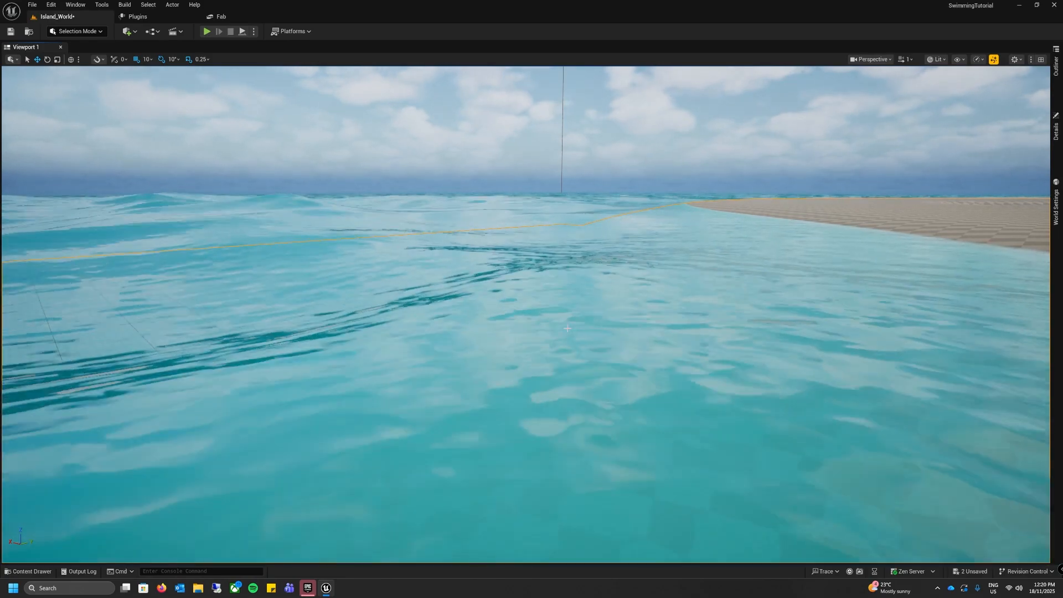
Step: Set the Collision Presets of the Water Body Ocean to WaterBodyCollision in its Physics properties
{"action": "mouse_move", "coordinate": [526, 314]}
{"action": "right_mouse_down"}
{"action": "mouse_move", "coordinate": [531, 392]}
{"action": "mouse_move", "coordinate": [525, 313]}
{"action": "right_mouse_up"}
{"action": "key", "text": "s"}
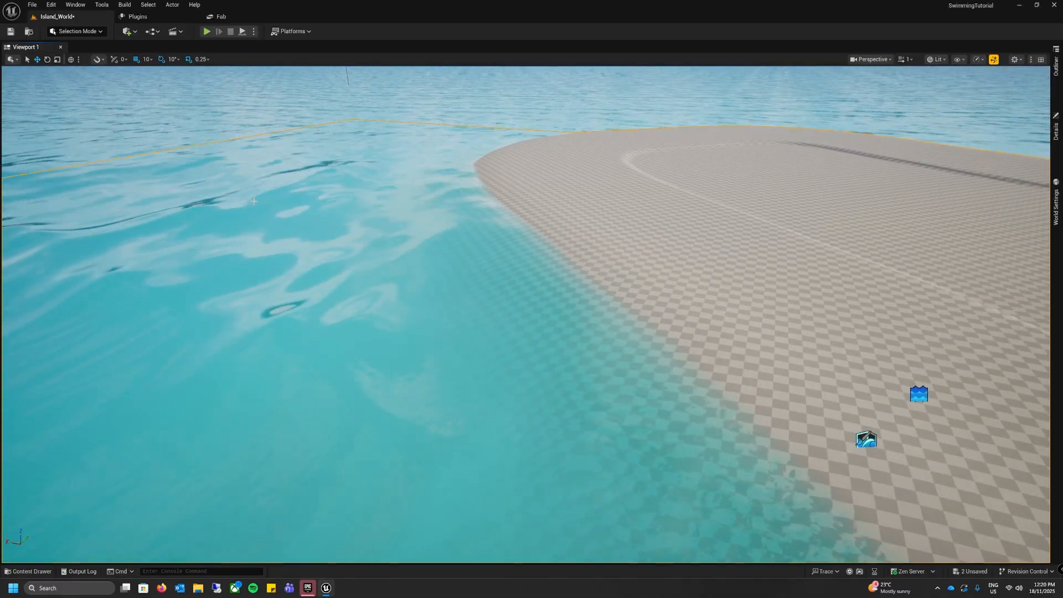
{"action": "left_click", "coordinate": [1057, 138]}
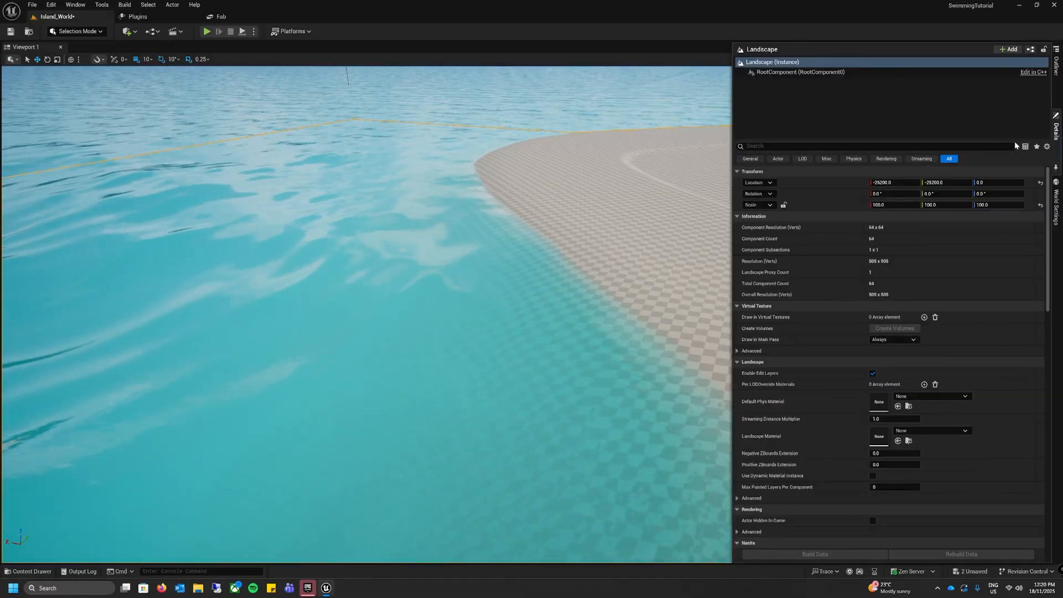
{"action": "left_click", "coordinate": [855, 160]}
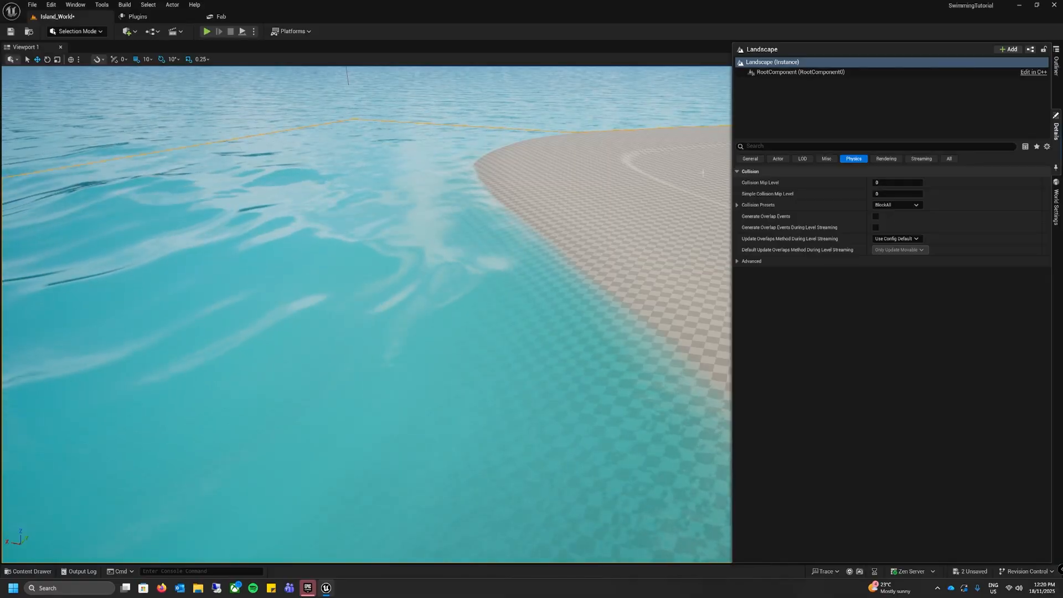
{"action": "left_click", "coordinate": [313, 202]}
{"action": "mouse_move", "coordinate": [314, 203]}
{"action": "right_mouse_down"}
{"action": "mouse_move", "coordinate": [222, 184]}
{"action": "mouse_move", "coordinate": [293, 203]}
{"action": "right_mouse_up"}
{"action": "left_click", "coordinate": [1056, 129]}
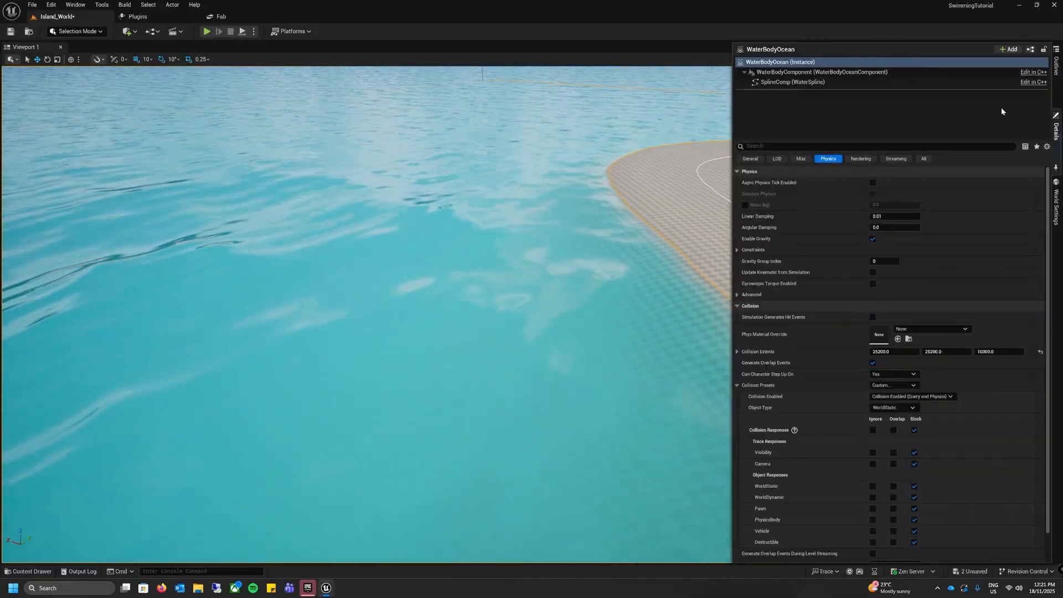
{"action": "left_click", "coordinate": [798, 62]}
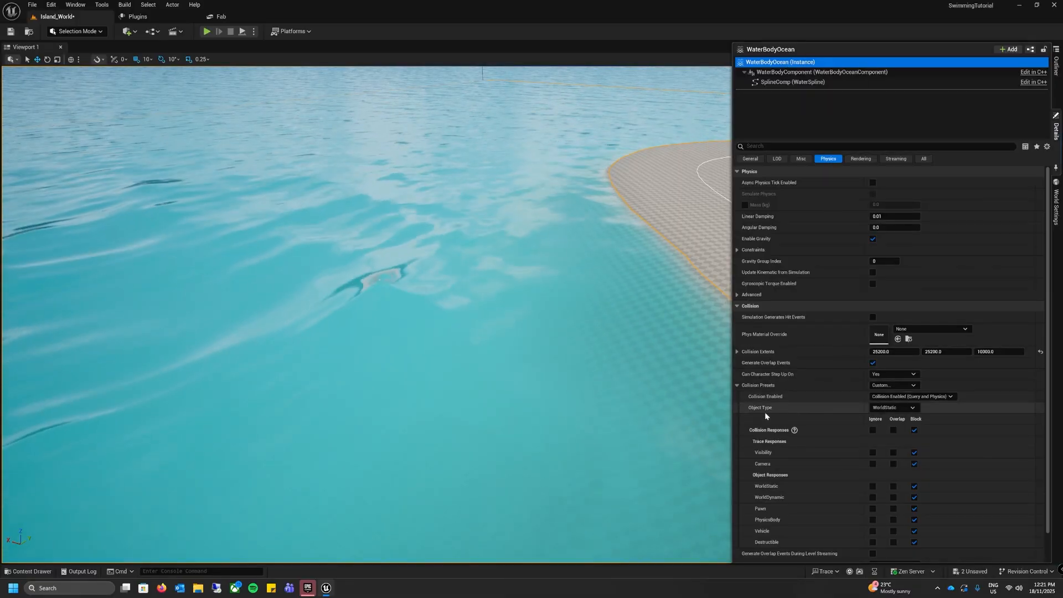
{"action": "left_click", "coordinate": [896, 386]}
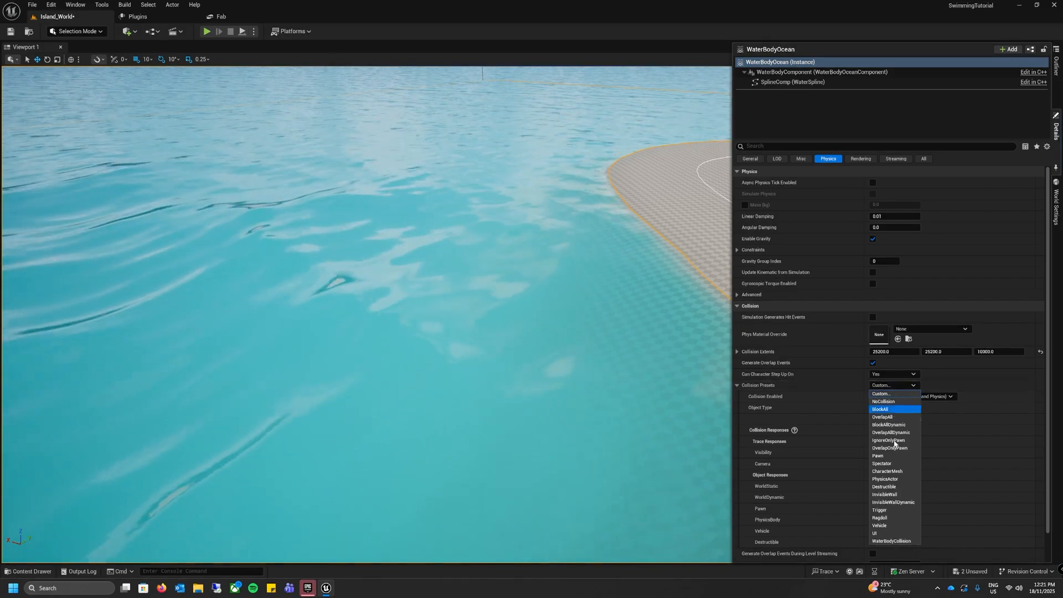
{"action": "left_click", "coordinate": [894, 541]}
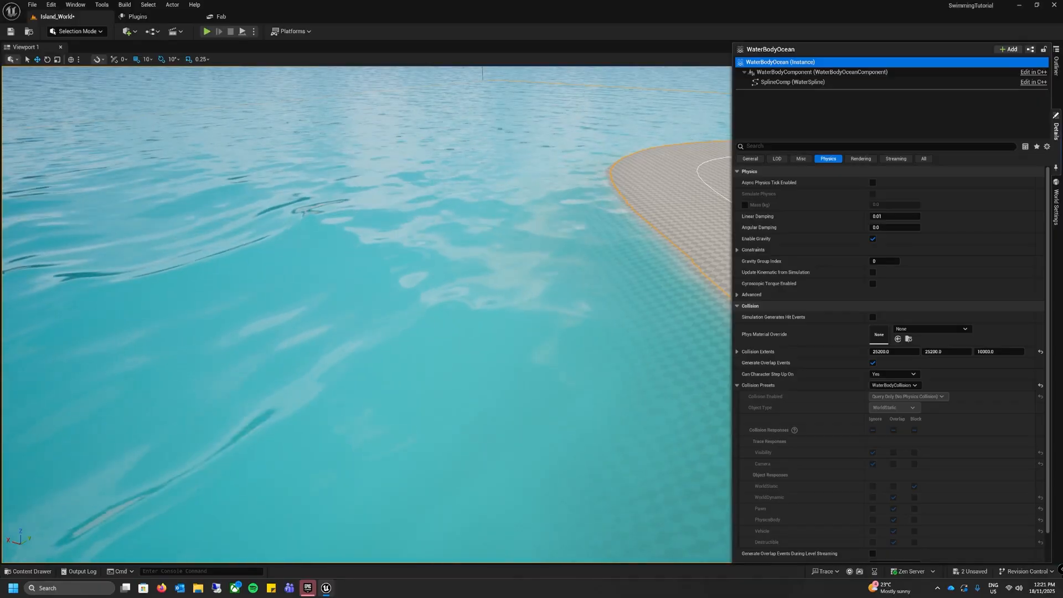
Step: Play the level from the island's shore and run the character into the ocean to test the water collision
{"action": "right_click", "coordinate": [712, 240]}
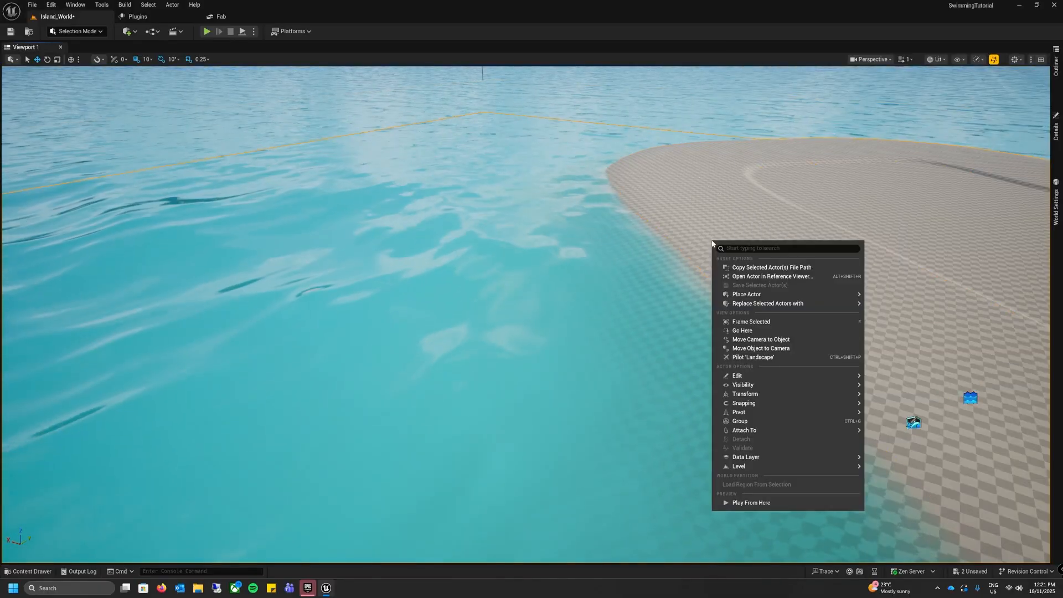
{"action": "left_click", "coordinate": [735, 503]}
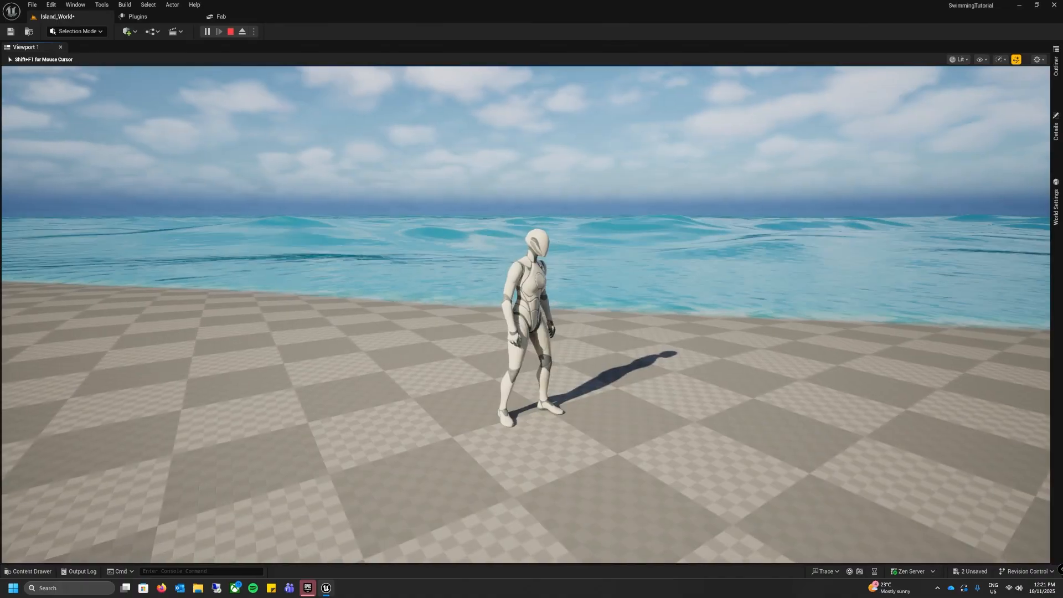
{"action": "key", "text": "w"}
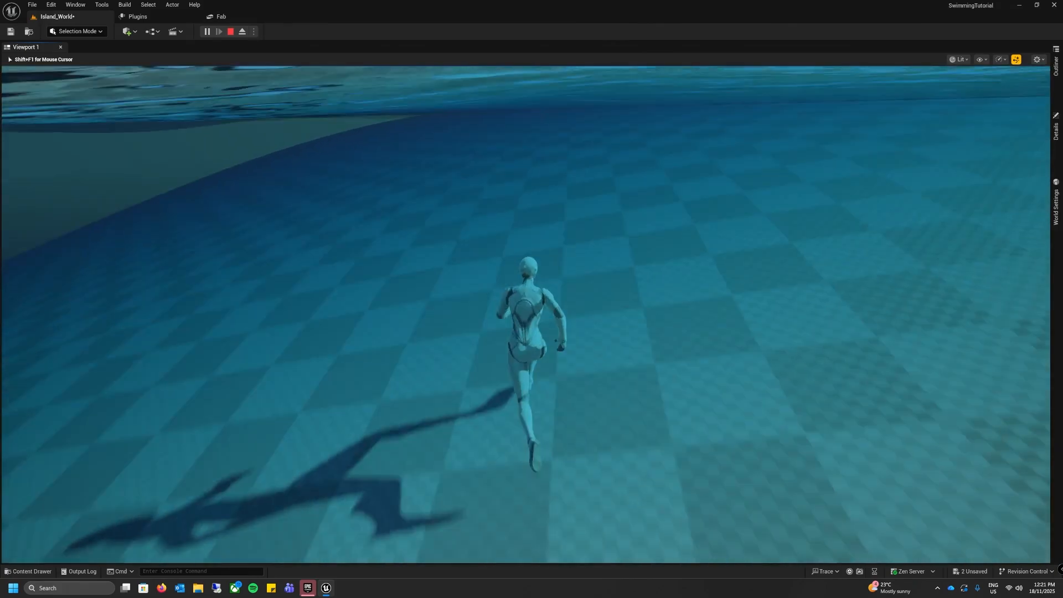
Step: Run the character along the ocean floor, jump toward the water surface, and end the play session
{"action": "key", "text": "w"}
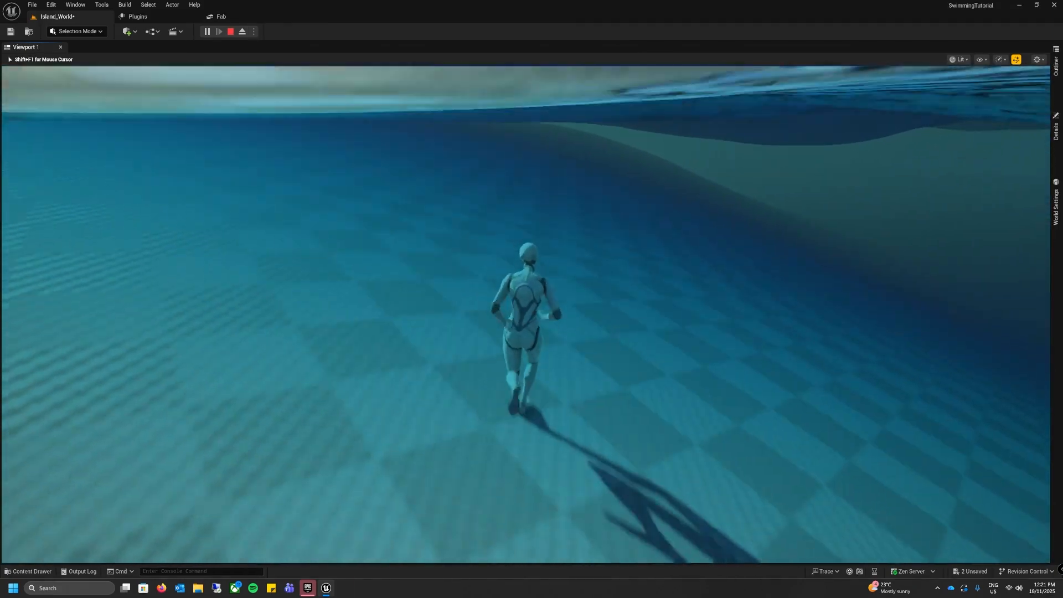
{"action": "key", "text": "w"}
{"action": "key", "text": "space"}
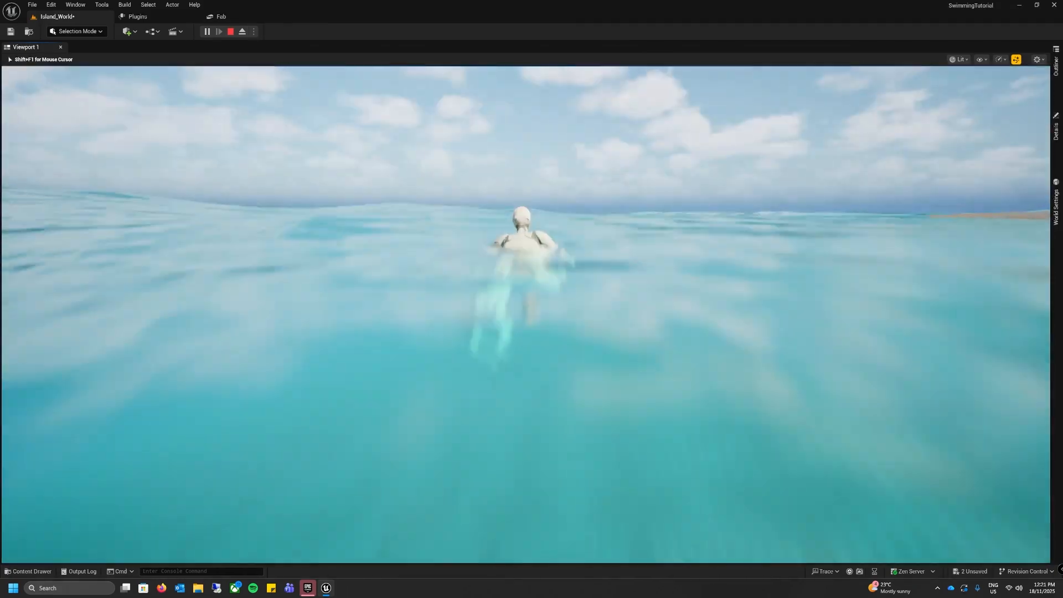
{"action": "key", "text": "space"}
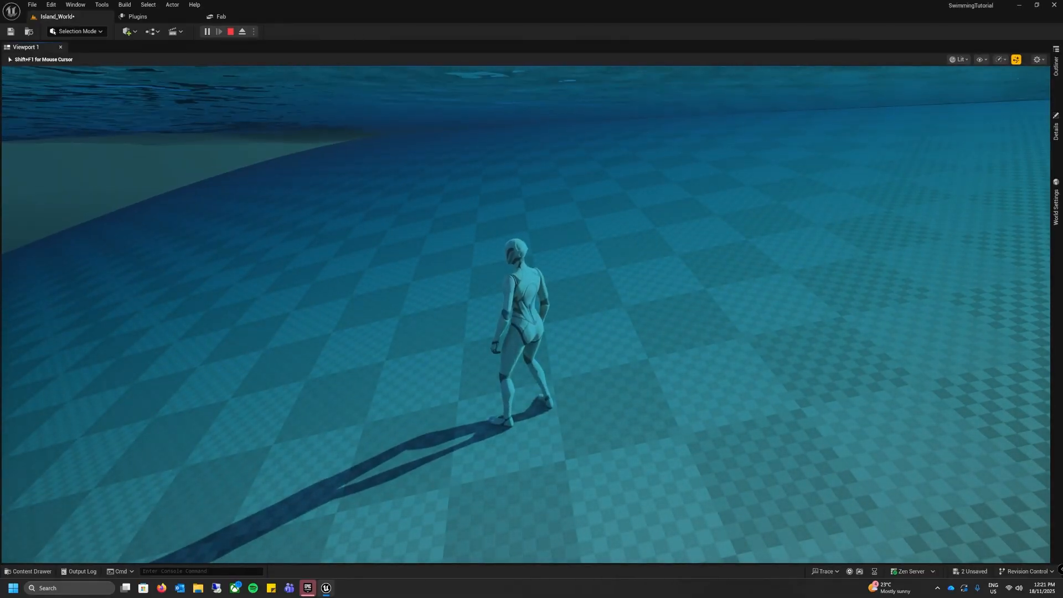
{"action": "key", "text": "Escape"}
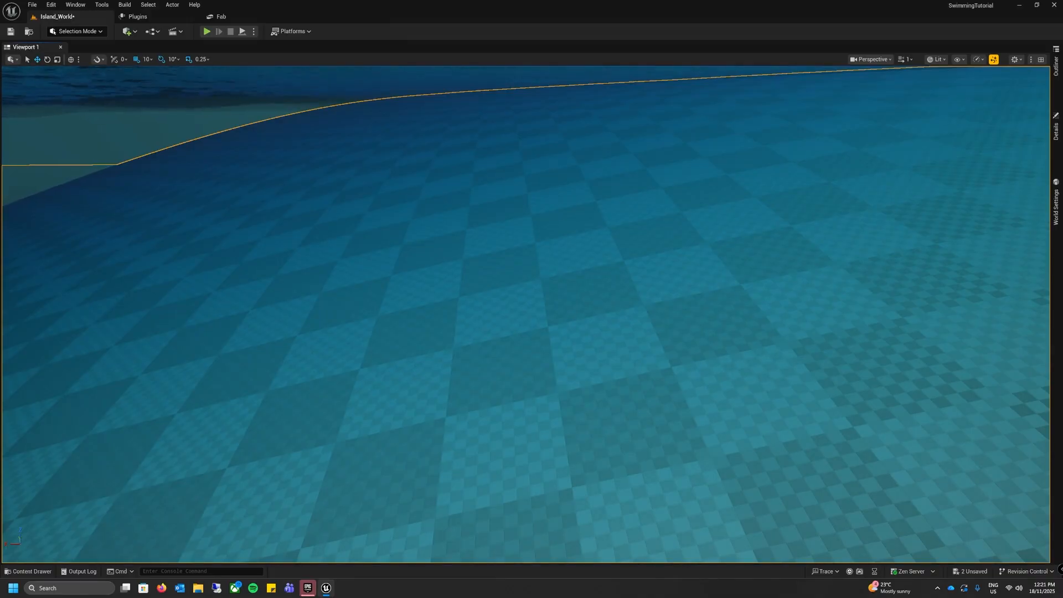
Step: Open the BP_ThirdPersonCharacter blueprint from the ThirdPerson/Blueprints folder and dock its editor alongside the level's tab
{"action": "left_click", "coordinate": [34, 572]}
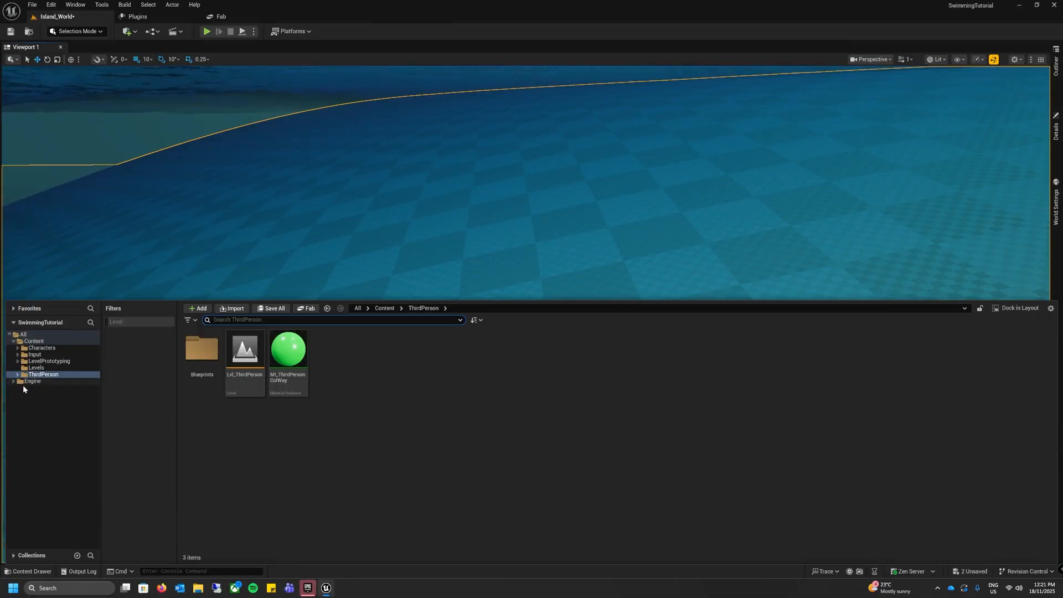
{"action": "left_click", "coordinate": [40, 375]}
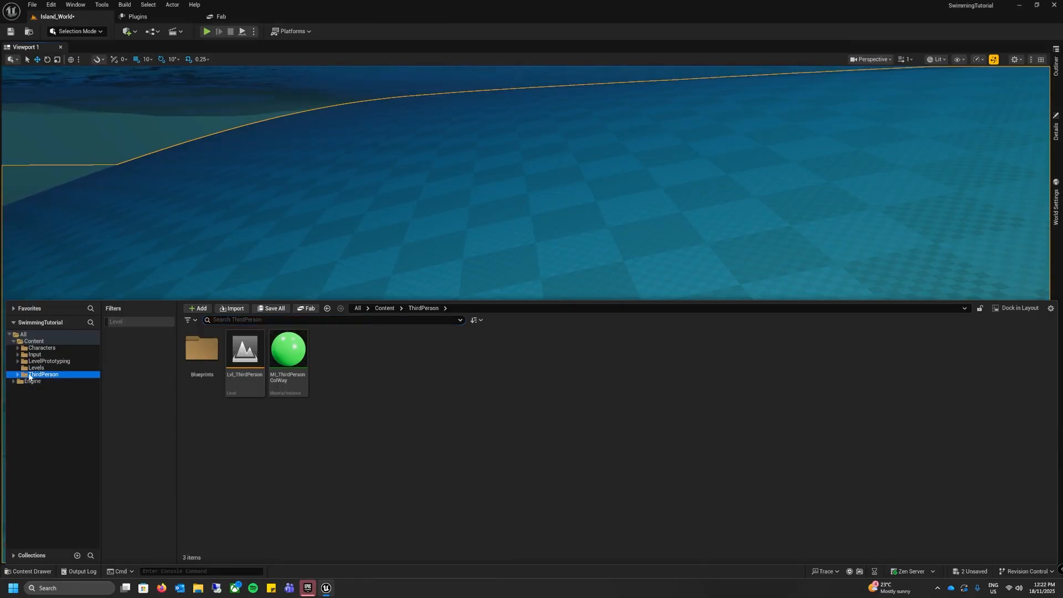
{"action": "double_click", "coordinate": [202, 351]}
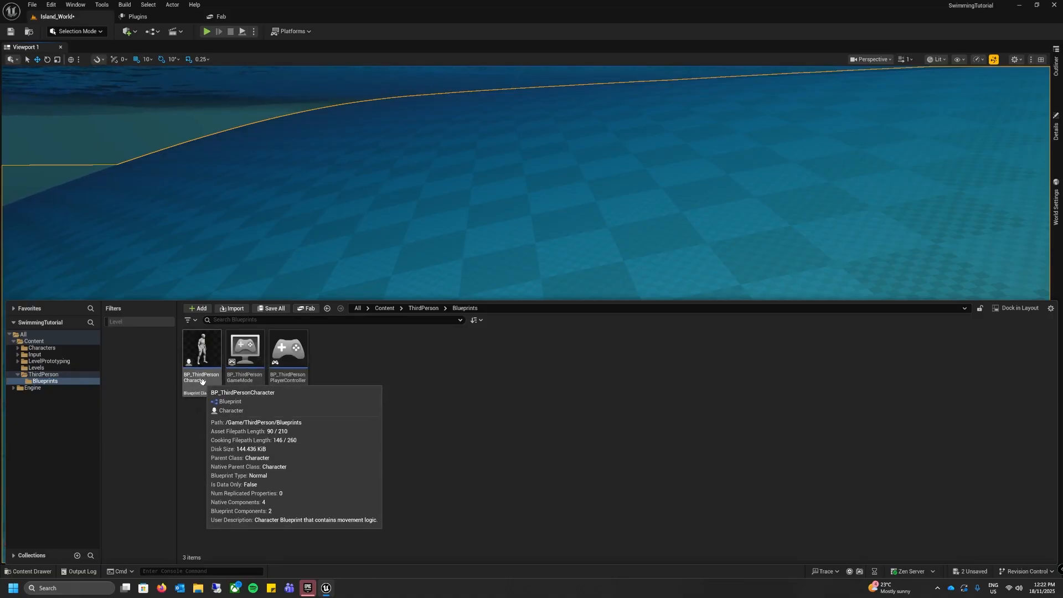
{"action": "left_click", "coordinate": [202, 384]}
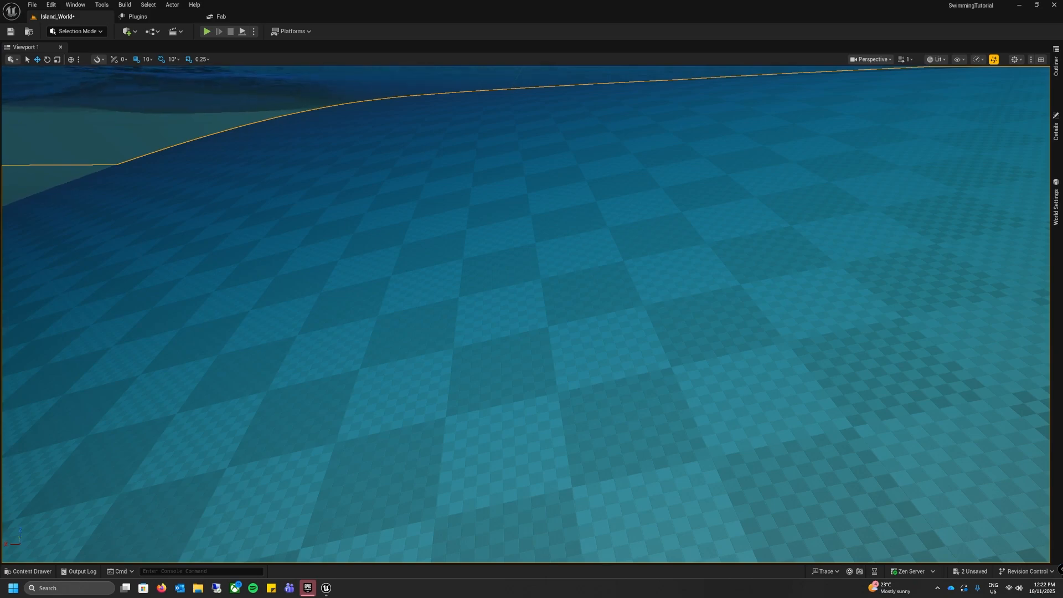
{"action": "left_click_drag", "start_coordinate": [440, 107], "coordinate": [263, 18]}
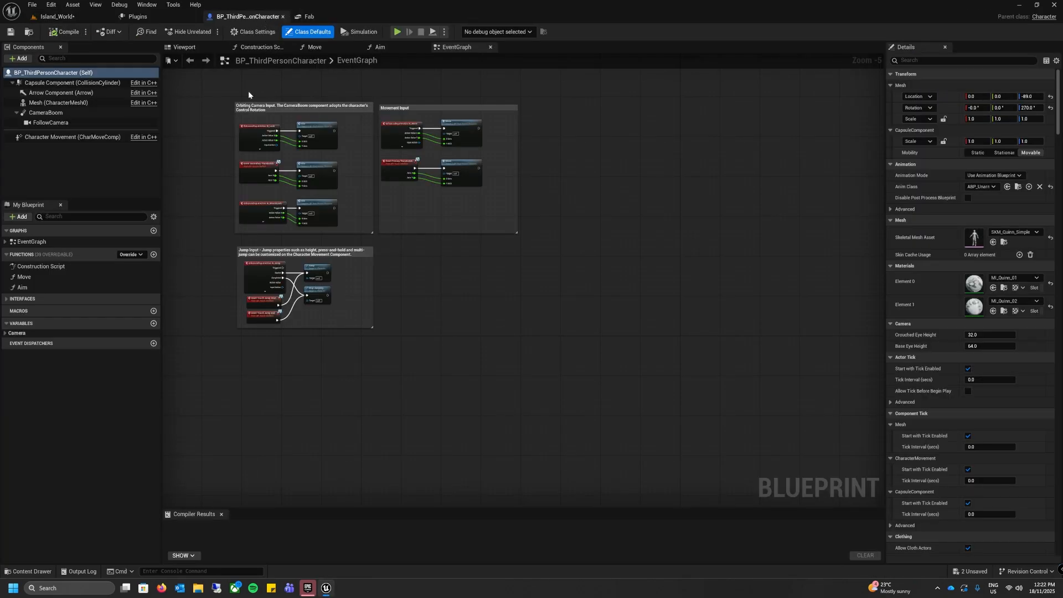
Step: Examine the camera, movement and jump input sections in the character blueprint's event graph
{"action": "right_click_drag", "start_coordinate": [451, 307], "coordinate": [510, 360]}
{"action": "scroll", "coordinate": [517, 353], "scroll_direction": "up", "scroll_amount": 2}
{"action": "scroll", "coordinate": [517, 356], "scroll_direction": "down", "scroll_amount": 1}
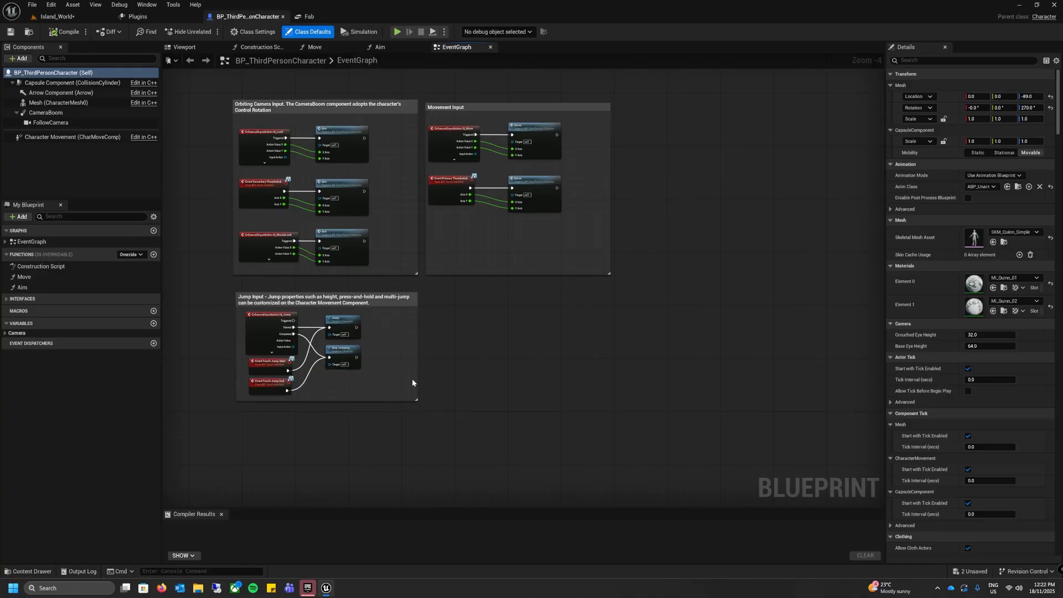
{"action": "scroll", "coordinate": [520, 397], "scroll_direction": "up", "scroll_amount": 1}
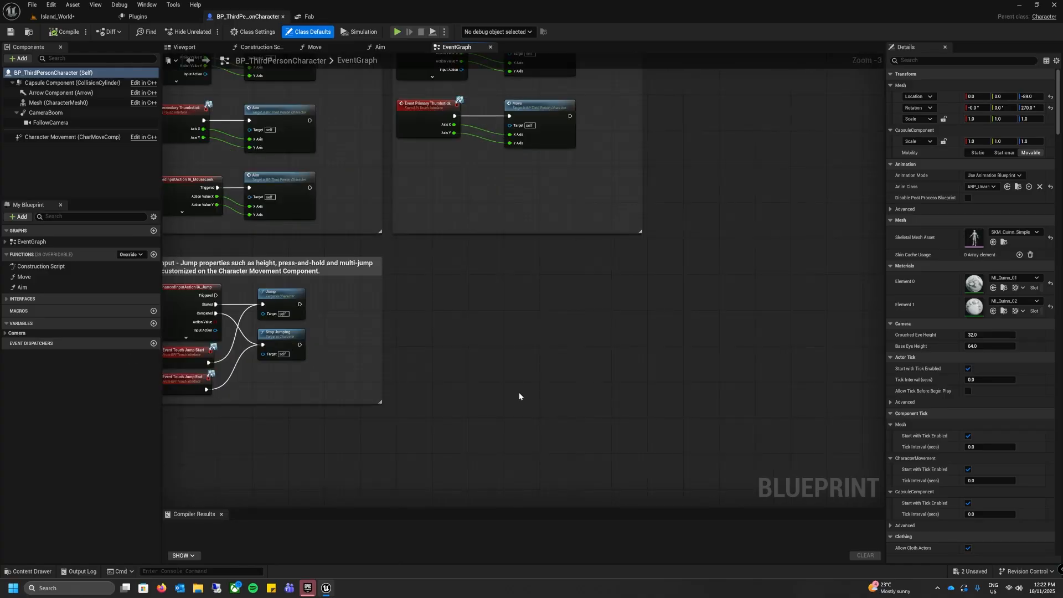
{"action": "right_click_drag", "start_coordinate": [513, 387], "coordinate": [471, 407]}
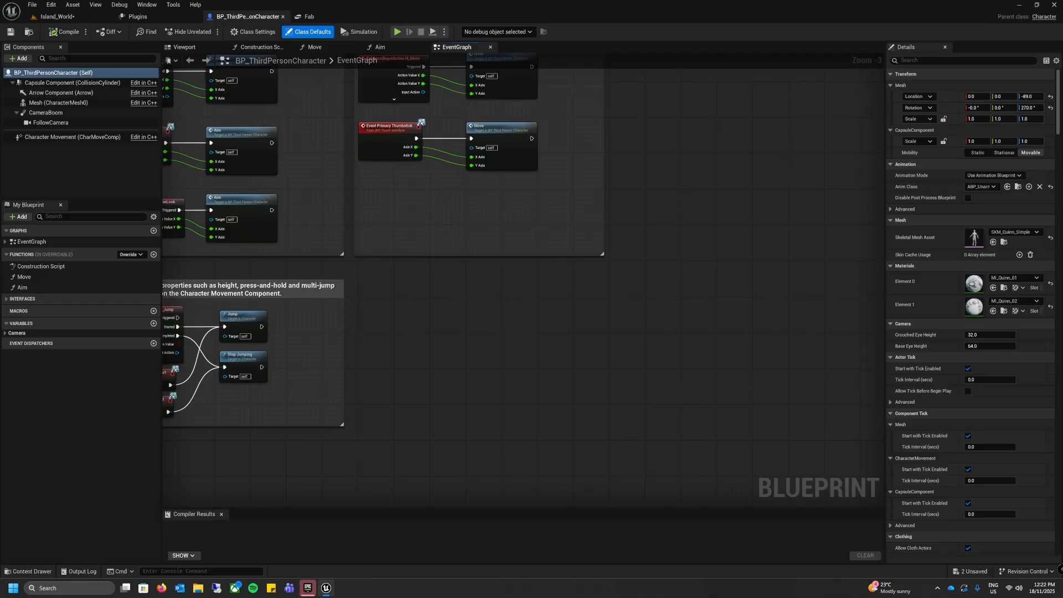
{"action": "right_click_drag", "start_coordinate": [470, 325], "coordinate": [468, 416]}
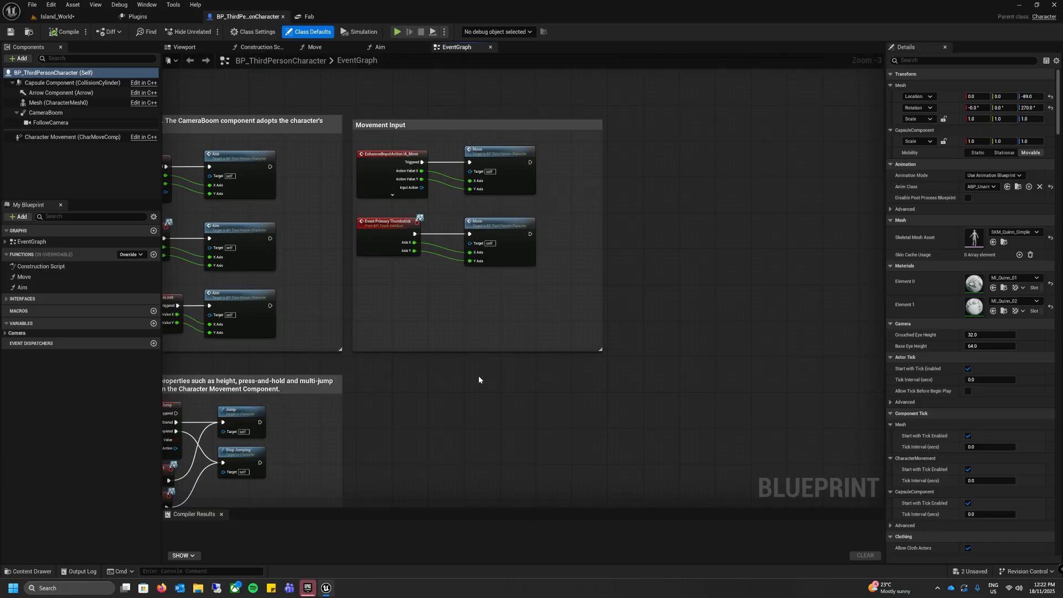
{"action": "right_click_drag", "start_coordinate": [479, 380], "coordinate": [461, 284]}
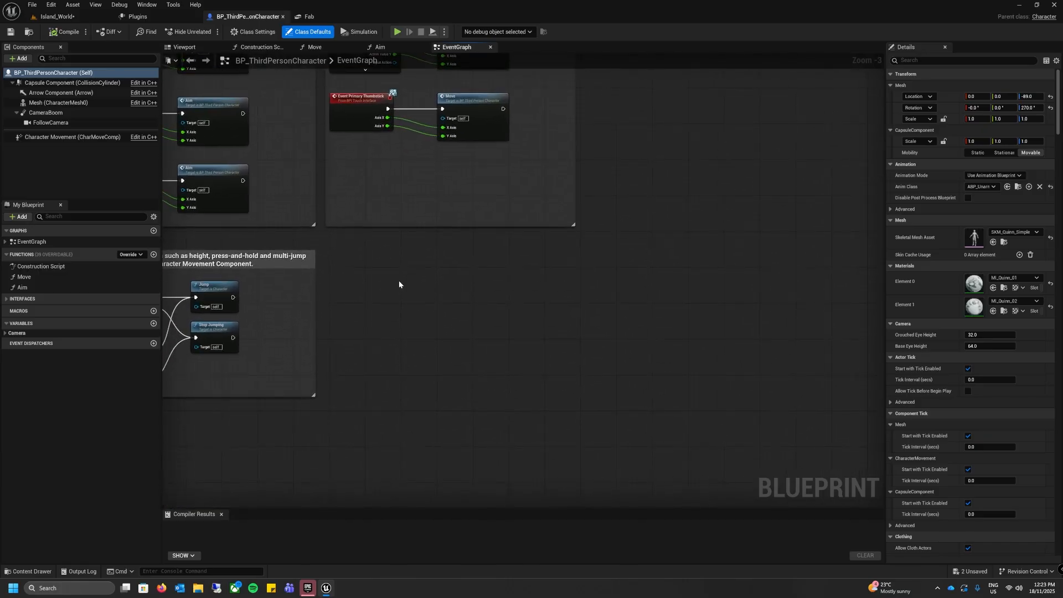
Step: Add a custom event named StartSwimming in the empty area beside the jump input section of the event graph
{"action": "scroll", "coordinate": [436, 306], "scroll_direction": "up", "scroll_amount": 2}
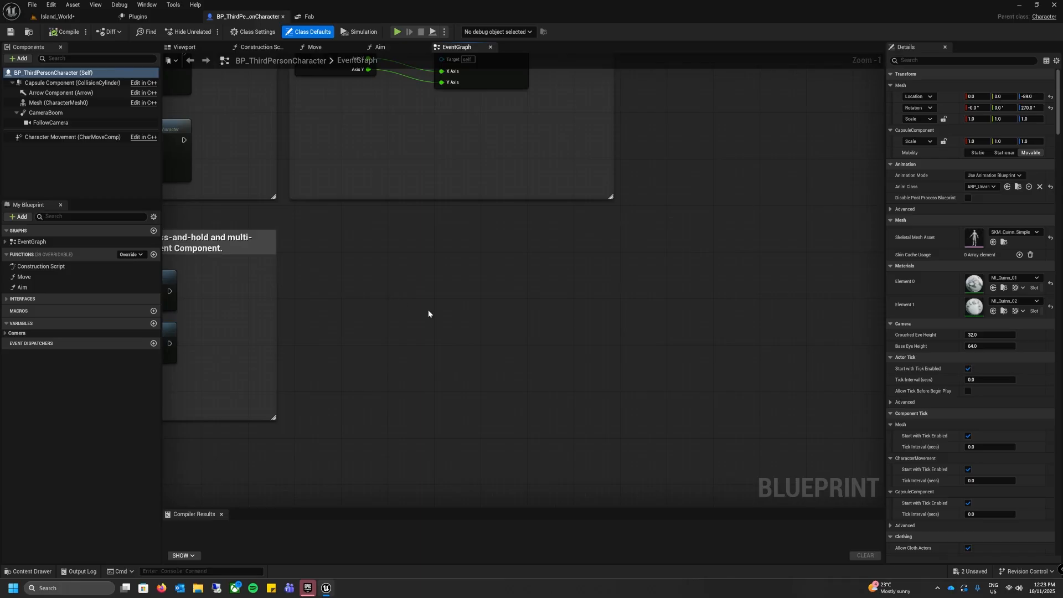
{"action": "right_click", "coordinate": [448, 300]}
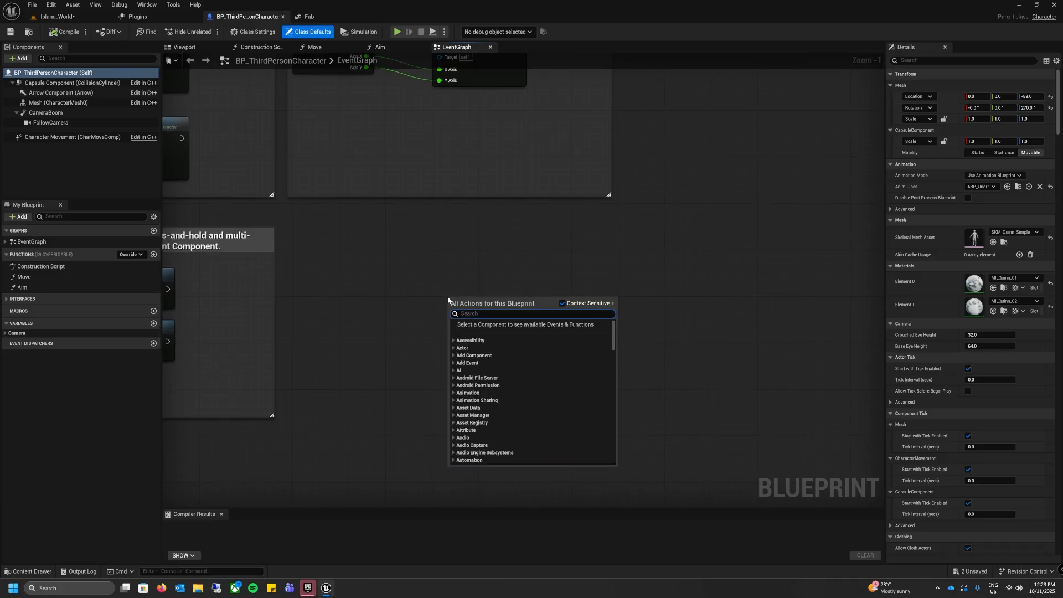
{"action": "type", "text": "custom"}
{"action": "key", "text": "Return"}
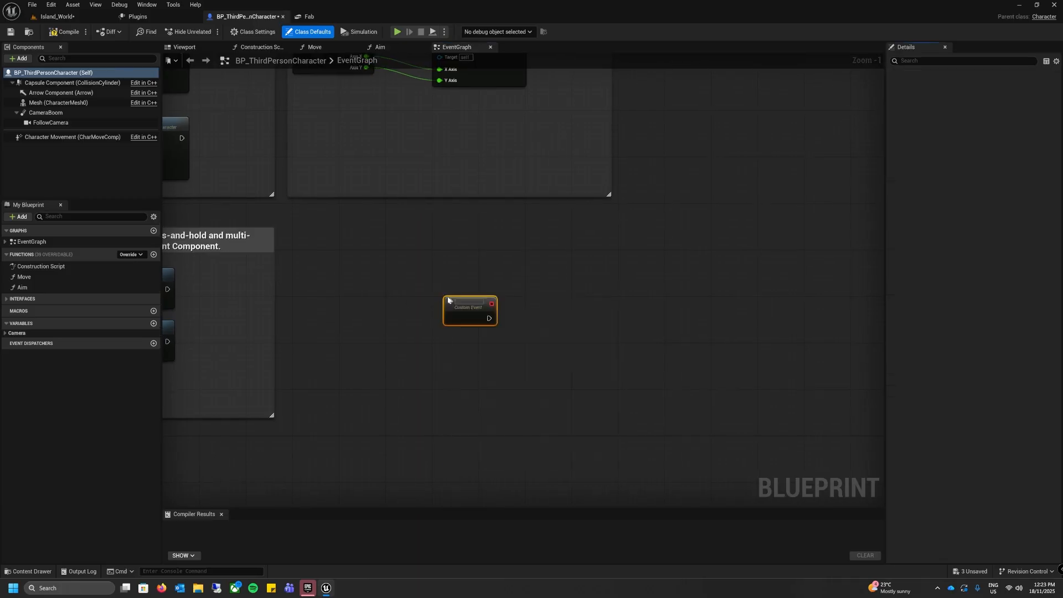
{"action": "key", "text": "BackSpace"}
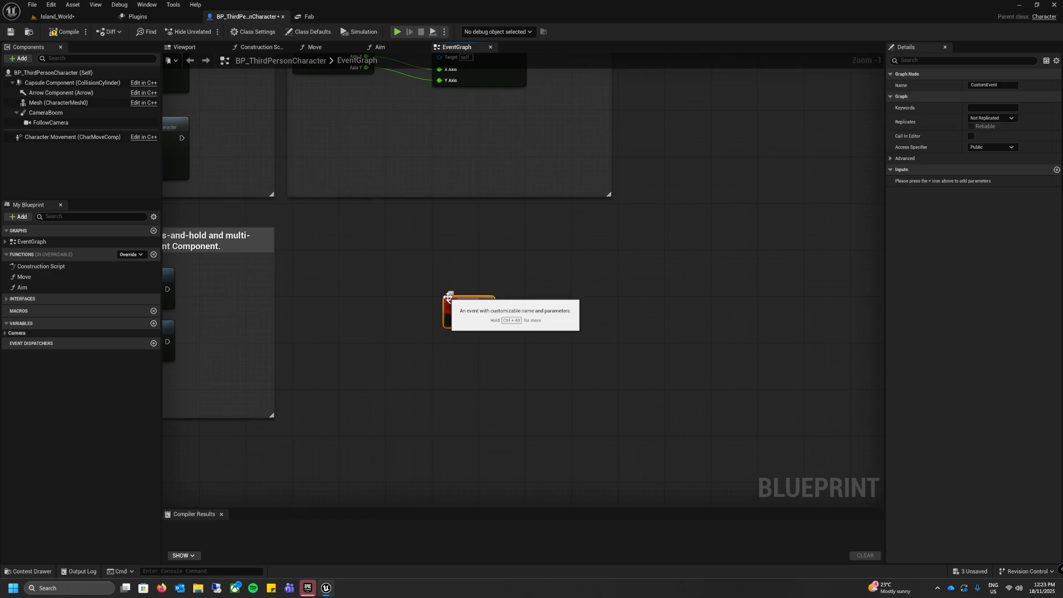
{"action": "type", "text": "StartSwimm"}
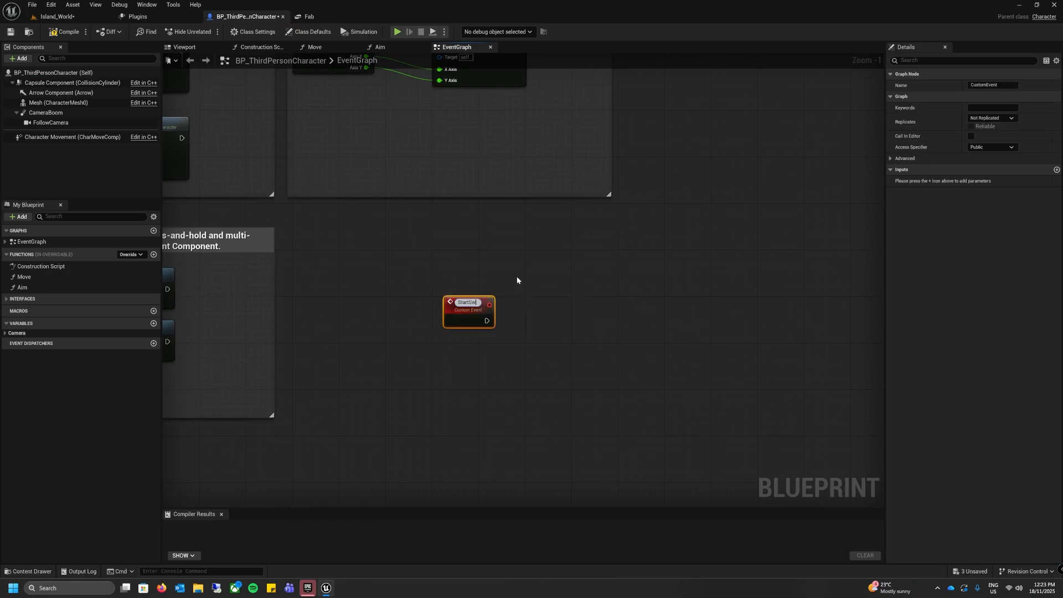
{"action": "type", "text": "ing"}
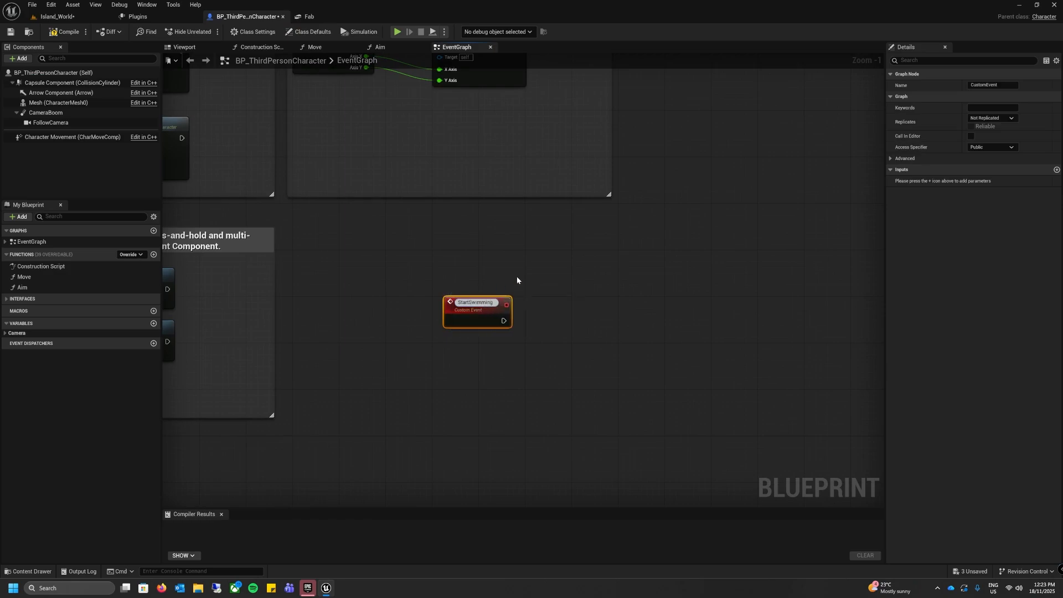
{"action": "key", "text": "Return"}
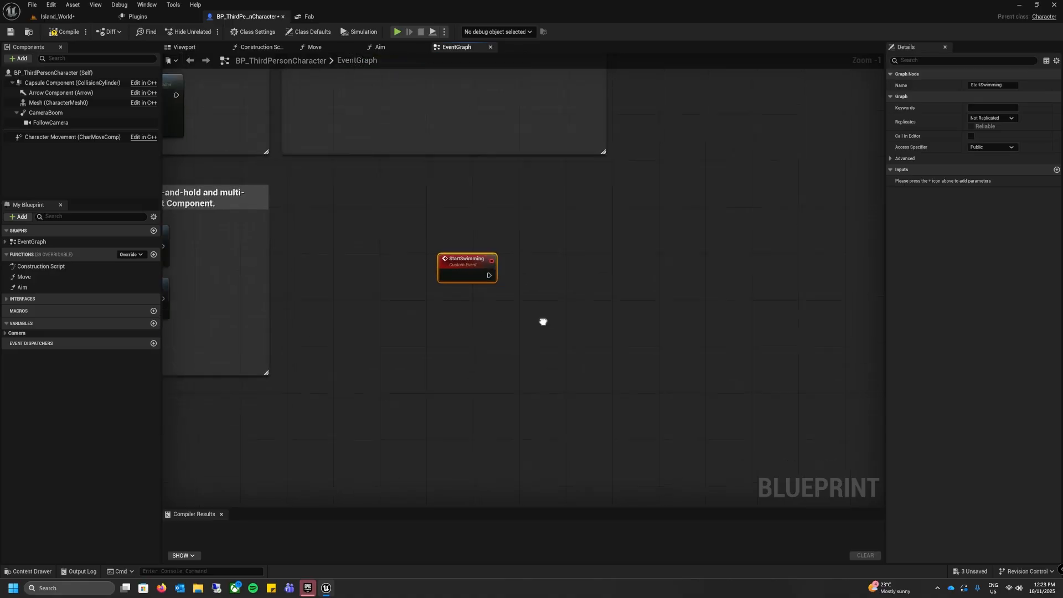
Step: Add a custom event named StopSwimming and align it below the StartSwimming event
{"action": "right_click", "coordinate": [451, 297]}
{"action": "type", "text": "custom"}
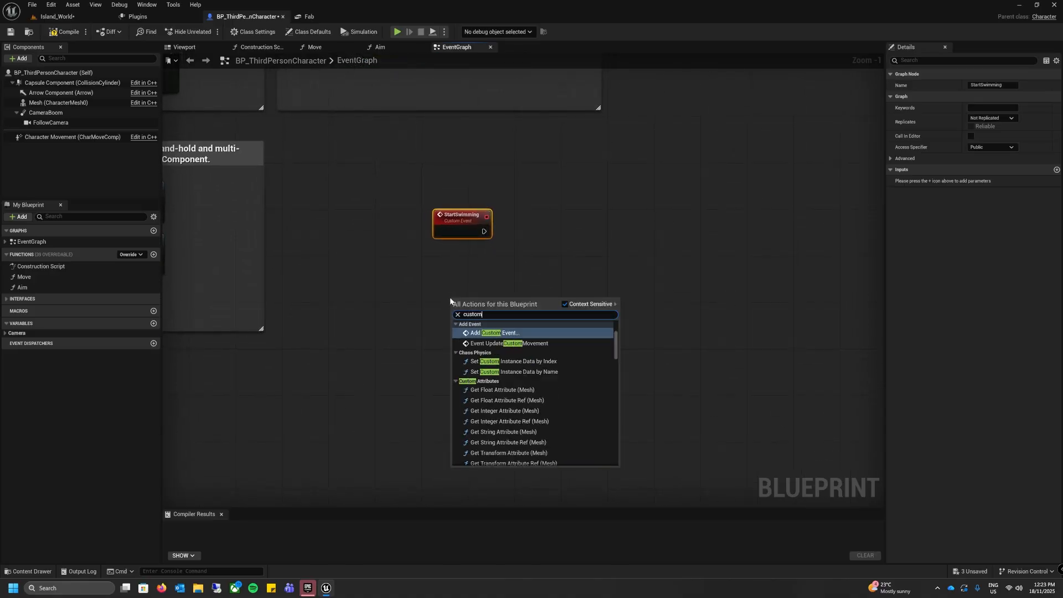
{"action": "key", "text": "Return"}
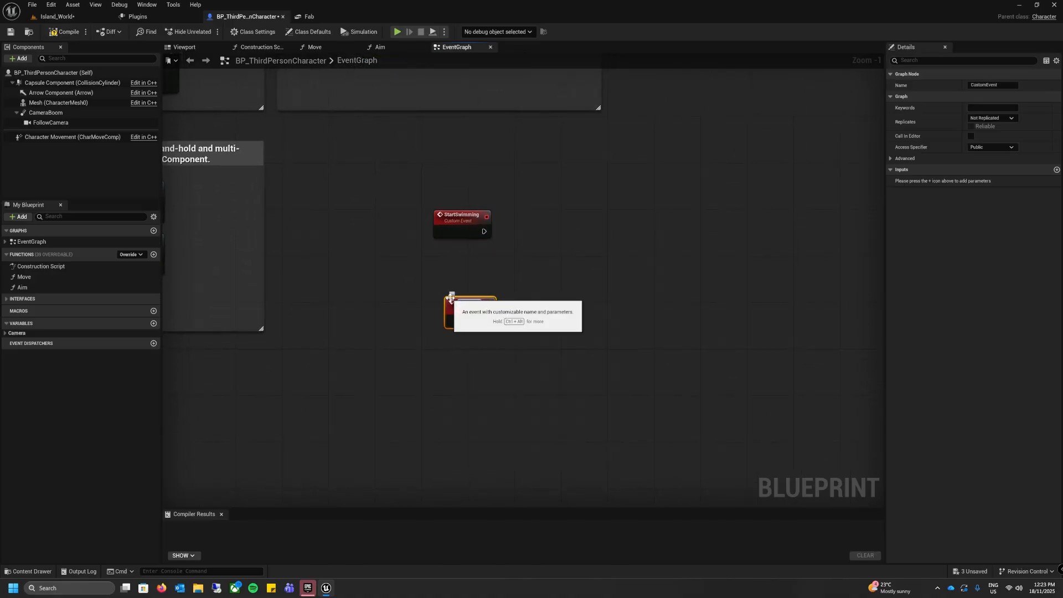
{"action": "type", "text": "StopSwimming"}
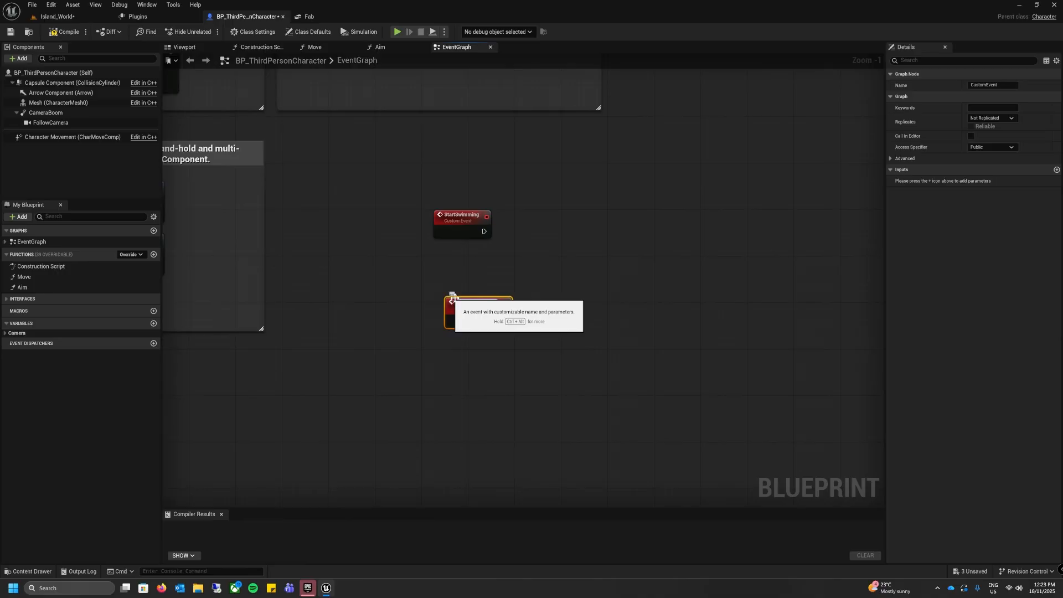
{"action": "left_click", "coordinate": [526, 349]}
{"action": "mouse_move", "coordinate": [485, 309]}
{"action": "left_mouse_down"}
{"action": "mouse_move", "coordinate": [473, 315]}
{"action": "mouse_move", "coordinate": [469, 299]}
{"action": "mouse_move", "coordinate": [474, 314]}
{"action": "left_mouse_up"}
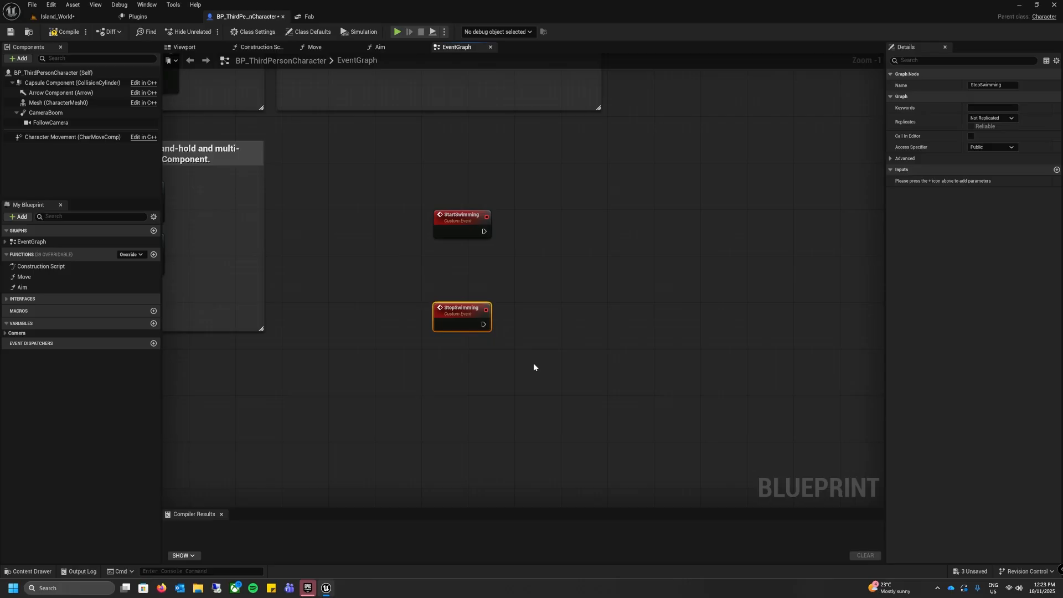
{"action": "double_click", "coordinate": [470, 309]}
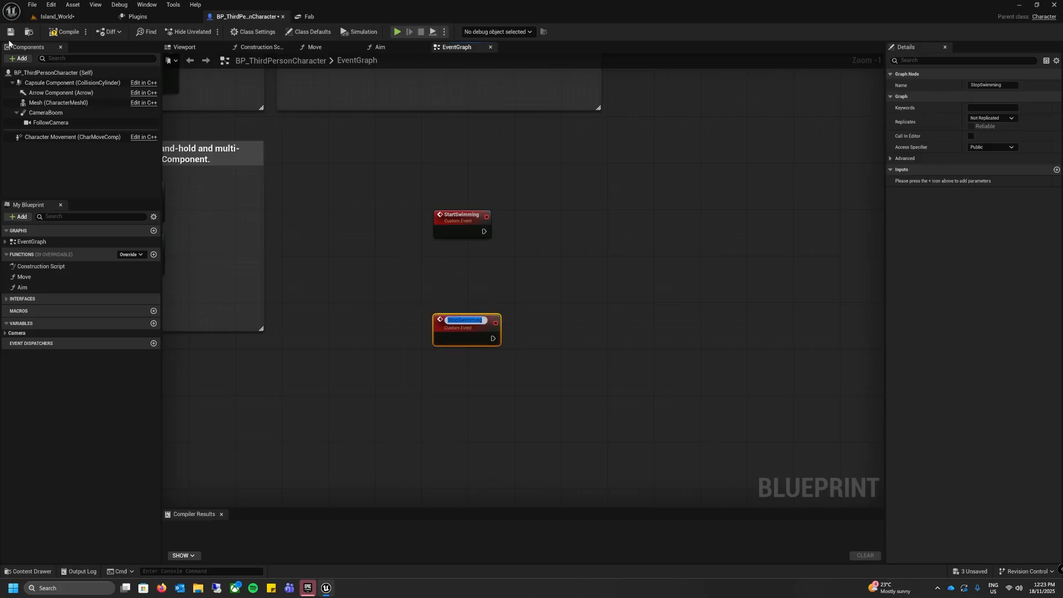
Step: Place a Character Movement component reference in the event graph between the StartSwimming and StopSwimming events
{"action": "left_click", "coordinate": [47, 139]}
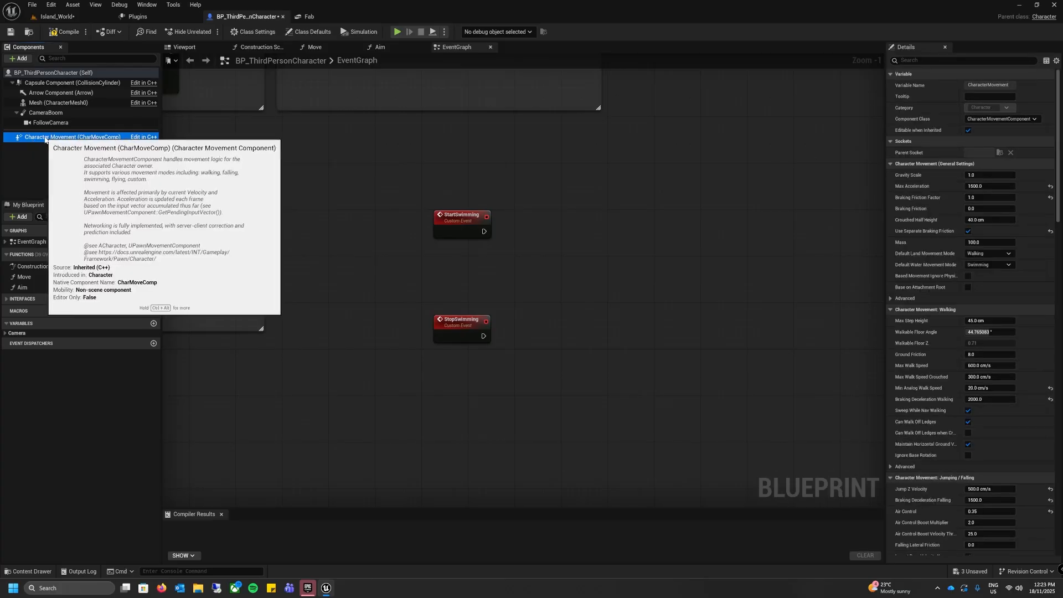
{"action": "left_click_drag", "start_coordinate": [45, 139], "coordinate": [484, 273]}
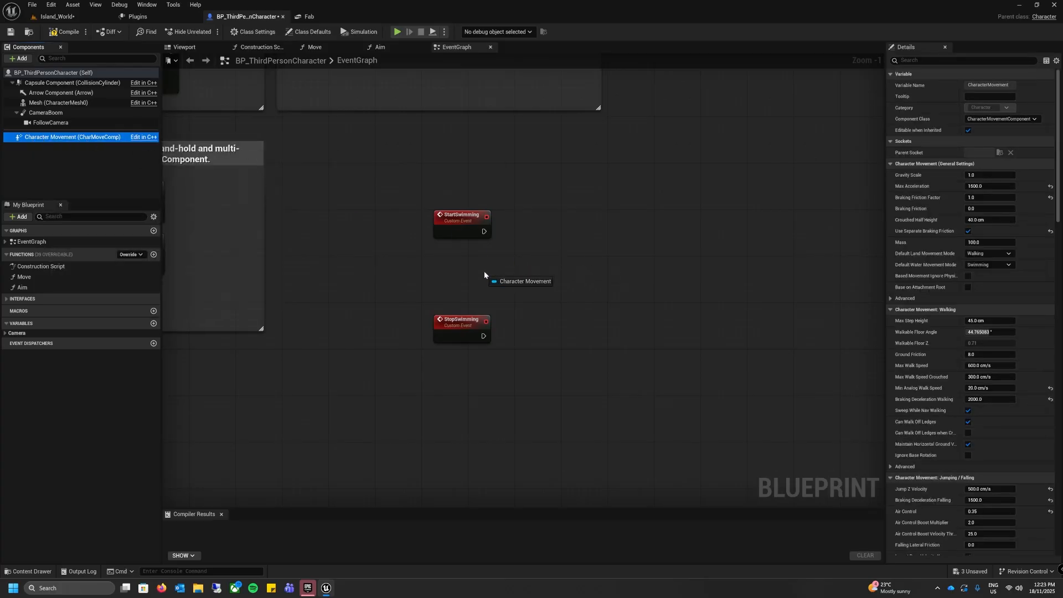
{"action": "left_click_drag", "start_coordinate": [485, 272], "coordinate": [484, 271]}
{"action": "right_click_drag", "start_coordinate": [547, 305], "coordinate": [456, 304]}
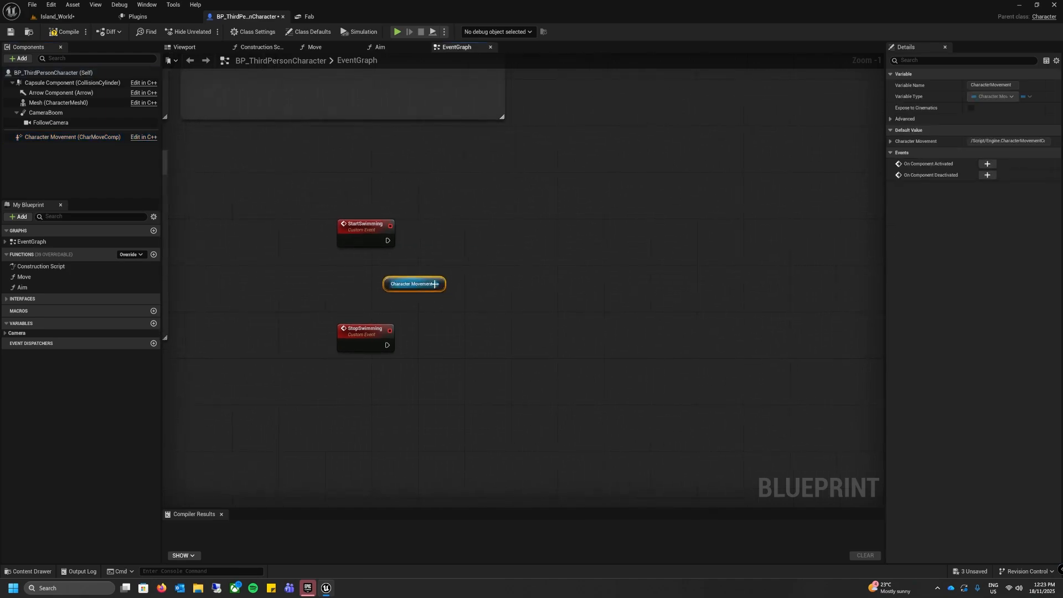
Step: Create a Get Physics Volume node from the Character Movement reference and line the two nodes up
{"action": "left_click_drag", "start_coordinate": [437, 283], "coordinate": [474, 287]}
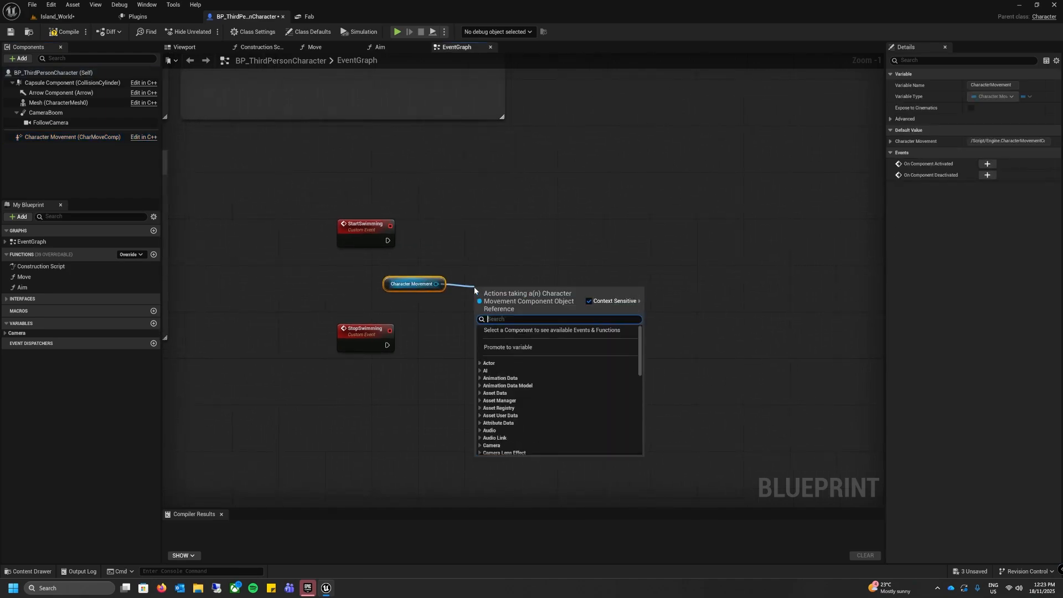
{"action": "type", "text": "get ph"}
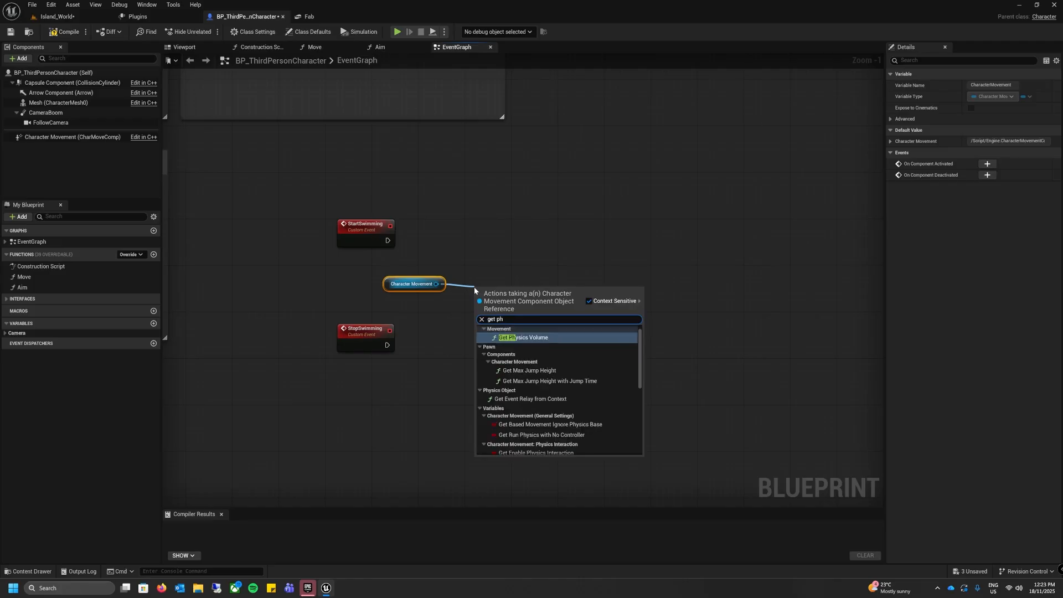
{"action": "left_click", "coordinate": [542, 338]}
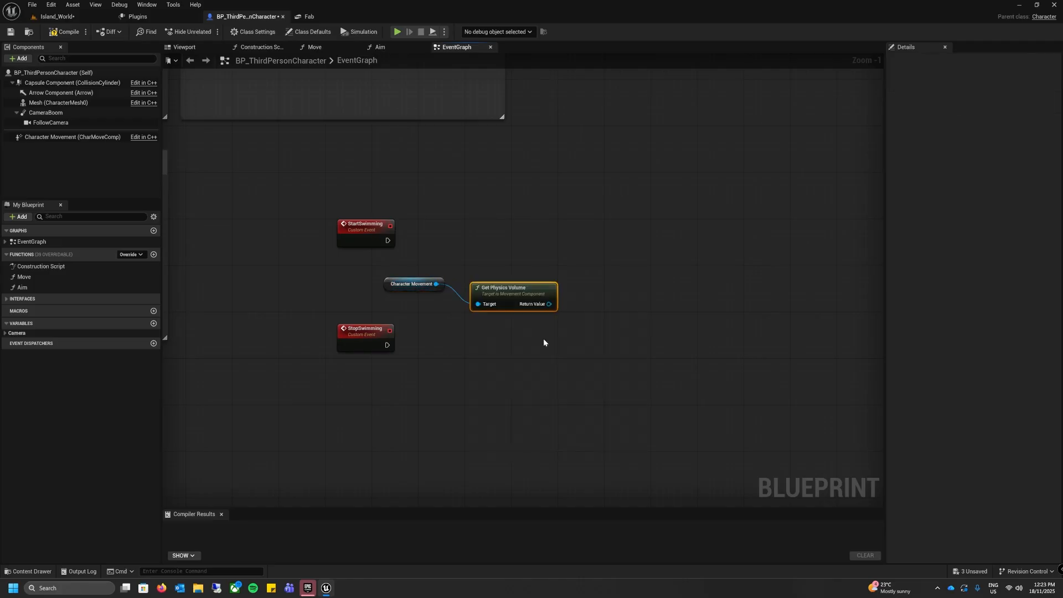
{"action": "left_click_drag", "start_coordinate": [503, 293], "coordinate": [498, 277]}
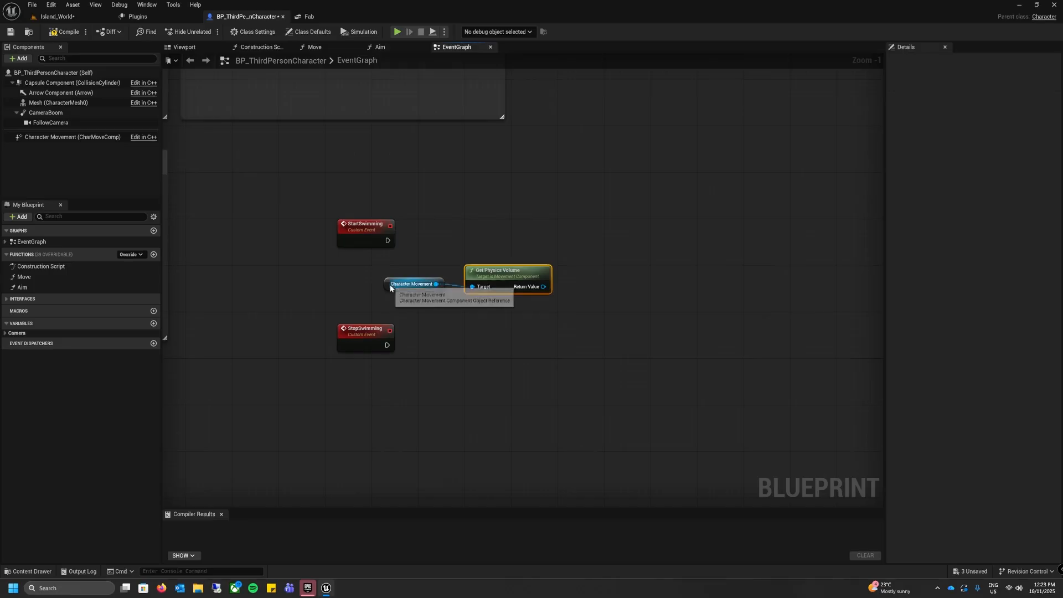
{"action": "left_click", "coordinate": [386, 290]}
{"action": "left_click_drag", "start_coordinate": [386, 290], "coordinate": [386, 296]}
{"action": "left_click", "coordinate": [479, 273], "text": "ctrl"}
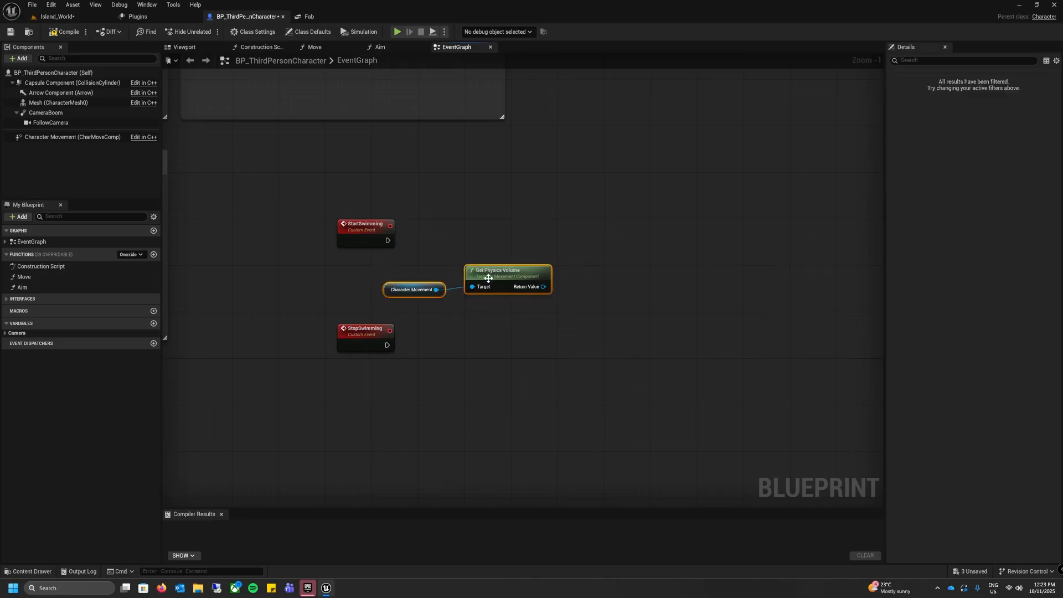
{"action": "left_click", "coordinate": [532, 324]}
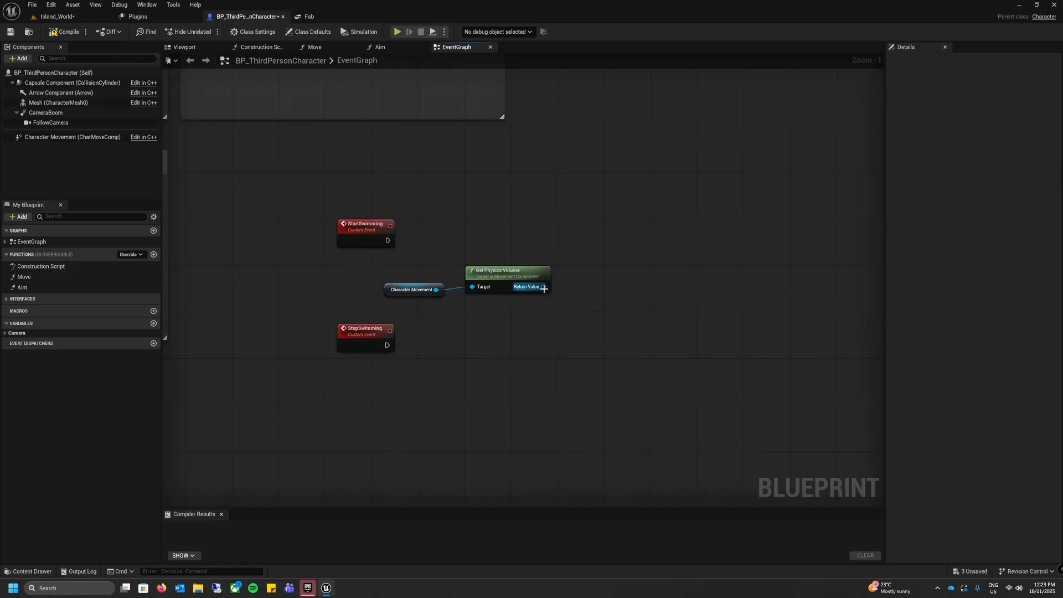
Step: Add a Set Water Volume node targeting the Get Physics Volume result, run it from StartSwimming, and enable Water Volume
{"action": "left_click_drag", "start_coordinate": [544, 288], "coordinate": [581, 241]}
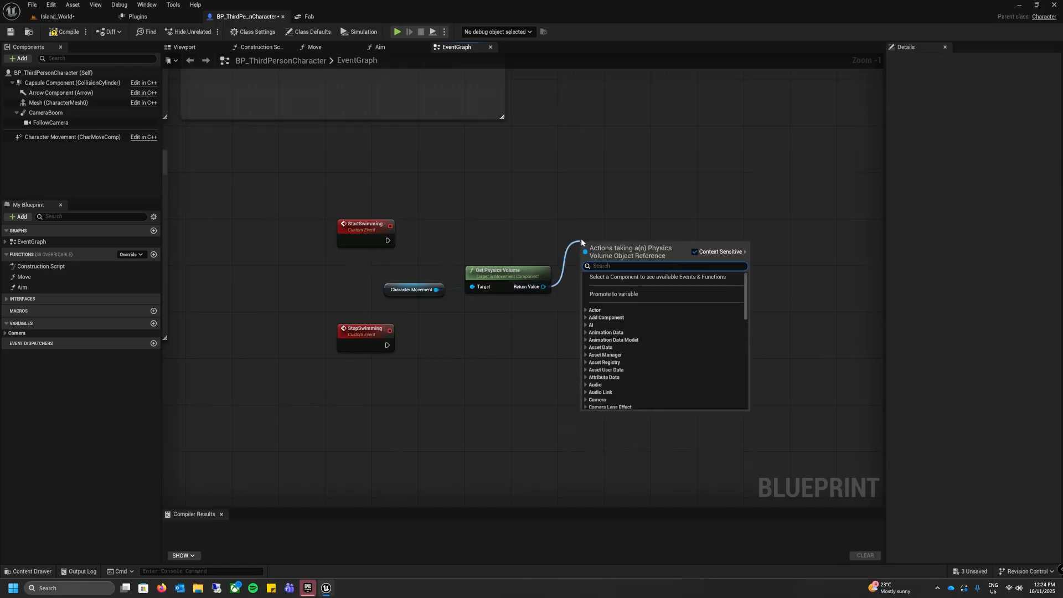
{"action": "type", "text": "water vo"}
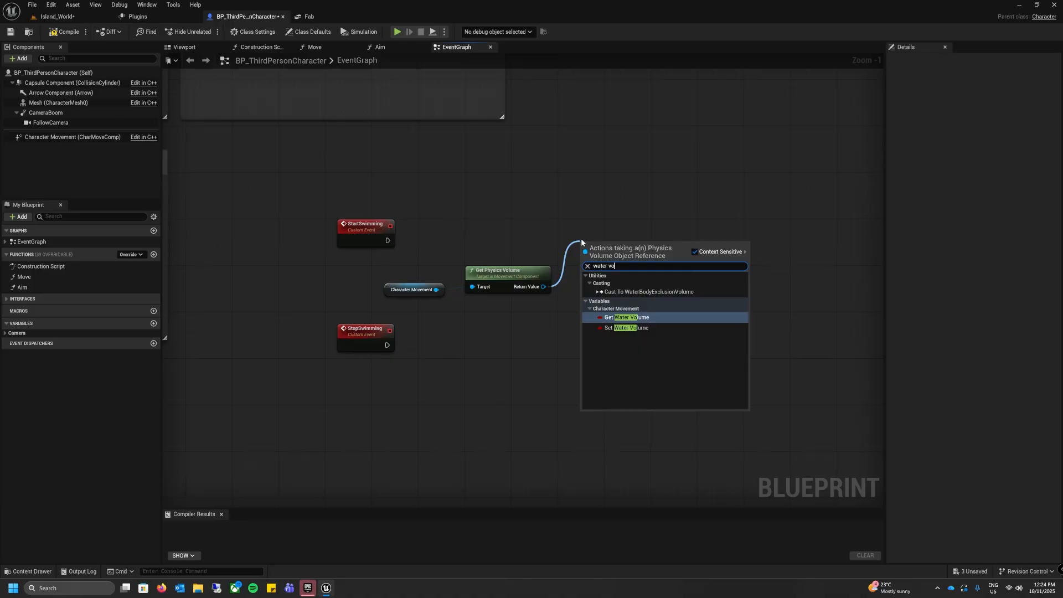
{"action": "left_click", "coordinate": [632, 328]}
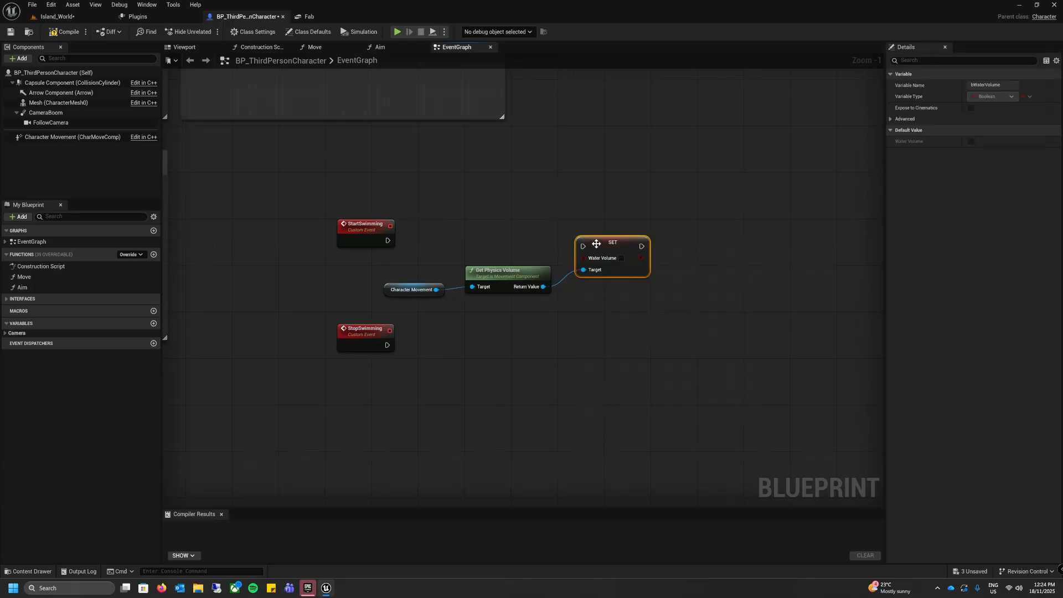
{"action": "mouse_move", "coordinate": [598, 242]}
{"action": "left_mouse_down"}
{"action": "mouse_move", "coordinate": [587, 222]}
{"action": "mouse_move", "coordinate": [587, 231]}
{"action": "left_mouse_up"}
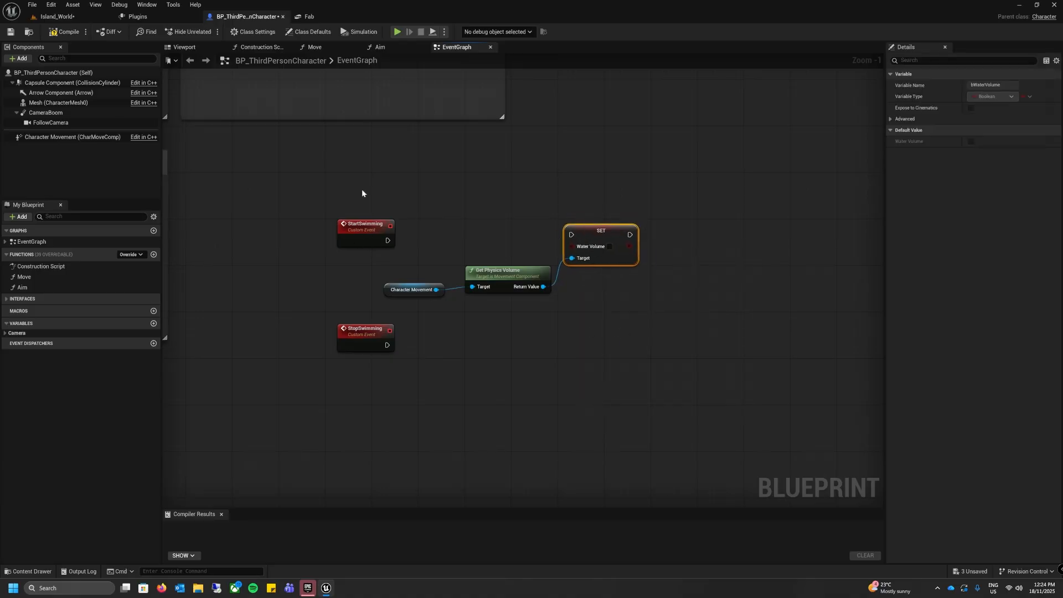
{"action": "left_click_drag", "start_coordinate": [388, 240], "coordinate": [571, 234]}
{"action": "left_click_drag", "start_coordinate": [587, 232], "coordinate": [588, 237]}
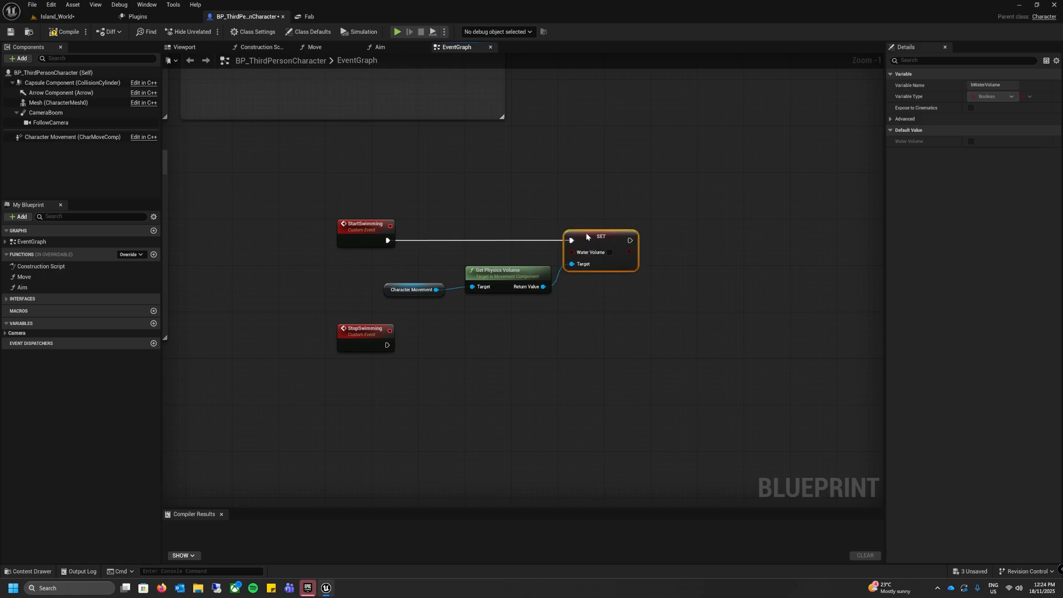
{"action": "left_click", "coordinate": [610, 253]}
Step: Create a Boolean variable named isSwimming and chain its setter, switched to true, after the Water Volume setter
{"action": "right_click_drag", "start_coordinate": [642, 331], "coordinate": [532, 299]}
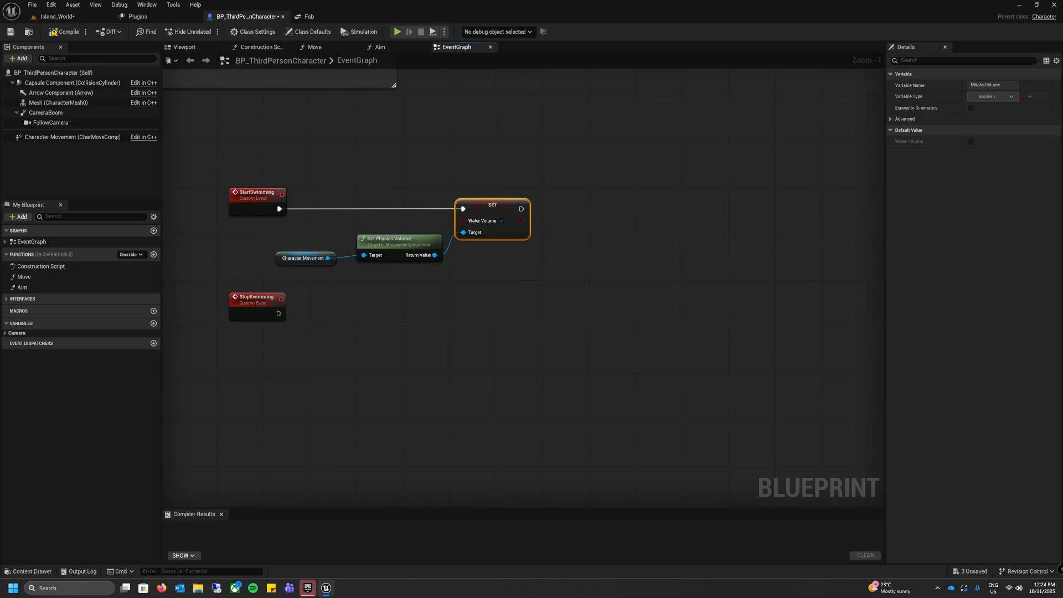
{"action": "left_click", "coordinate": [154, 324]}
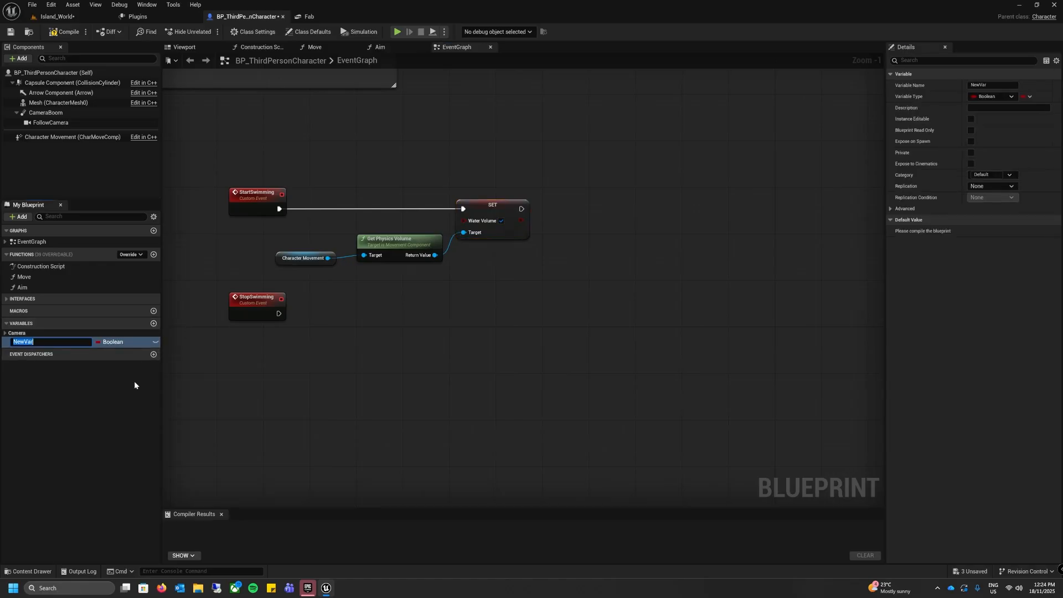
{"action": "type", "text": "isSwimming"}
{"action": "key", "text": "Return"}
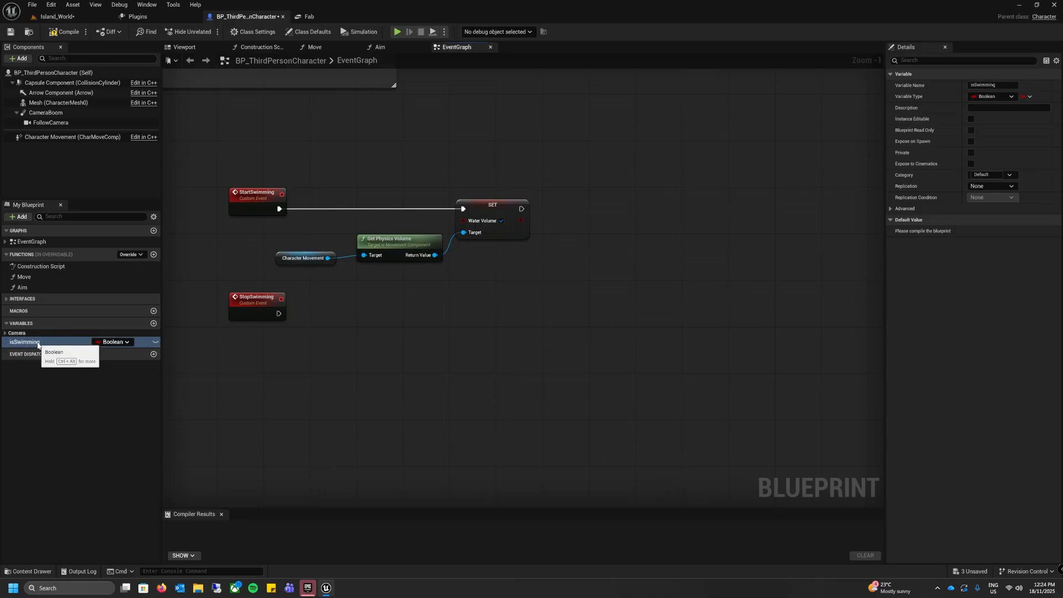
{"action": "left_click_drag", "start_coordinate": [37, 344], "coordinate": [601, 207], "text": "alt"}
{"action": "left_click", "coordinate": [621, 221]}
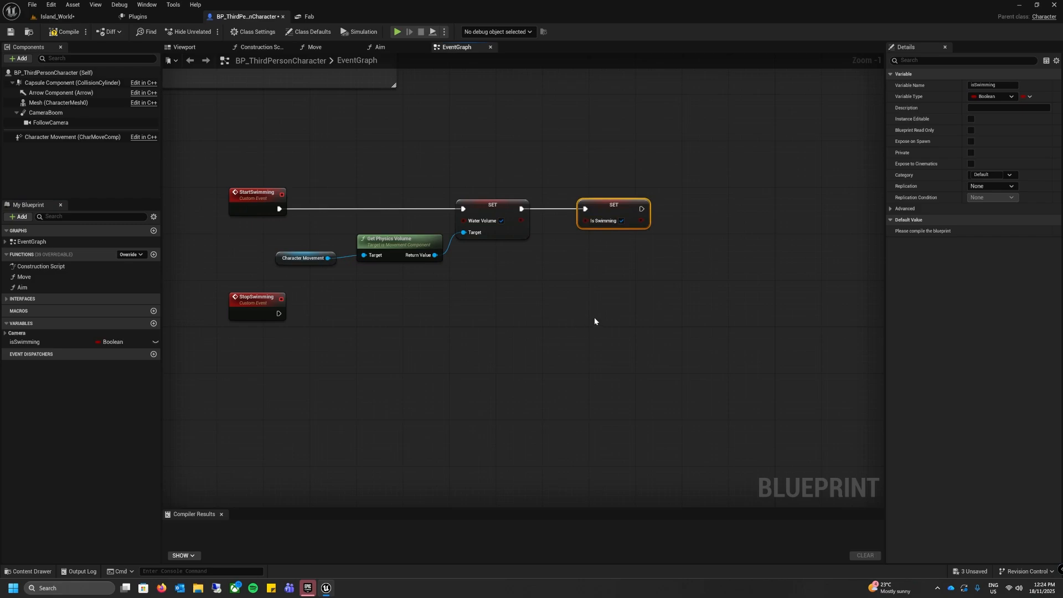
Step: Add a Set Movement Mode node for Character Movement after the Is Swimming setter, with the new movement mode set to Swimming
{"action": "right_click_drag", "start_coordinate": [594, 319], "coordinate": [442, 307]}
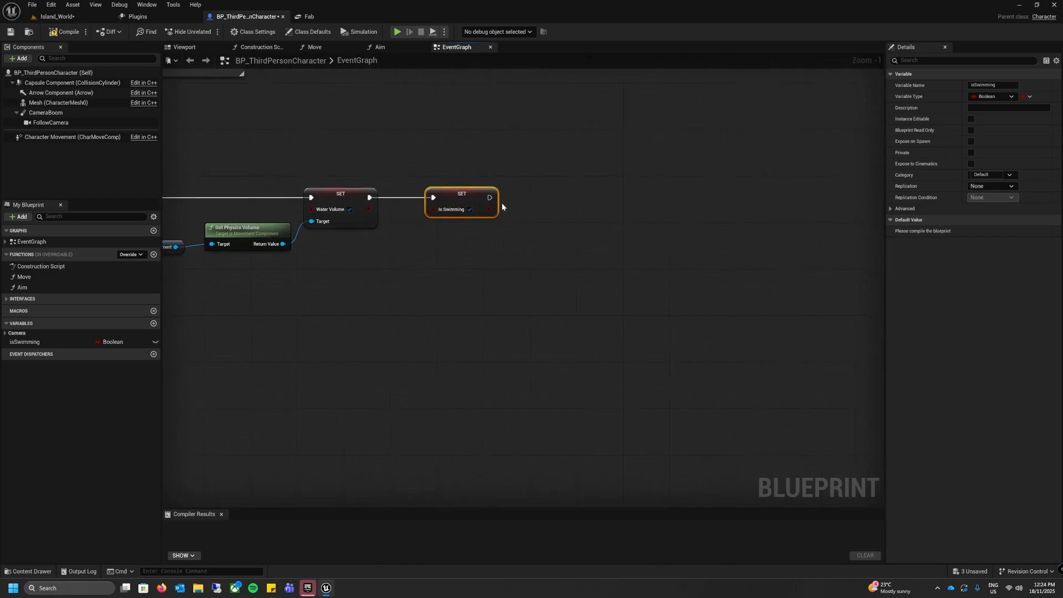
{"action": "left_click_drag", "start_coordinate": [489, 197], "coordinate": [586, 203]}
{"action": "type", "text": "set movement"}
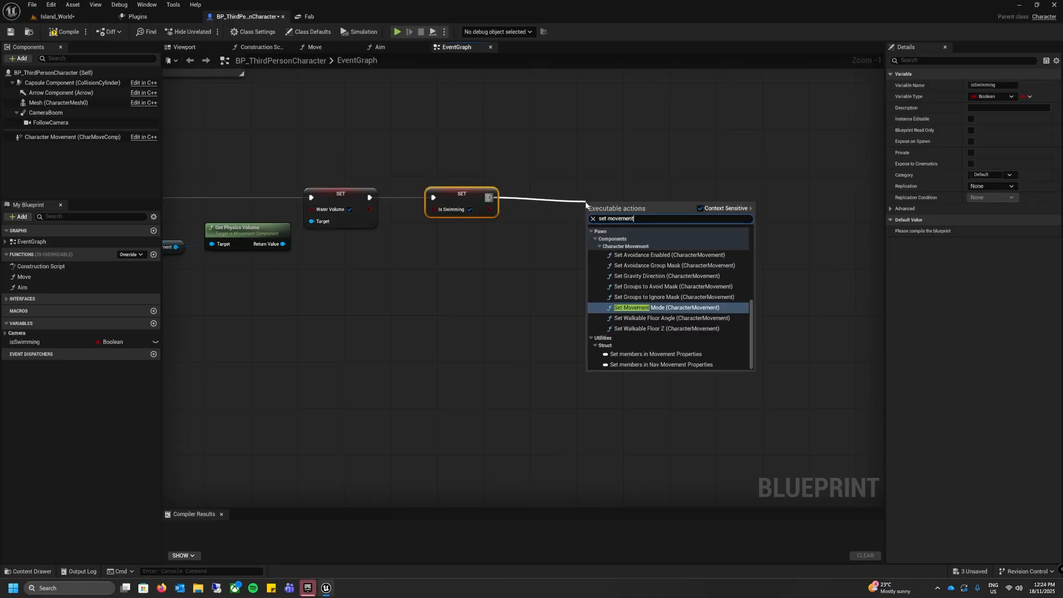
{"action": "left_click", "coordinate": [660, 308]}
{"action": "left_click_drag", "start_coordinate": [606, 203], "coordinate": [577, 180]}
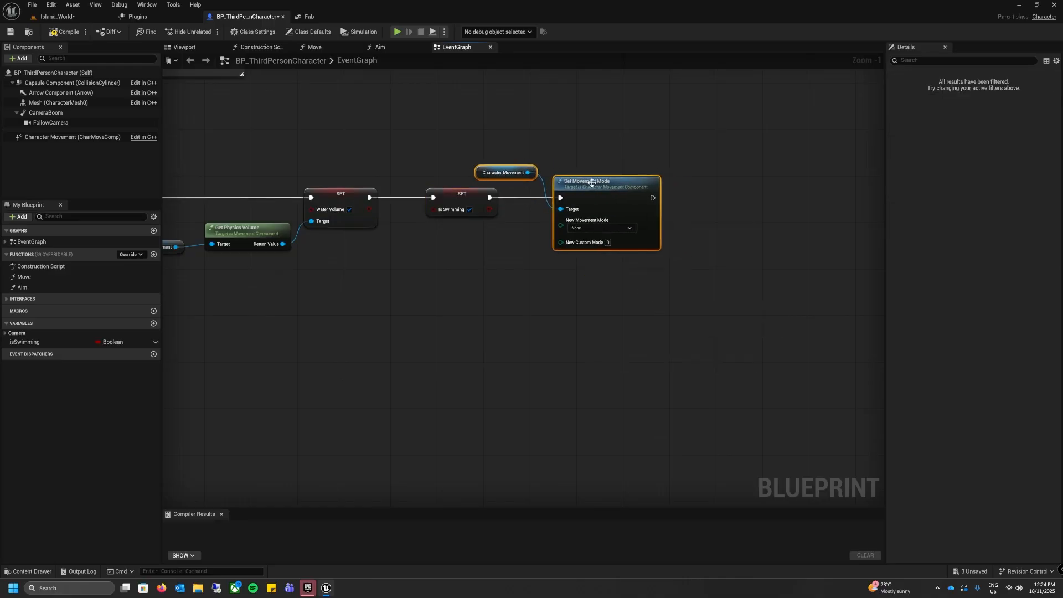
{"action": "left_click", "coordinate": [480, 178]}
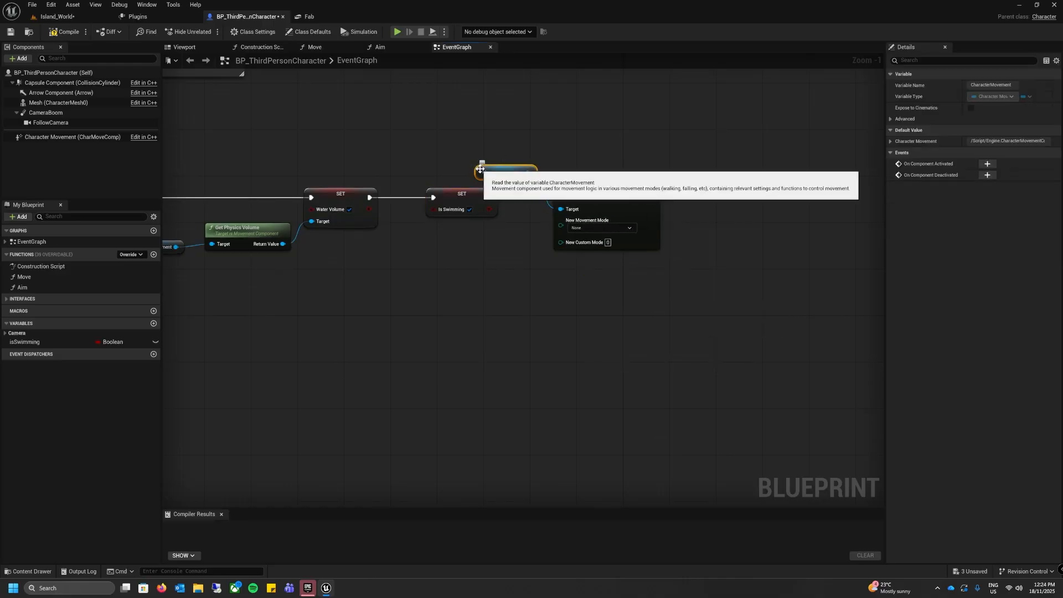
{"action": "left_click_drag", "start_coordinate": [481, 181], "coordinate": [461, 243]}
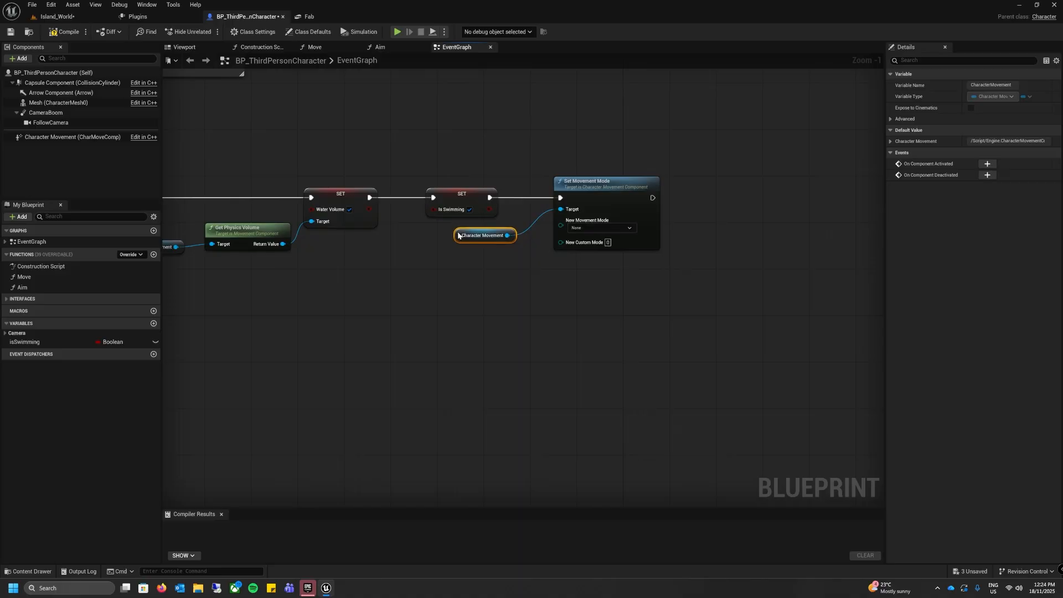
{"action": "left_click", "coordinate": [604, 227]}
{"action": "left_click", "coordinate": [583, 271]}
Step: Duplicate the StartSwimming node chain below, run it from StopSwimming, and wire Character Movement into the copied Get Physics Volume
{"action": "right_click_drag", "start_coordinate": [409, 321], "coordinate": [523, 314]}
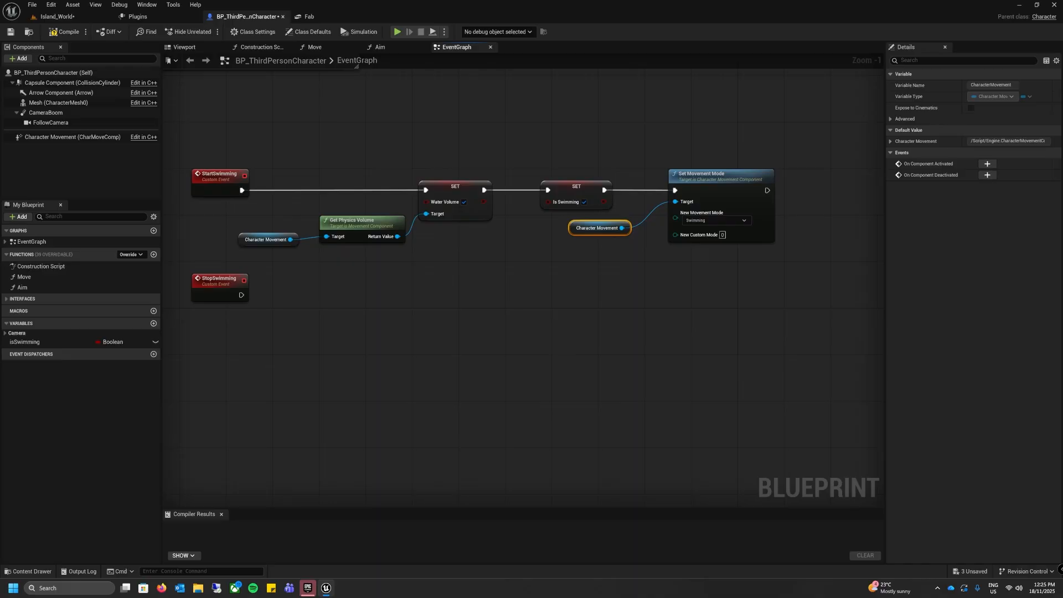
{"action": "left_click", "coordinate": [472, 371]}
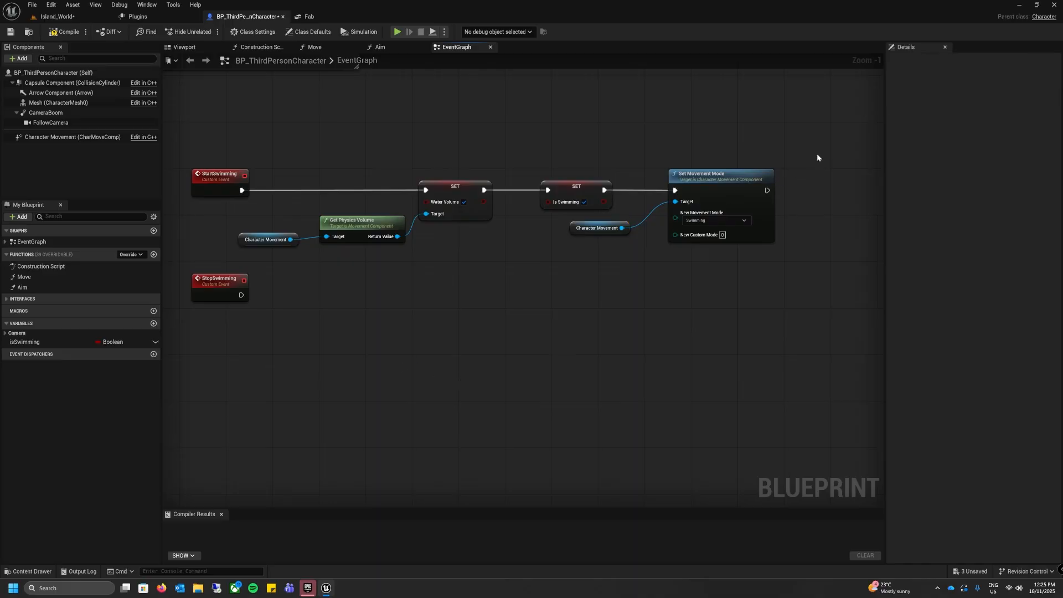
{"action": "left_click_drag", "start_coordinate": [816, 154], "coordinate": [335, 263]}
{"action": "key", "text": "ctrl+c"}
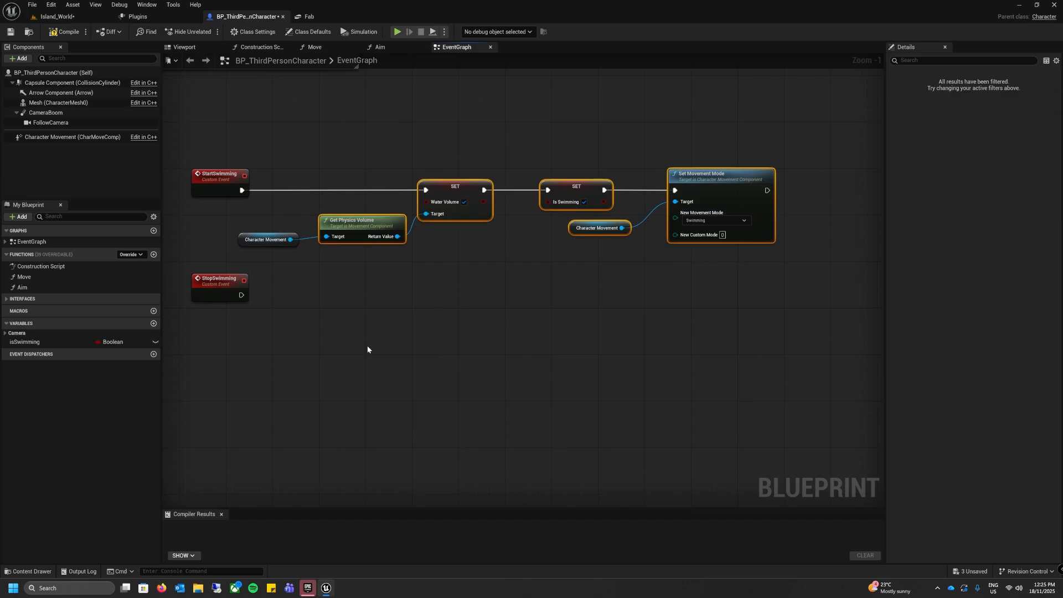
{"action": "key", "text": "ctrl+v"}
{"action": "left_click_drag", "start_coordinate": [296, 340], "coordinate": [440, 288]}
{"action": "left_click", "coordinate": [366, 355]}
{"action": "left_click_drag", "start_coordinate": [240, 296], "coordinate": [426, 288]}
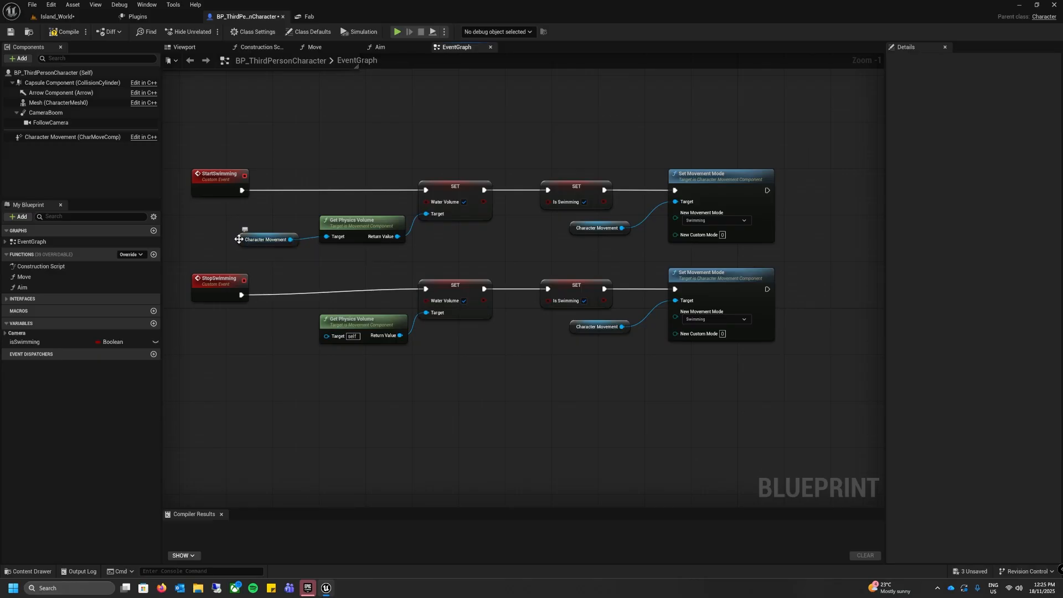
{"action": "left_click_drag", "start_coordinate": [240, 238], "coordinate": [327, 335]}
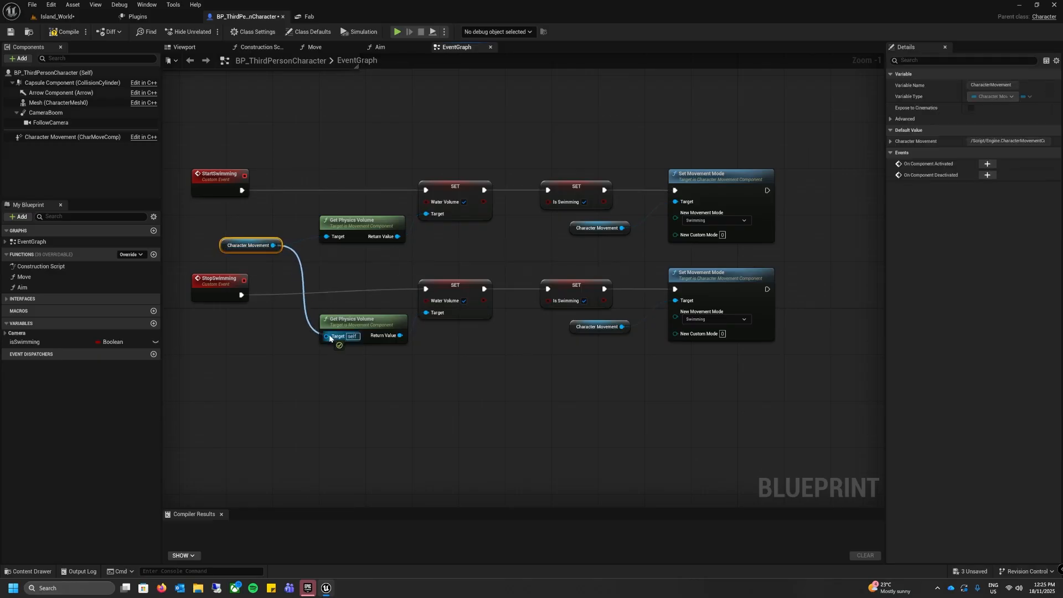
Step: In the StopSwimming chain, disable Water Volume and Is Swimming and set the new movement mode to Walking
{"action": "left_click", "coordinate": [464, 301]}
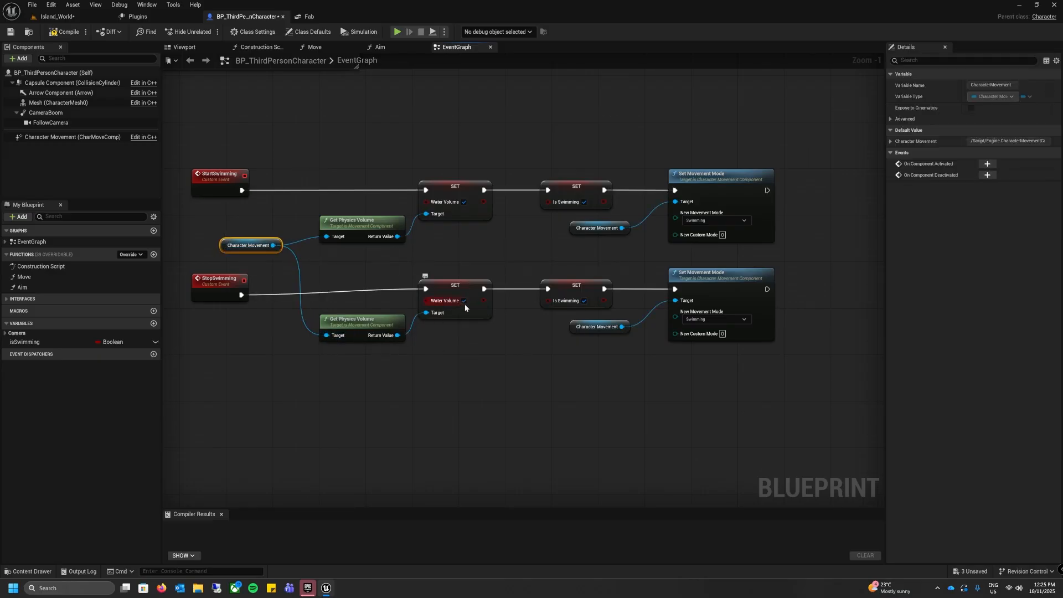
{"action": "left_click", "coordinate": [584, 301]}
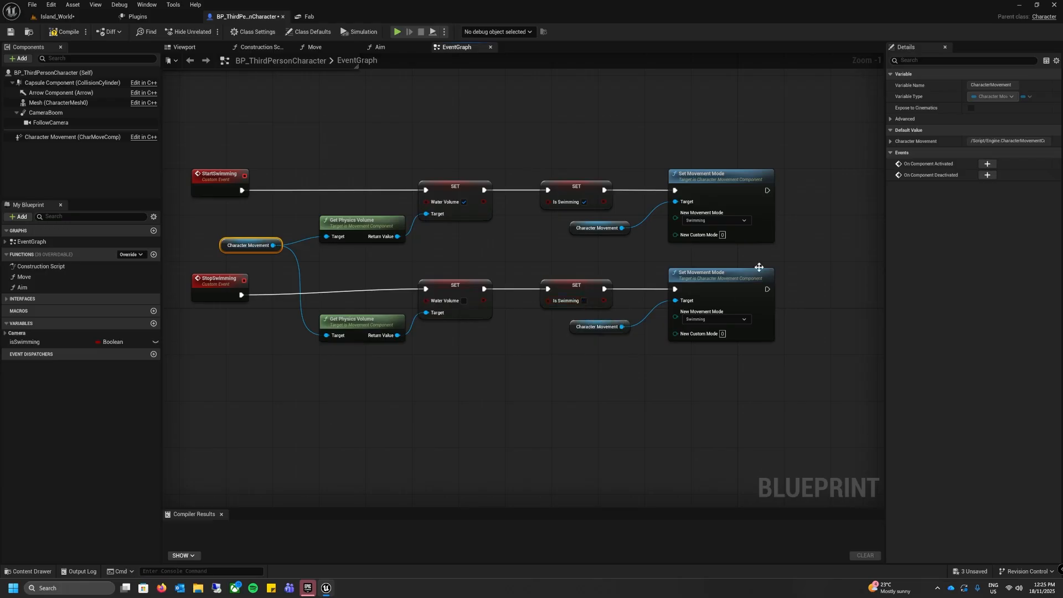
{"action": "left_click", "coordinate": [716, 319]}
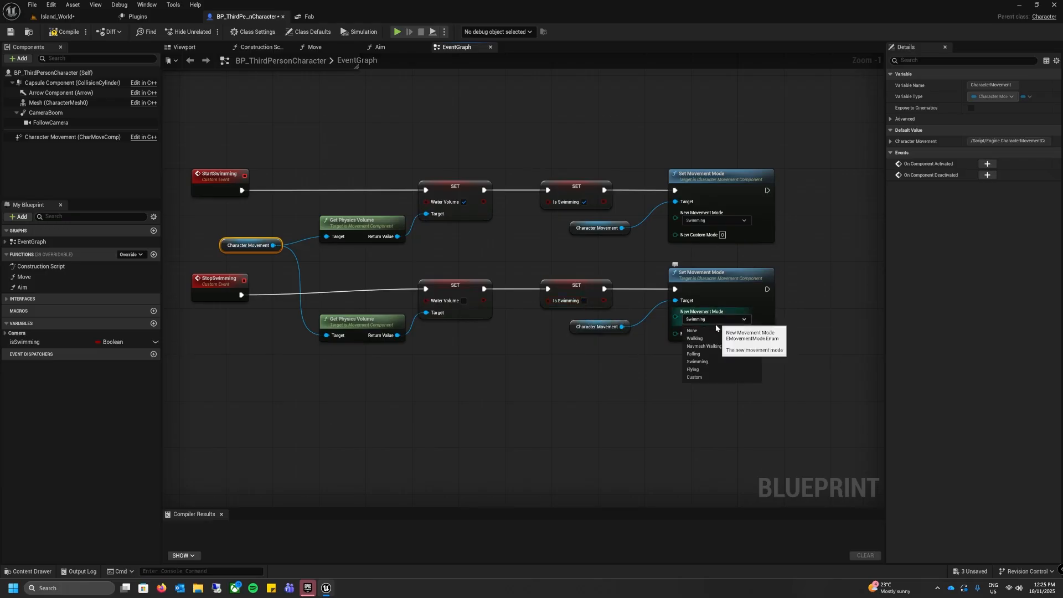
{"action": "left_click", "coordinate": [702, 337]}
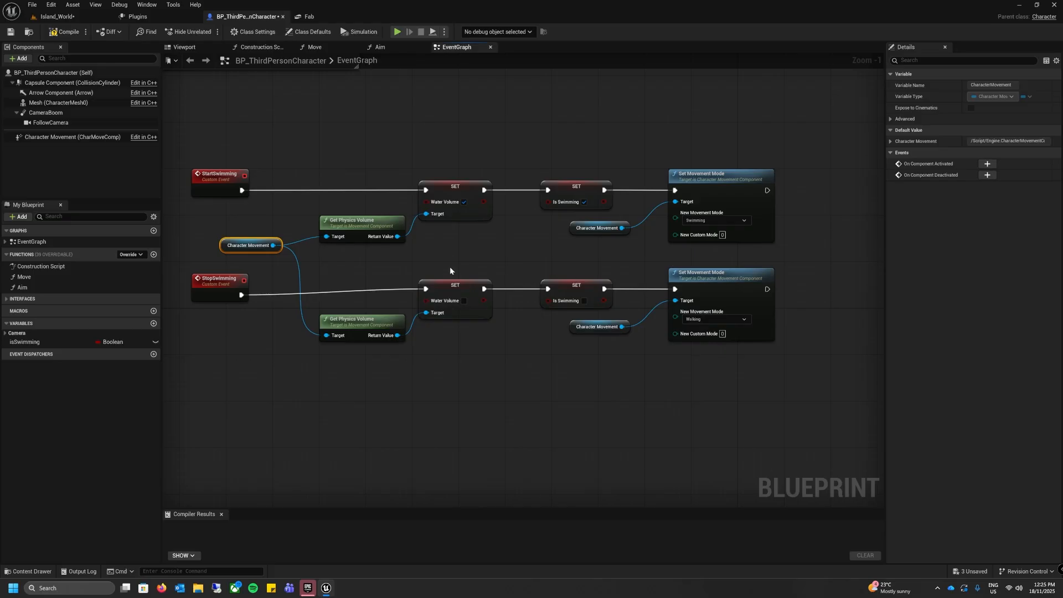
Step: Shift the copied nodes down slightly so their execution line runs straight from the StopSwimming event
{"action": "left_click", "coordinate": [479, 269]}
{"action": "left_click_drag", "start_coordinate": [830, 267], "coordinate": [357, 382]}
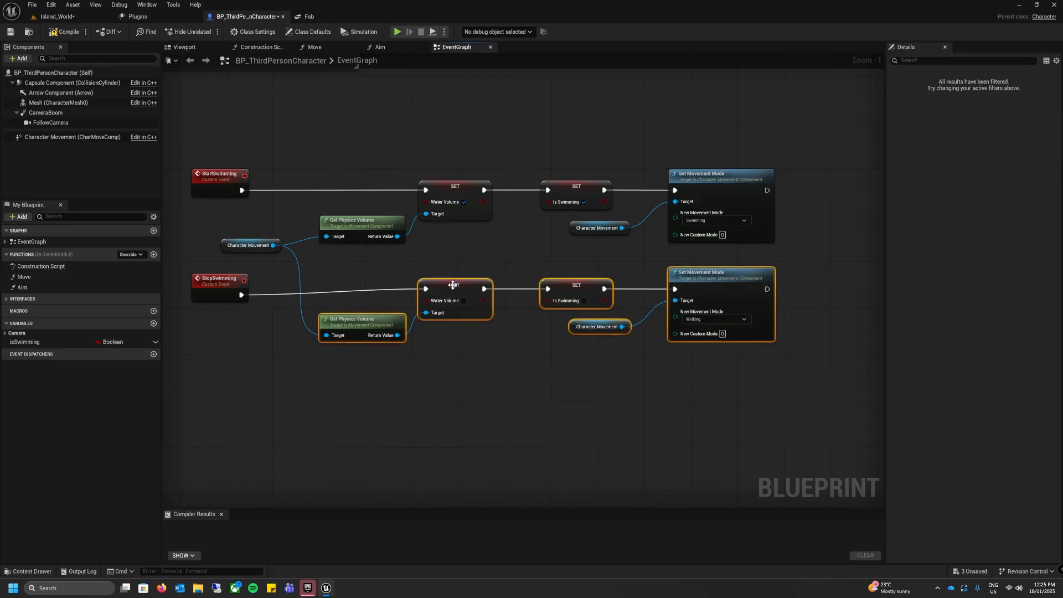
{"action": "left_click_drag", "start_coordinate": [440, 291], "coordinate": [440, 298]}
{"action": "left_click", "coordinate": [361, 262]}
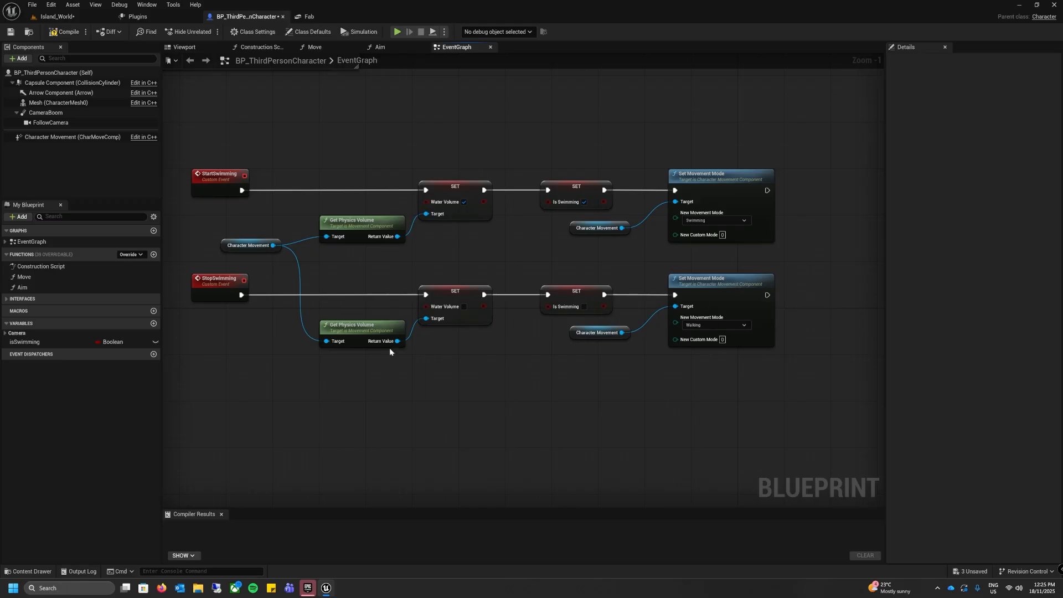
Step: Wrap all the StartSwimming and StopSwimming nodes in a comment box titled "Determine if swimming or not"
{"action": "right_click_drag", "start_coordinate": [389, 349], "coordinate": [354, 335]}
{"action": "scroll", "coordinate": [354, 335], "scroll_direction": "down", "scroll_amount": 1}
{"action": "left_click_drag", "start_coordinate": [225, 168], "coordinate": [826, 400]}
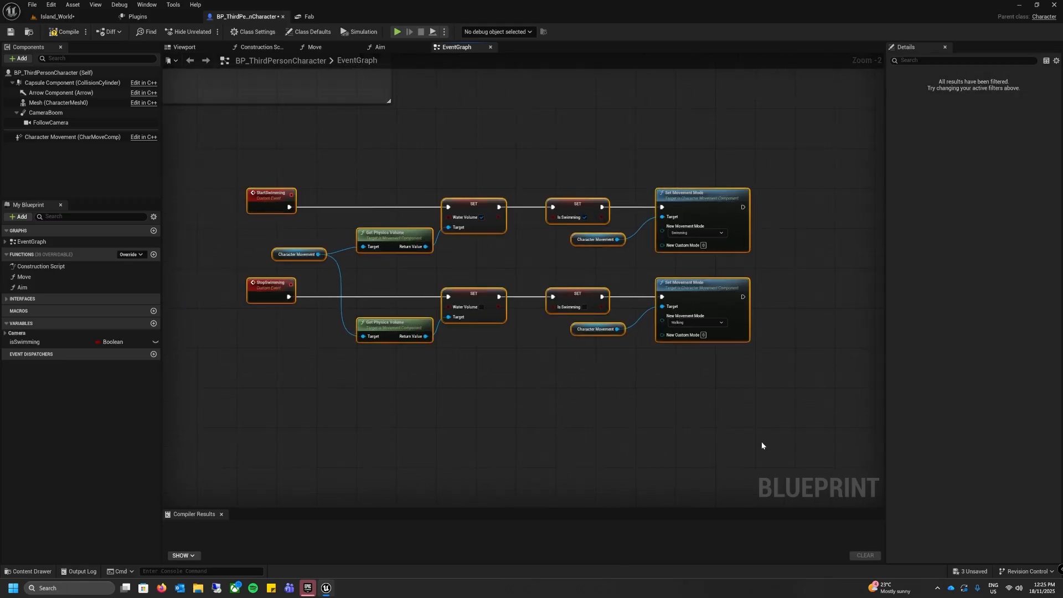
{"action": "key", "text": "c"}
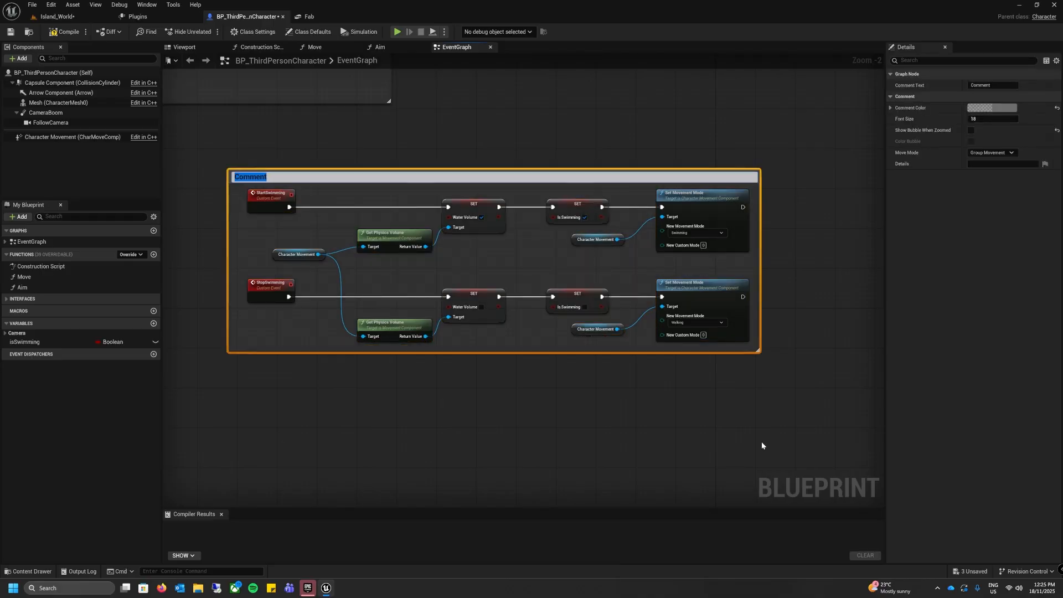
{"action": "type", "text": "Det"}
{"action": "type", "text": "i"}
{"action": "type", "text": "rmine"}
{"action": "type", "text": " if swimming"}
{"action": "type", "text": "or not"}
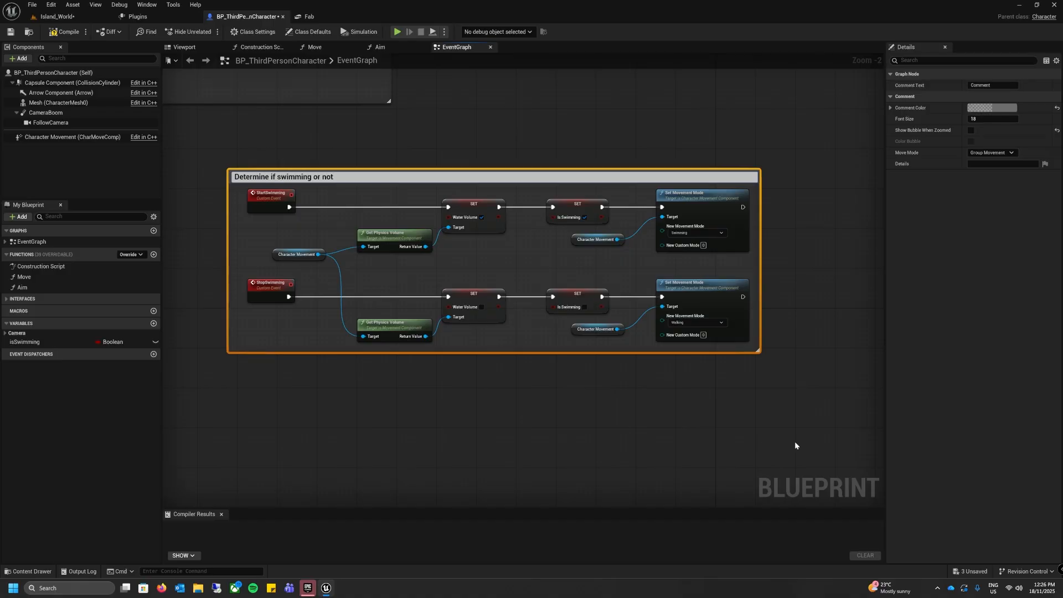
{"action": "left_click", "coordinate": [555, 427]}
Step: Widen the Movement Input comment box to the right and lower the Primary Thumbstick event with its Move node inside it
{"action": "right_click_drag", "start_coordinate": [297, 298], "coordinate": [444, 529]}
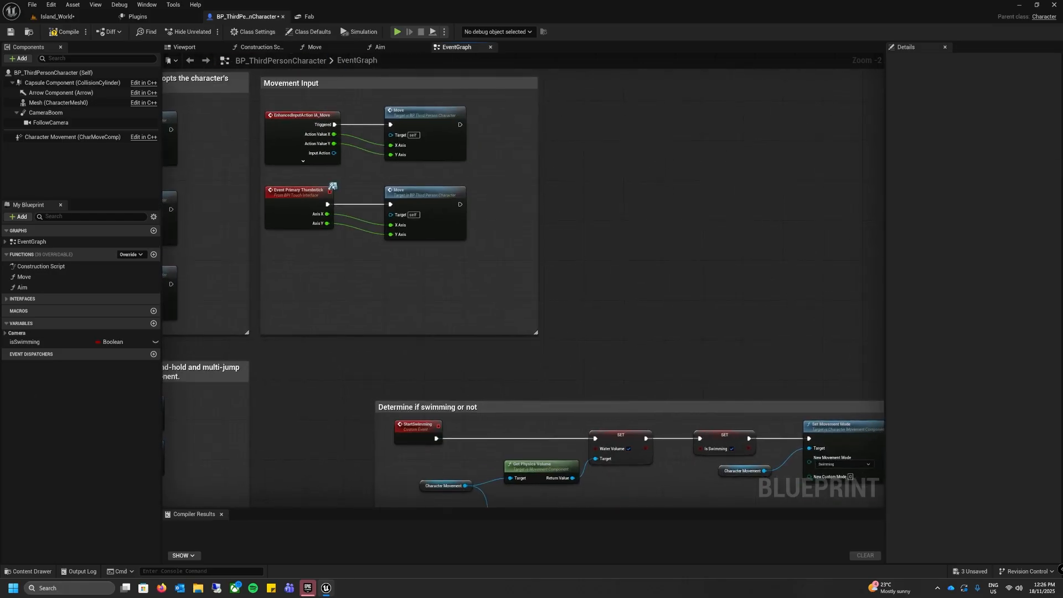
{"action": "right_click_drag", "start_coordinate": [366, 312], "coordinate": [348, 380]}
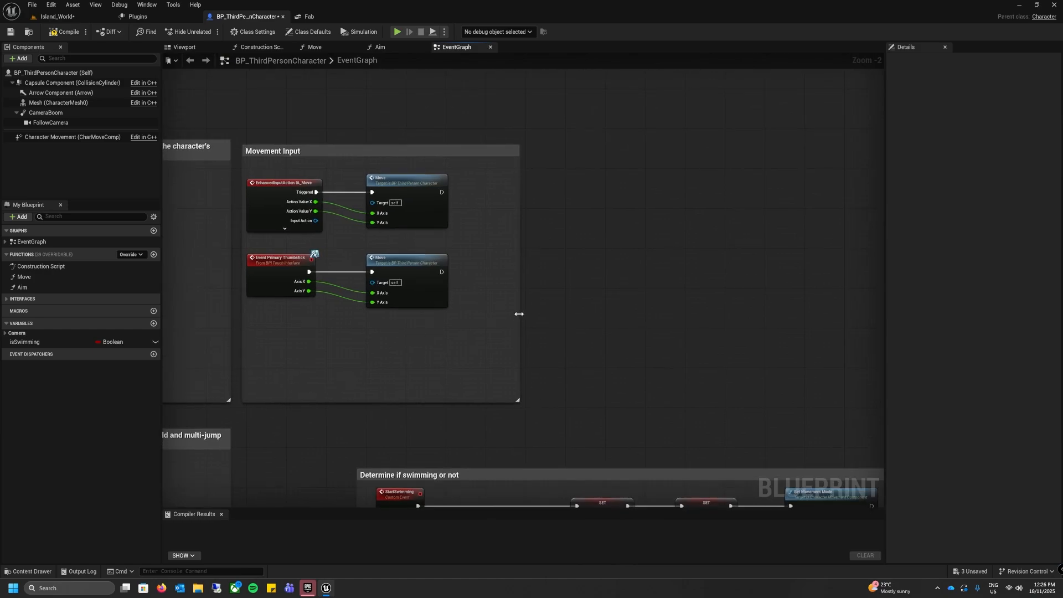
{"action": "left_click_drag", "start_coordinate": [519, 314], "coordinate": [678, 320]}
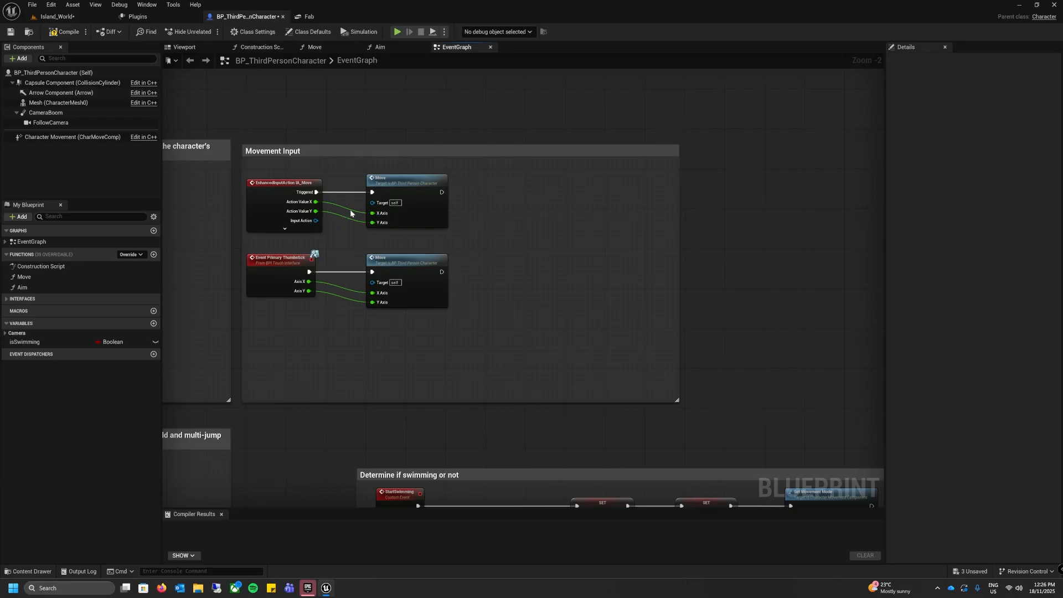
{"action": "left_click_drag", "start_coordinate": [450, 242], "coordinate": [262, 305]}
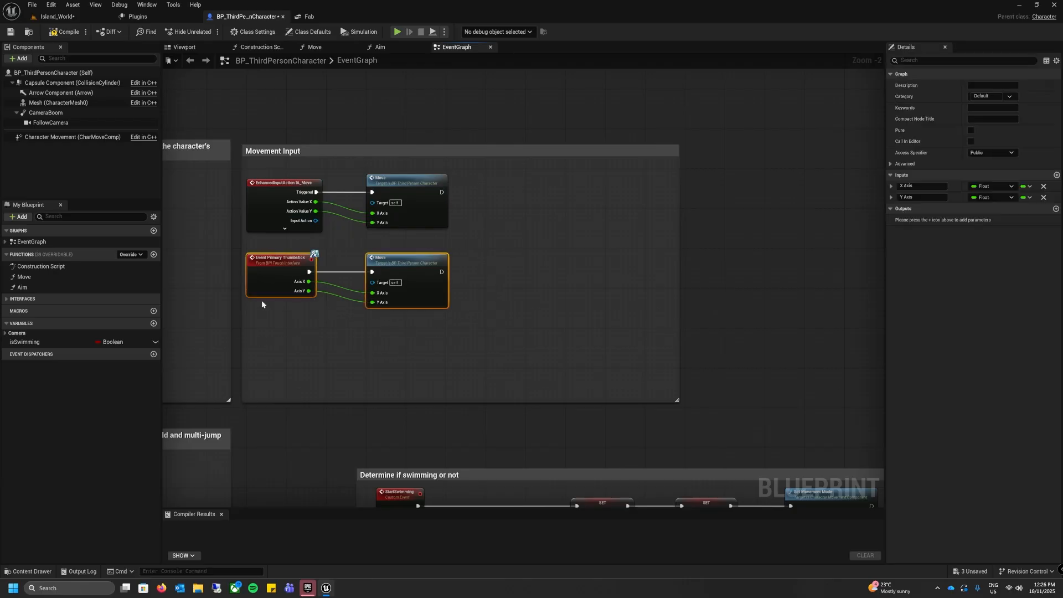
{"action": "left_click_drag", "start_coordinate": [271, 262], "coordinate": [274, 347]}
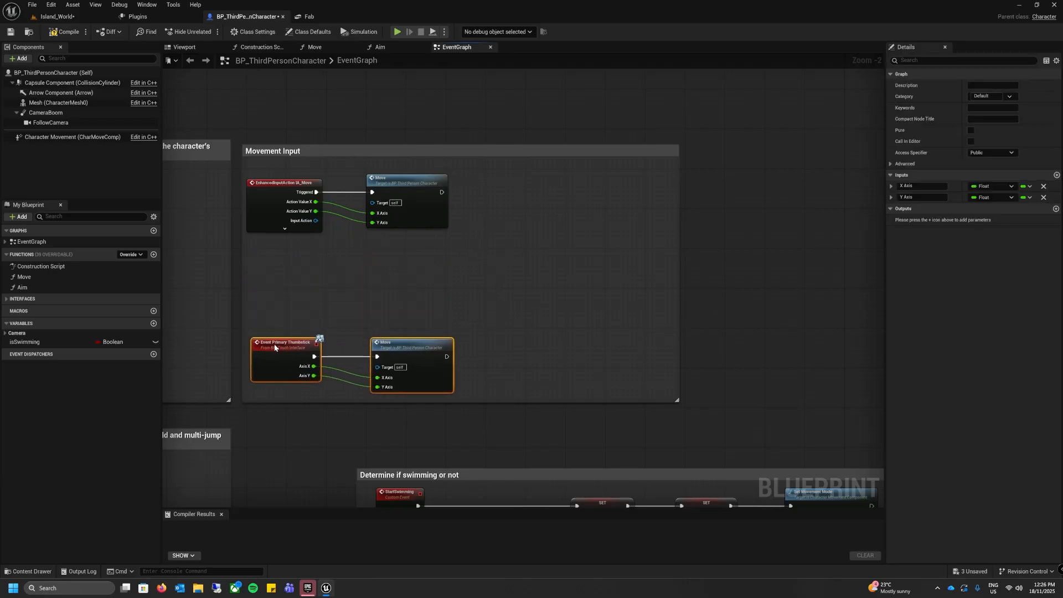
{"action": "left_click", "coordinate": [348, 332]}
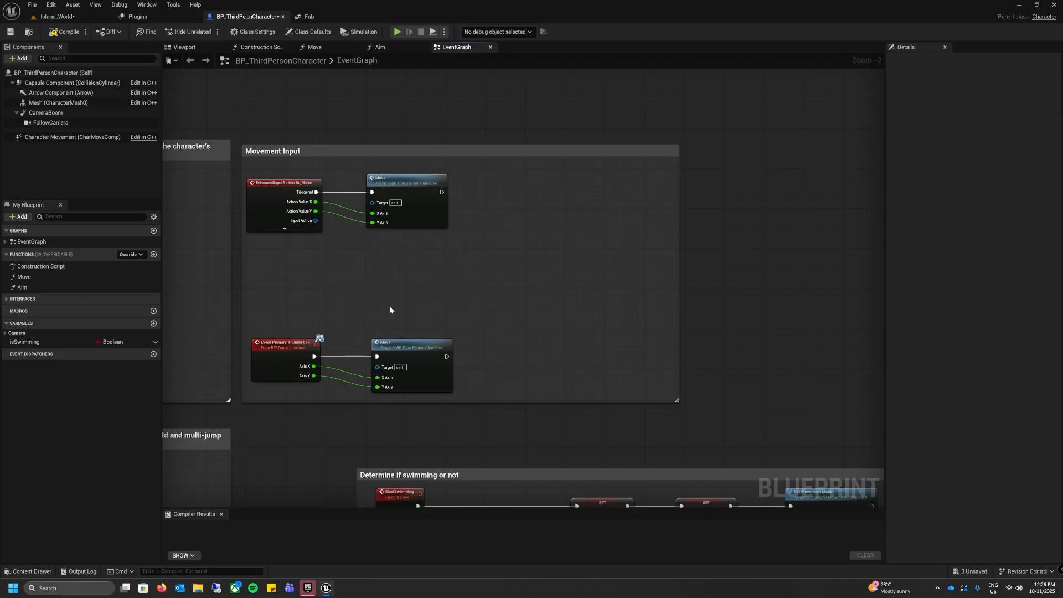
Step: Lower the IA_Move event and its Move node, moving the Move node far right to leave a gap between them
{"action": "left_click_drag", "start_coordinate": [241, 165], "coordinate": [424, 246]}
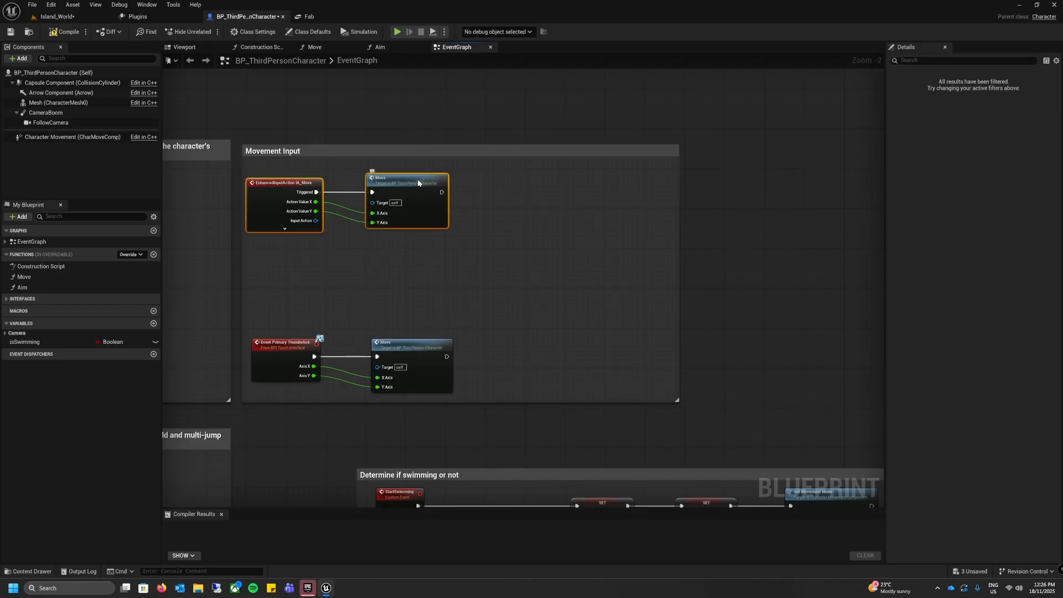
{"action": "left_click_drag", "start_coordinate": [419, 181], "coordinate": [597, 220]}
{"action": "left_click", "coordinate": [489, 225]}
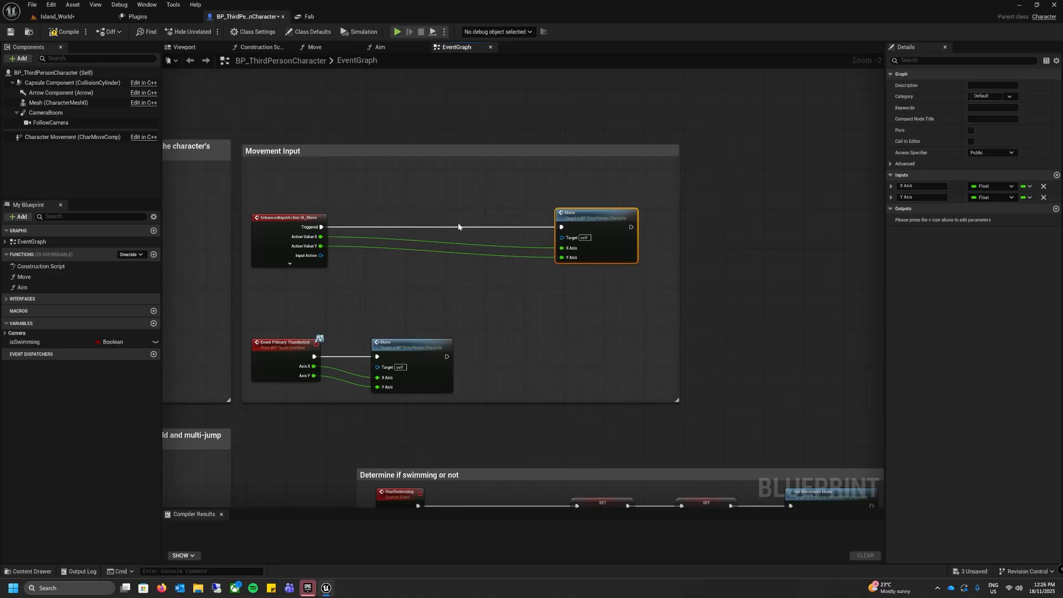
Step: Add a Character Movement reference inside the Movement Input comment and get its Movement Mode
{"action": "left_click", "coordinate": [351, 293]}
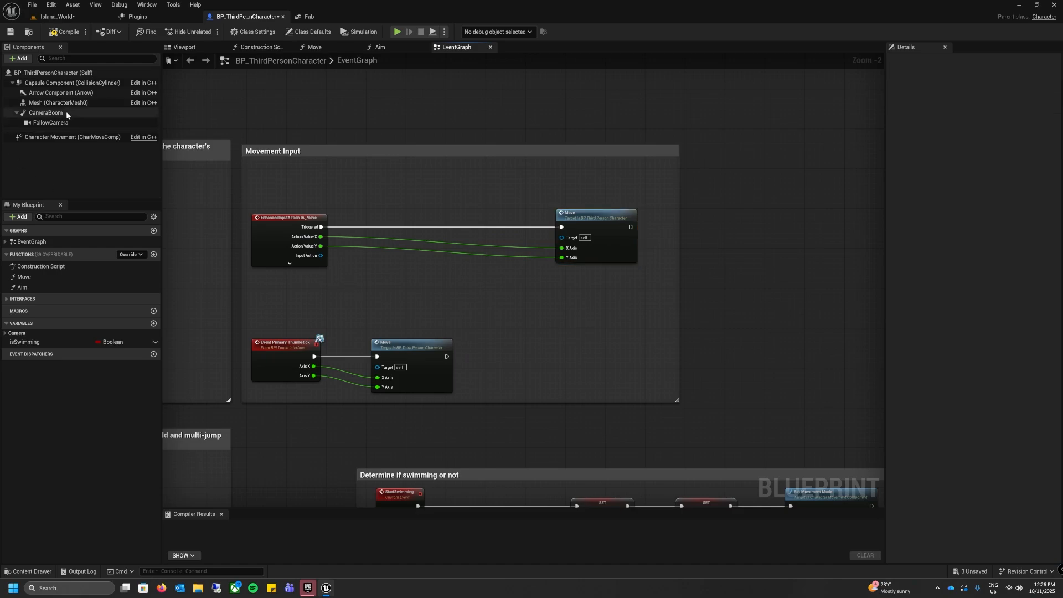
{"action": "left_click_drag", "start_coordinate": [34, 137], "coordinate": [251, 162]}
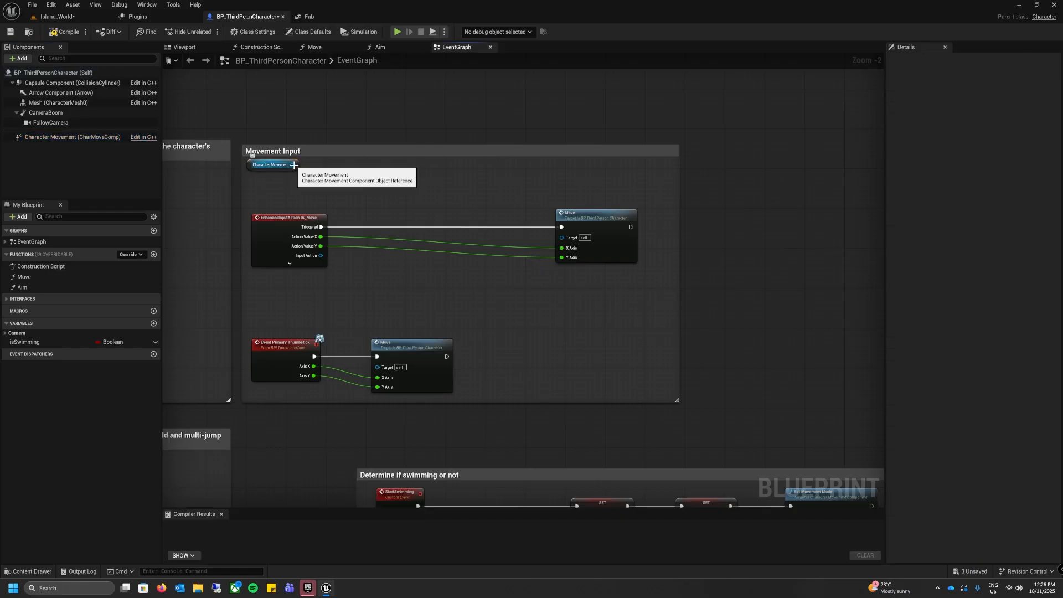
{"action": "left_click_drag", "start_coordinate": [294, 164], "coordinate": [254, 181]}
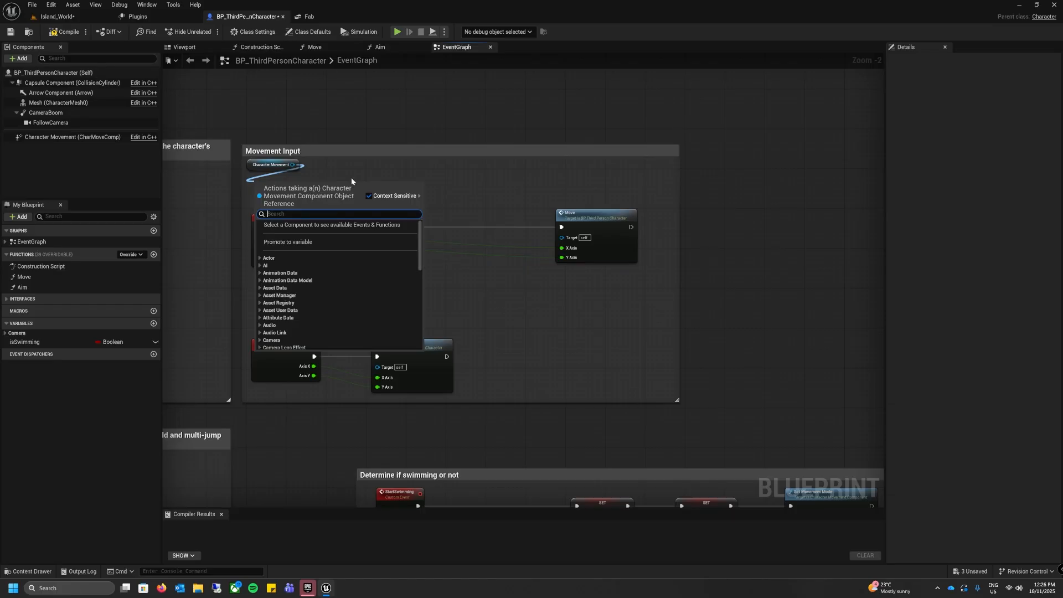
{"action": "type", "text": "movement"}
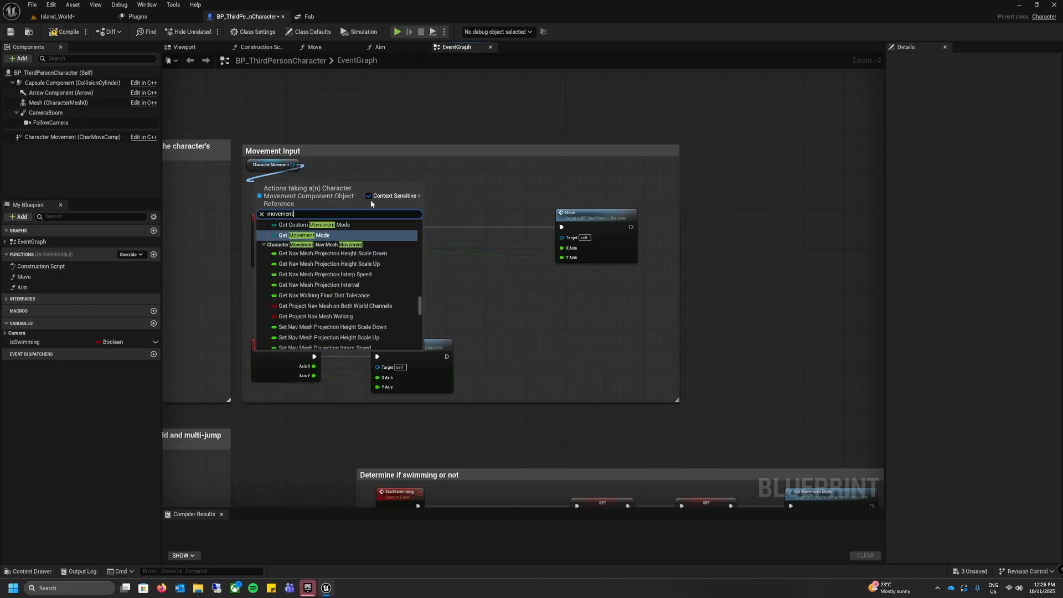
{"action": "left_click", "coordinate": [293, 236]}
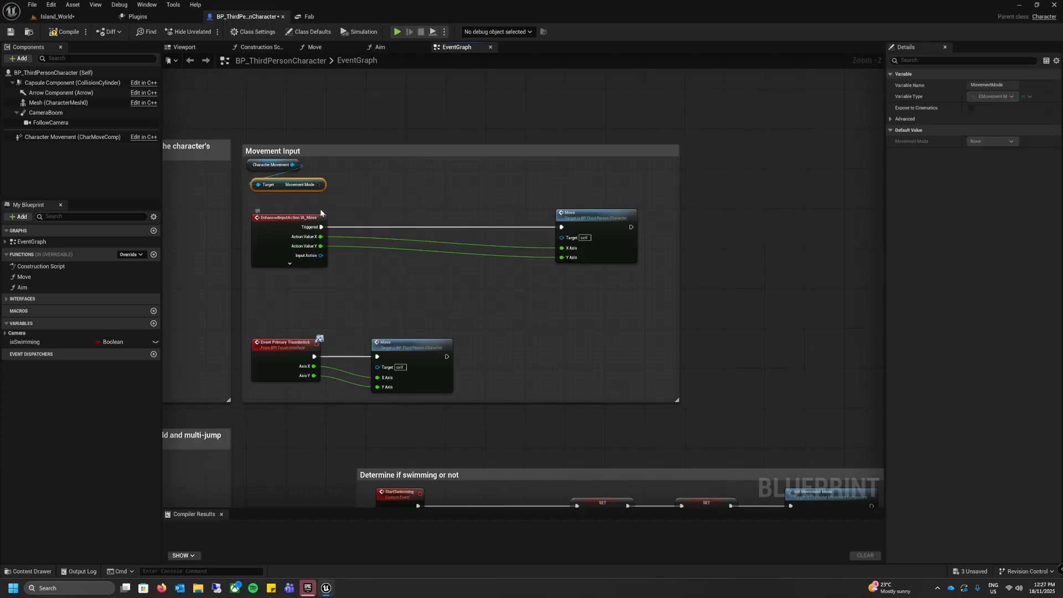
Step: Add a Switch on EMovementMode fed by Movement Mode and place it between the IA_Move event and its Move node
{"action": "scroll", "coordinate": [298, 208], "scroll_direction": "up", "scroll_amount": 2}
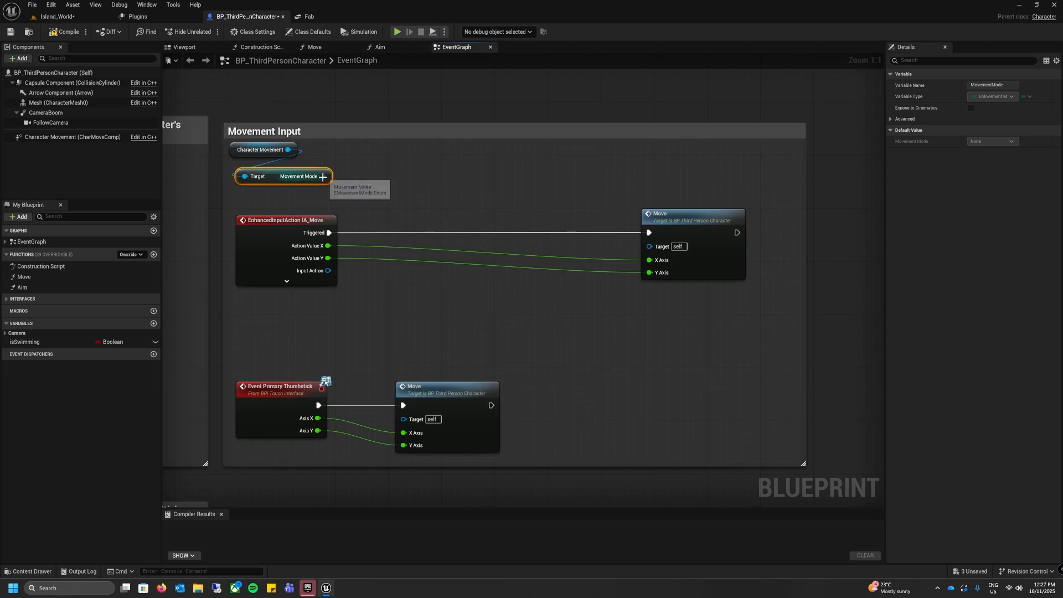
{"action": "left_click_drag", "start_coordinate": [322, 176], "coordinate": [418, 238]}
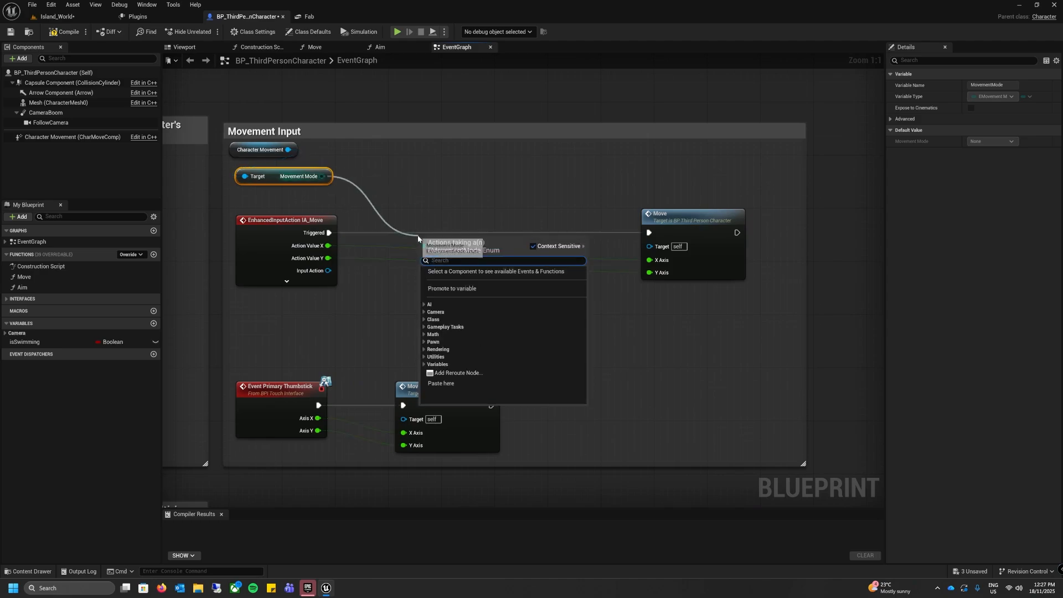
{"action": "type", "text": "swit"}
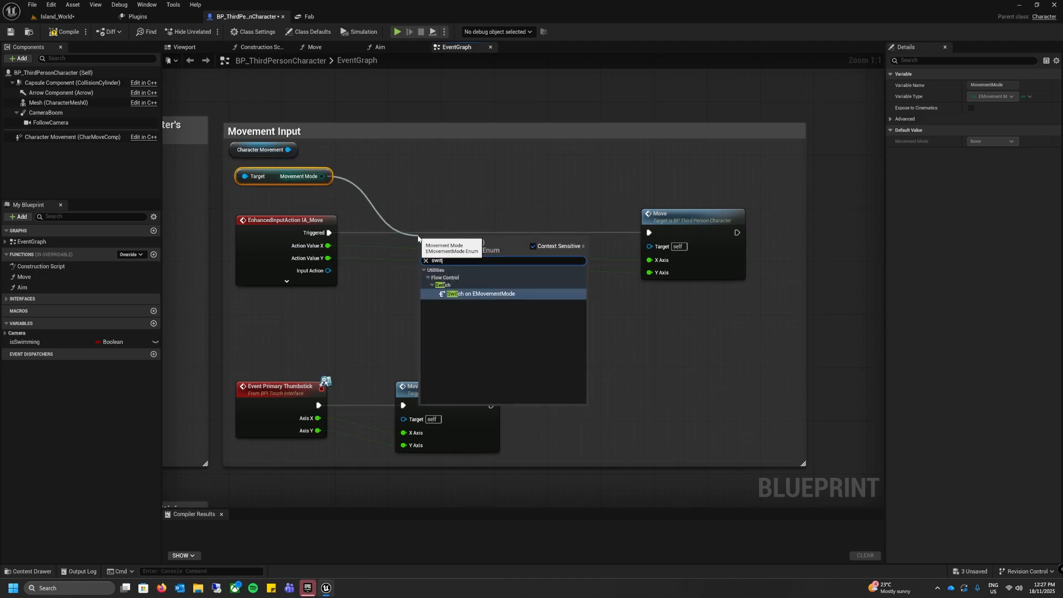
{"action": "left_click", "coordinate": [521, 295]}
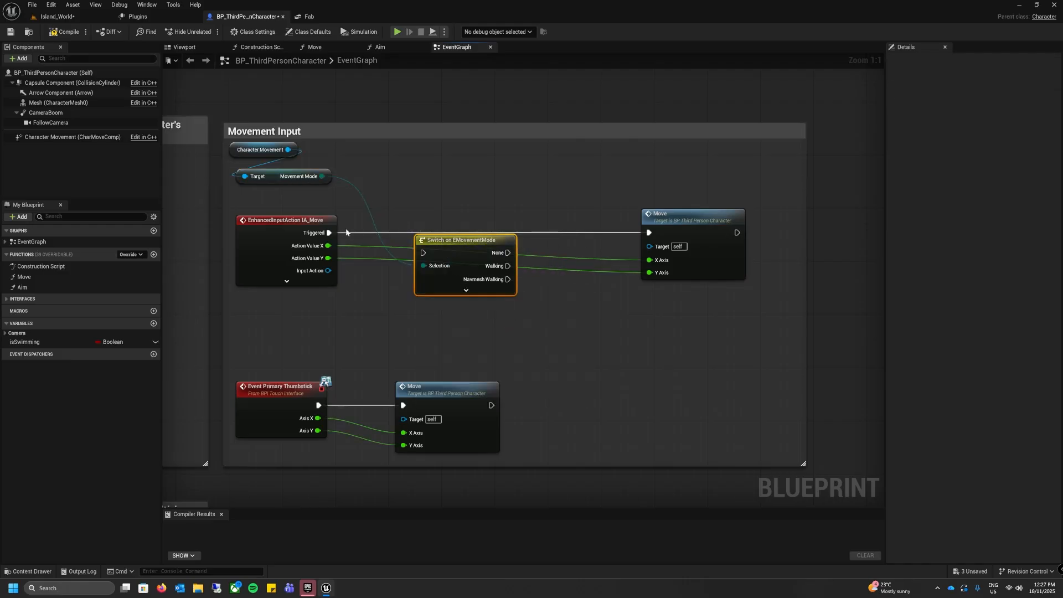
{"action": "left_click_drag", "start_coordinate": [460, 244], "coordinate": [453, 211]}
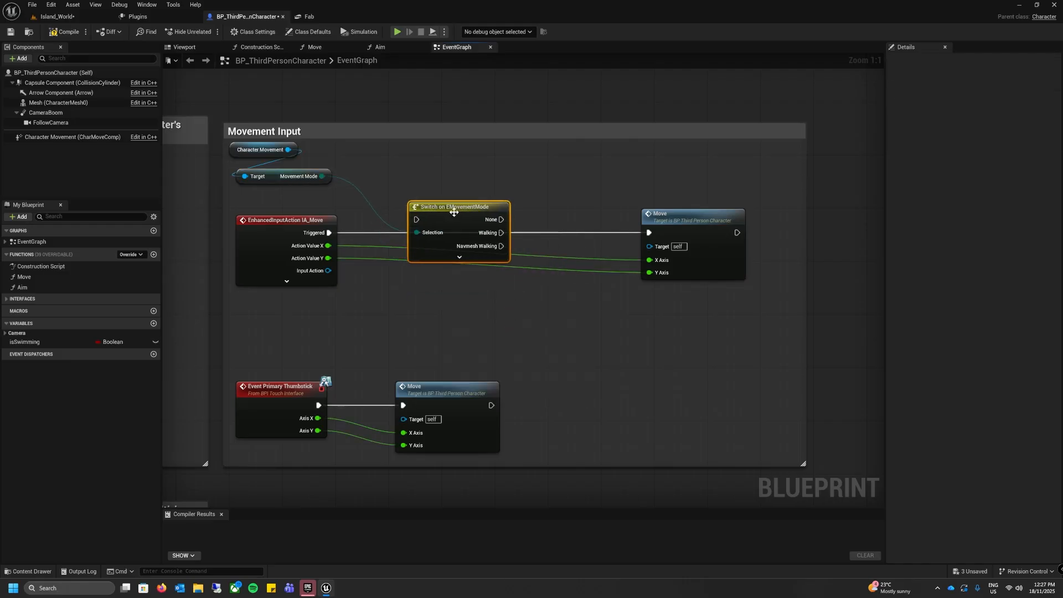
Step: Expand the switch node to expose all movement modes and connect IA_Move's Triggered output to its execution input
{"action": "scroll", "coordinate": [470, 276], "scroll_direction": "down", "scroll_amount": 2}
{"action": "mouse_move", "coordinate": [488, 277]}
{"action": "right_mouse_down"}
{"action": "mouse_move", "coordinate": [401, 154]}
{"action": "mouse_move", "coordinate": [494, 270]}
{"action": "right_mouse_up"}
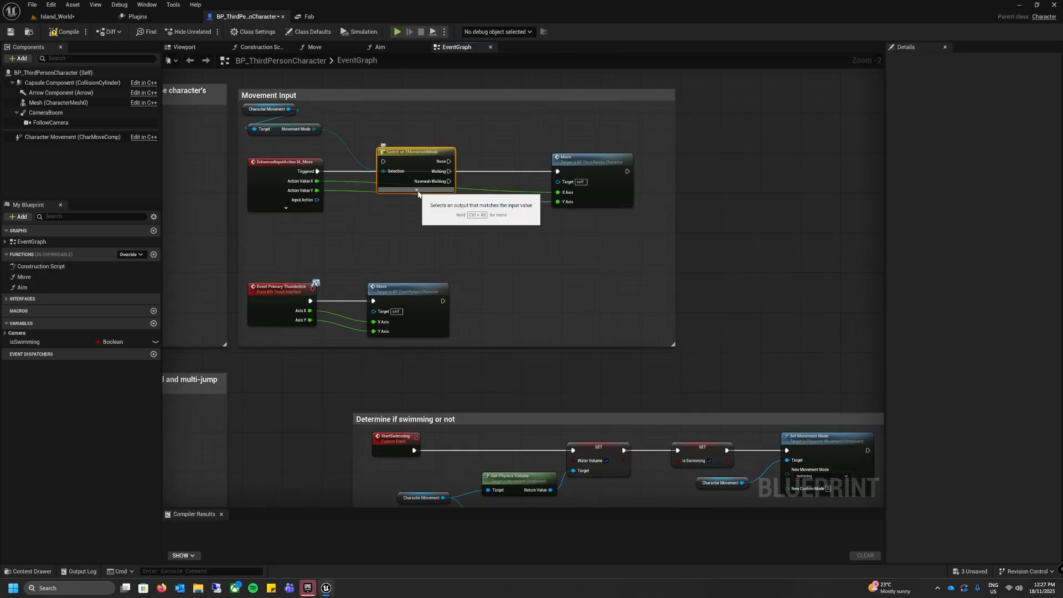
{"action": "left_click", "coordinate": [417, 191]}
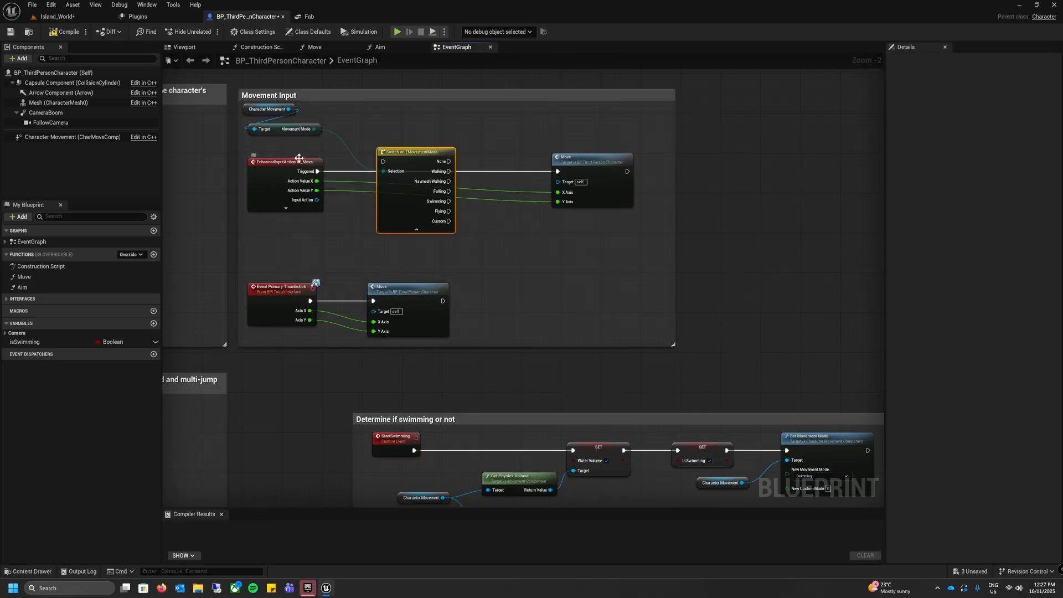
{"action": "left_click_drag", "start_coordinate": [317, 172], "coordinate": [386, 162]}
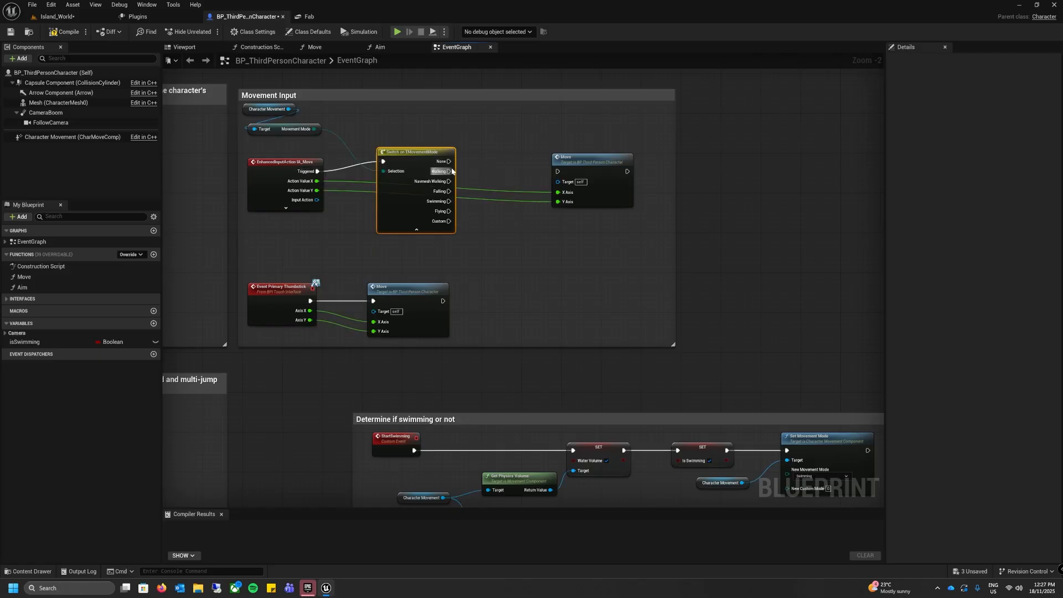
Step: Connect the switch's Walking output to the Move node through a straightened reroute point and join Falling to that point
{"action": "left_click_drag", "start_coordinate": [448, 172], "coordinate": [558, 173]}
{"action": "double_click", "coordinate": [484, 170]}
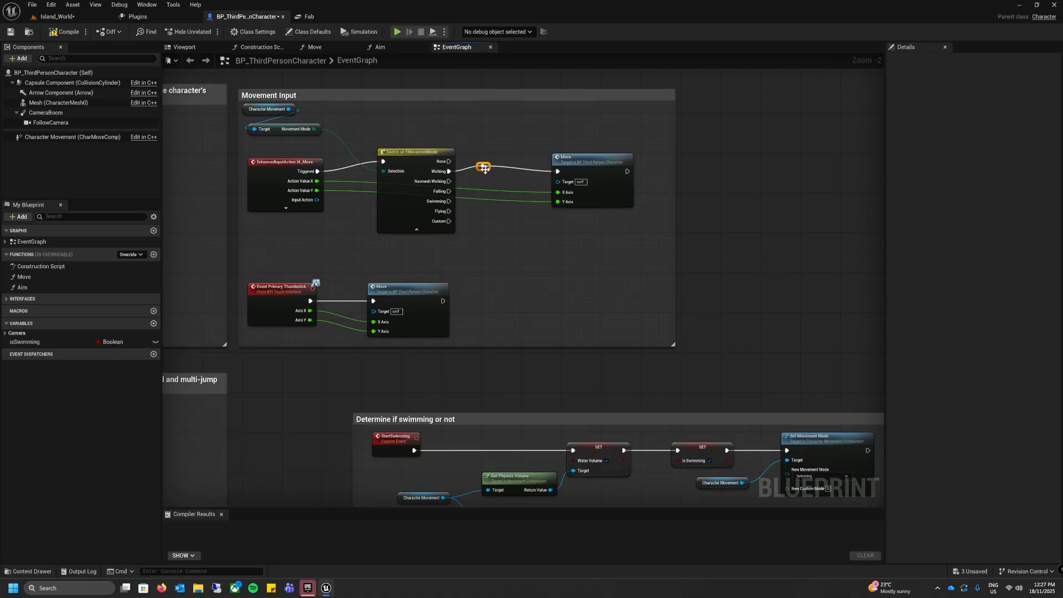
{"action": "key", "text": "q"}
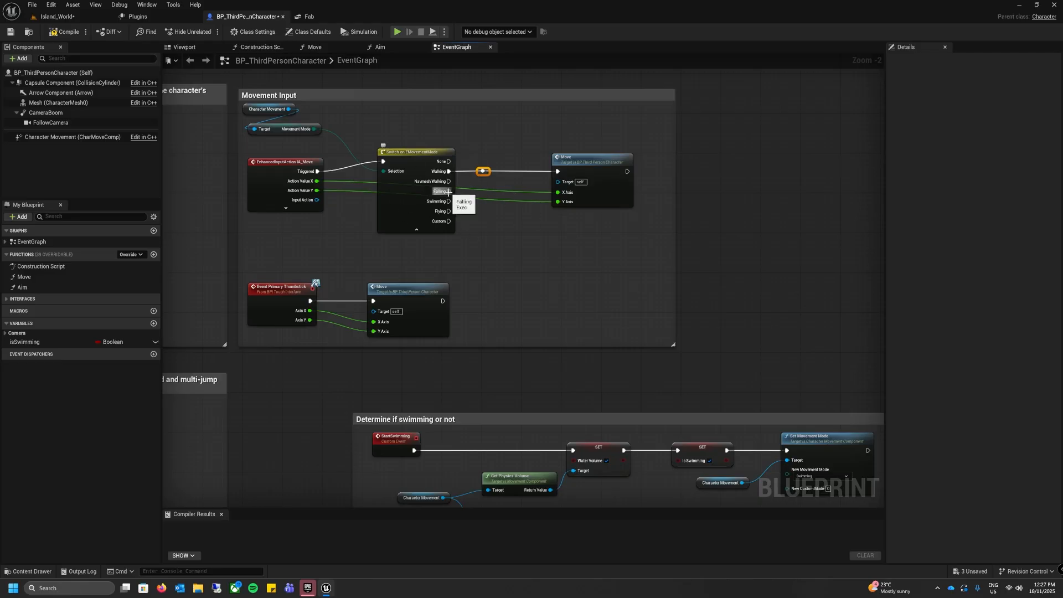
{"action": "left_click_drag", "start_coordinate": [449, 193], "coordinate": [485, 174]}
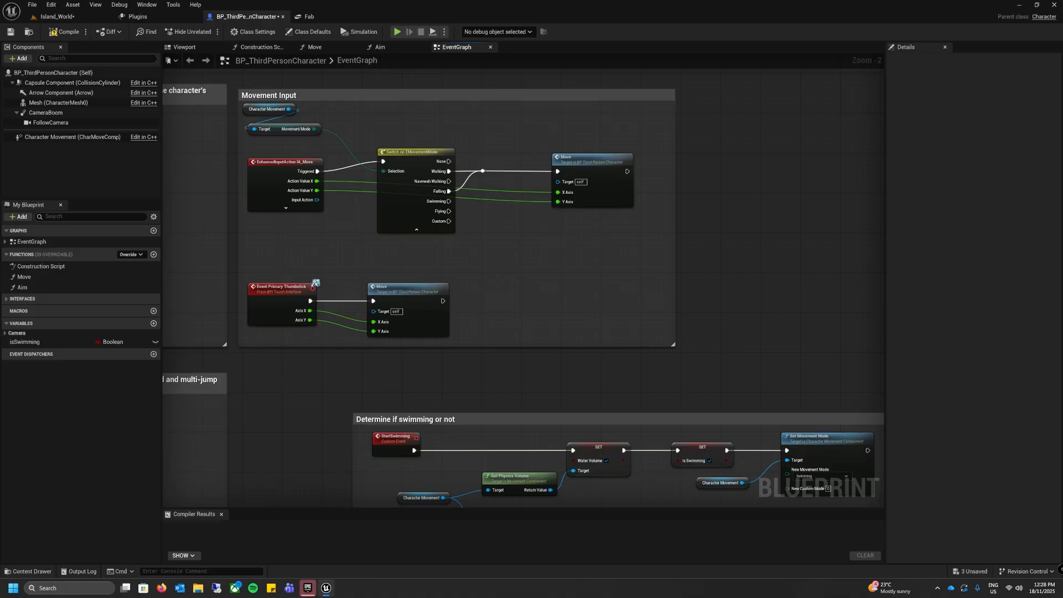
Step: Add an Add Movement Input node directly below the IA_Move event's Move node
{"action": "right_click", "coordinate": [553, 243]}
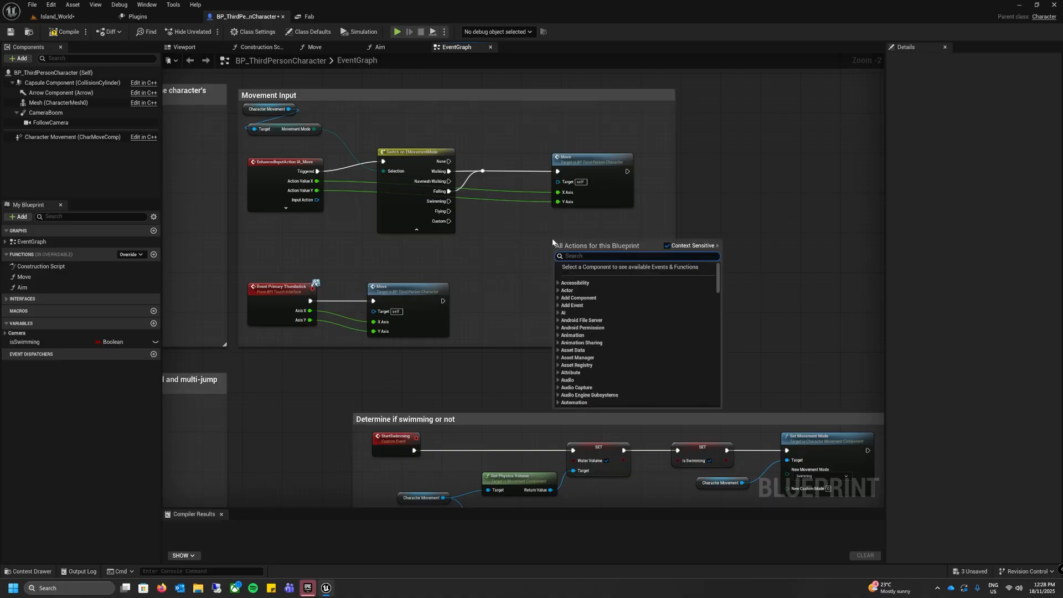
{"action": "type", "text": "add mov"}
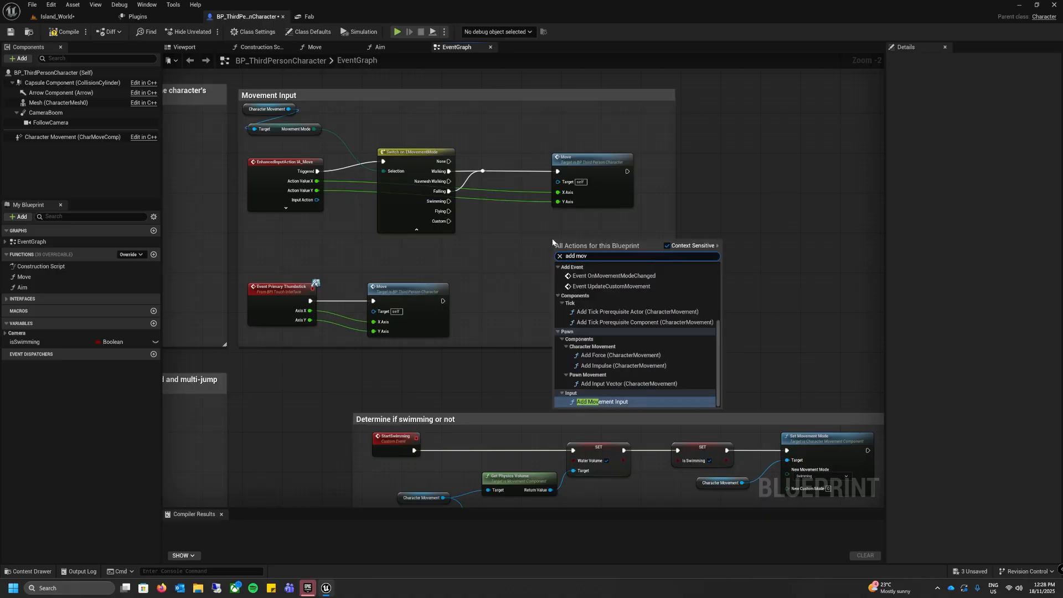
{"action": "key", "text": "Return"}
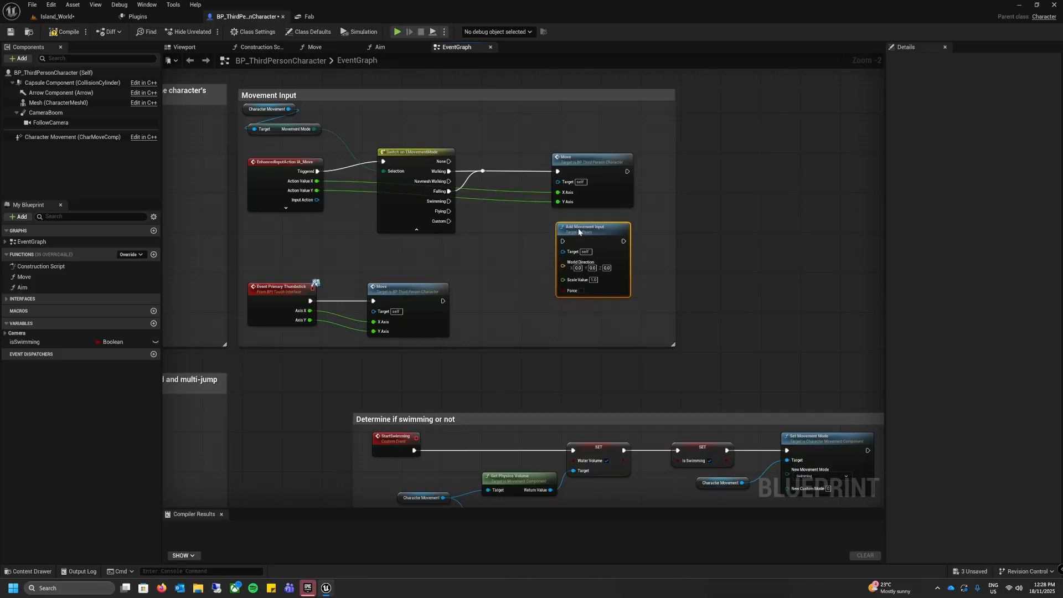
{"action": "left_click_drag", "start_coordinate": [578, 231], "coordinate": [573, 227]}
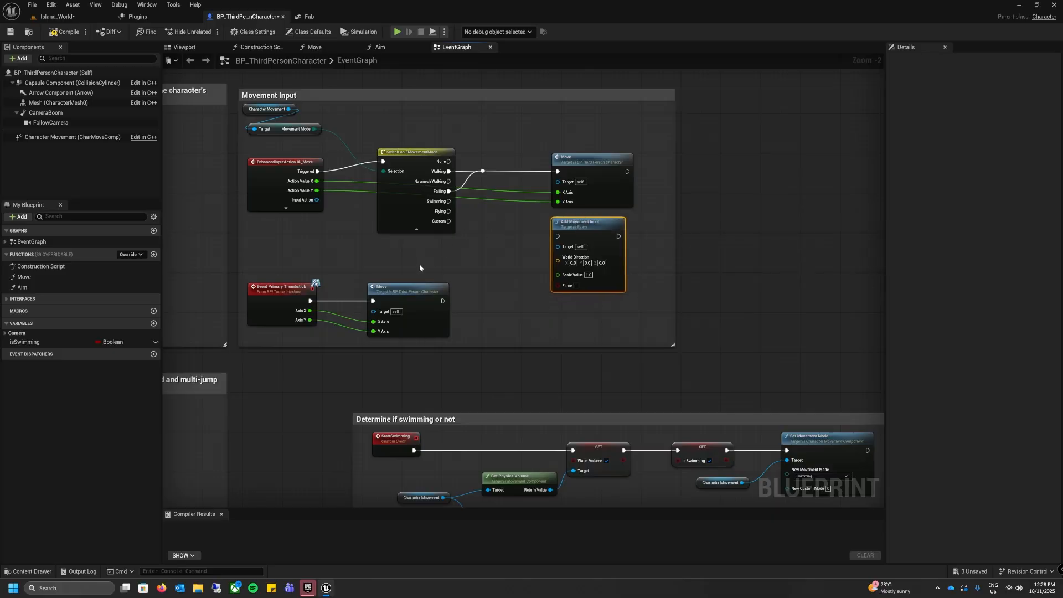
Step: Feed Add Movement Input's World Direction from a Get Control Rotation node through Get Forward Vector
{"action": "right_click", "coordinate": [423, 260]}
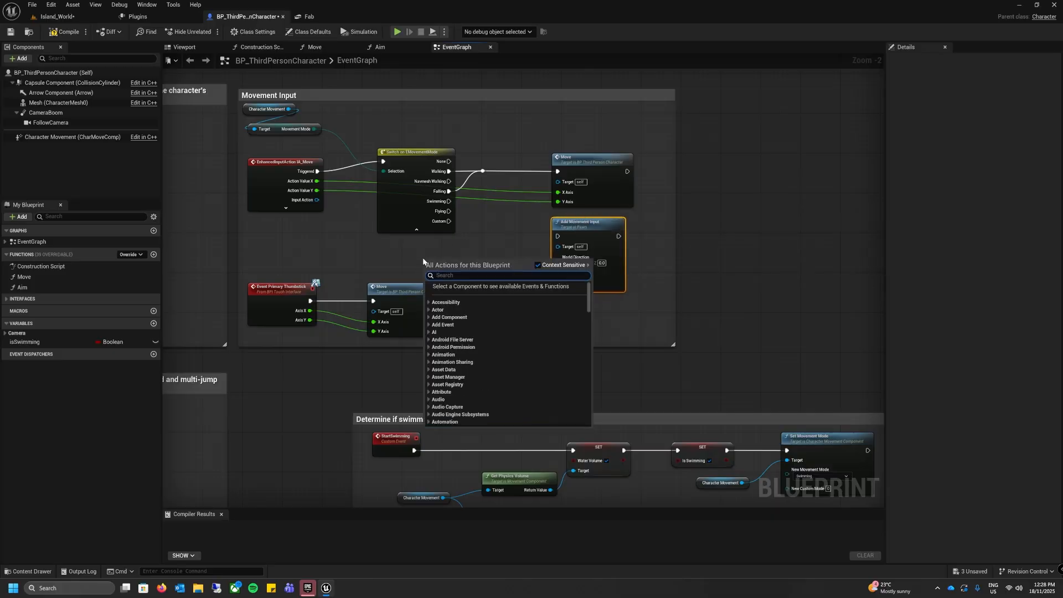
{"action": "type", "text": "get control"}
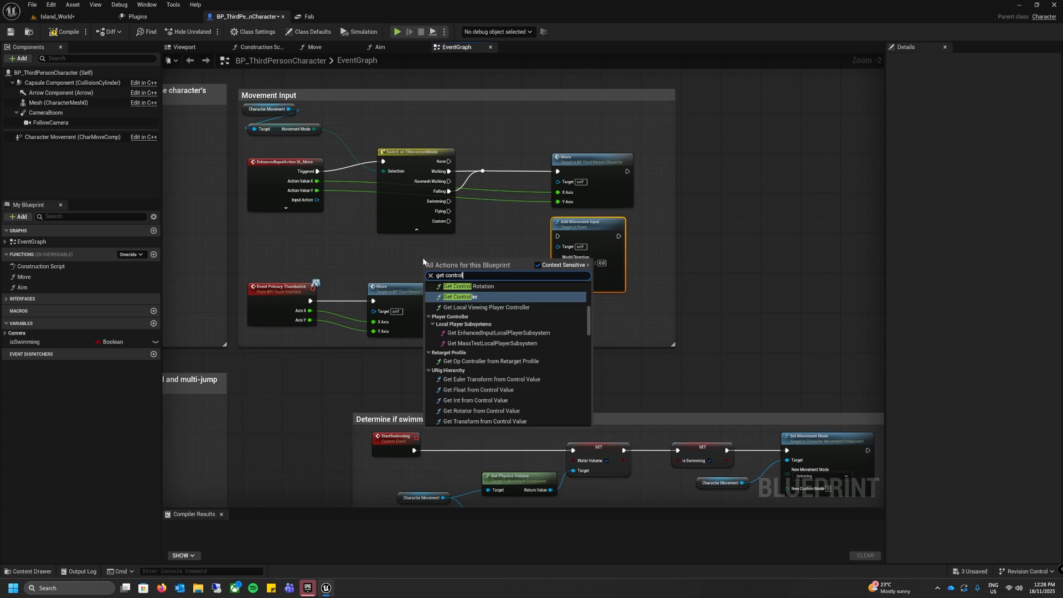
{"action": "left_click", "coordinate": [469, 287]}
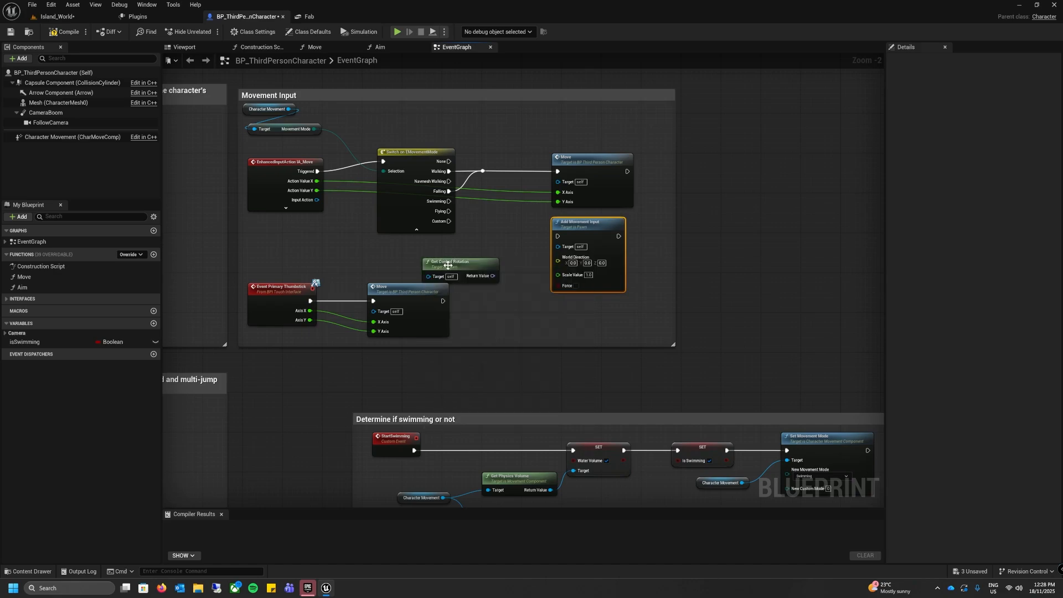
{"action": "mouse_move", "coordinate": [456, 267]}
{"action": "left_mouse_down"}
{"action": "mouse_move", "coordinate": [400, 257]}
{"action": "mouse_move", "coordinate": [474, 269]}
{"action": "left_mouse_up"}
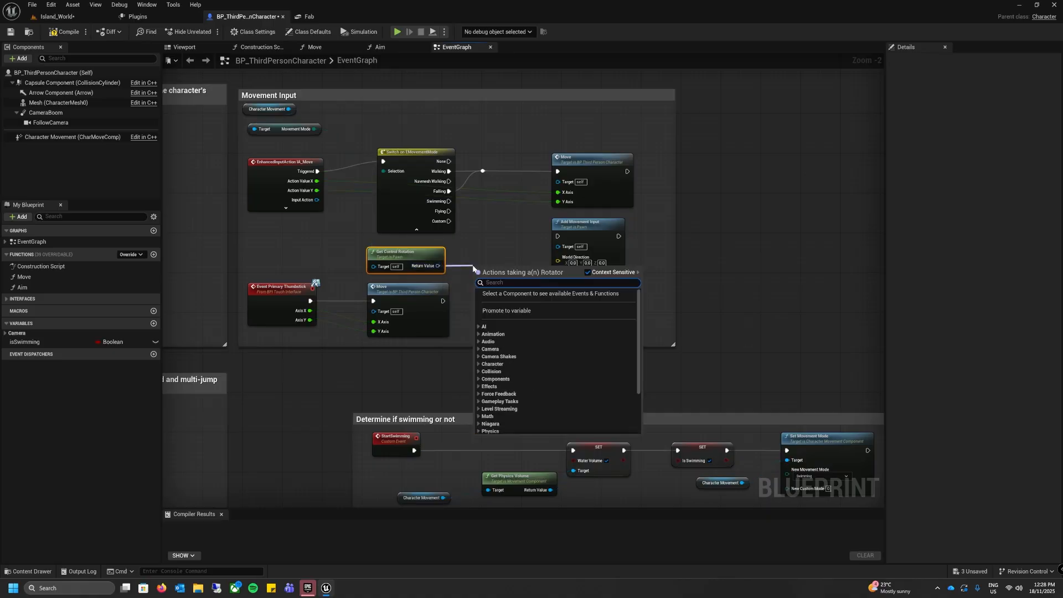
{"action": "type", "text": "get for"}
{"action": "left_click", "coordinate": [513, 309]}
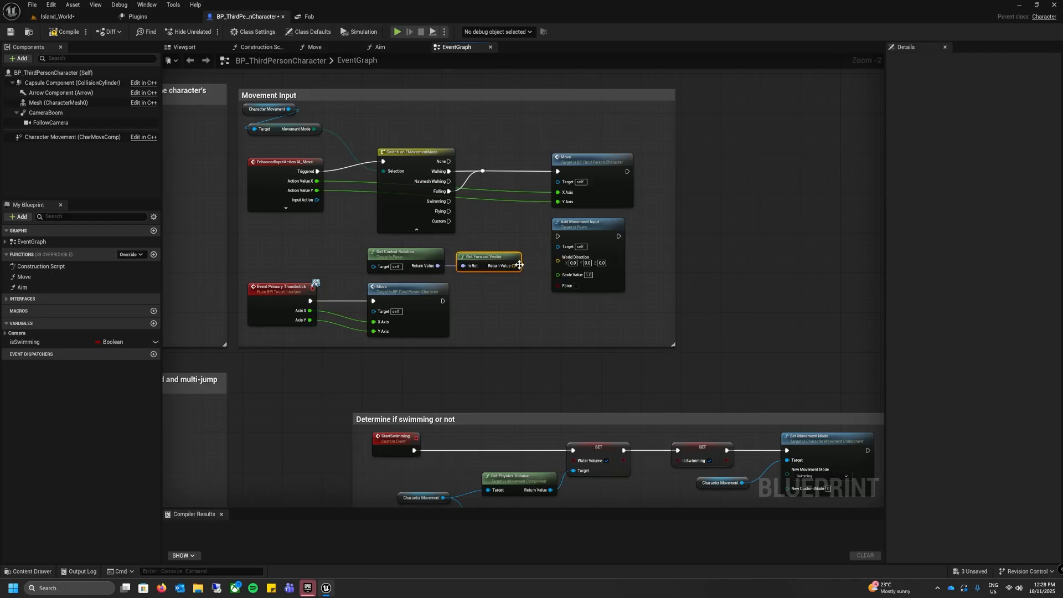
{"action": "left_click_drag", "start_coordinate": [514, 266], "coordinate": [558, 264]}
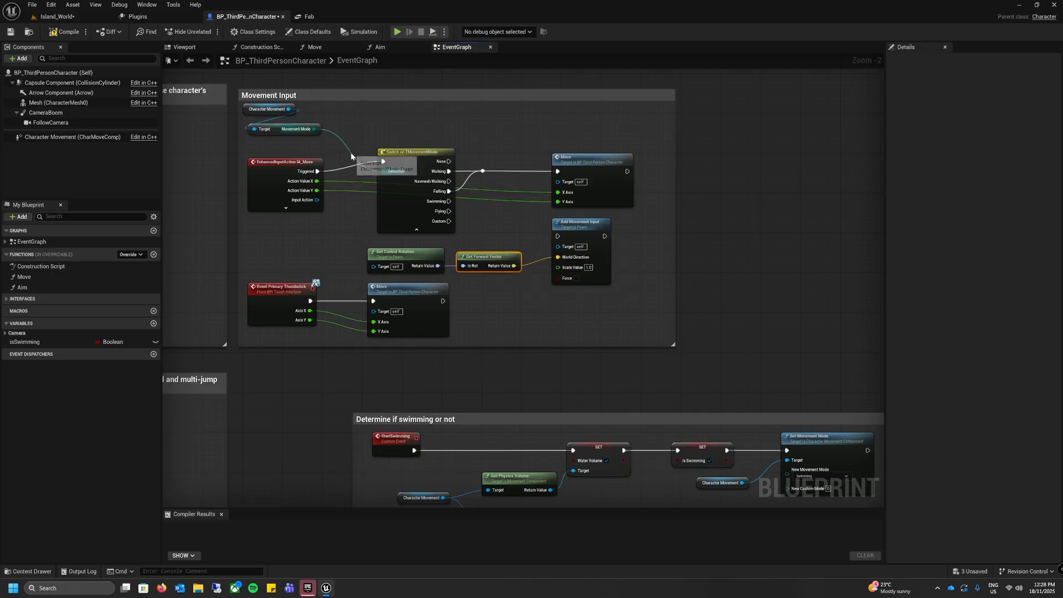
Step: Raise the IA_Move event and the switch so their execution pins line up, and connect Swimming to Add Movement Input
{"action": "left_click_drag", "start_coordinate": [270, 165], "coordinate": [265, 150]}
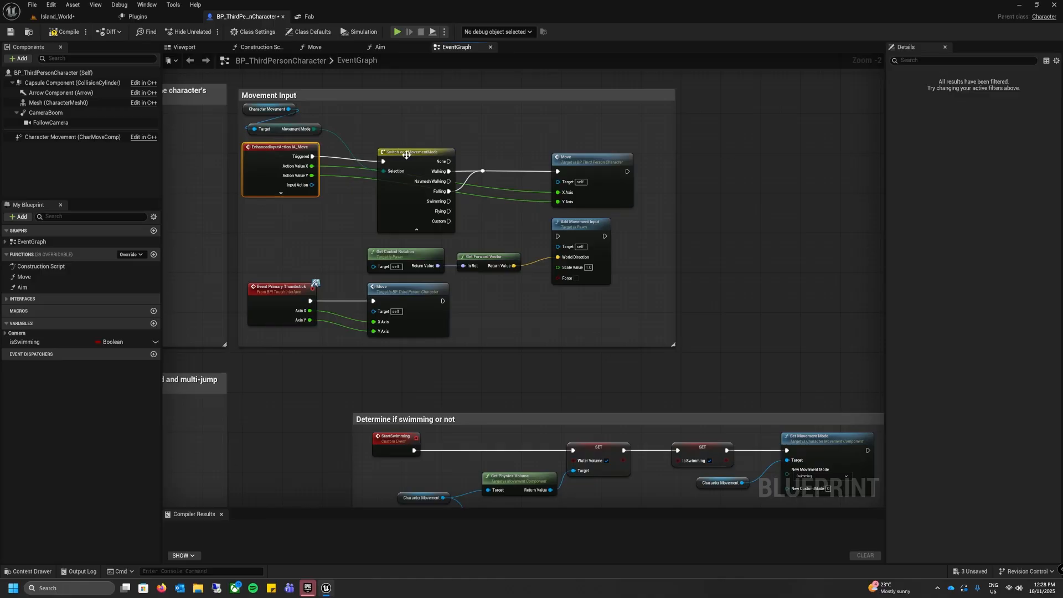
{"action": "left_click_drag", "start_coordinate": [407, 155], "coordinate": [407, 150]}
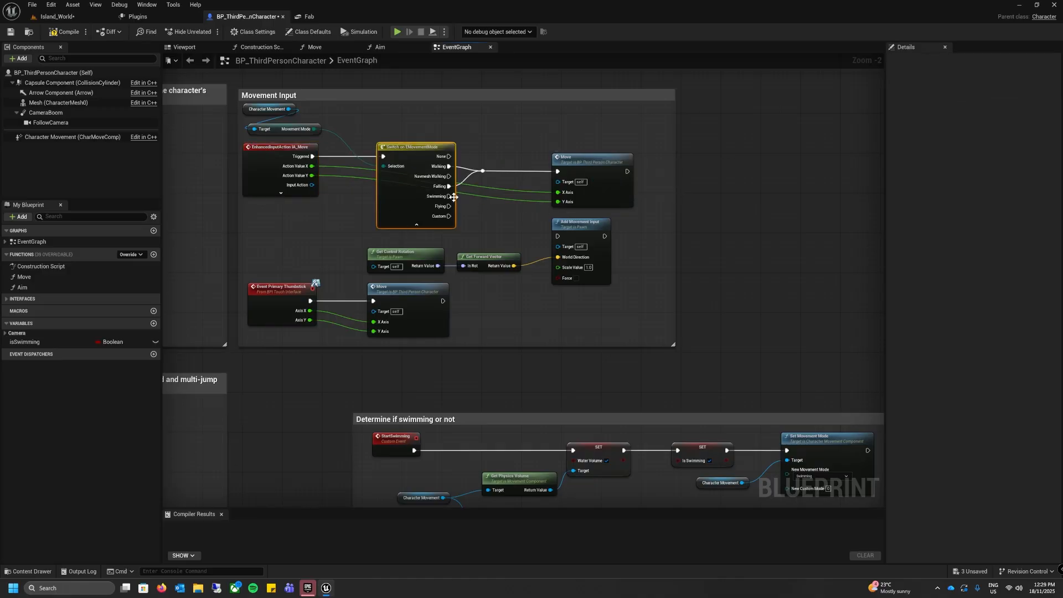
{"action": "left_click_drag", "start_coordinate": [449, 196], "coordinate": [557, 236]}
Step: Connect IA_Move's Action Value Y to Add Movement Input's Scale Value, routing the wire below the switch with two reroute points
{"action": "left_click_drag", "start_coordinate": [312, 175], "coordinate": [561, 271]}
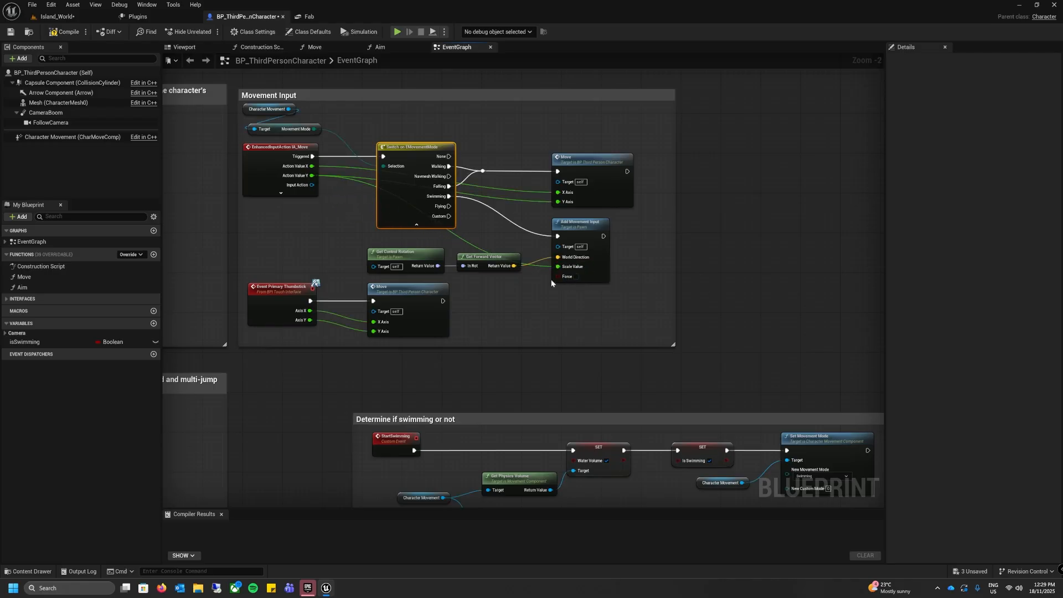
{"action": "double_click", "coordinate": [361, 184]}
{"action": "left_click_drag", "start_coordinate": [354, 225], "coordinate": [514, 240]}
{"action": "double_click", "coordinate": [423, 242]}
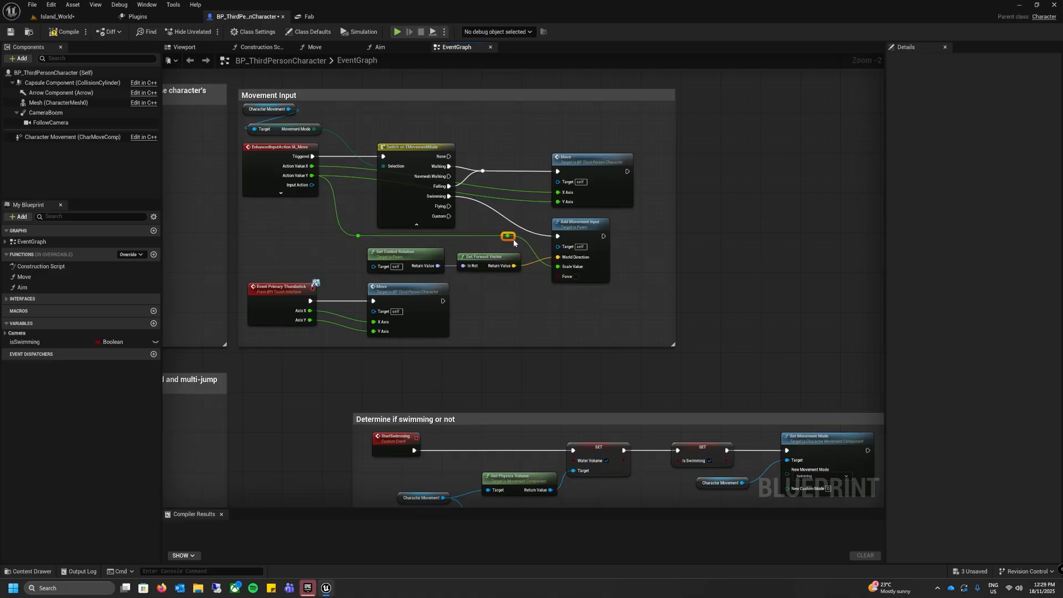
Step: Compile and save the third-person character blueprint
{"action": "left_click", "coordinate": [549, 304]}
{"action": "left_click", "coordinate": [65, 32]}
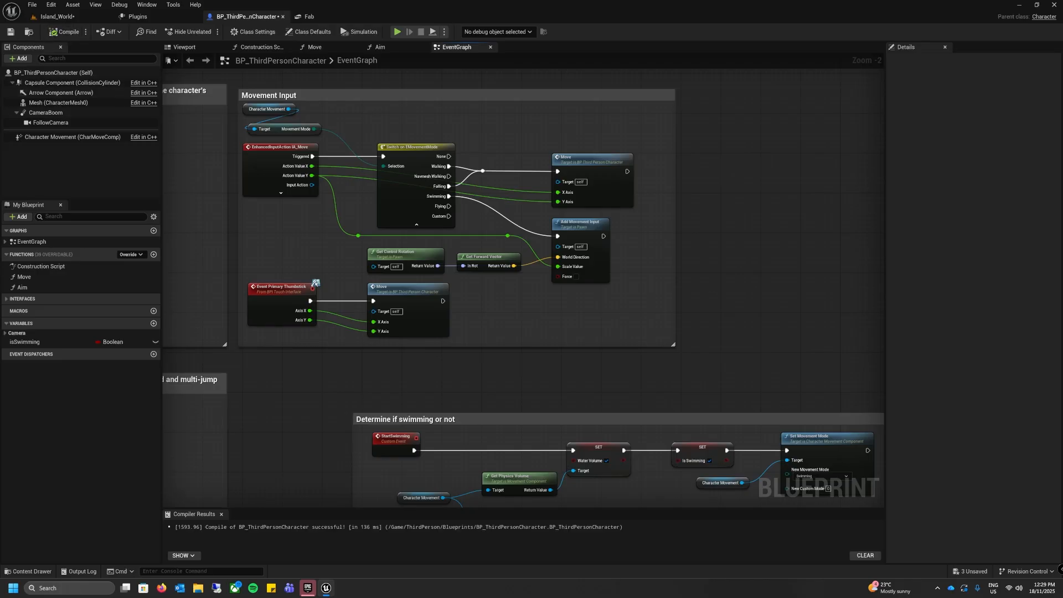
{"action": "left_click", "coordinate": [10, 33]}
Step: Return to the Island_World level, select the WaterBodyOcean actor and open its physics and collision details
{"action": "left_click", "coordinate": [53, 20]}
{"action": "right_click_drag", "start_coordinate": [328, 251], "coordinate": [416, 256]}
{"action": "left_click", "coordinate": [625, 253]}
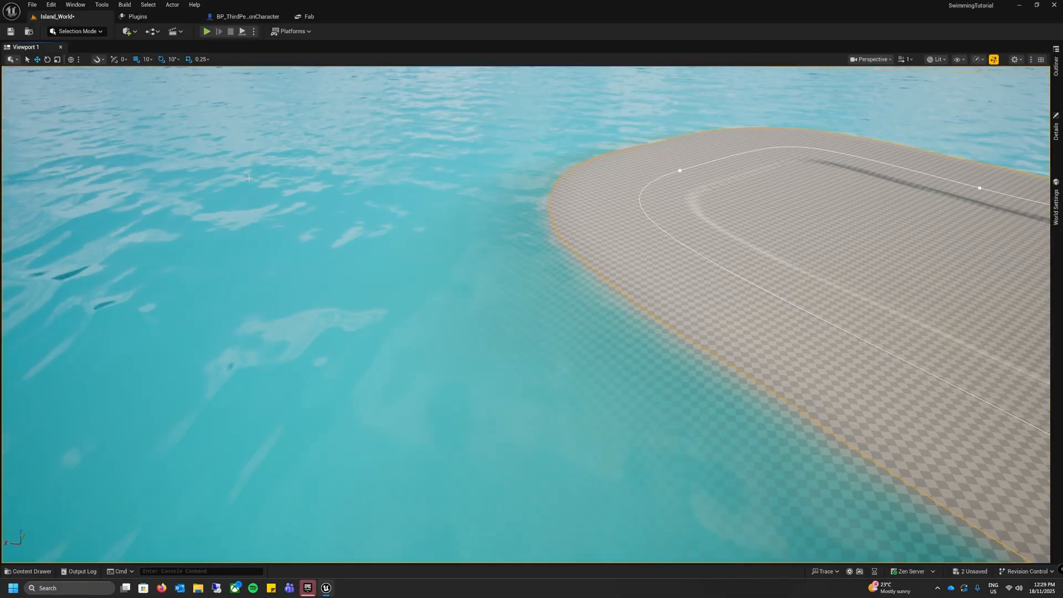
{"action": "right_click_drag", "start_coordinate": [624, 252], "coordinate": [593, 216]}
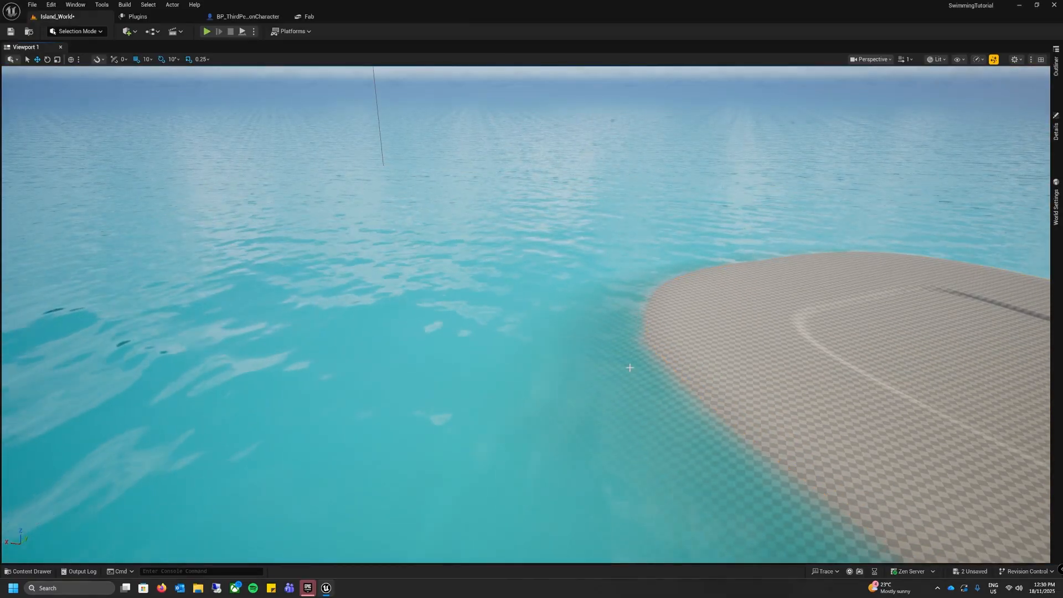
{"action": "right_click_drag", "start_coordinate": [704, 357], "coordinate": [765, 349]}
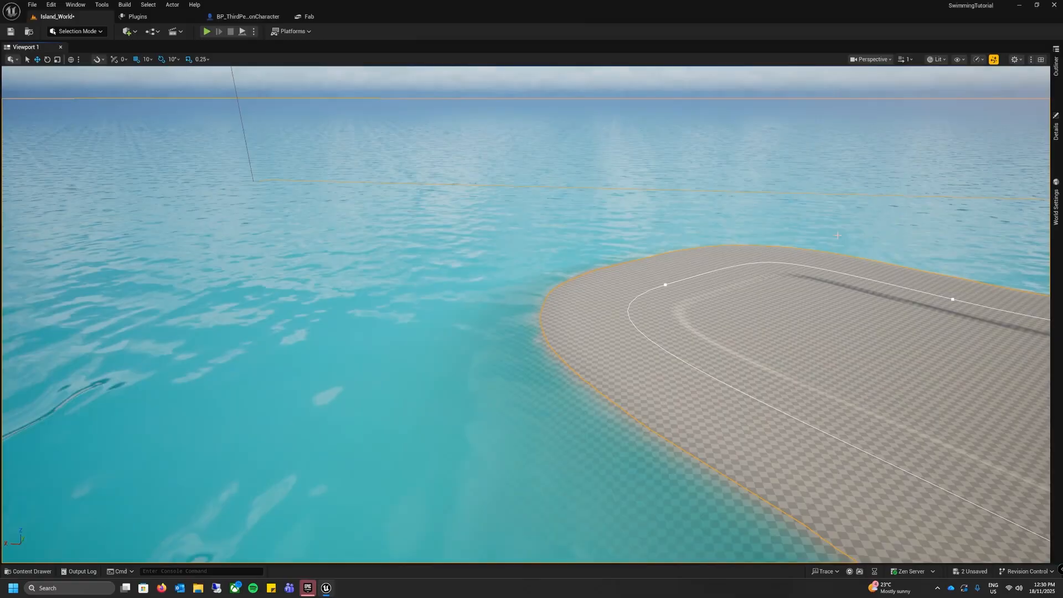
{"action": "left_click", "coordinate": [1056, 82]}
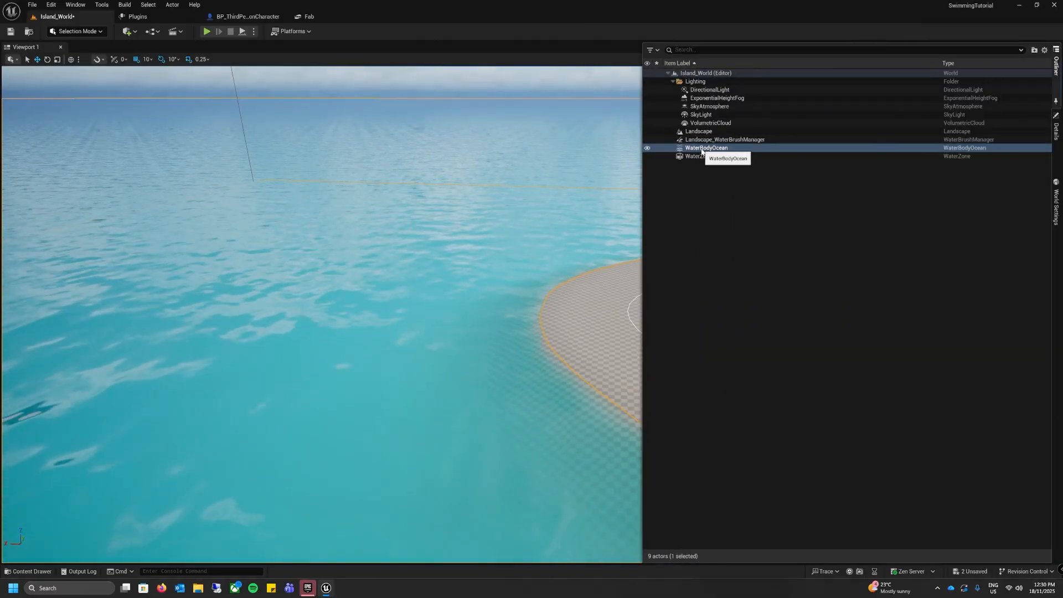
{"action": "left_click", "coordinate": [1057, 129]}
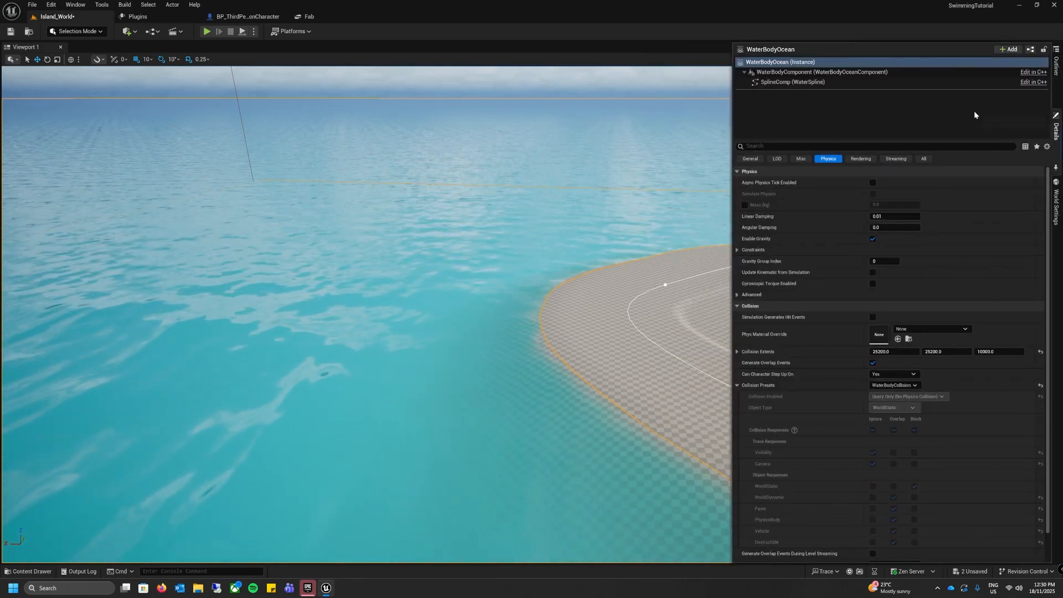
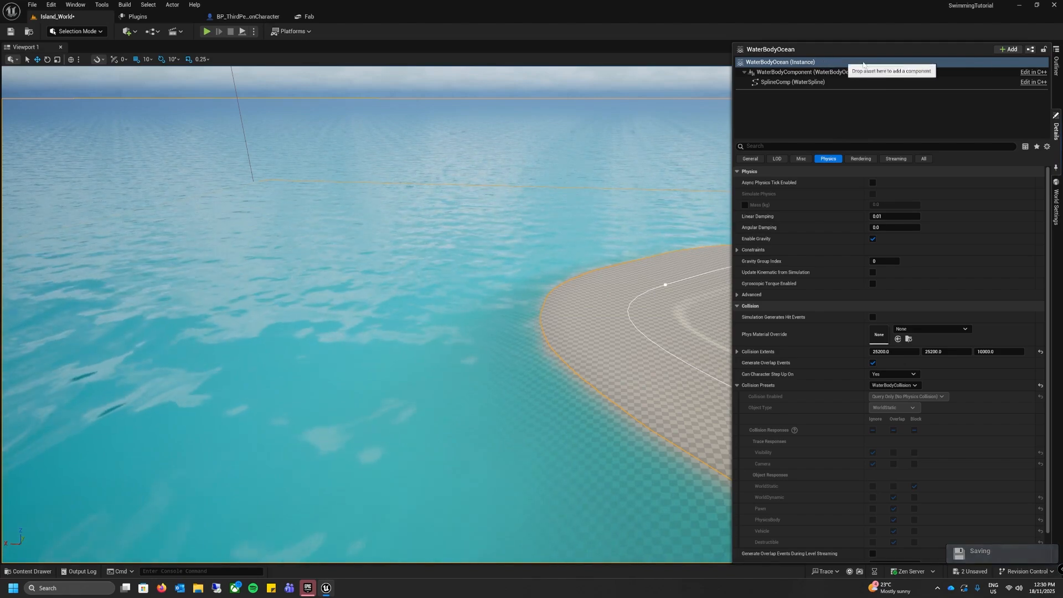
Step: Convert the selected ocean actor into a new subclass blueprint named WaterBodyOcean_Blueprint and open its event graph
{"action": "left_click", "coordinate": [1031, 50]}
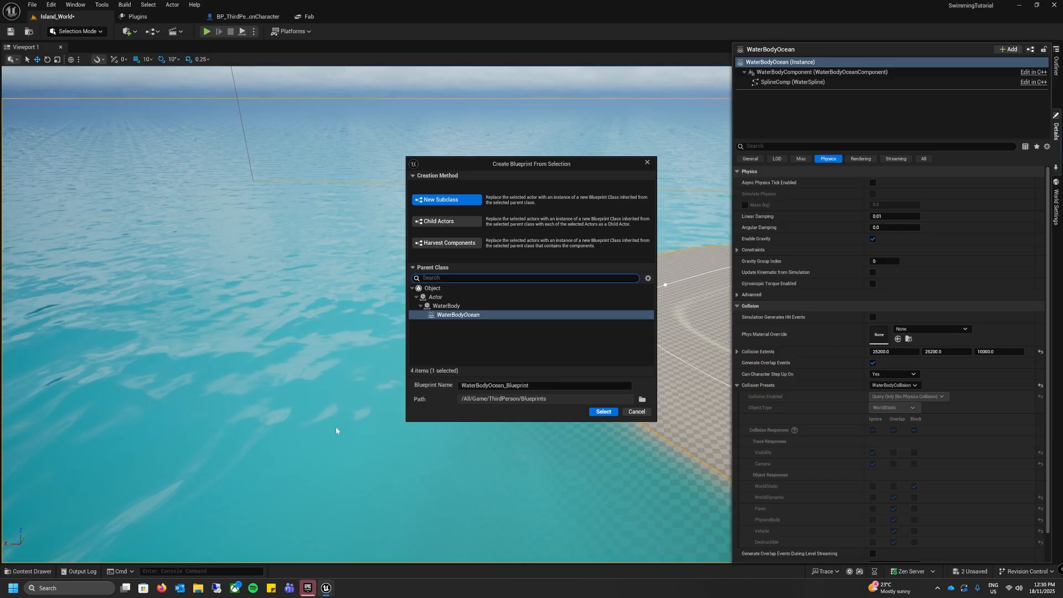
{"action": "left_click", "coordinate": [607, 413]}
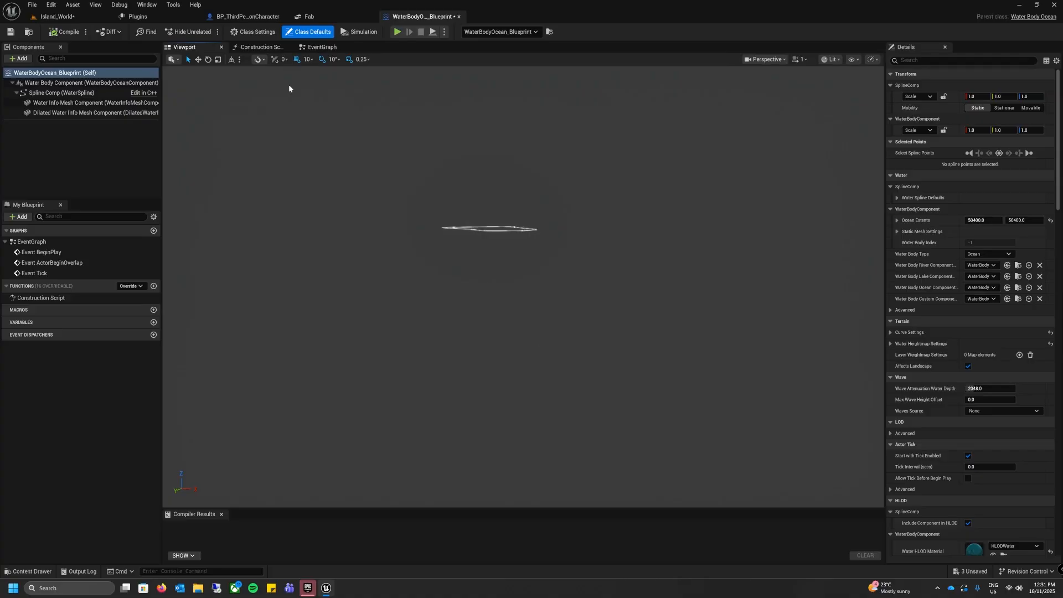
{"action": "left_click", "coordinate": [318, 47]}
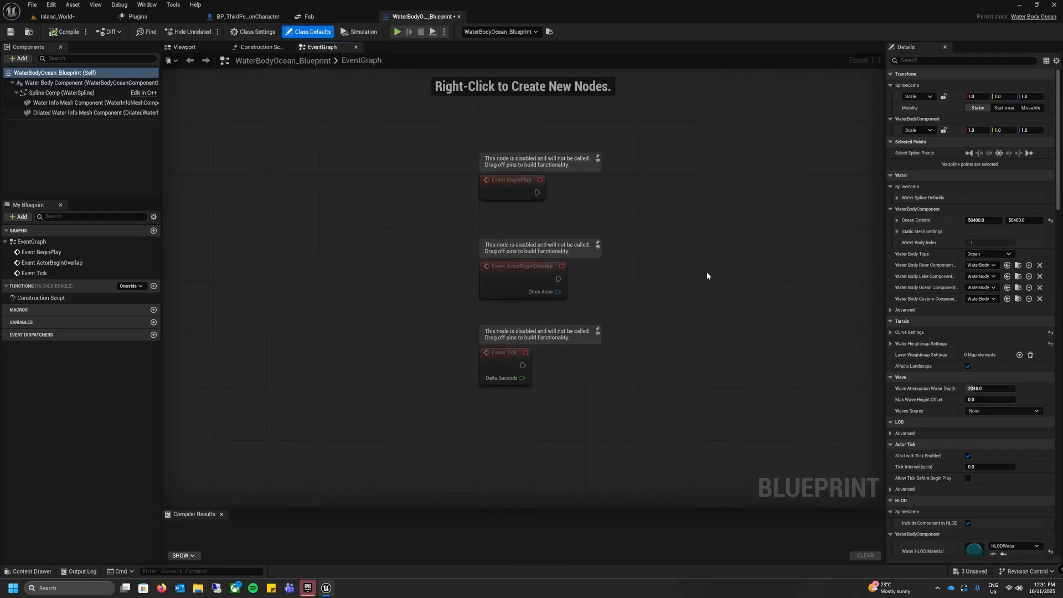
Step: Delete the Event Tick node and add an Event ActorEndOverlap node below Event ActorBeginOverlap
{"action": "left_click_drag", "start_coordinate": [660, 317], "coordinate": [442, 404]}
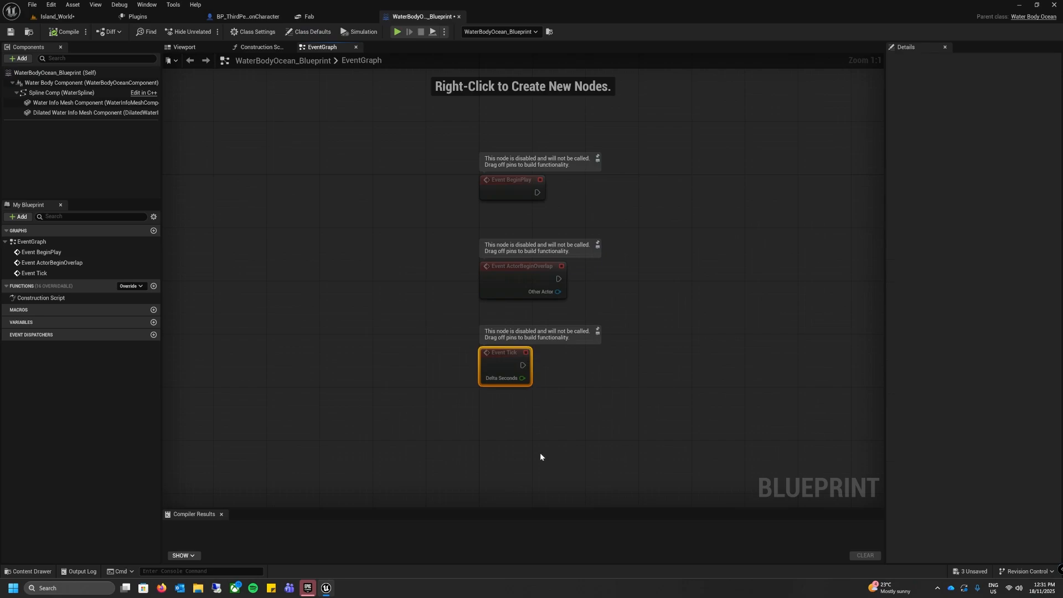
{"action": "key", "text": "Delete"}
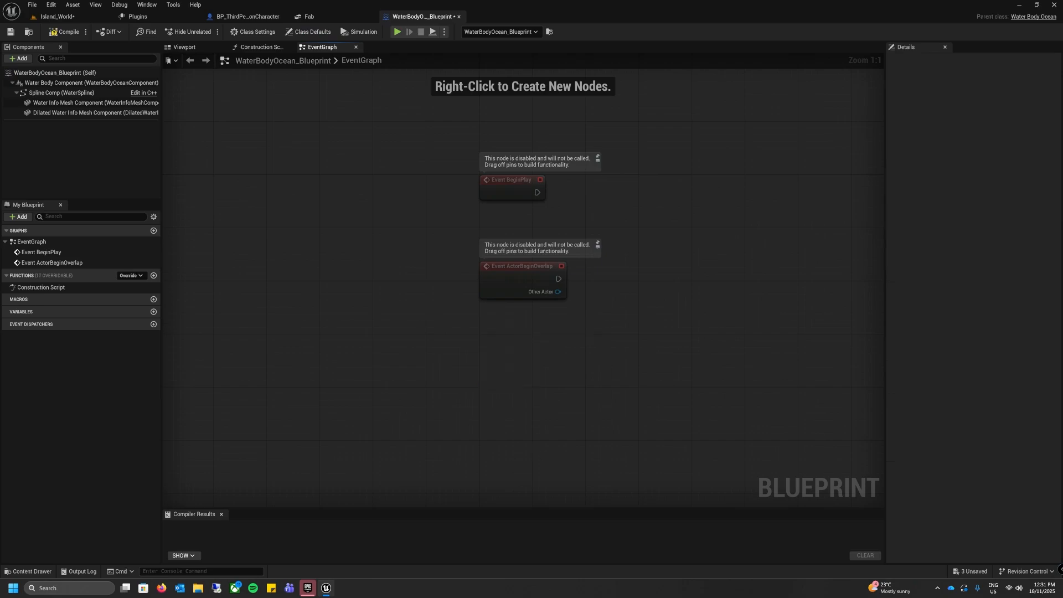
{"action": "right_click_drag", "start_coordinate": [522, 379], "coordinate": [435, 367]}
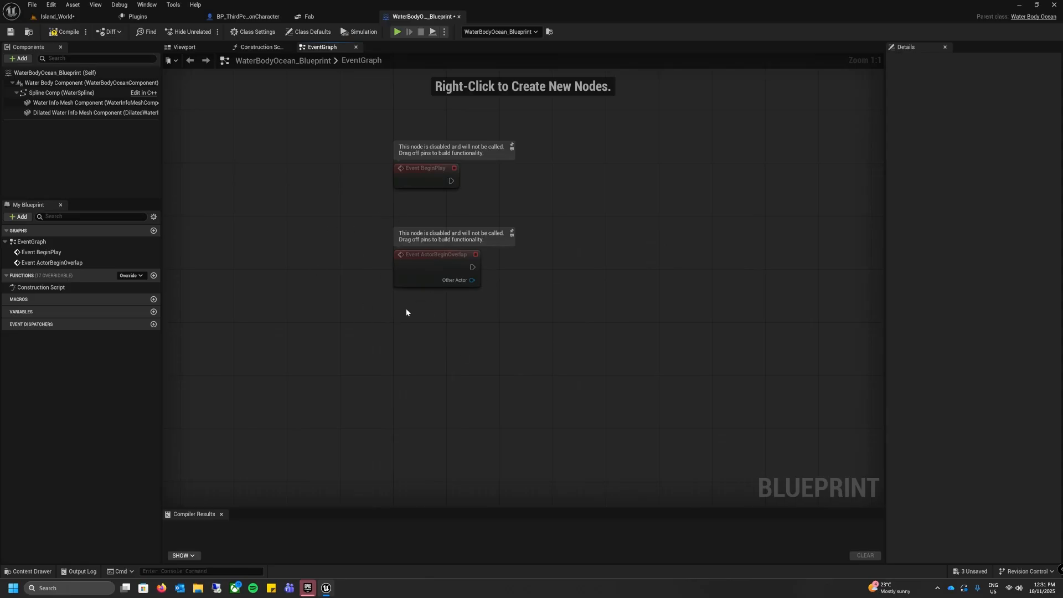
{"action": "right_click", "coordinate": [395, 354]}
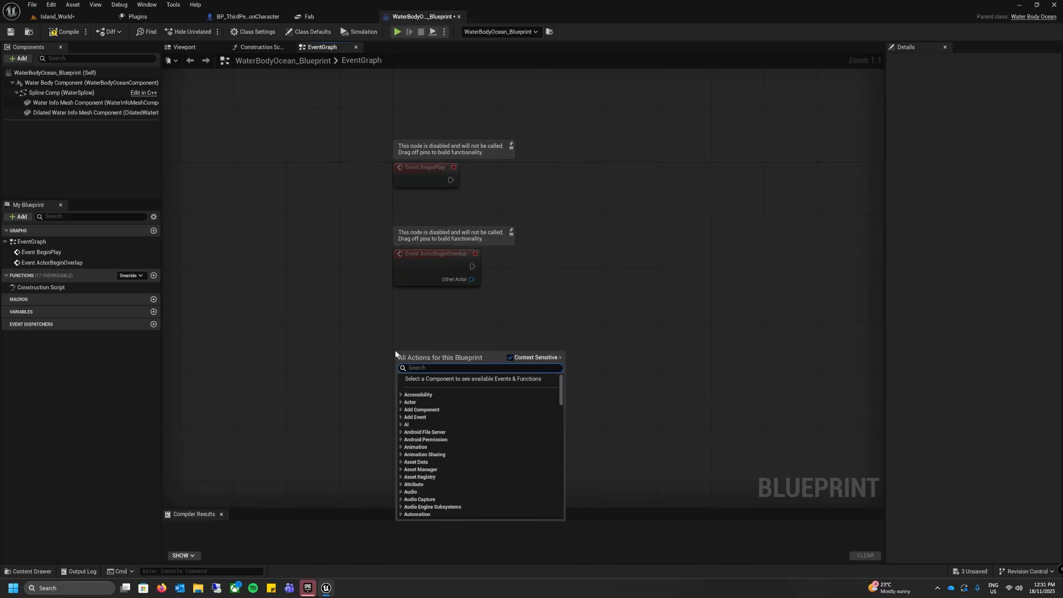
{"action": "type", "text": "actor"}
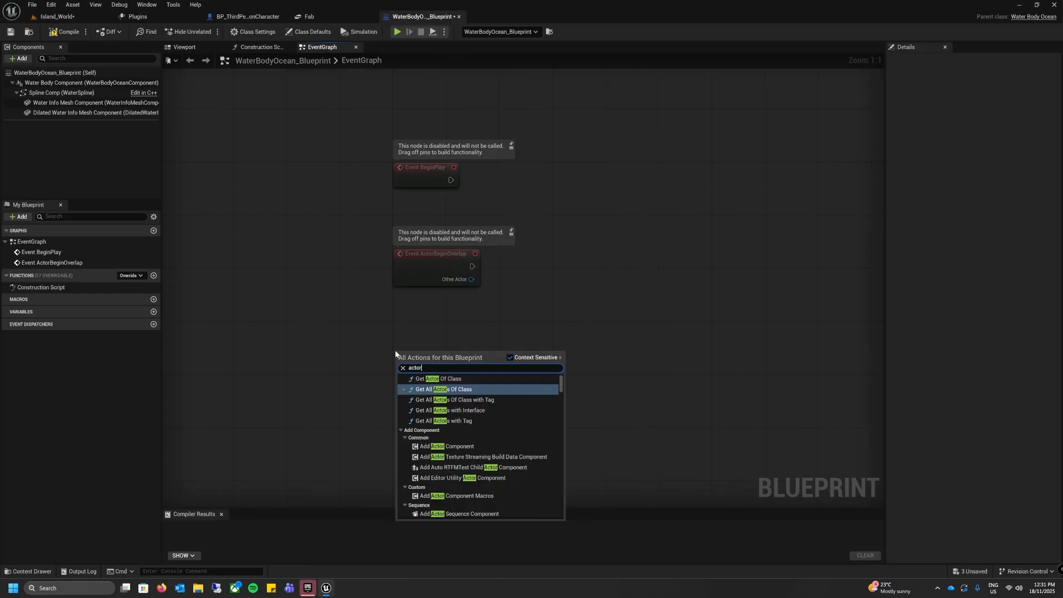
{"action": "type", "text": "be"}
{"action": "key", "text": "BackSpace"}
{"action": "key", "text": "BackSpace"}
{"action": "type", "text": "end"}
{"action": "key", "text": "Return"}
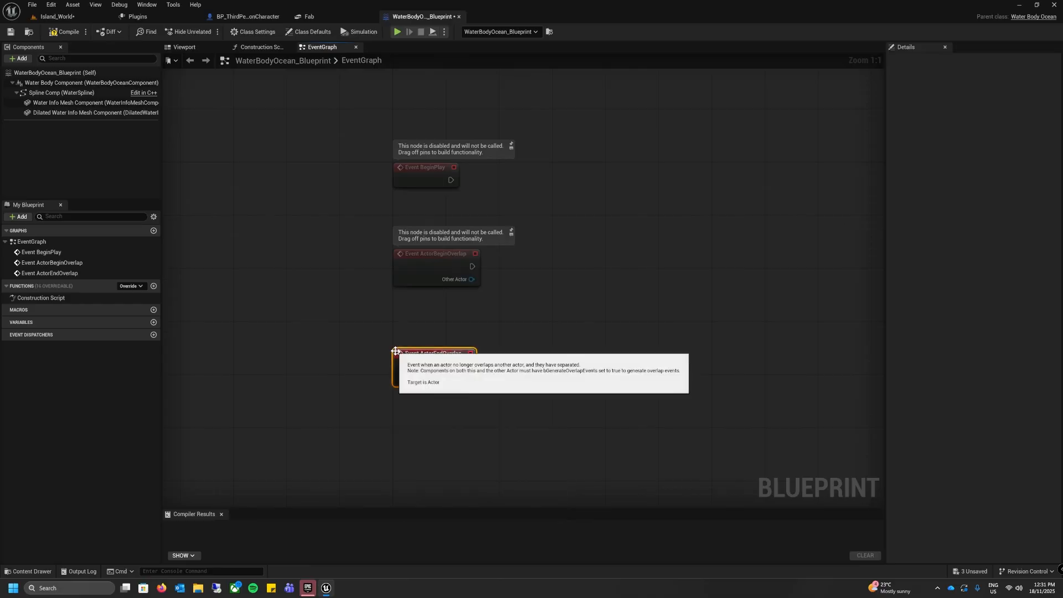
{"action": "left_click_drag", "start_coordinate": [414, 356], "coordinate": [422, 351]}
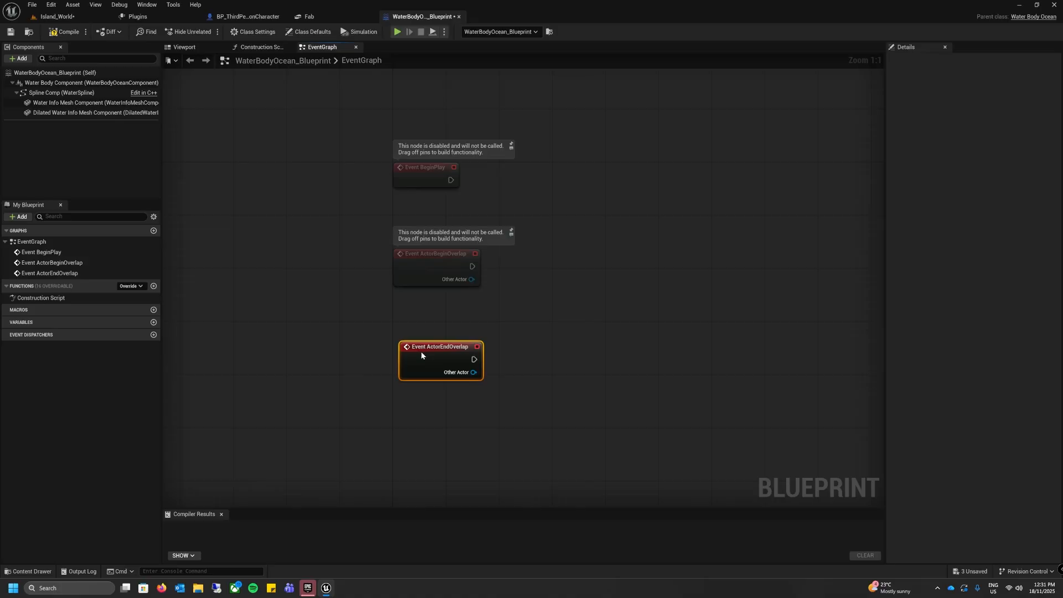
{"action": "left_click", "coordinate": [450, 334]}
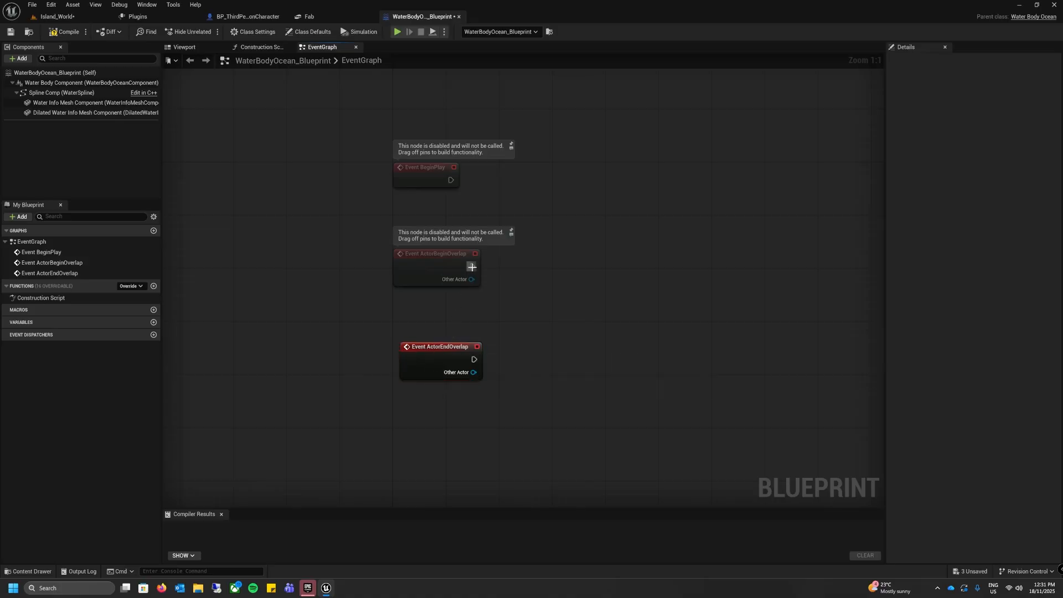
Step: Add a Cast To BP_ThirdPersonCharacter node after Event ActorBeginOverlap and connect Other Actor to its Object input
{"action": "left_click_drag", "start_coordinate": [472, 266], "coordinate": [520, 264]}
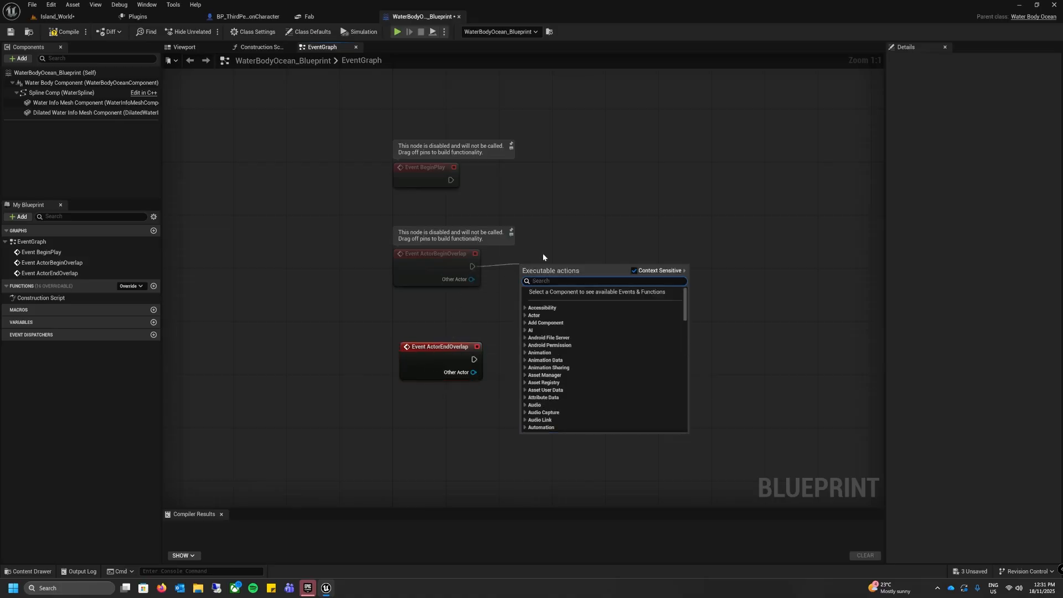
{"action": "type", "text": "cast to"}
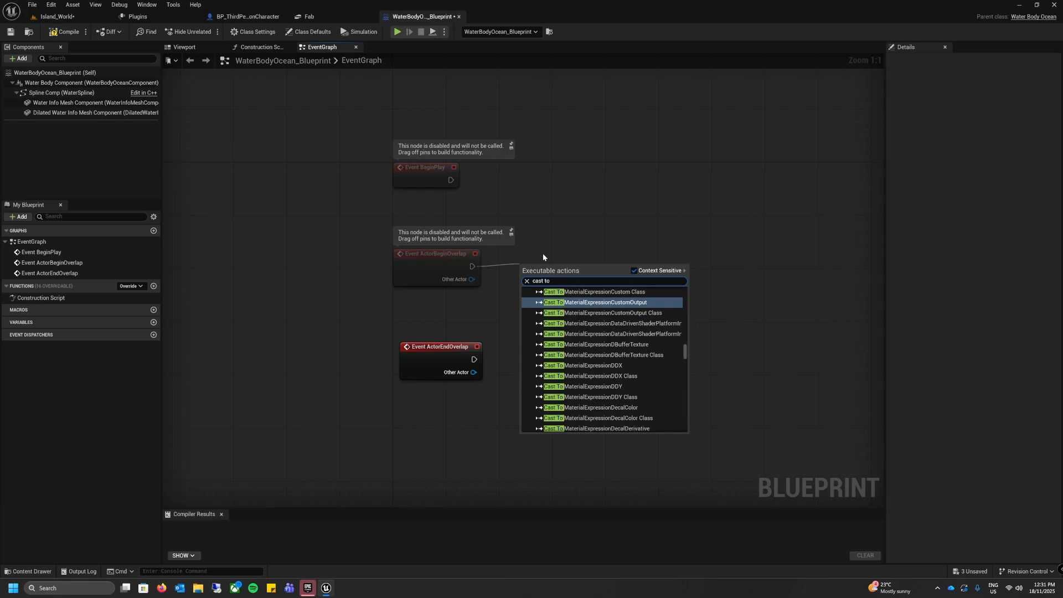
{"action": "type", "text": " thir"}
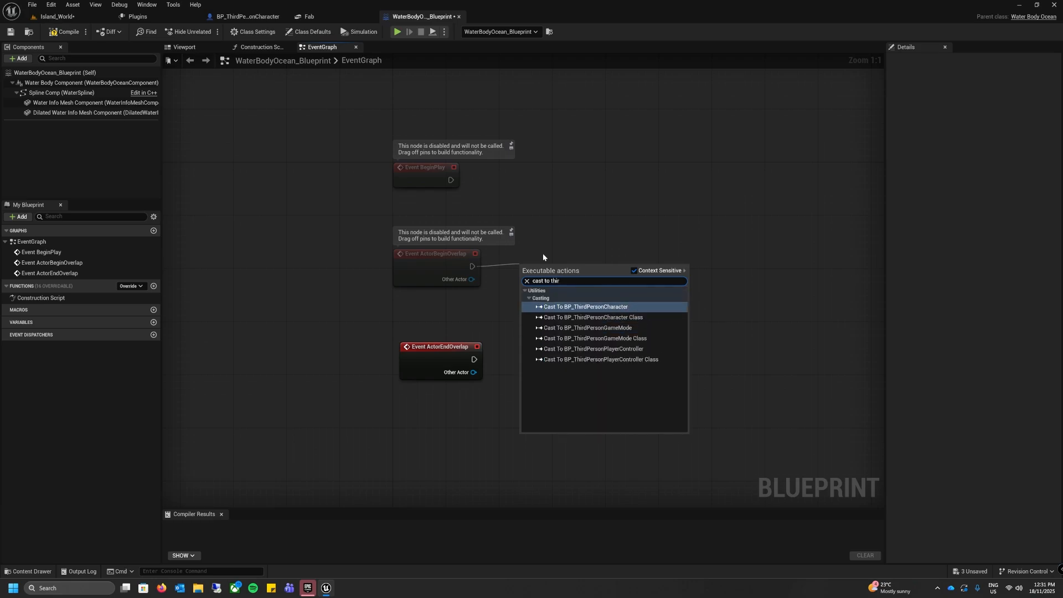
{"action": "key", "text": "Return"}
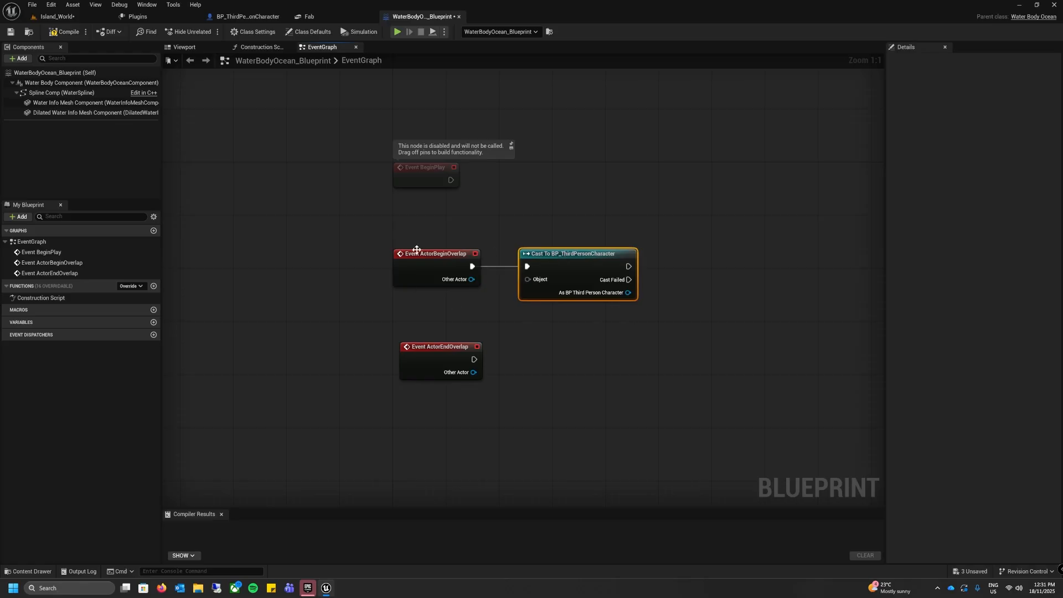
{"action": "left_click_drag", "start_coordinate": [471, 279], "coordinate": [528, 280]}
Step: Call Start Swimming from the begin-overlap cast's As BP Third Person Character output and align the node with the cast
{"action": "right_click_drag", "start_coordinate": [592, 360], "coordinate": [504, 312]}
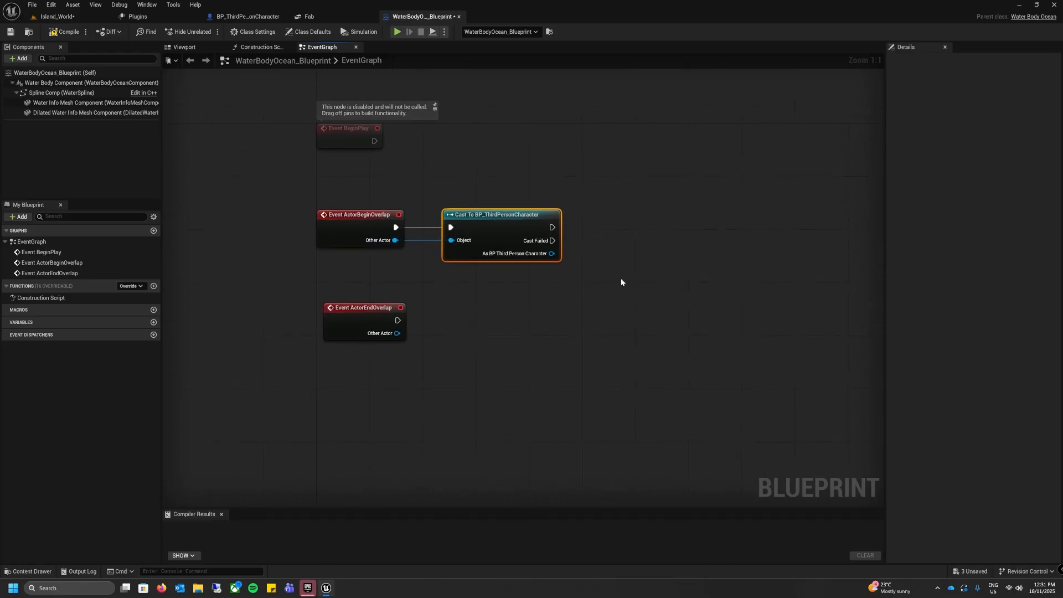
{"action": "right_click_drag", "start_coordinate": [620, 278], "coordinate": [584, 220]}
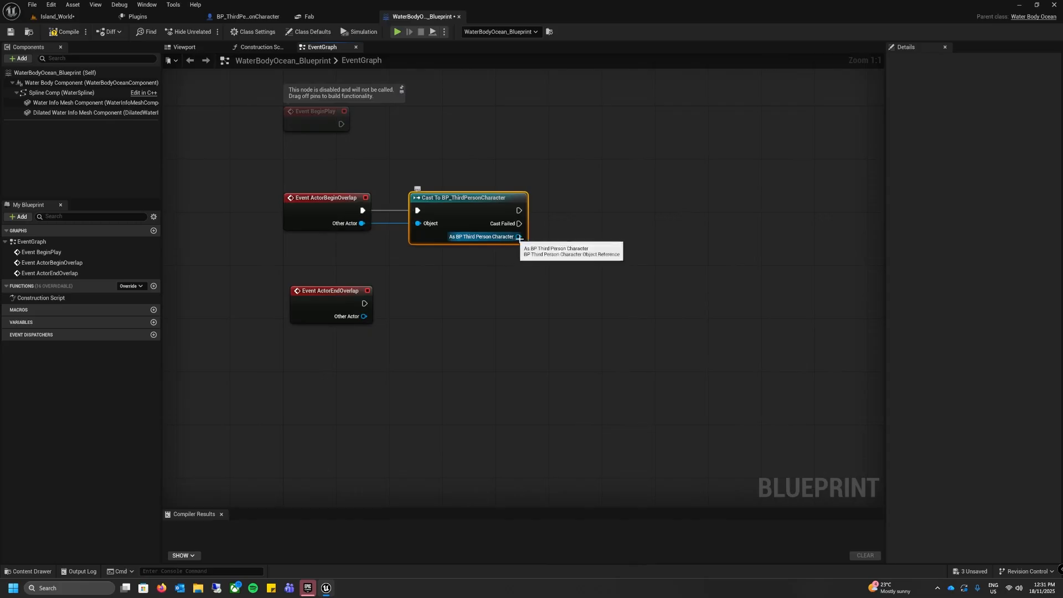
{"action": "left_click_drag", "start_coordinate": [518, 237], "coordinate": [565, 211]}
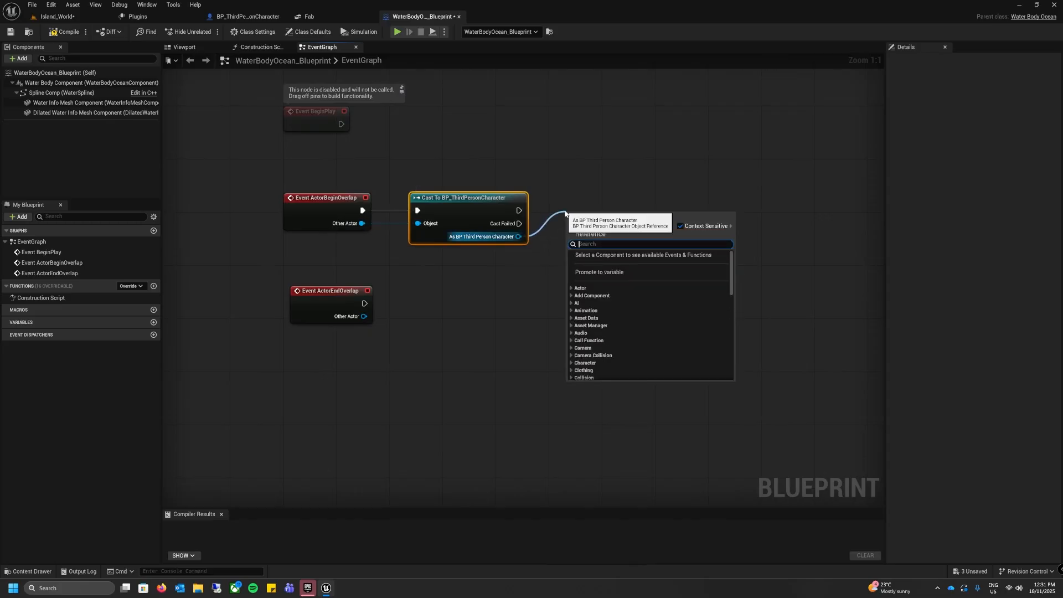
{"action": "type", "text": "start"}
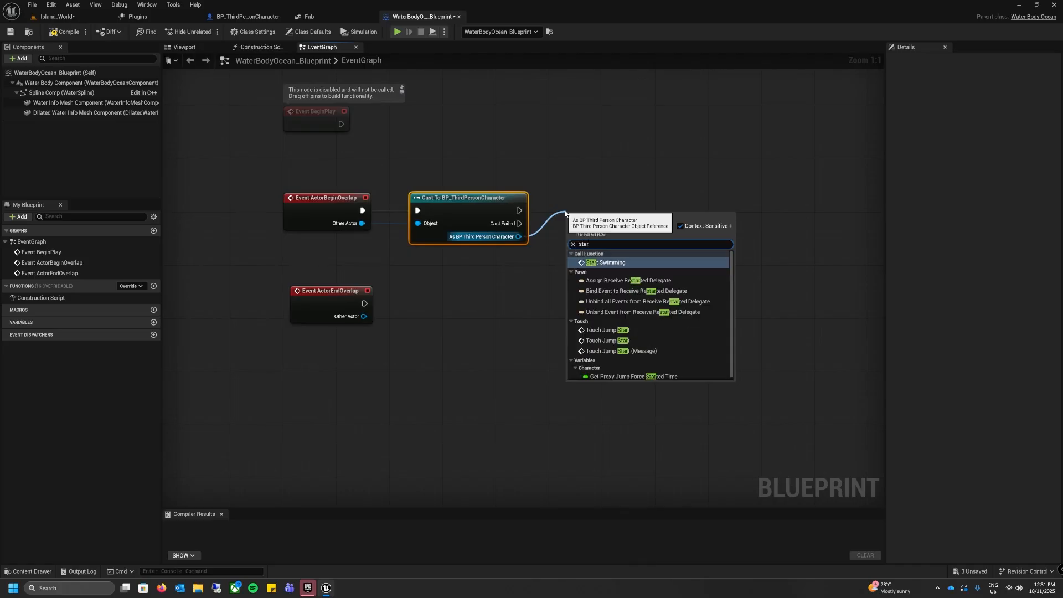
{"action": "key", "text": "Return"}
{"action": "left_click_drag", "start_coordinate": [605, 214], "coordinate": [613, 200]}
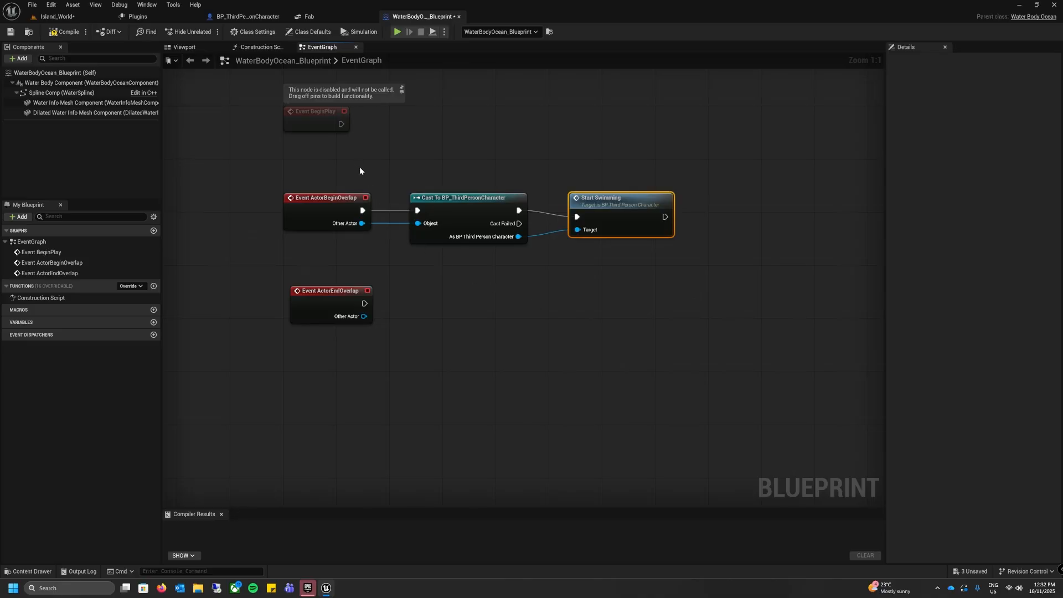
Step: Add a Cast To BP_ThirdPersonCharacter node after Event ActorEndOverlap, connect Other Actor to Object and align it with the event
{"action": "left_click", "coordinate": [444, 288]}
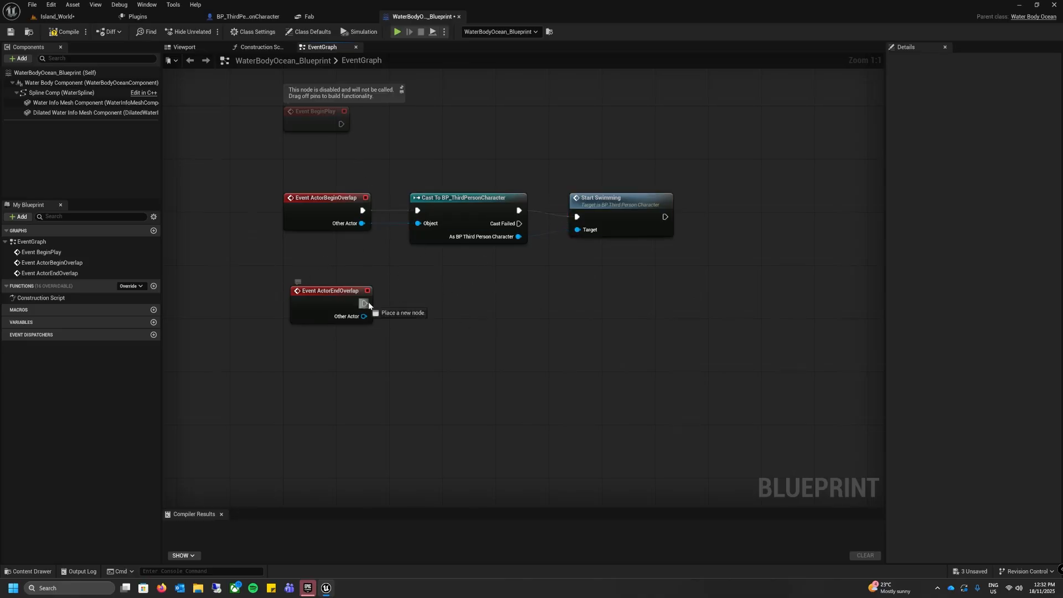
{"action": "left_click_drag", "start_coordinate": [364, 304], "coordinate": [436, 304]}
{"action": "type", "text": "cast t"}
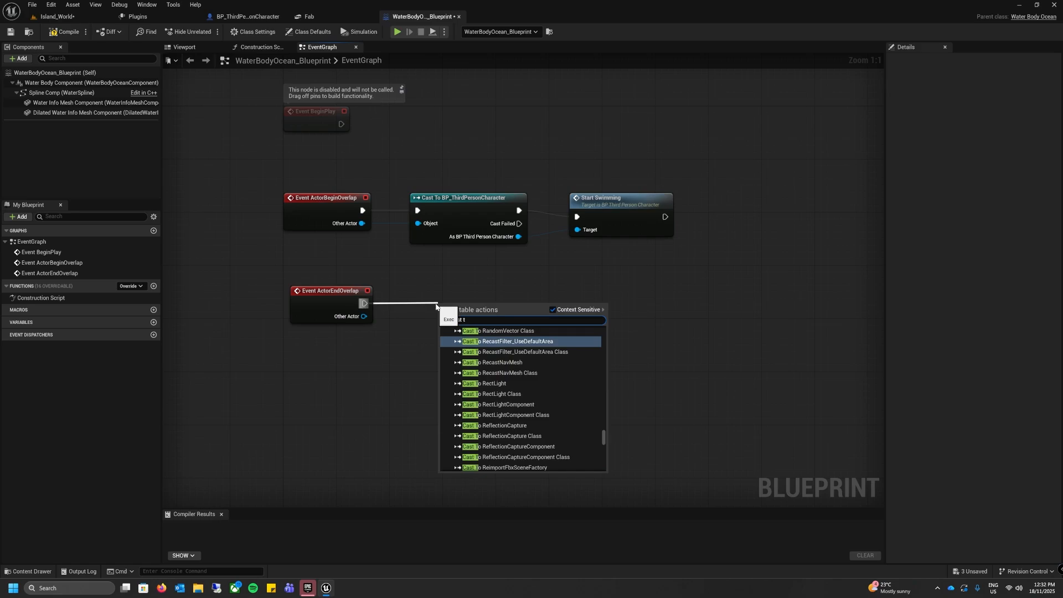
{"action": "type", "text": "o bp"}
{"action": "key", "text": "Up"}
{"action": "key", "text": "Up"}
{"action": "key", "text": "Return"}
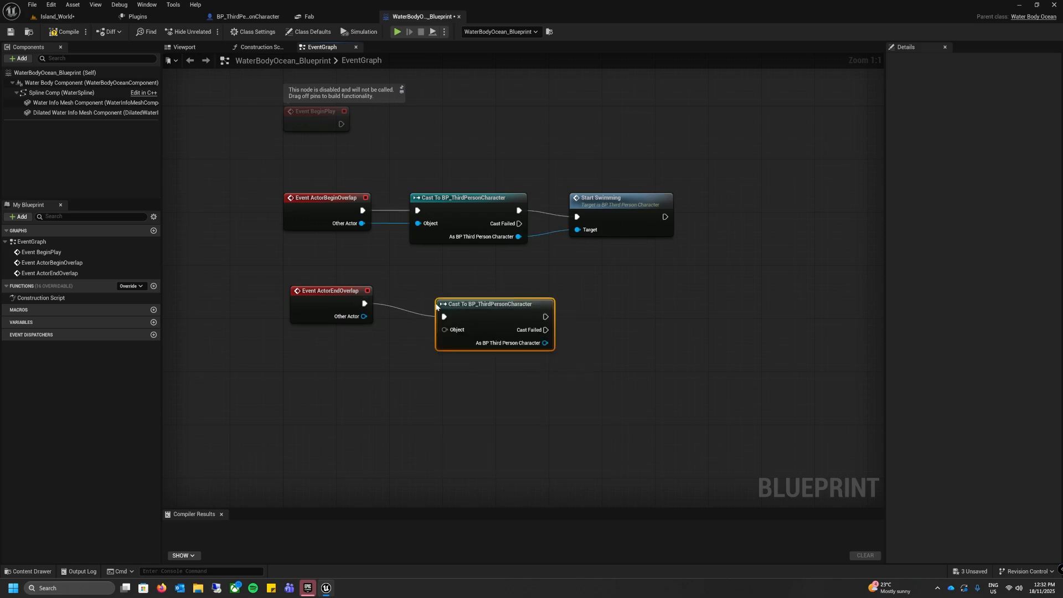
{"action": "left_click_drag", "start_coordinate": [364, 317], "coordinate": [459, 287]}
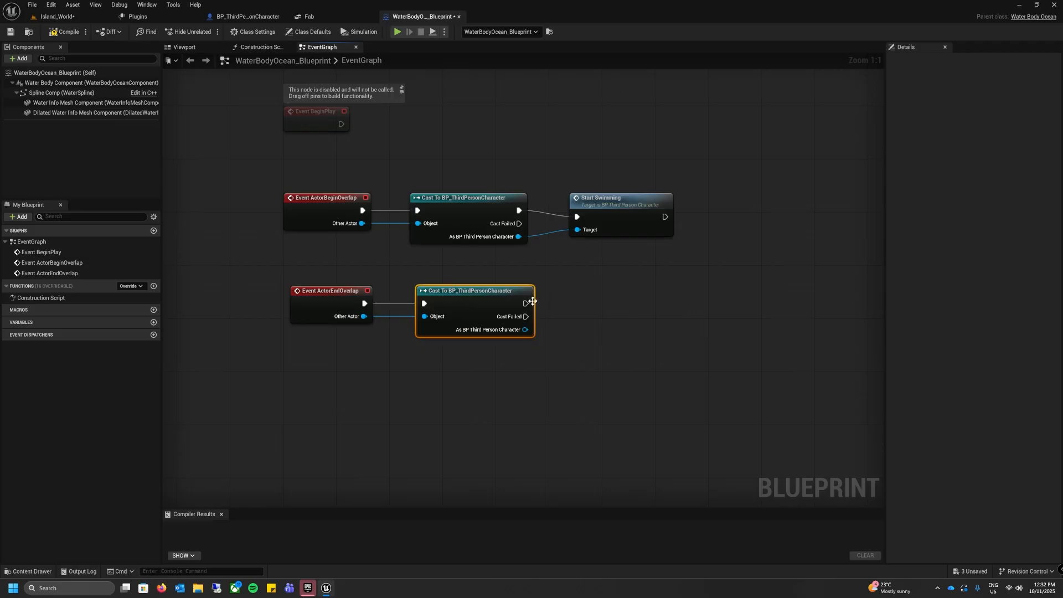
Step: Call Stop Swimming from the end-overlap cast's As BP Third Person Character output
{"action": "left_click_drag", "start_coordinate": [525, 330], "coordinate": [568, 290]}
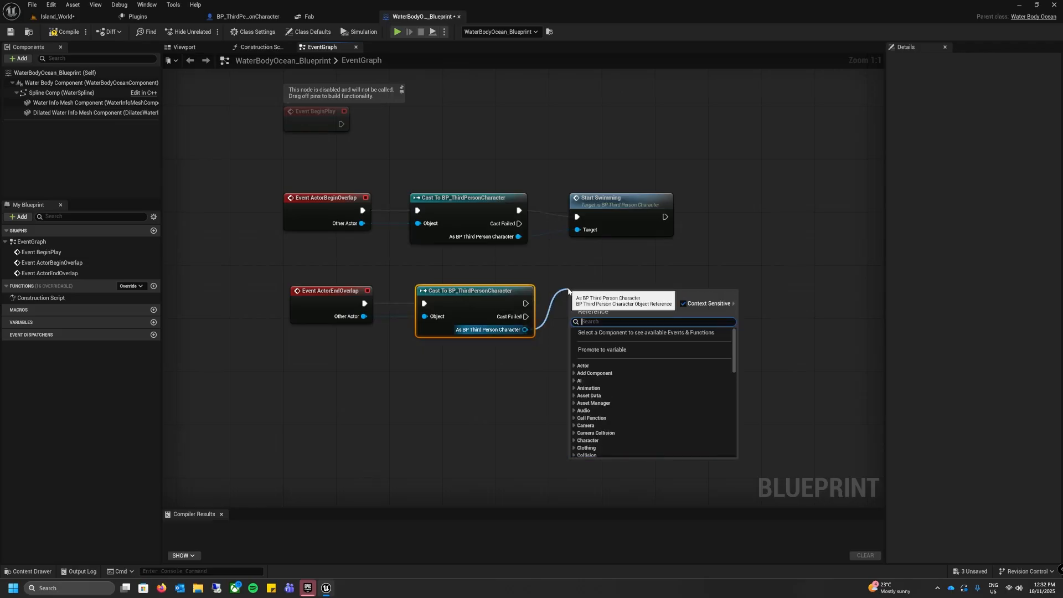
{"action": "type", "text": "stop"}
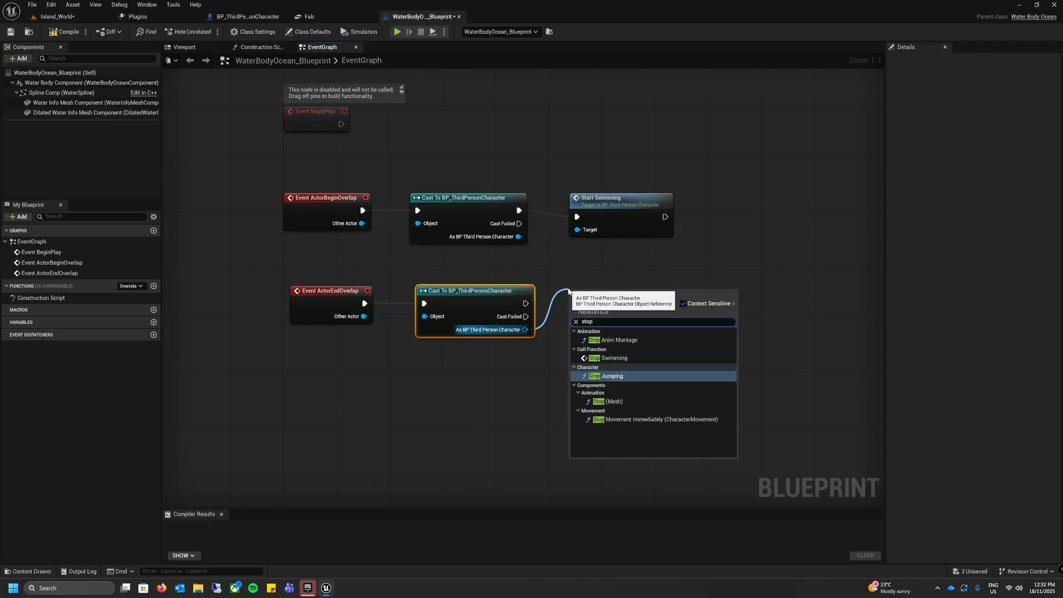
{"action": "key", "text": "Up"}
{"action": "key", "text": "Return"}
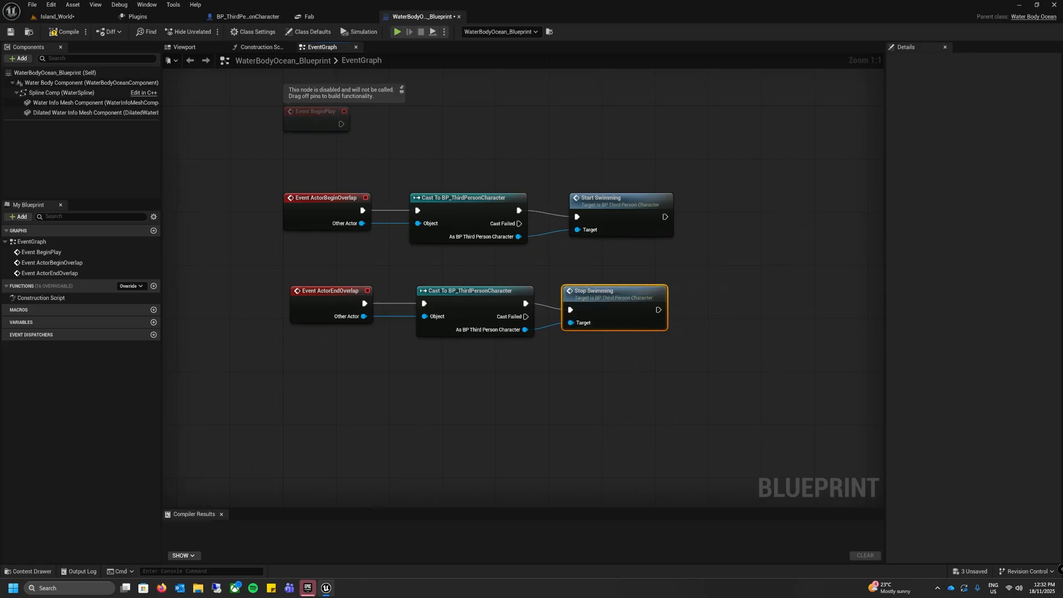
{"action": "left_click", "coordinate": [365, 367]}
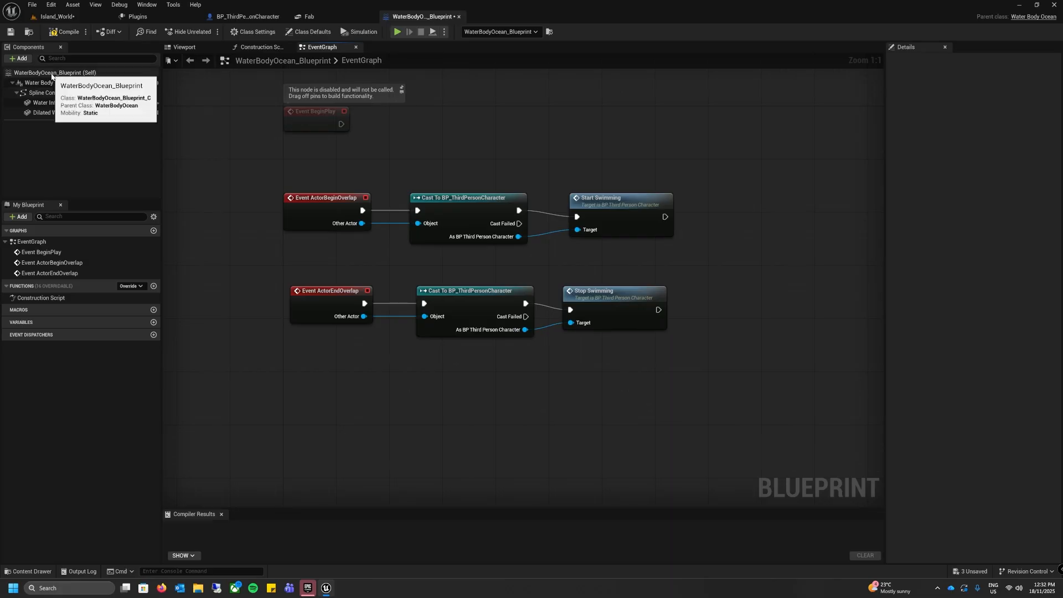
Step: Set the Collision Height Offset of WaterBodyOcean_Blueprint to -70 in its class defaults
{"action": "left_click", "coordinate": [31, 74]}
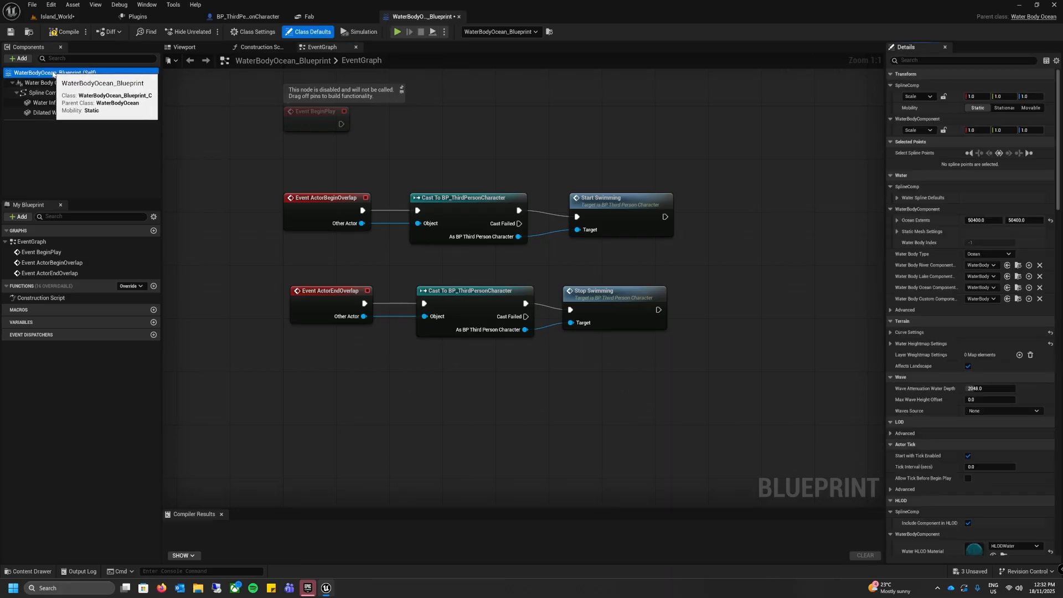
{"action": "left_click", "coordinate": [913, 58]}
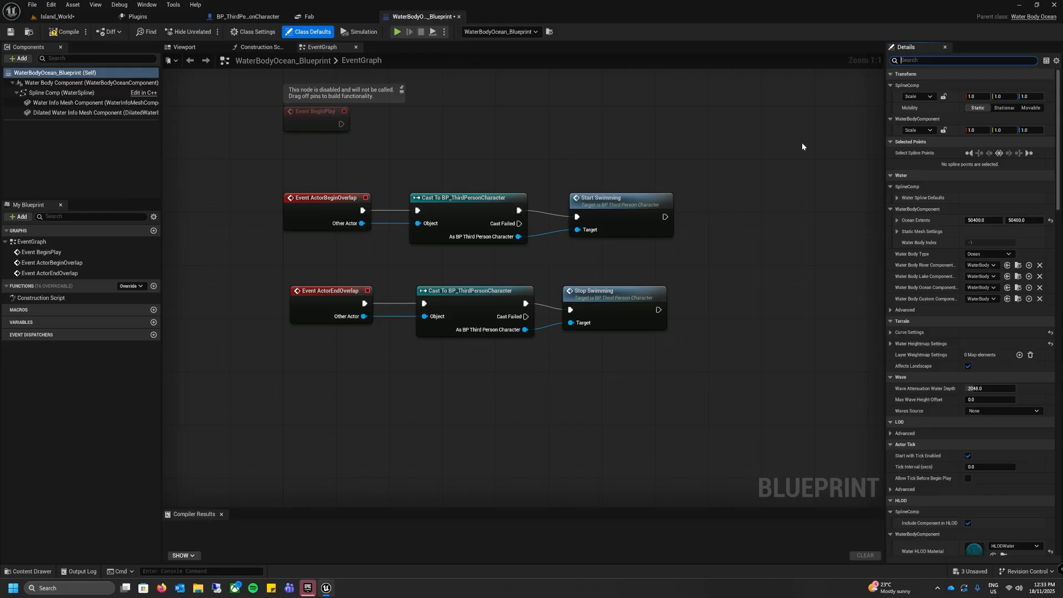
{"action": "type", "text": "offset"}
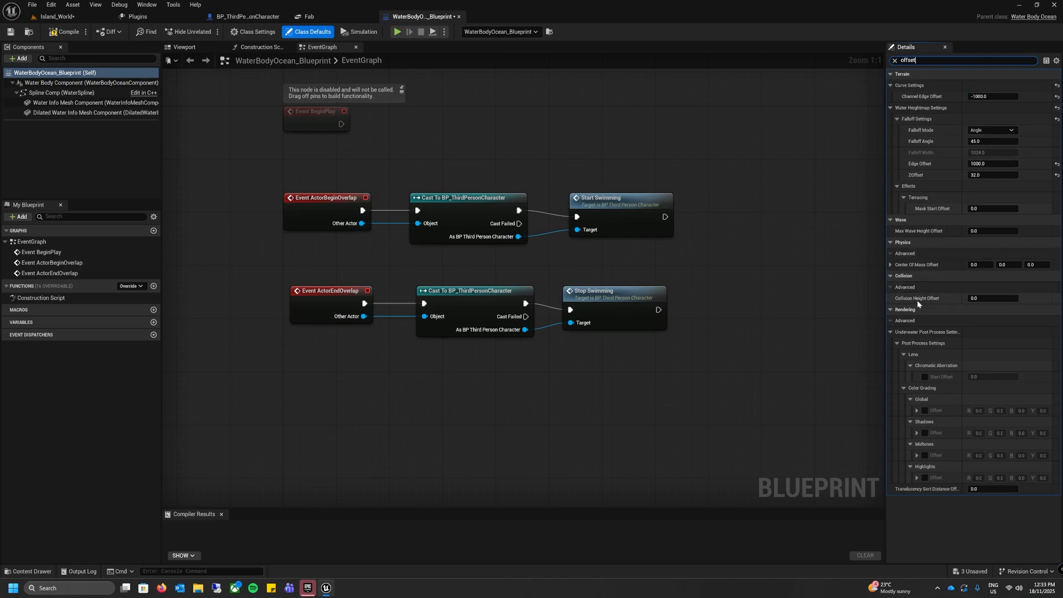
{"action": "mouse_move", "coordinate": [925, 302]}
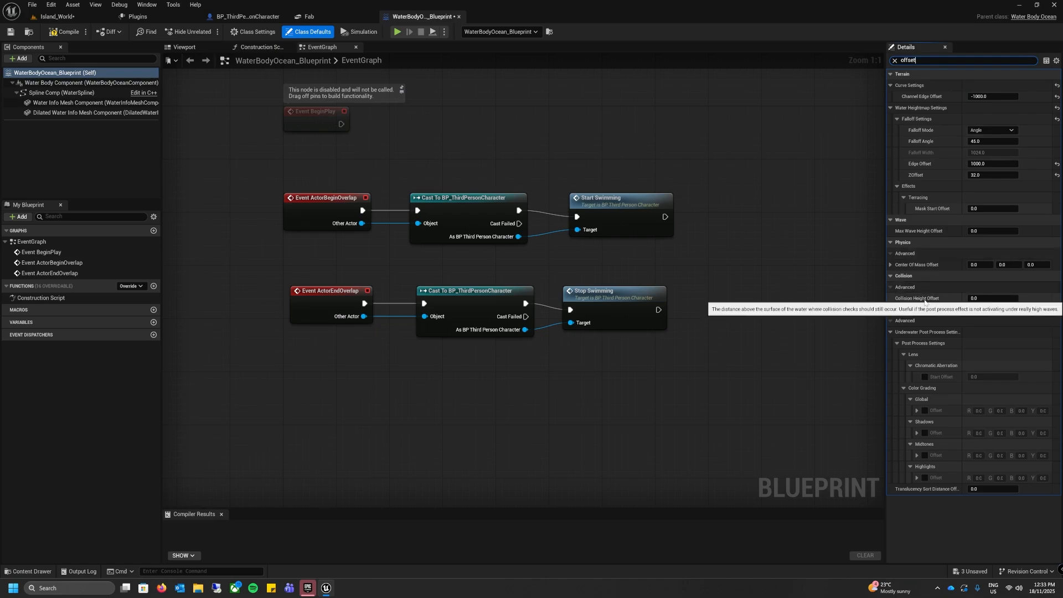
{"action": "left_click", "coordinate": [983, 297]}
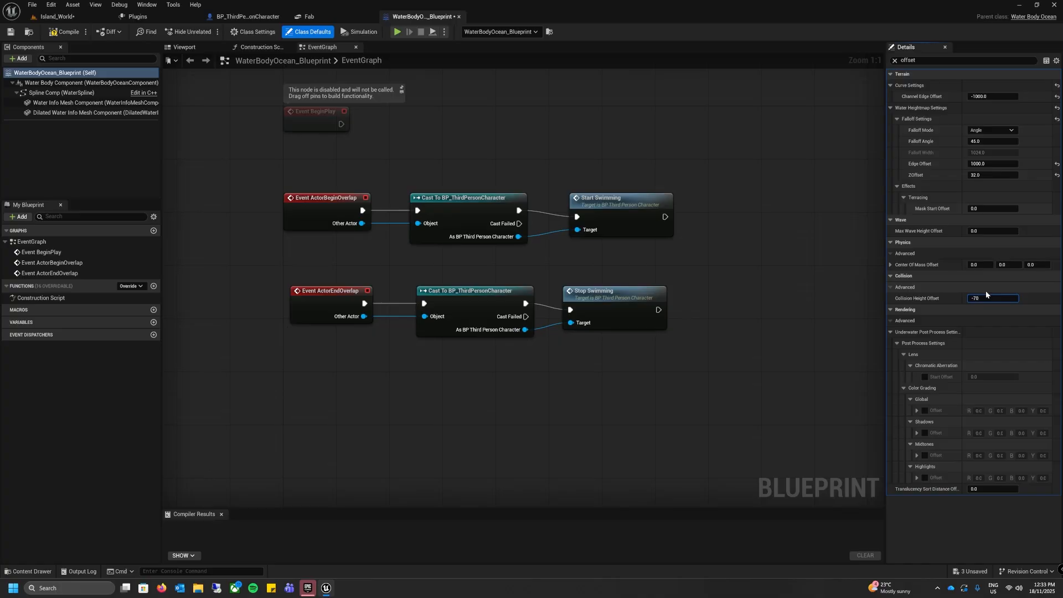
{"action": "key", "text": "Return"}
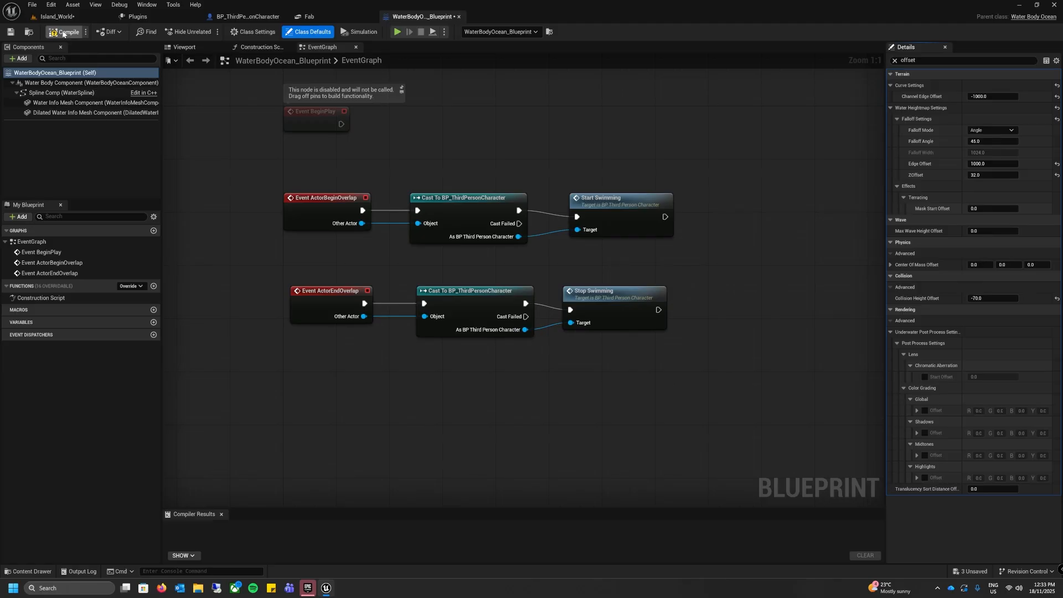
Step: Compile and save the ocean blueprint, and return to the Island_World level
{"action": "left_click", "coordinate": [64, 32]}
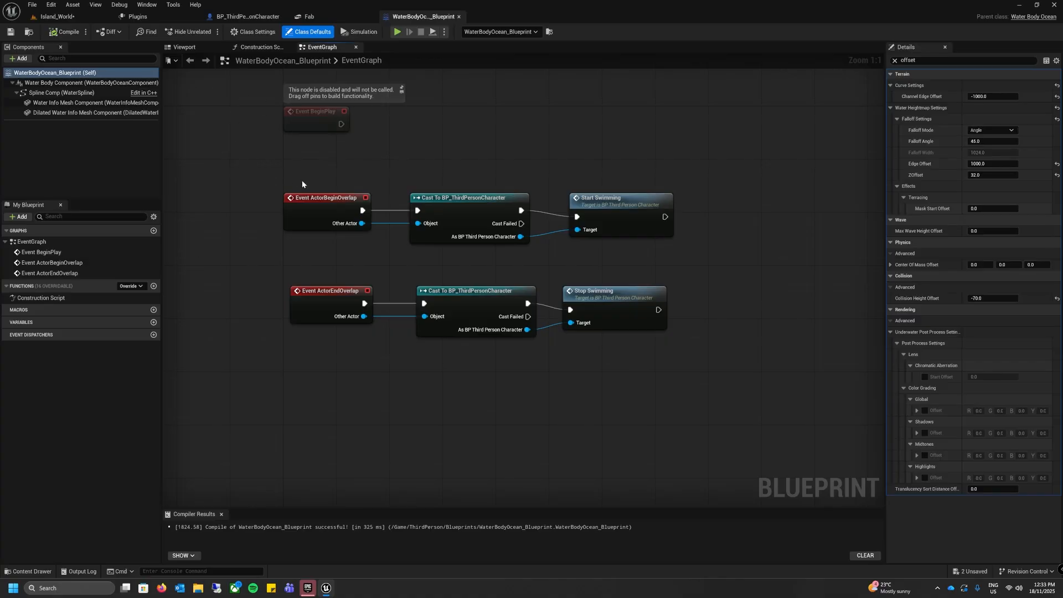
{"action": "left_click", "coordinate": [59, 16]}
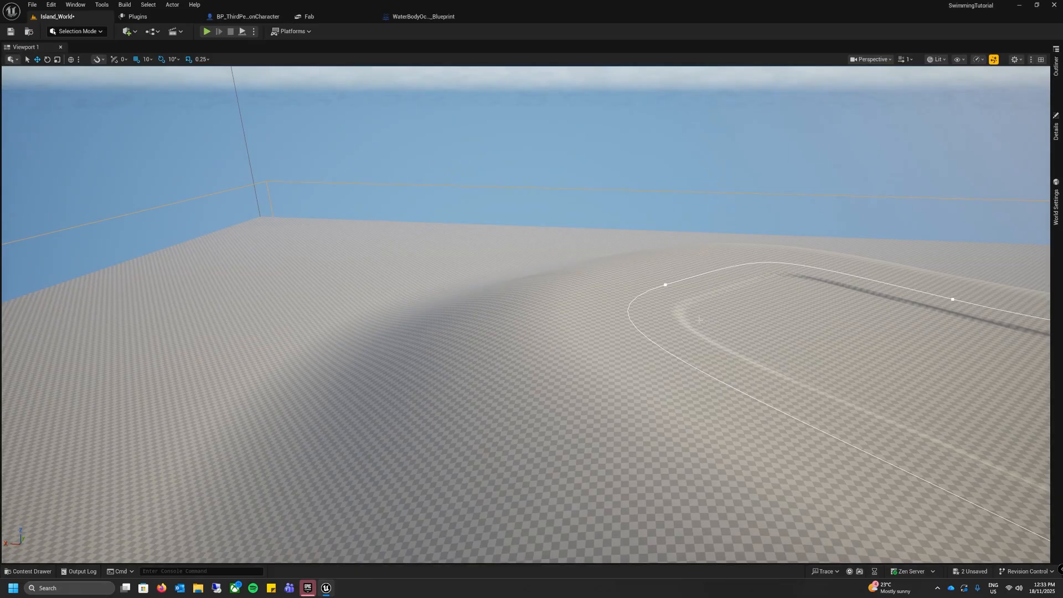
Step: Select the ocean's spline point near the island's edge to redraw the water, and clear the selection
{"action": "left_click", "coordinate": [665, 285]}
{"action": "left_click", "coordinate": [665, 285]}
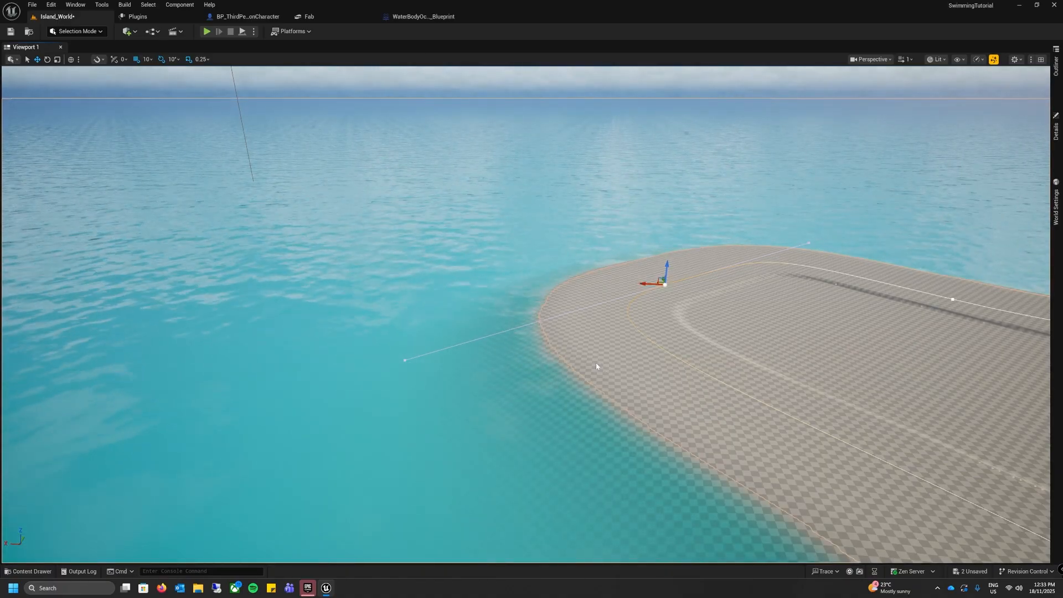
{"action": "key", "text": "Escape"}
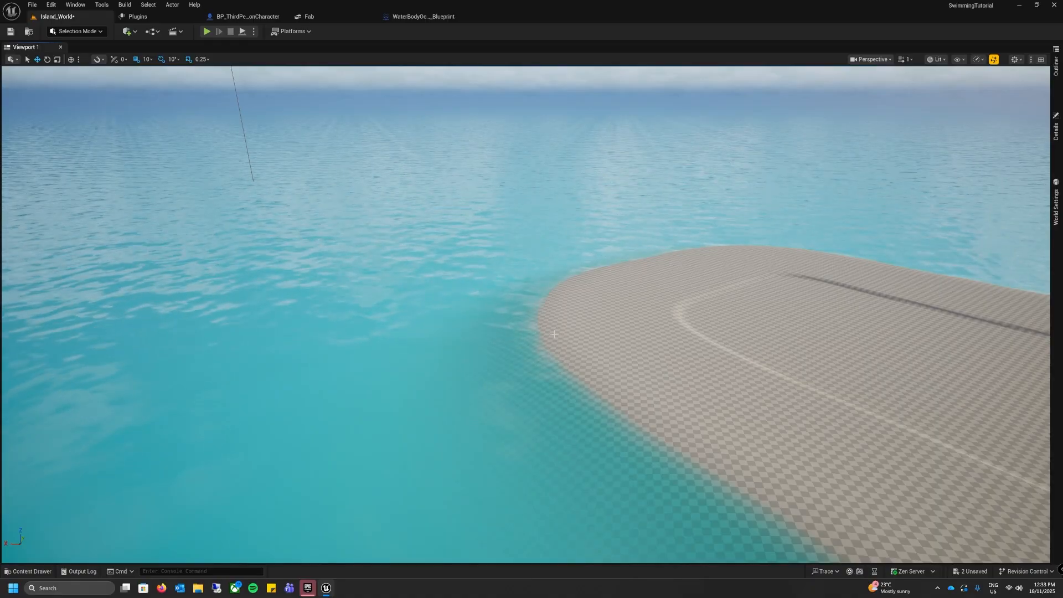
Step: Play the level from the island's shore, run the character into the ocean, test swimming at and below the surface, and end the session
{"action": "right_click", "coordinate": [555, 334]}
{"action": "left_click", "coordinate": [562, 325]}
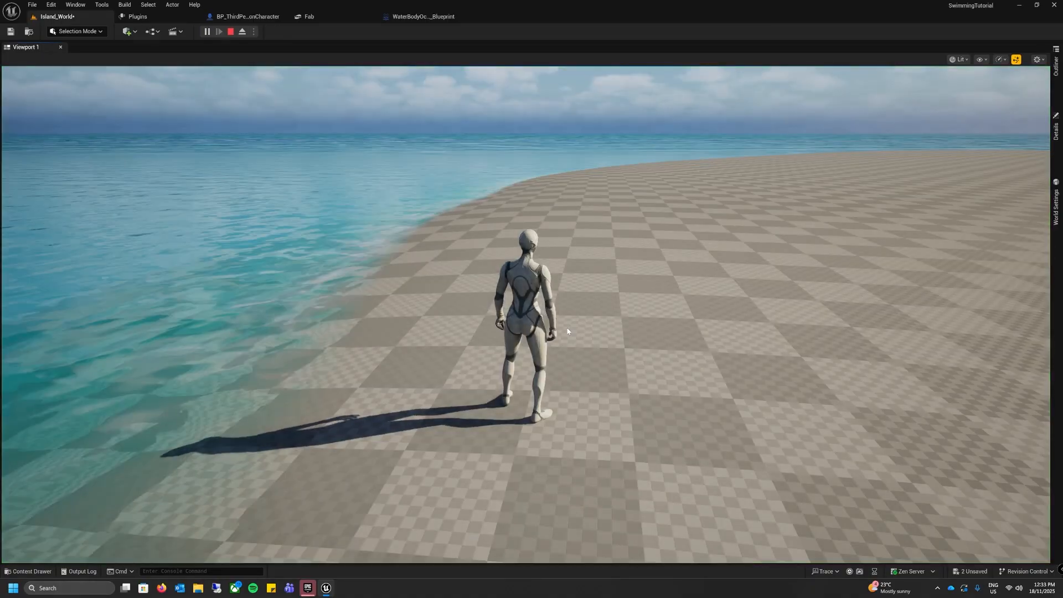
{"action": "left_click", "coordinate": [566, 331]}
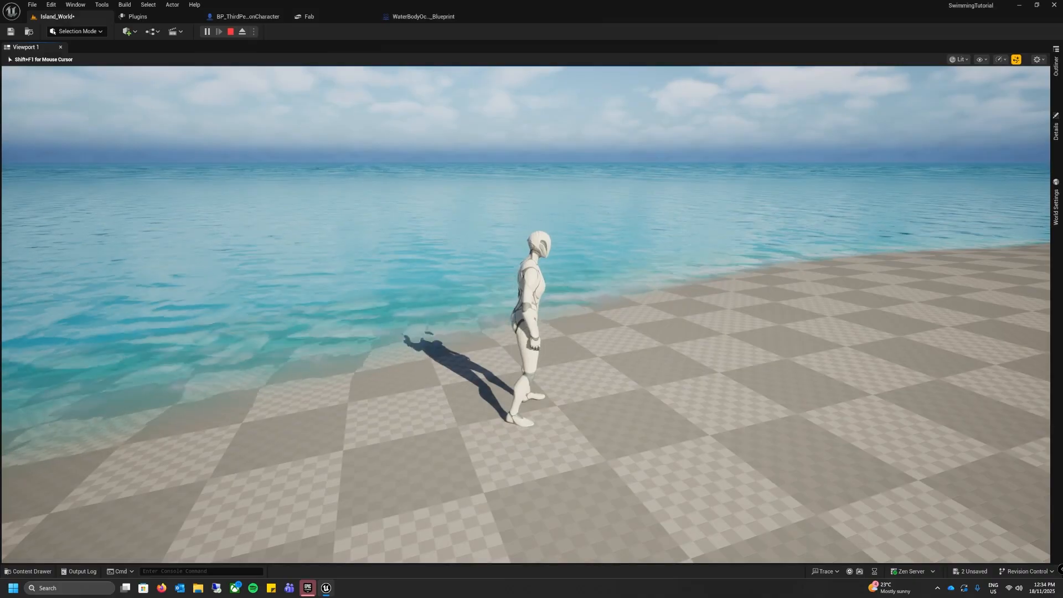
{"action": "key", "text": "w"}
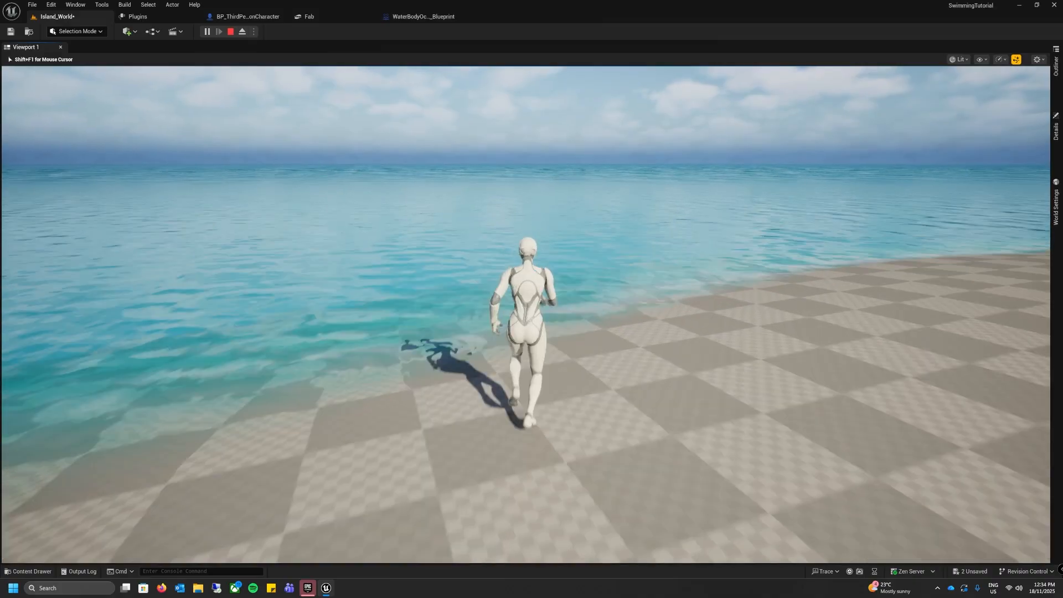
{"action": "key", "text": "w"}
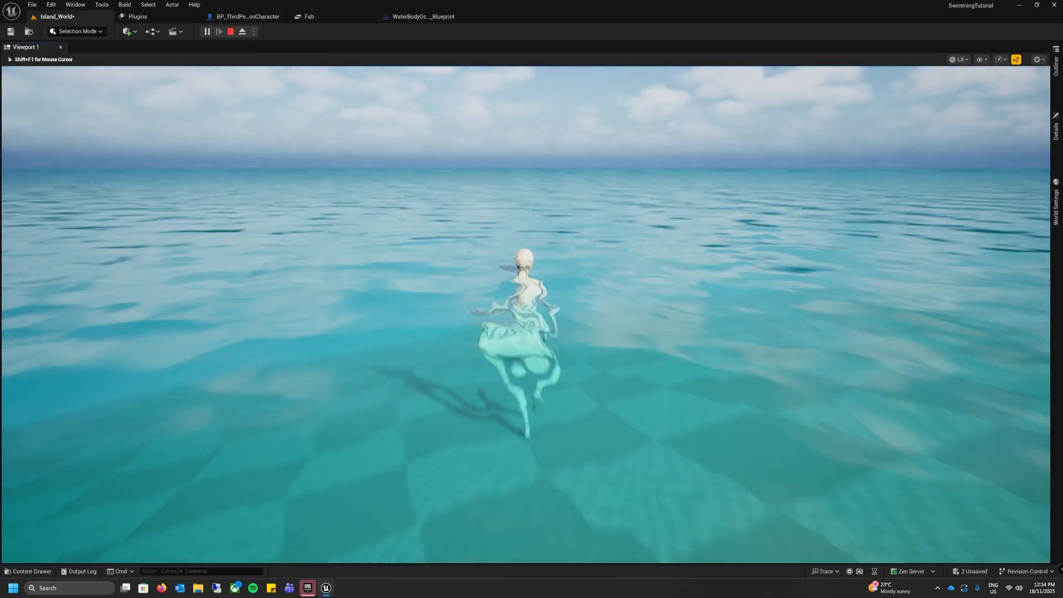
{"action": "key", "text": "w"}
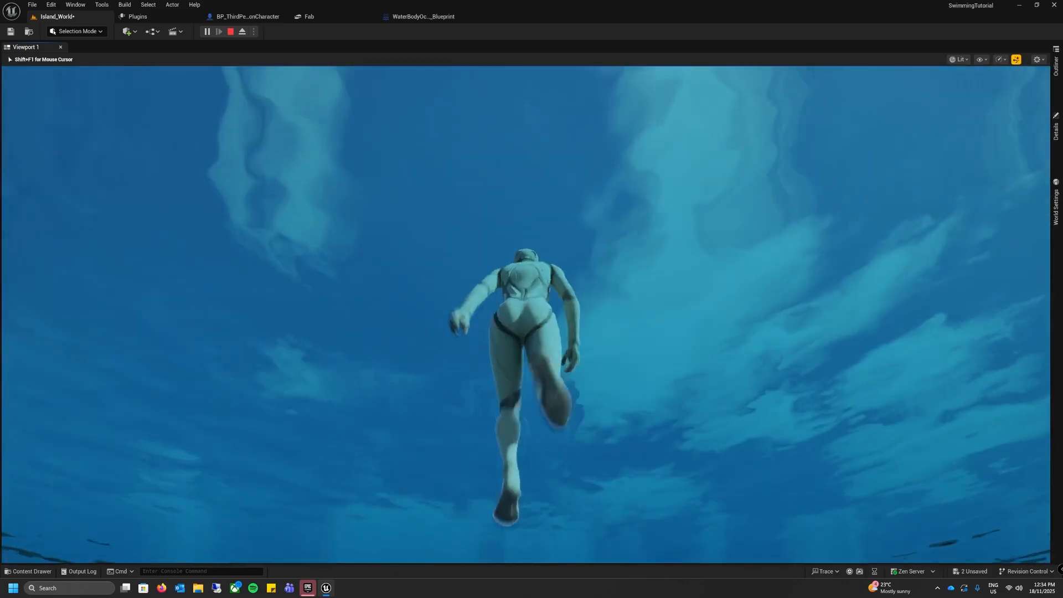
{"action": "key", "text": "w"}
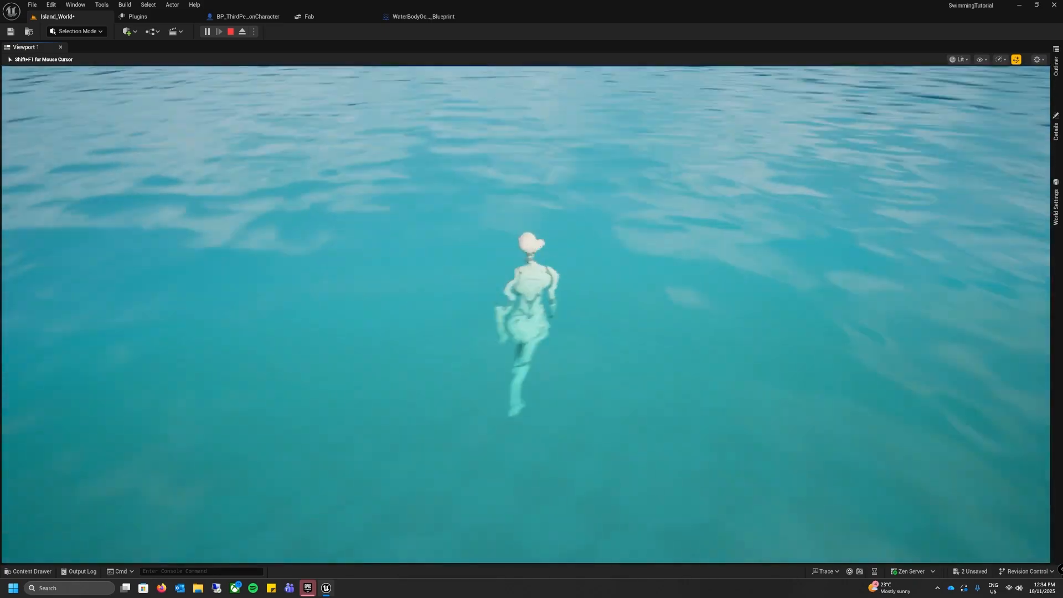
{"action": "key", "text": "w"}
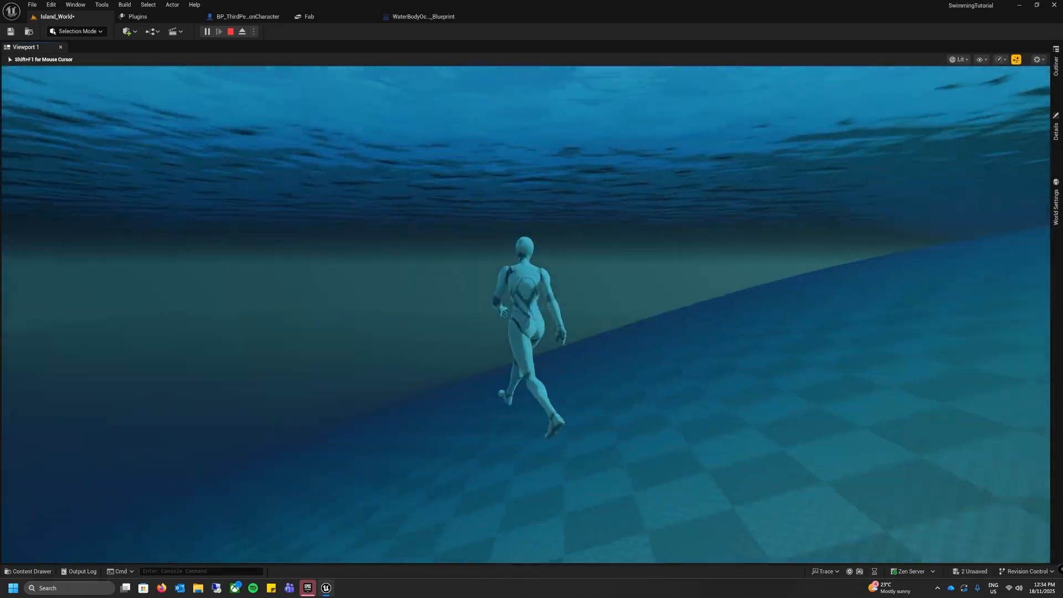
{"action": "key", "text": "w"}
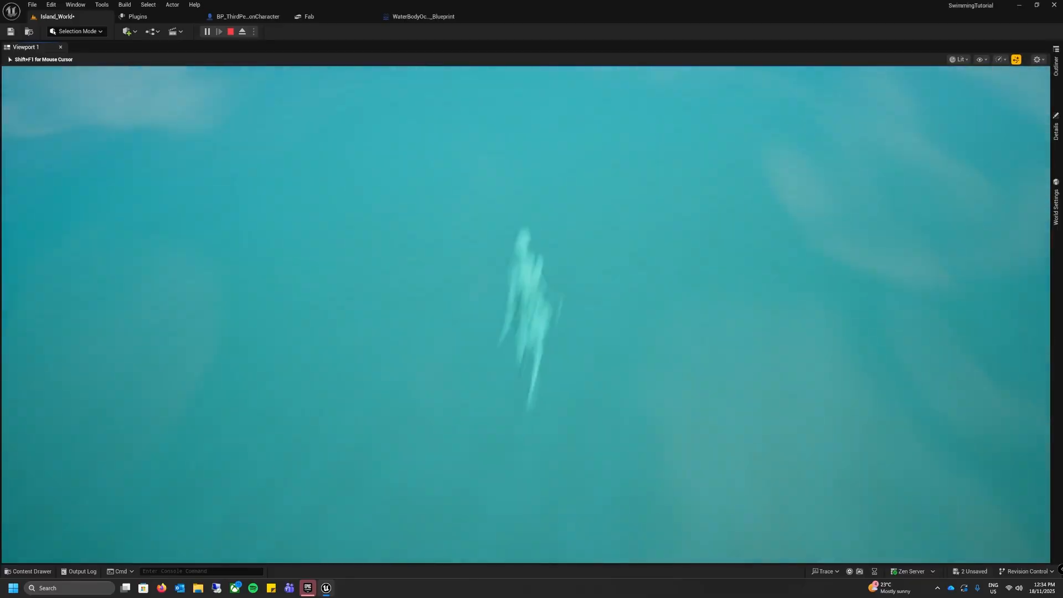
{"action": "key", "text": "w"}
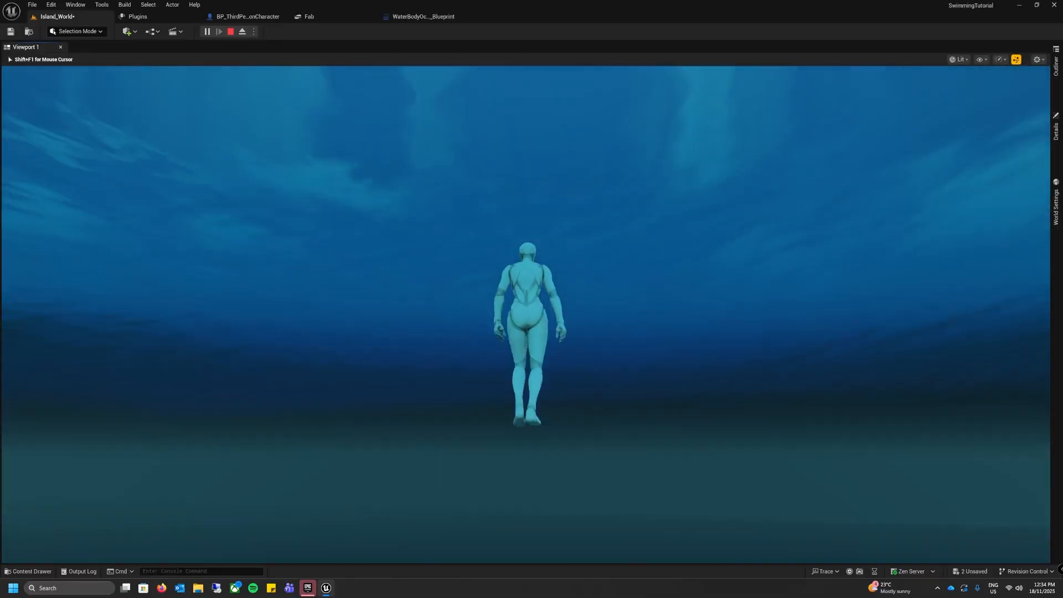
{"action": "key", "text": "w"}
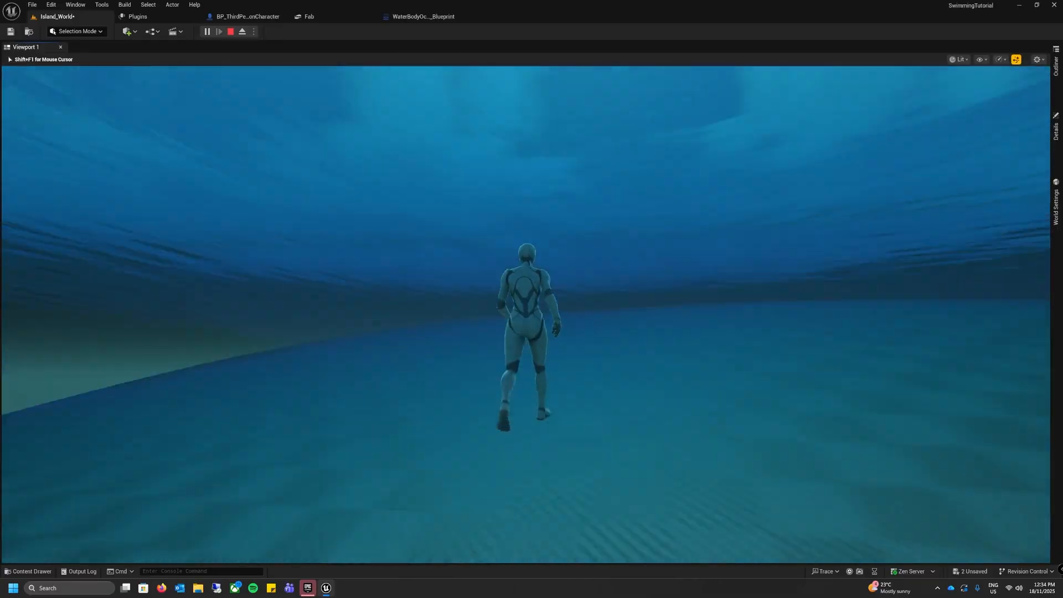
{"action": "key", "text": "w"}
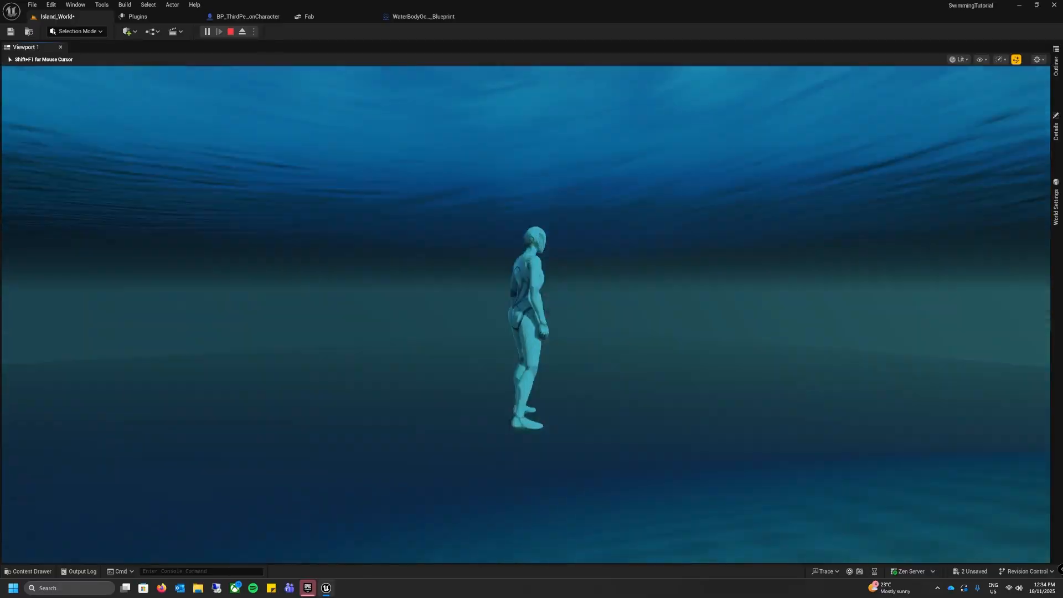
{"action": "key", "text": "w"}
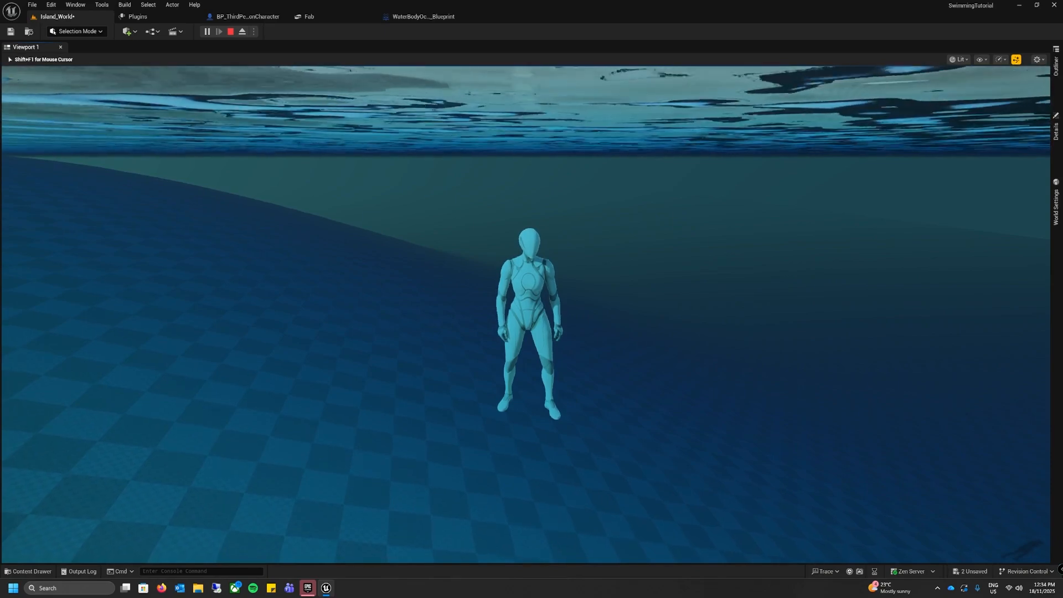
{"action": "key", "text": "Escape"}
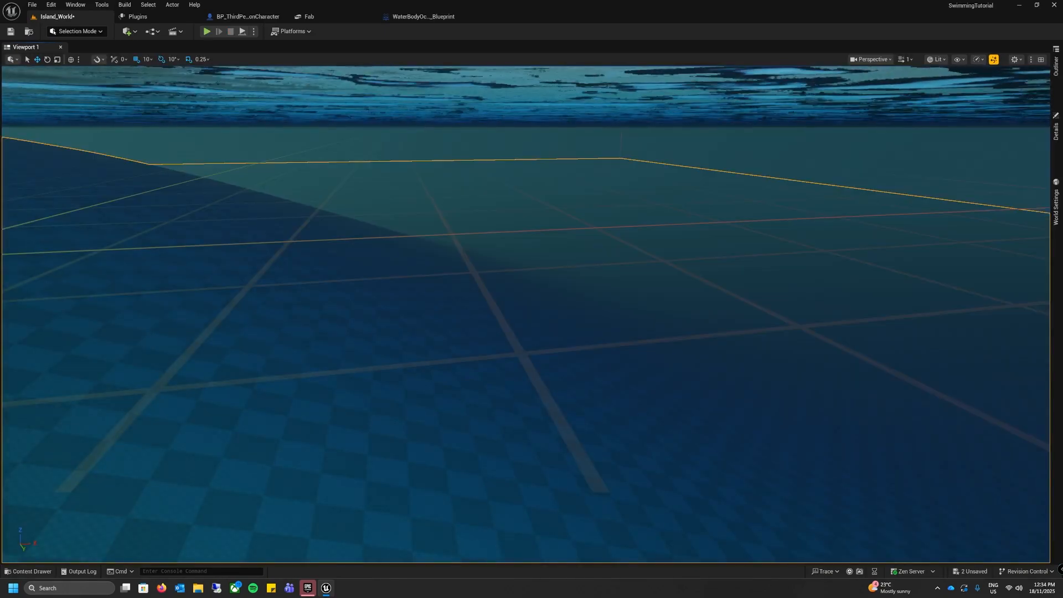
Step: Set Braking Deceleration Swimming to 150 on the Character Movement component of BP_ThirdPersonCharacter
{"action": "left_click", "coordinate": [232, 17]}
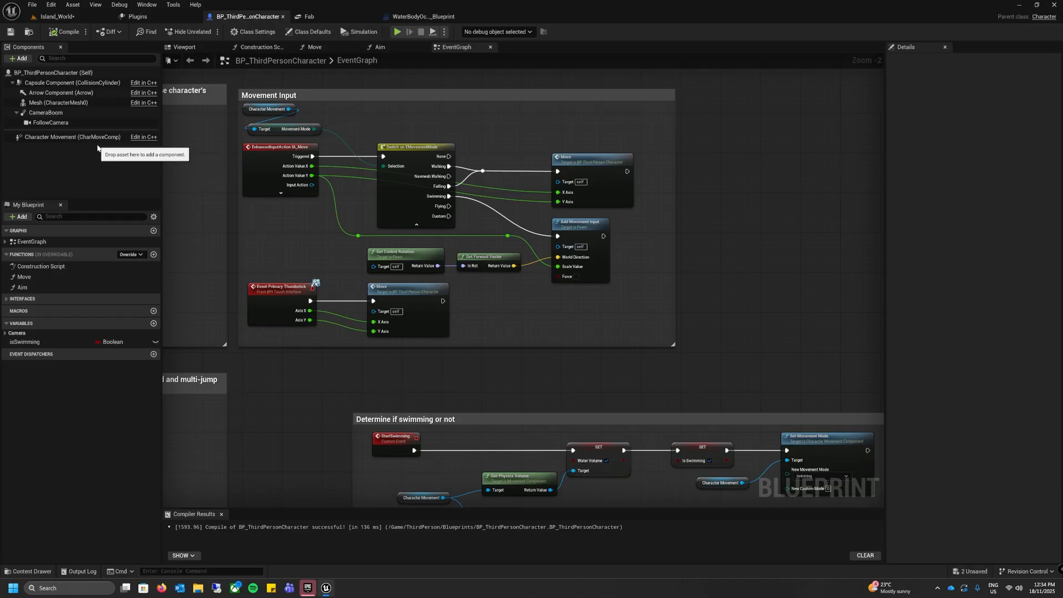
{"action": "left_click", "coordinate": [62, 139]}
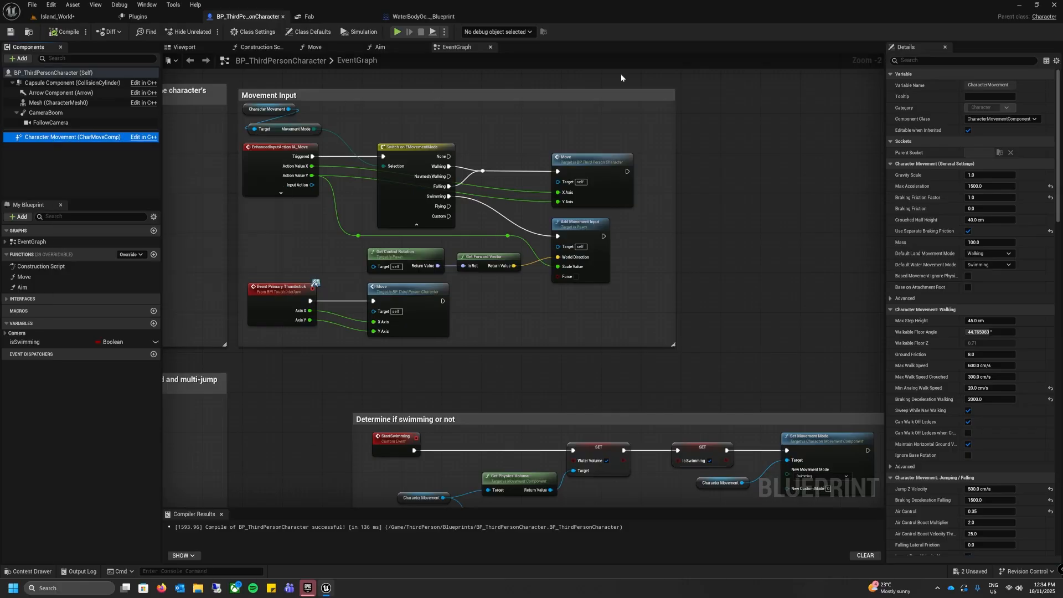
{"action": "left_click", "coordinate": [944, 61]}
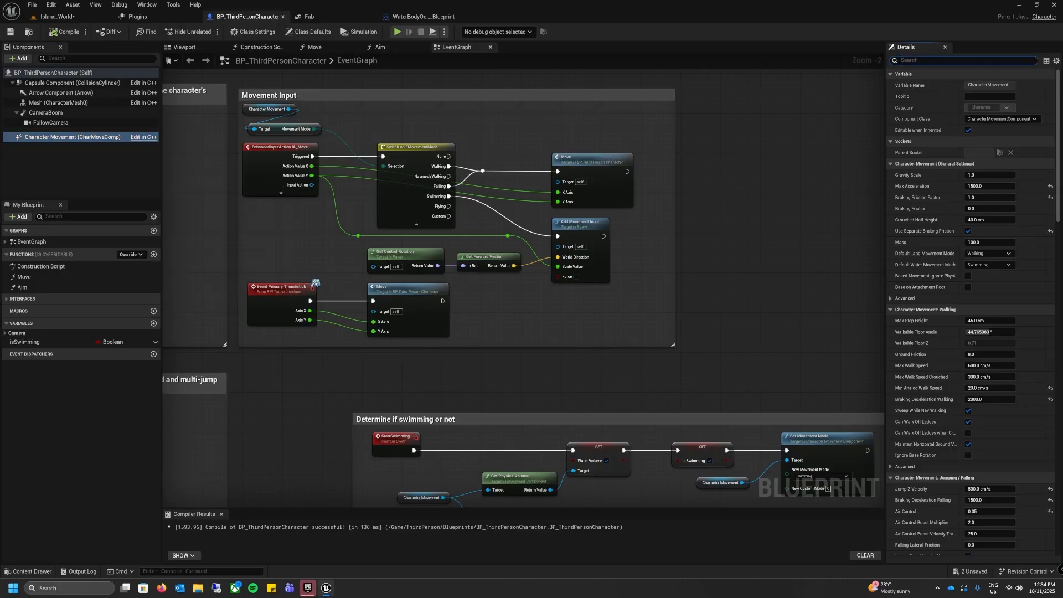
{"action": "type", "text": "swimming"}
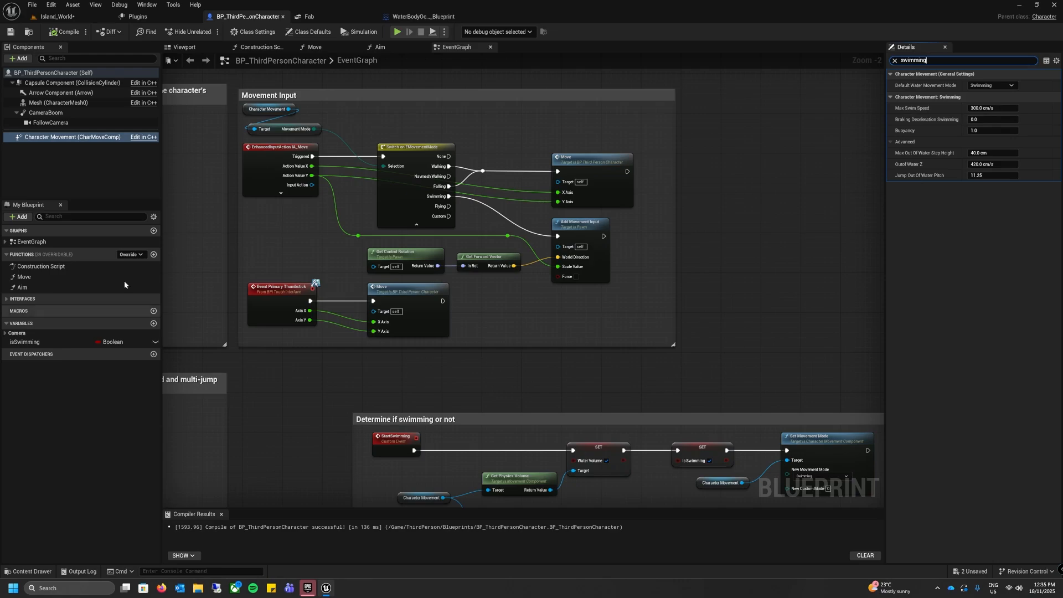
{"action": "left_click", "coordinate": [991, 119]}
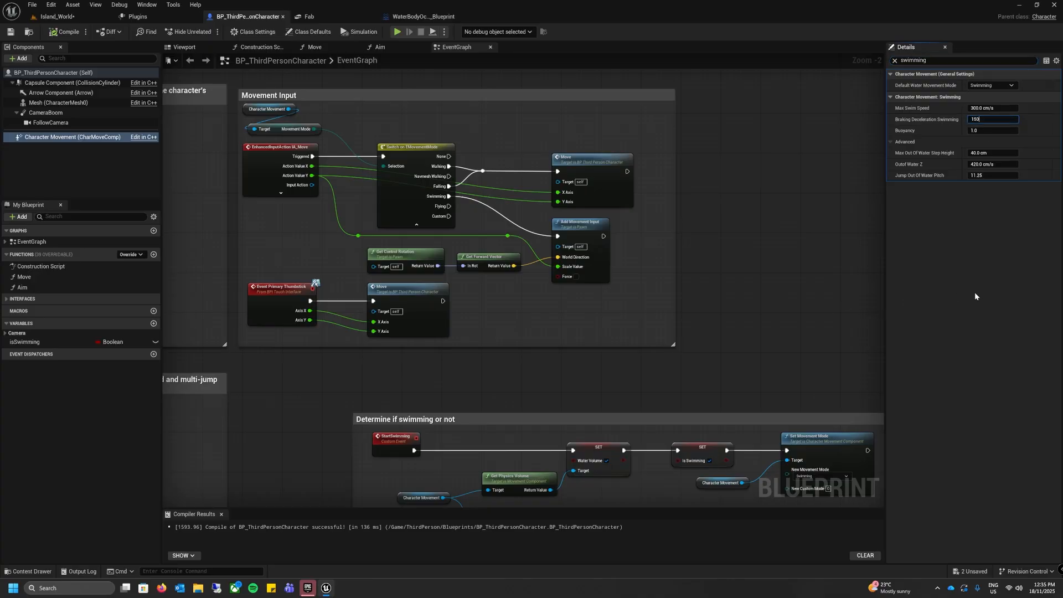
{"action": "key", "text": "Return"}
Step: Compile and save the character blueprint, and return to the Island_World level and save it
{"action": "left_click", "coordinate": [66, 31]}
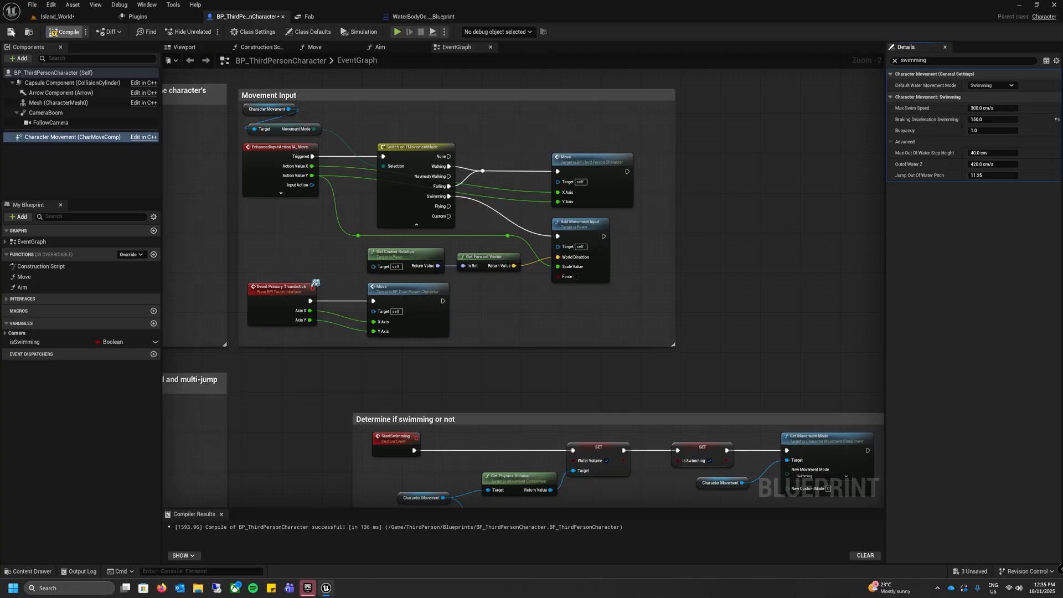
{"action": "left_click", "coordinate": [10, 32]}
{"action": "left_click", "coordinate": [55, 16]}
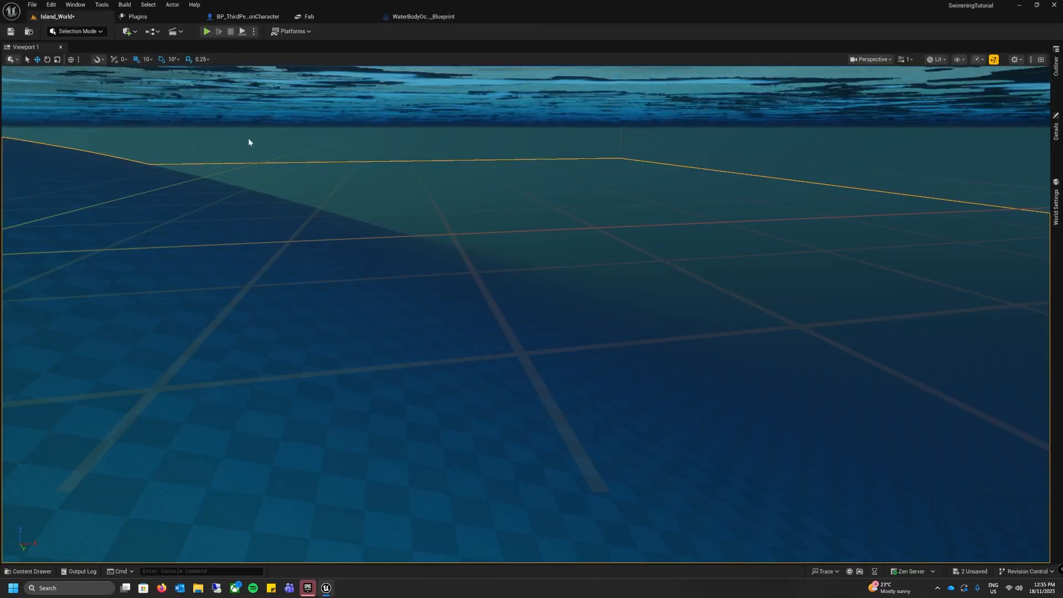
{"action": "right_click_drag", "start_coordinate": [313, 161], "coordinate": [309, 105]}
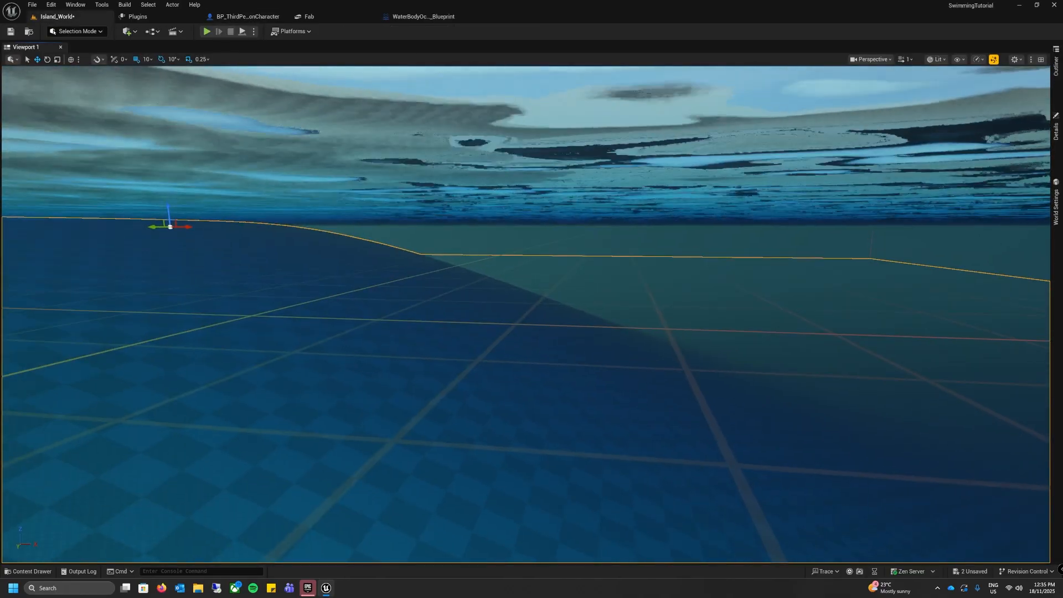
{"action": "key", "text": "ctrl+s"}
Step: Set all the viewport's scalability groups to Medium
{"action": "right_click_drag", "start_coordinate": [388, 195], "coordinate": [573, 205]}
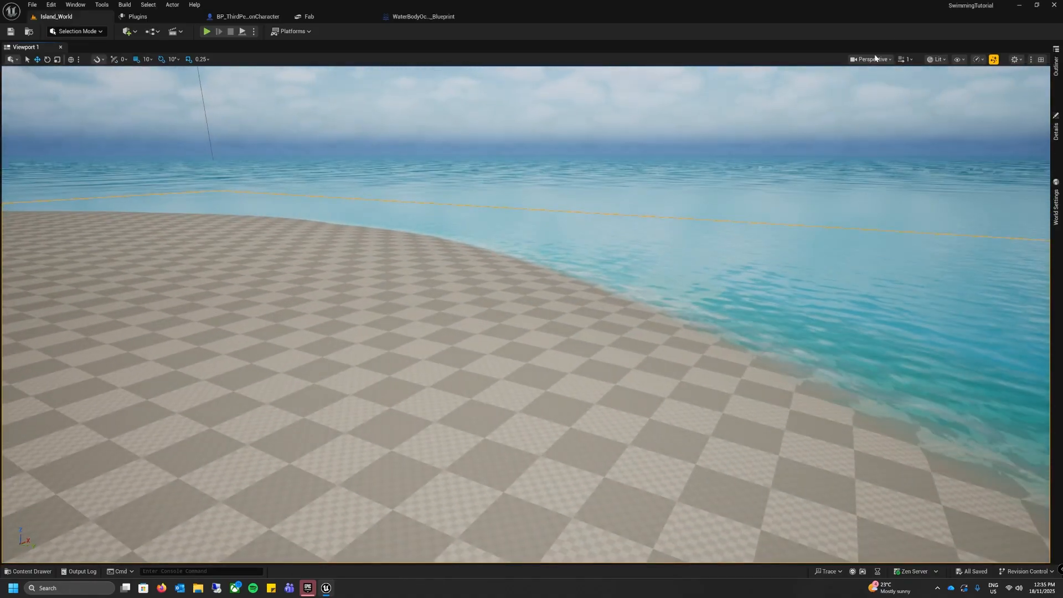
{"action": "left_click", "coordinate": [995, 60]}
{"action": "mouse_move", "coordinate": [1020, 108]}
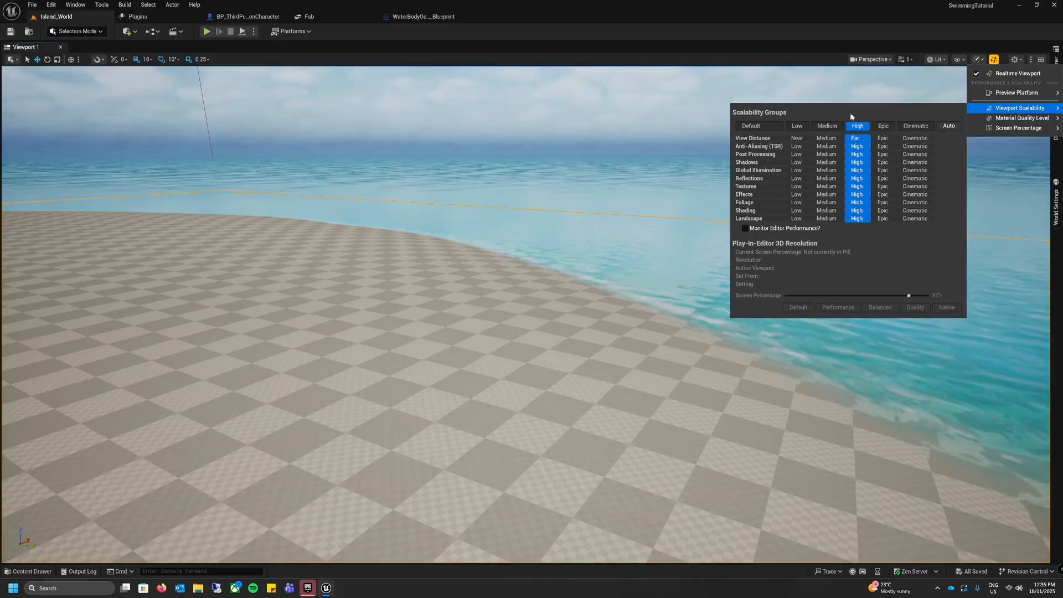
{"action": "left_click", "coordinate": [827, 126]}
{"action": "left_click", "coordinate": [534, 299]}
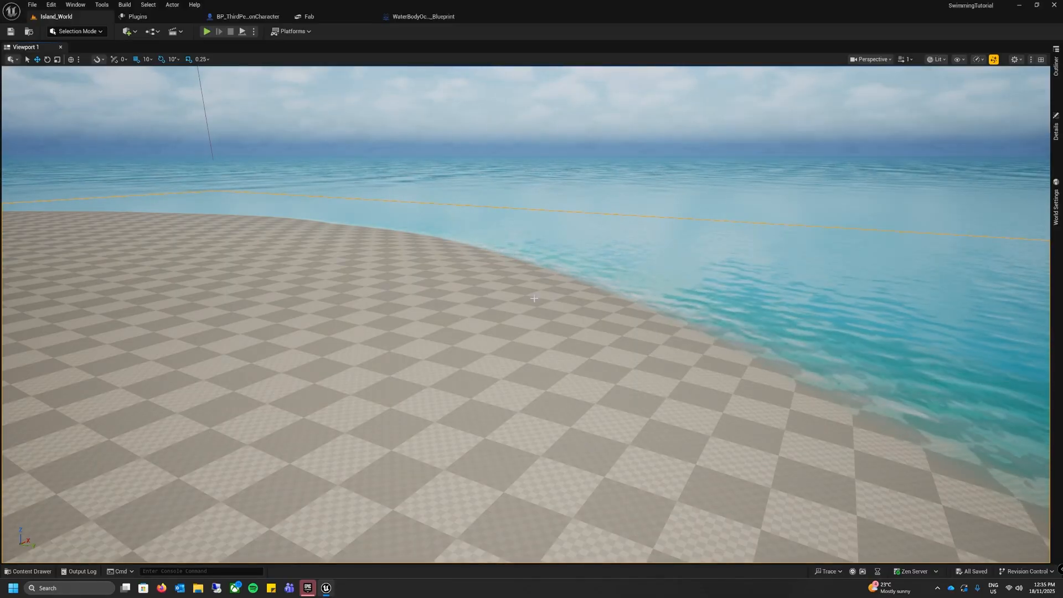
Step: Play the level from the shoreline, swim the character underwater to test the braking deceleration, and stop the session
{"action": "right_click", "coordinate": [550, 294]}
{"action": "left_click", "coordinate": [592, 555]}
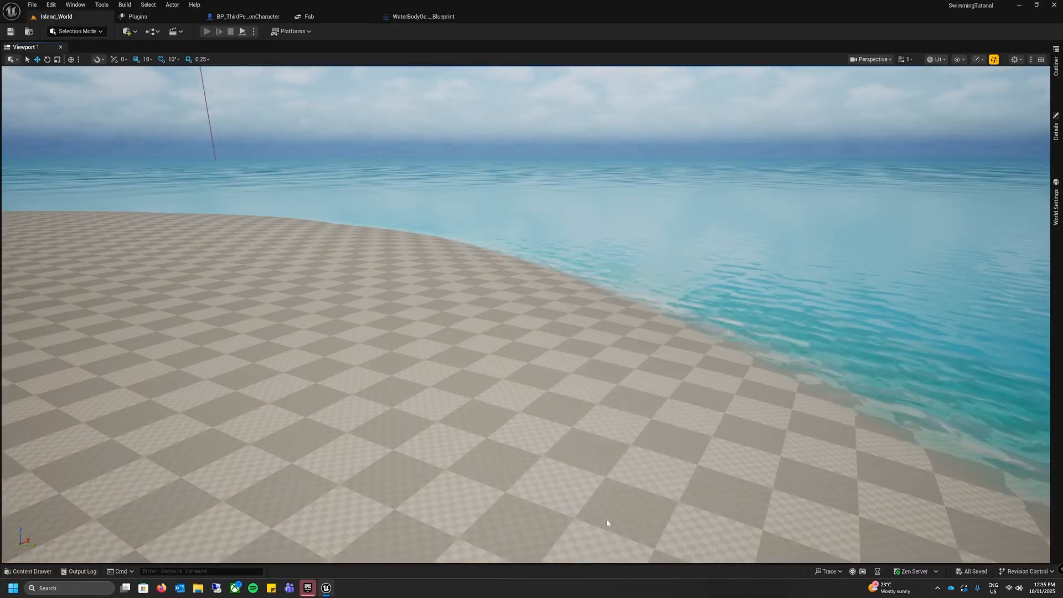
{"action": "key", "text": "w"}
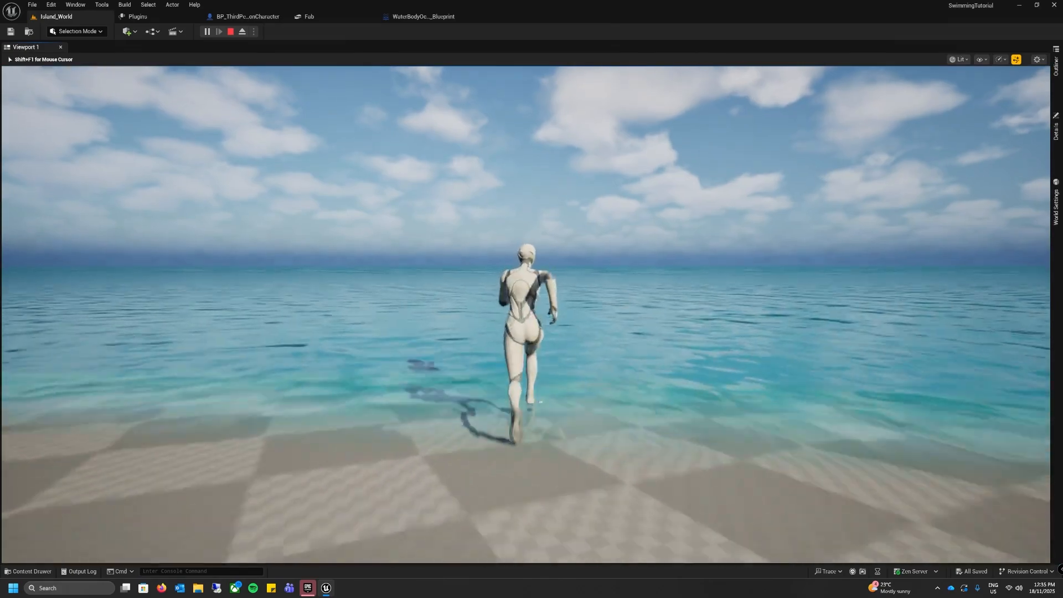
{"action": "key", "text": "w"}
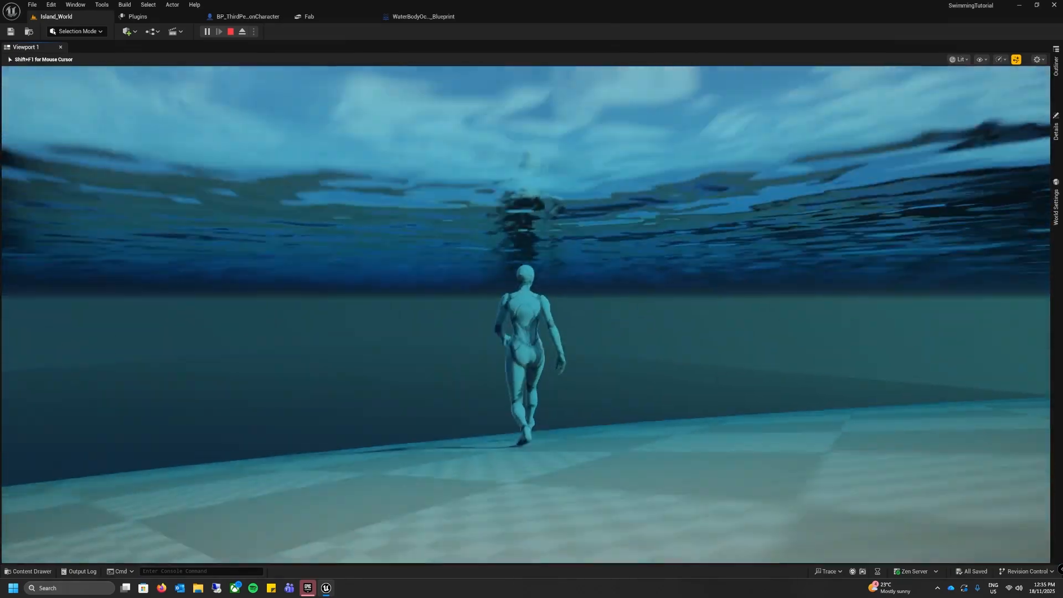
{"action": "key", "text": "w"}
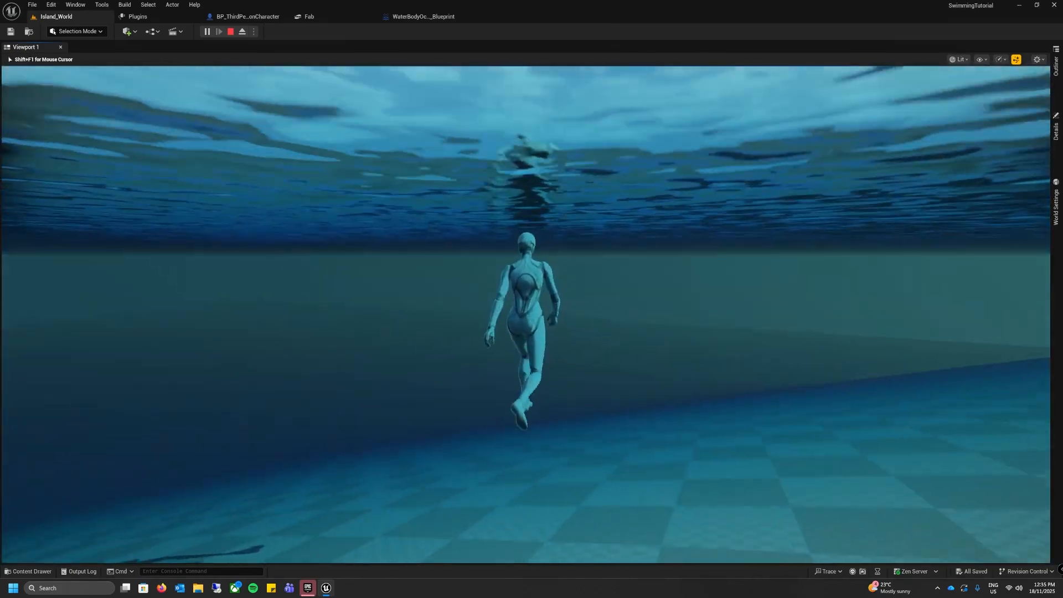
{"action": "key", "text": "w"}
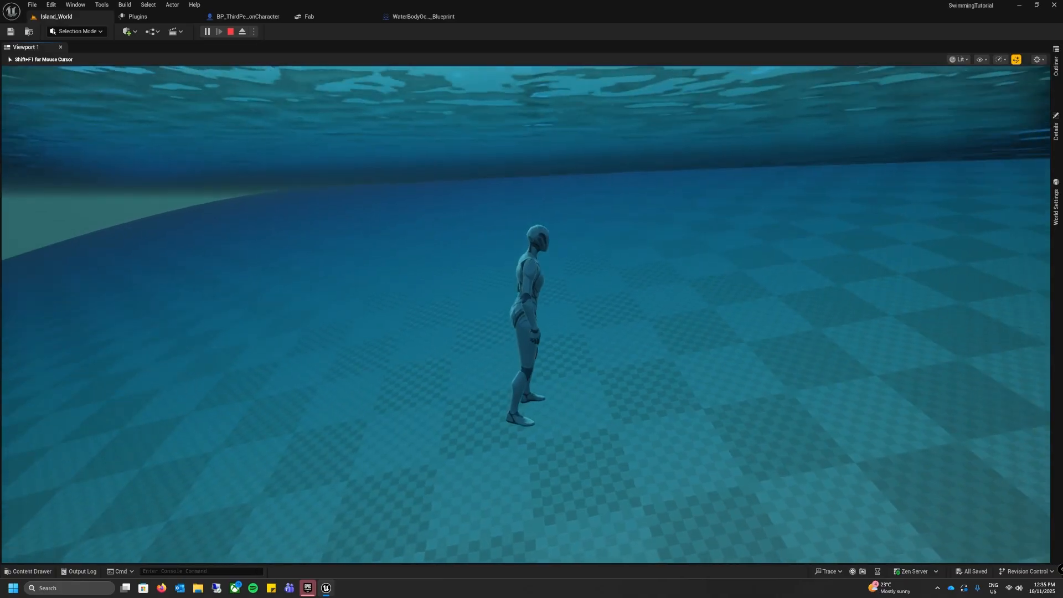
{"action": "key", "text": "Escape"}
Step: Swim the character forward underwater in the running play session and look around
{"action": "key", "text": "w"}
{"action": "mouse_move", "coordinate": [420, 376]}
{"action": "right_mouse_down"}
{"action": "mouse_move", "coordinate": [420, 221]}
{"action": "mouse_move", "coordinate": [419, 365]}
{"action": "right_mouse_up"}
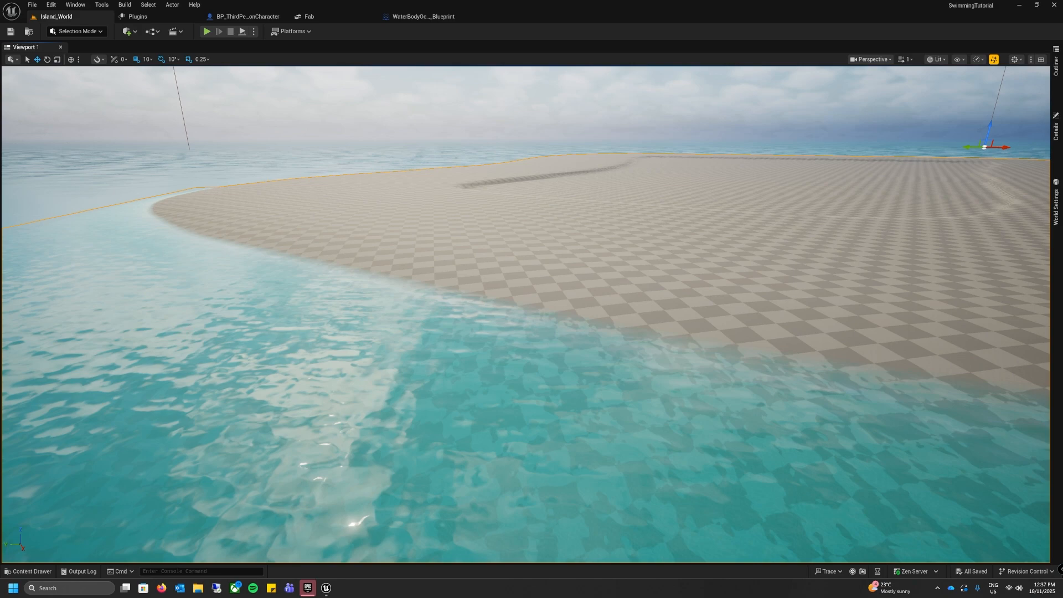
Step: Create a folder named Animations in the project's Content folder
{"action": "left_click", "coordinate": [31, 571]}
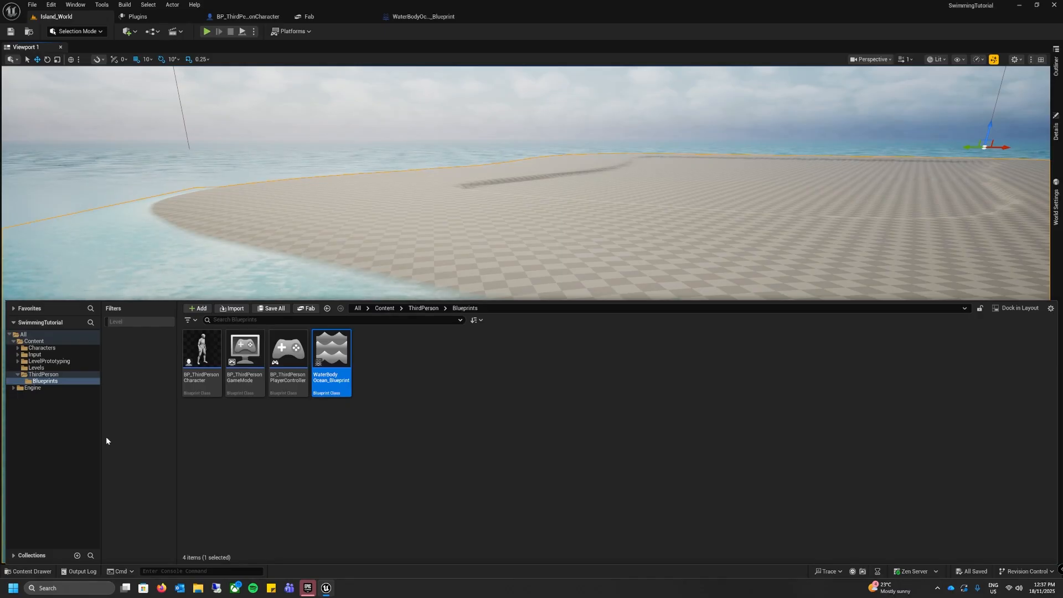
{"action": "left_click", "coordinate": [33, 341]}
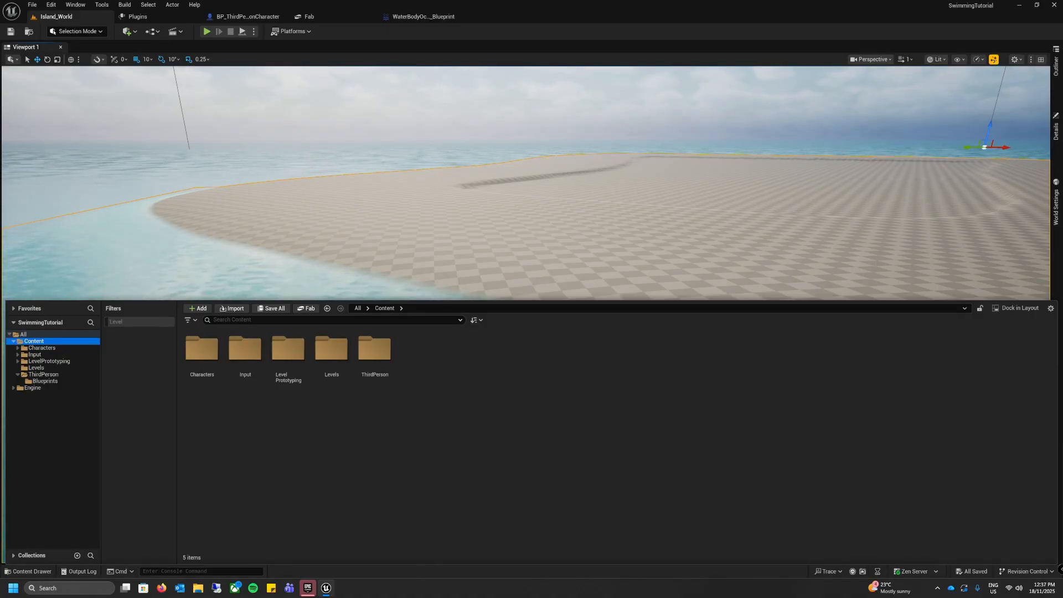
{"action": "left_click", "coordinate": [225, 445]}
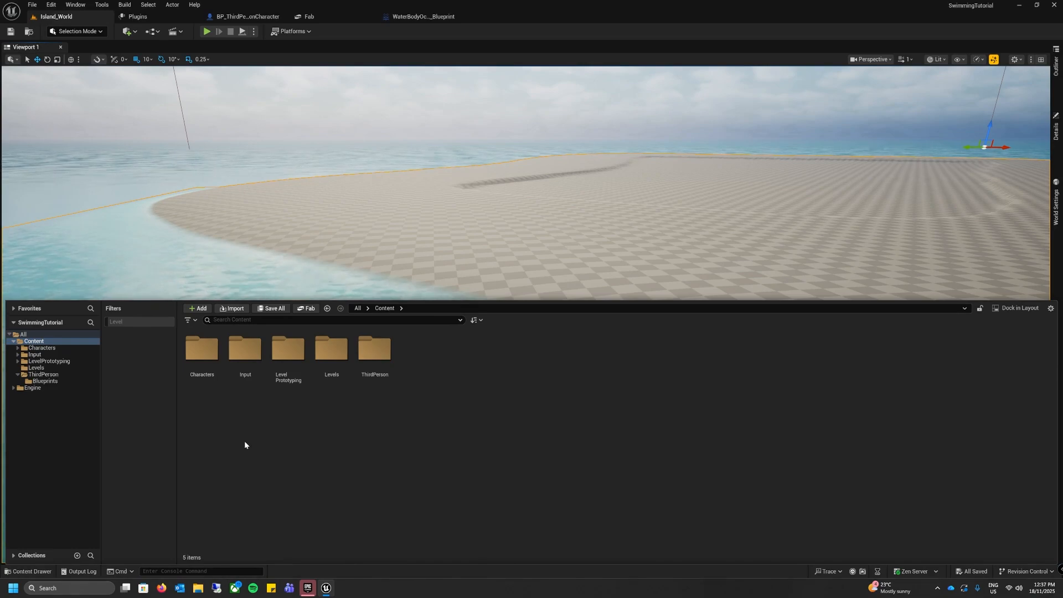
{"action": "right_click", "coordinate": [227, 442]}
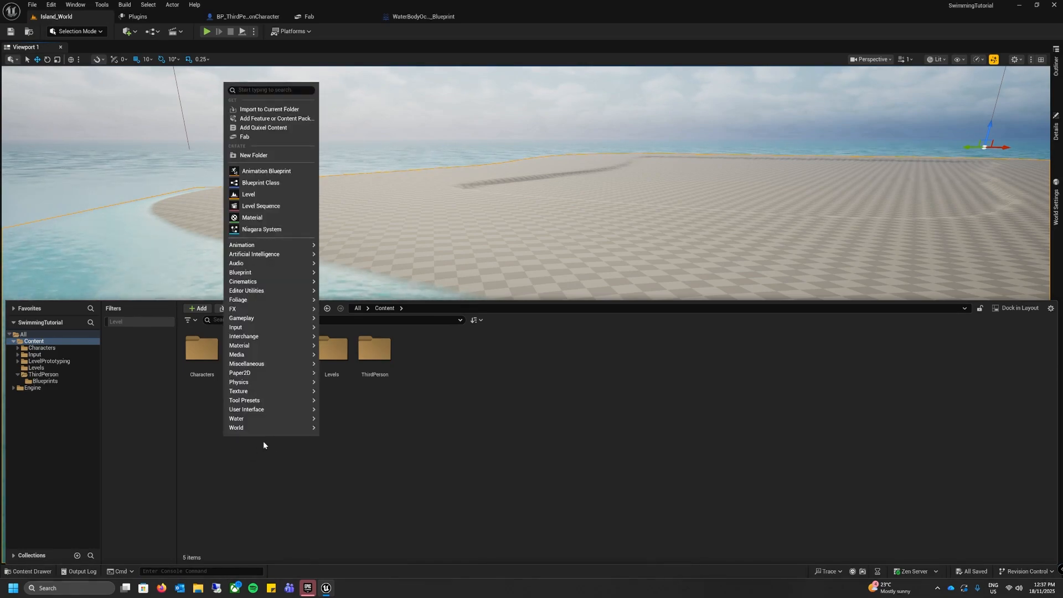
{"action": "left_click", "coordinate": [255, 155]}
{"action": "type", "text": "Animations"}
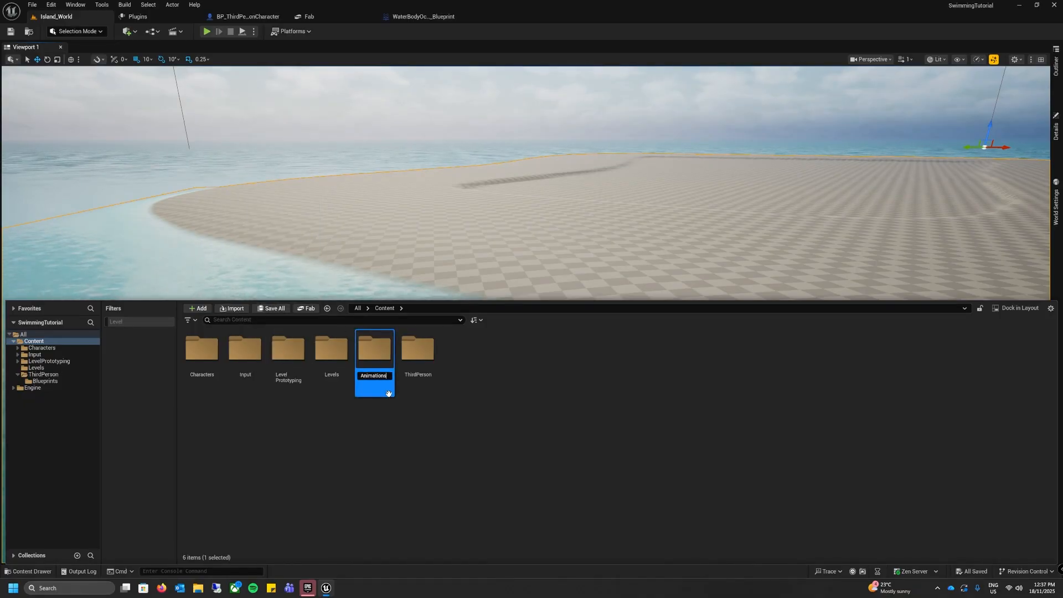
{"action": "key", "text": "Return"}
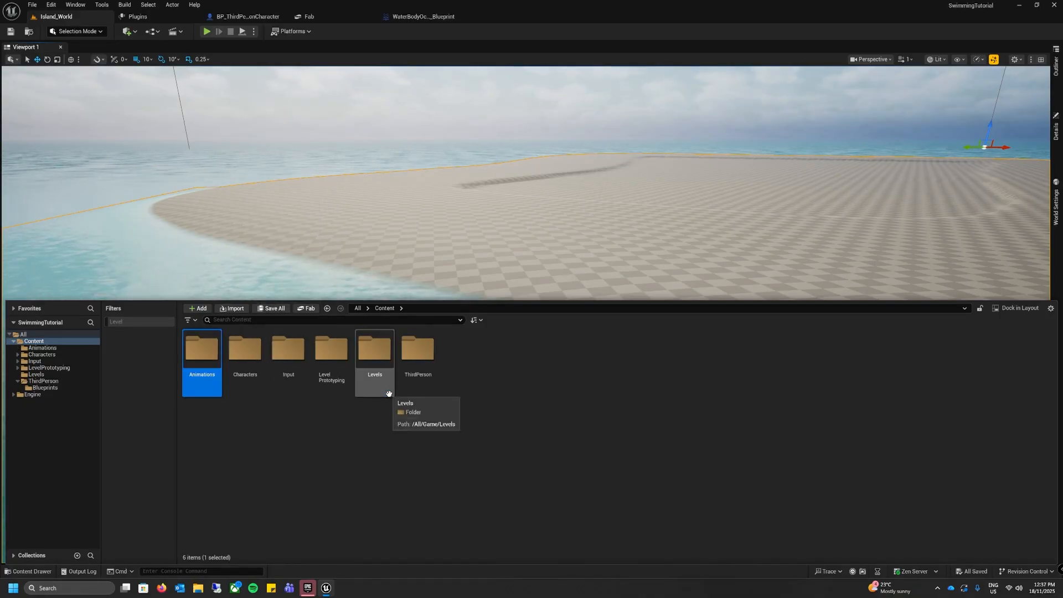
Step: Create a subfolder named Swimming inside the Animations folder
{"action": "double_click", "coordinate": [205, 350]}
{"action": "key", "text": "ctrl+shift+n"}
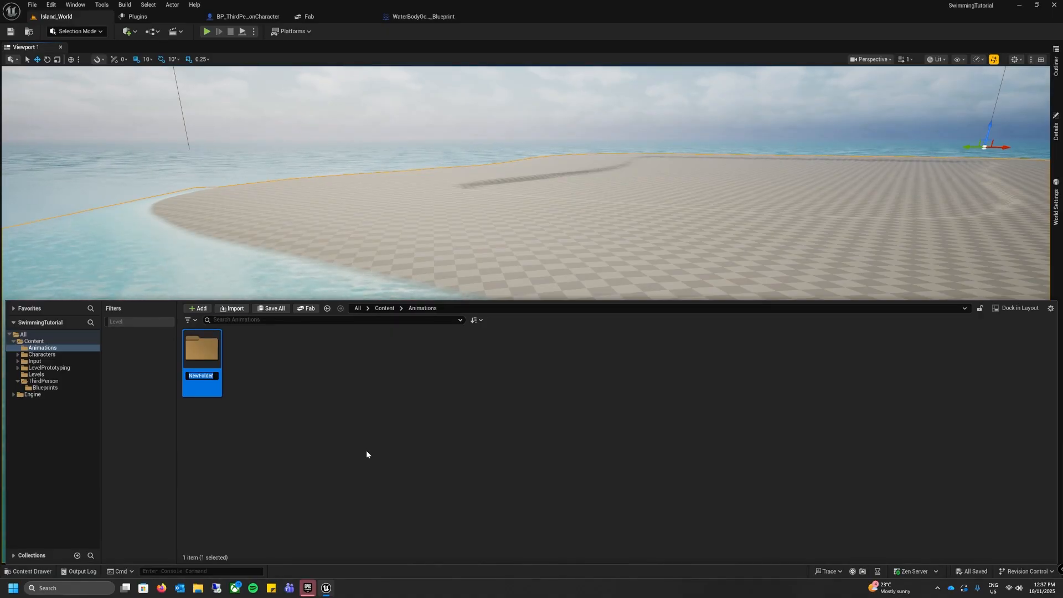
{"action": "type", "text": "Swimming"}
{"action": "key", "text": "Return"}
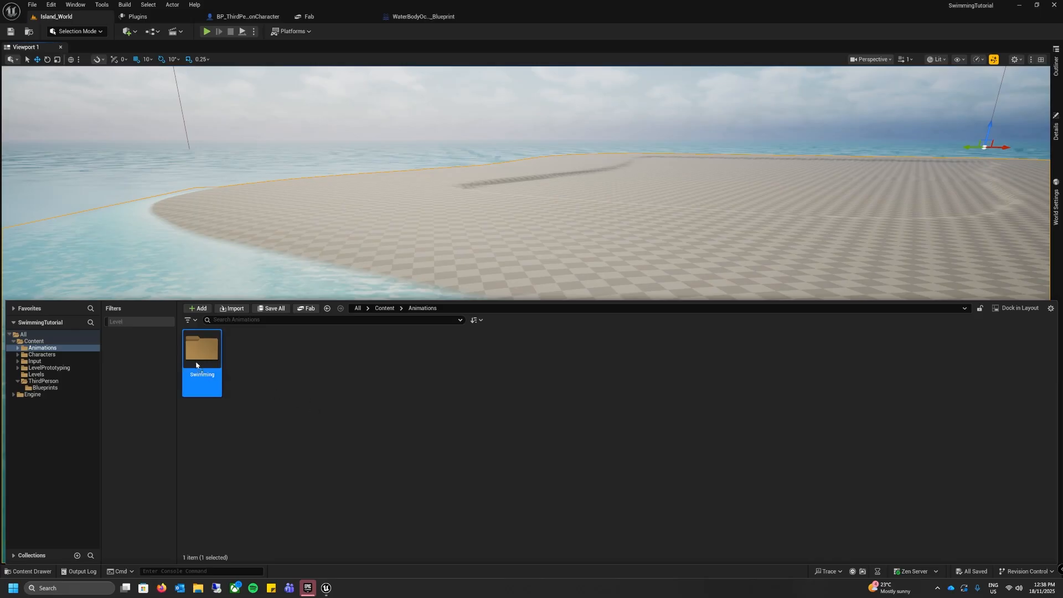
Step: Import Swimming_UE.fbx into the Swimming folder as animation only, using the SK_Mannequin skeleton
{"action": "mouse_move", "coordinate": [190, 359]}
{"action": "left_mouse_down"}
{"action": "mouse_move", "coordinate": [272, 349]}
{"action": "mouse_move", "coordinate": [194, 361]}
{"action": "left_mouse_up"}
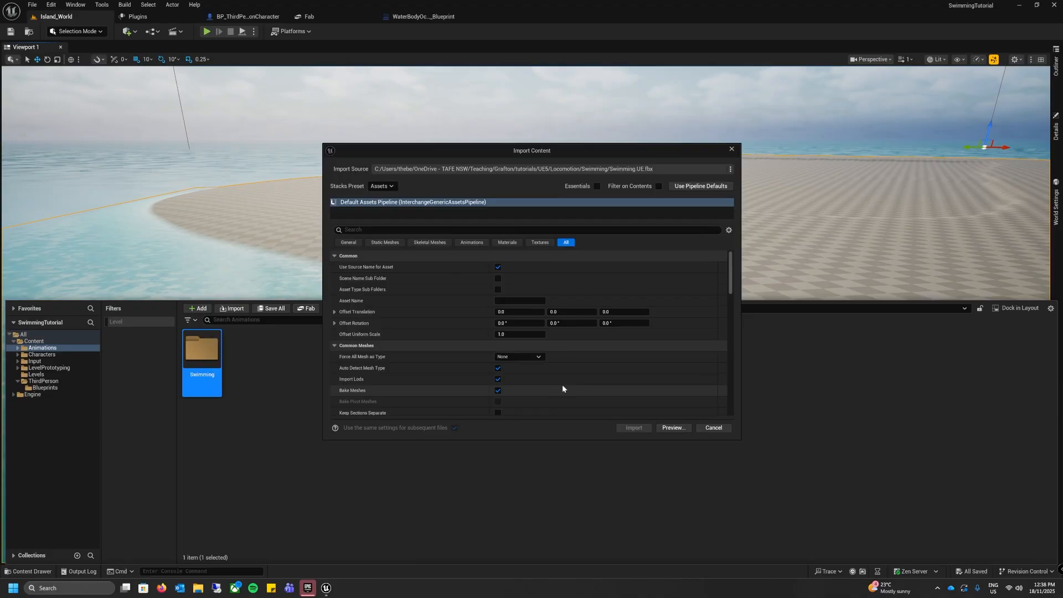
{"action": "scroll", "coordinate": [562, 383], "scroll_direction": "down", "scroll_amount": 3}
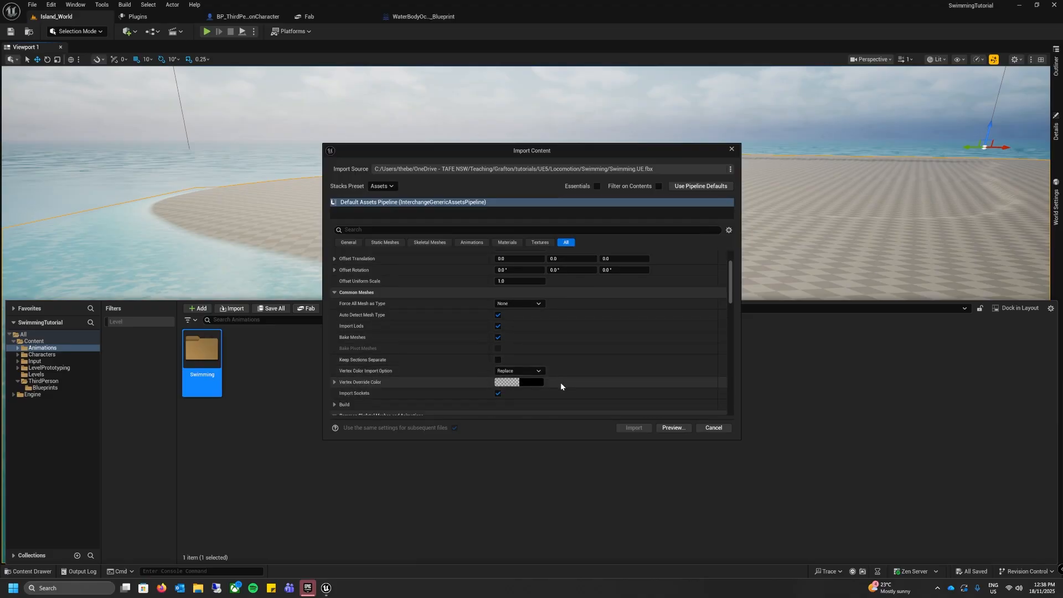
{"action": "scroll", "coordinate": [388, 335], "scroll_direction": "down", "scroll_amount": 5}
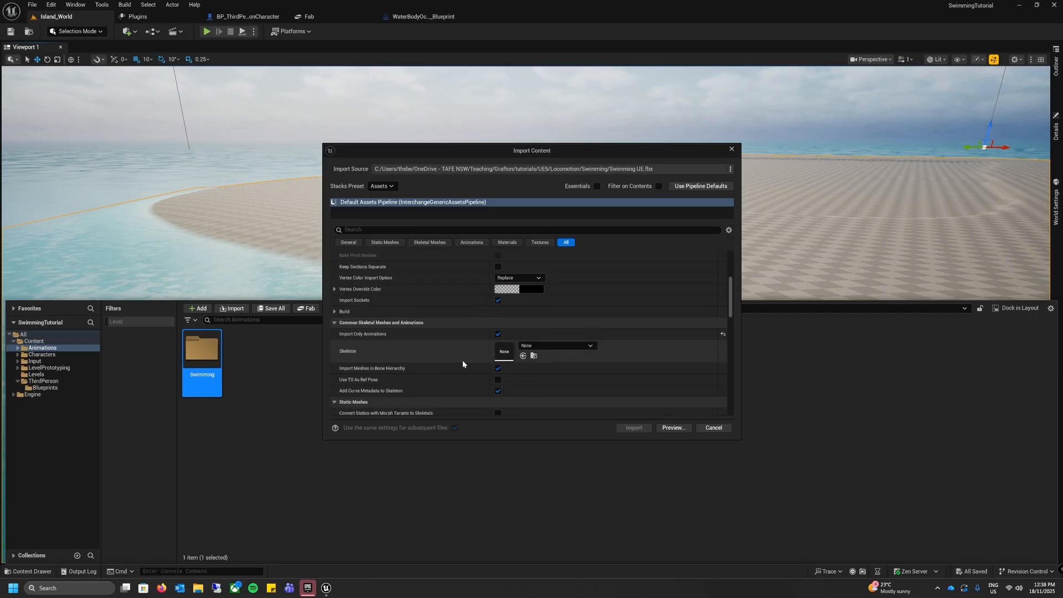
{"action": "left_click", "coordinate": [533, 346]}
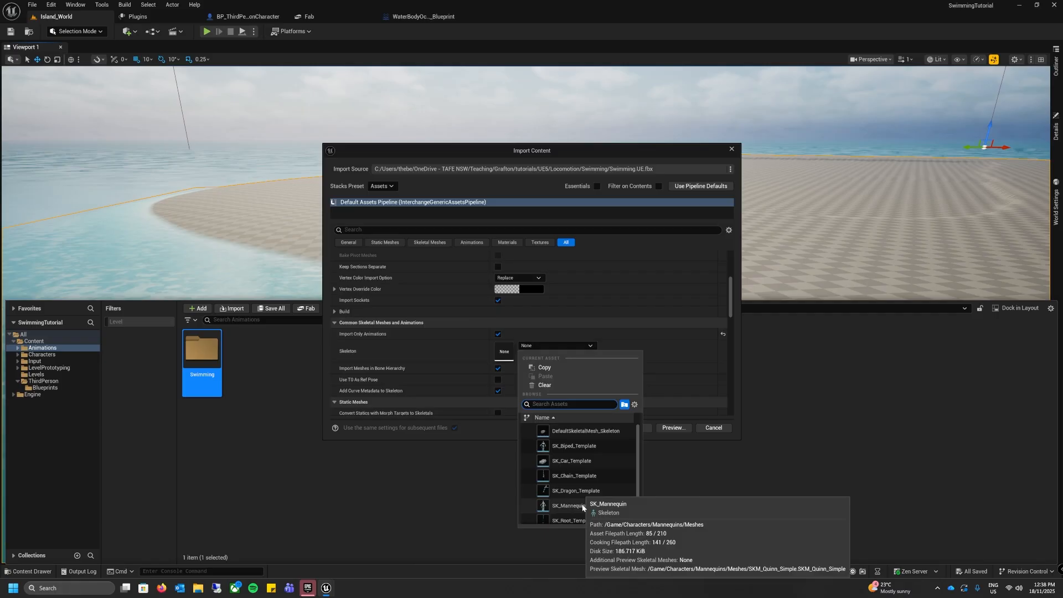
{"action": "left_click", "coordinate": [568, 506]}
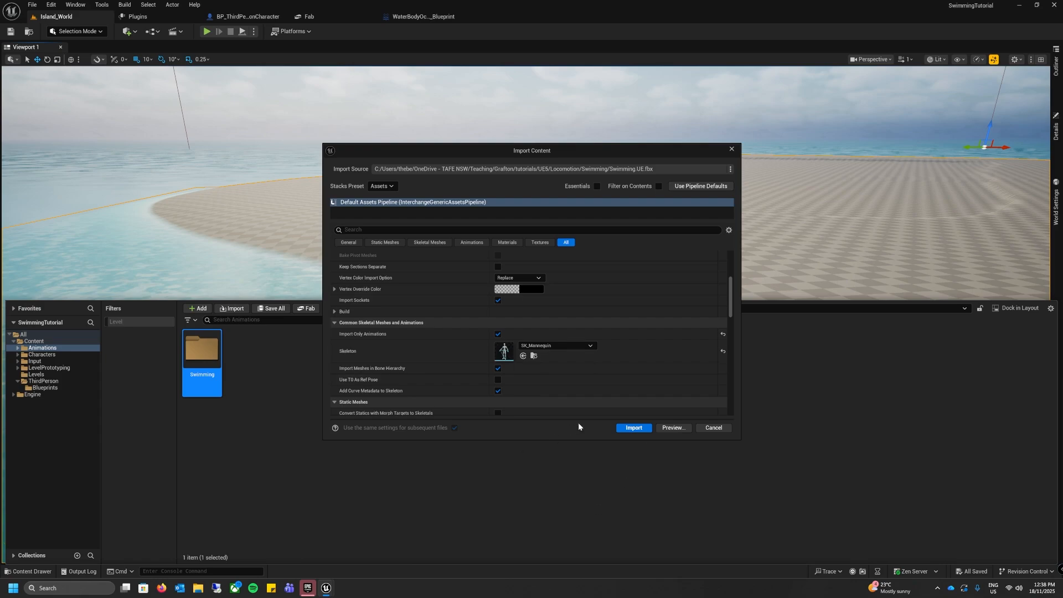
{"action": "left_click", "coordinate": [620, 429]}
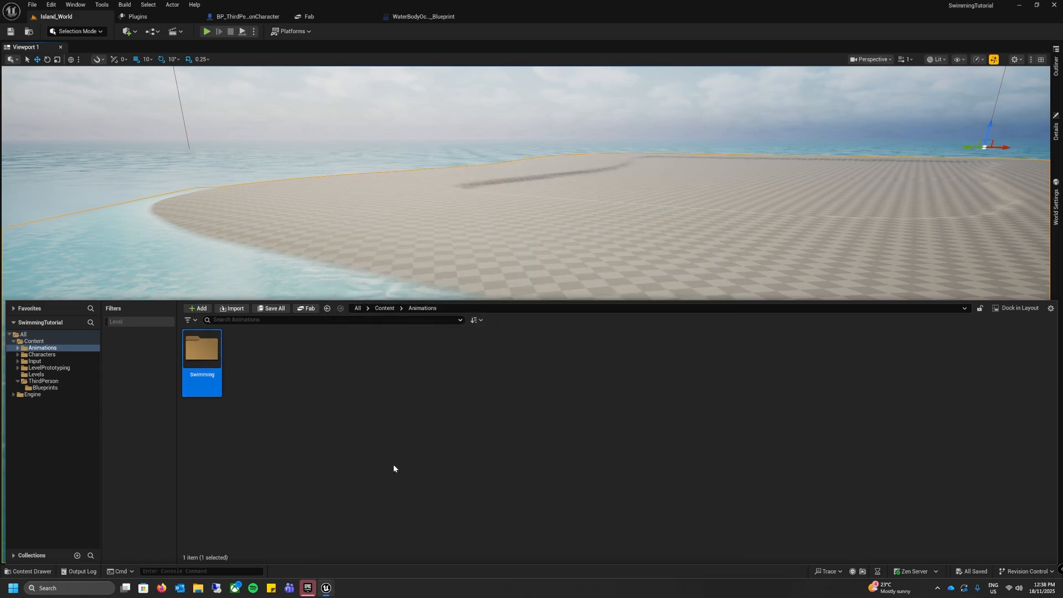
Step: Open the Swimming folder and set up the import of TreadingWater_UE.fbx there with SK_Mannequin as the skeleton
{"action": "double_click", "coordinate": [209, 354]}
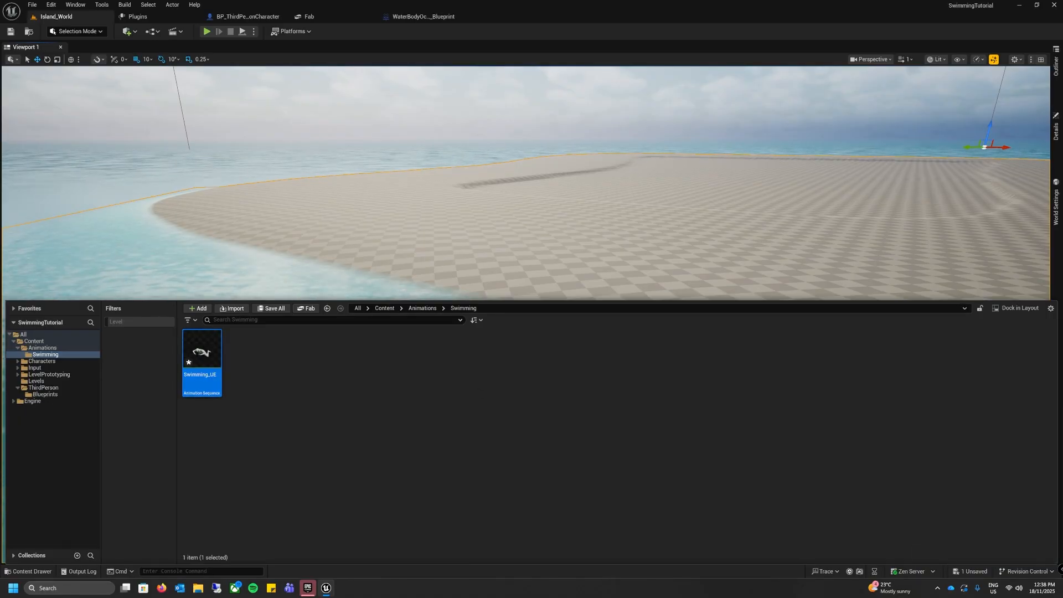
{"action": "left_click_drag", "start_coordinate": [627, 480], "coordinate": [513, 462]}
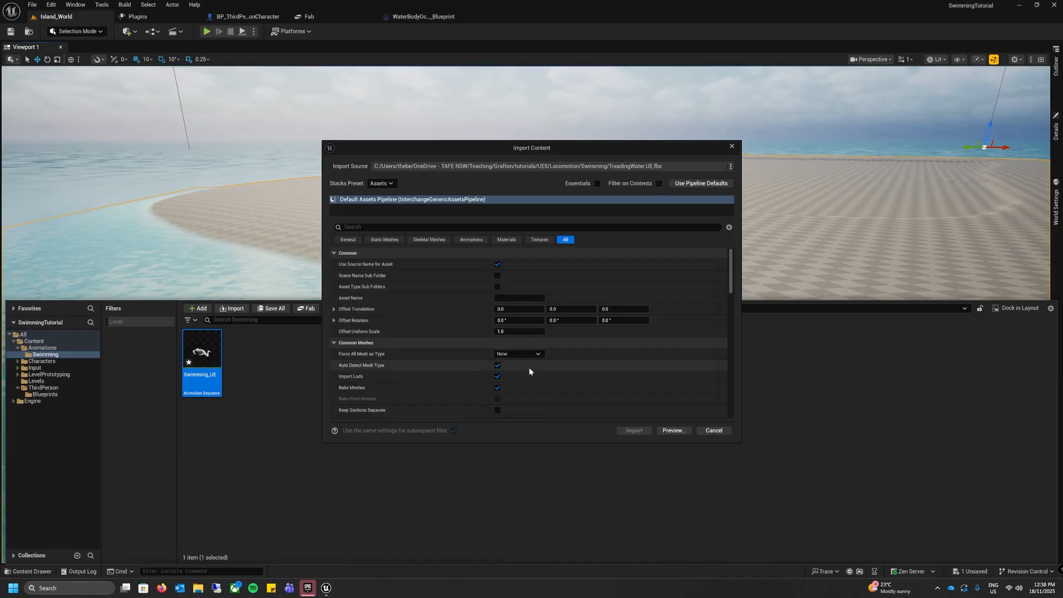
{"action": "scroll", "coordinate": [526, 382], "scroll_direction": "down", "scroll_amount": 4}
{"action": "scroll", "coordinate": [538, 381], "scroll_direction": "down", "scroll_amount": 1}
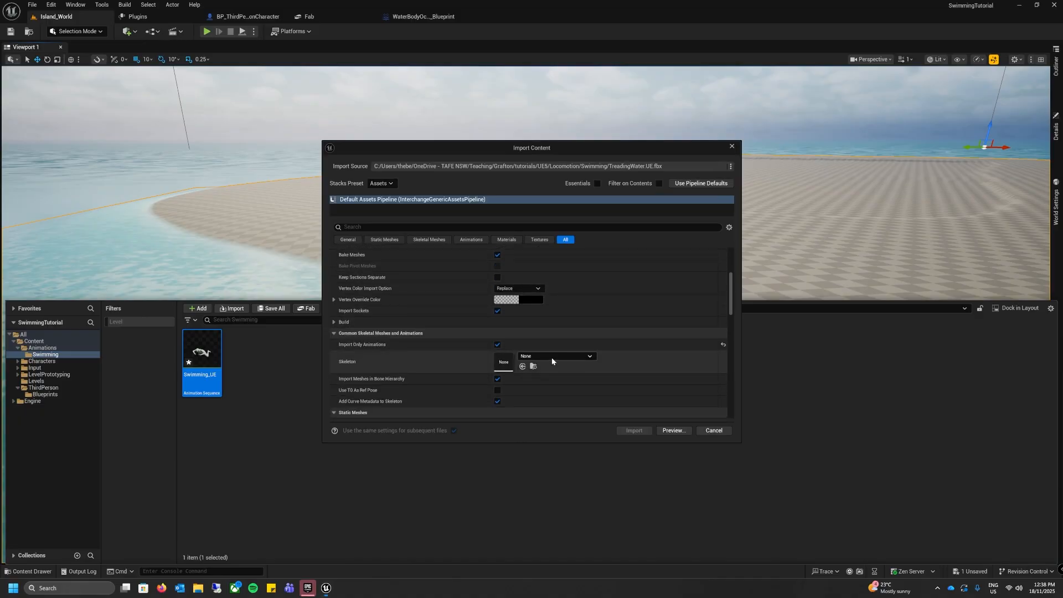
{"action": "left_click", "coordinate": [551, 357]}
{"action": "left_click", "coordinate": [561, 516]}
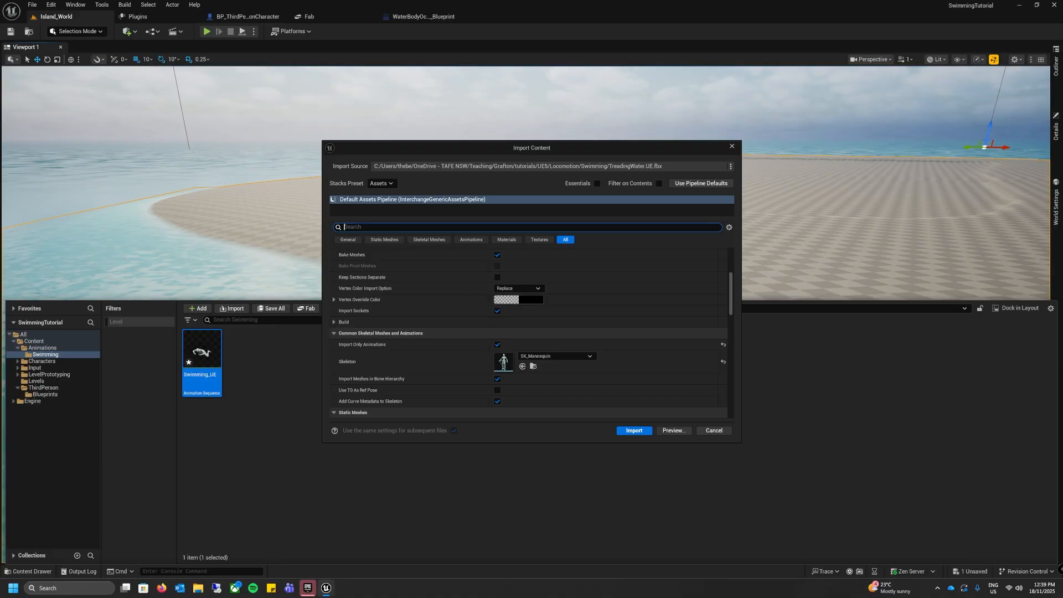
Step: Enable Snap to Closest Frame Boundary in the import options and import the TreadingWater_UE animation
{"action": "type", "text": "sma[ tp c;p"}
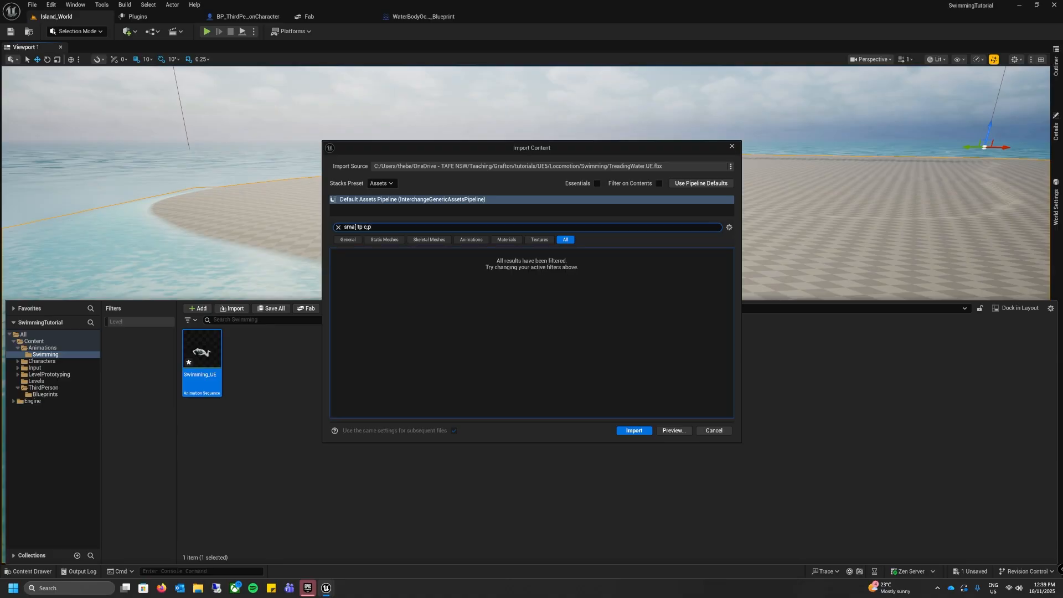
{"action": "key", "text": "ctrl+a"}
{"action": "type", "text": "snap"}
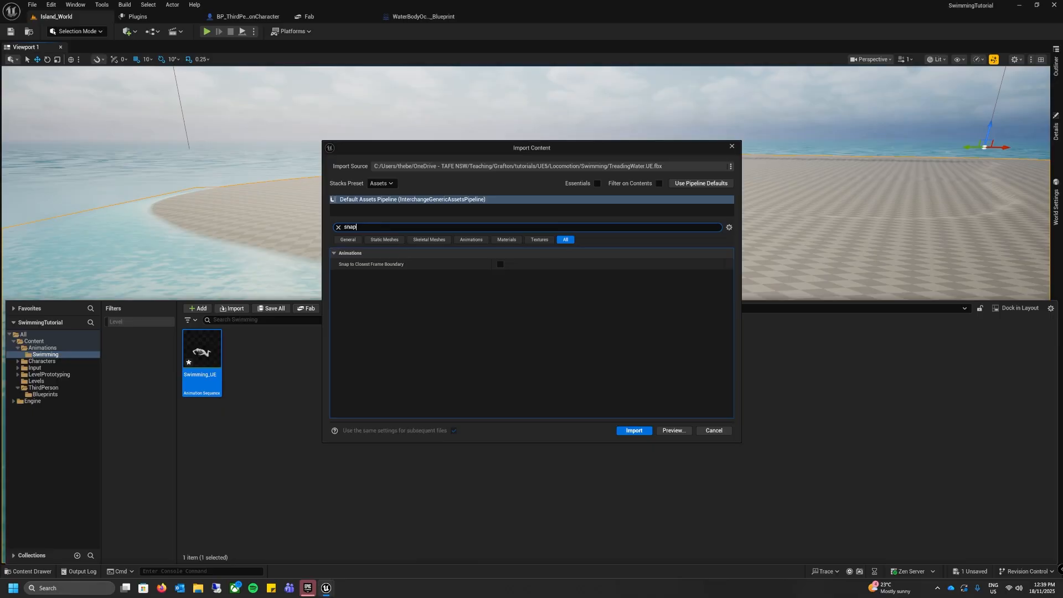
{"action": "left_click", "coordinate": [500, 264]}
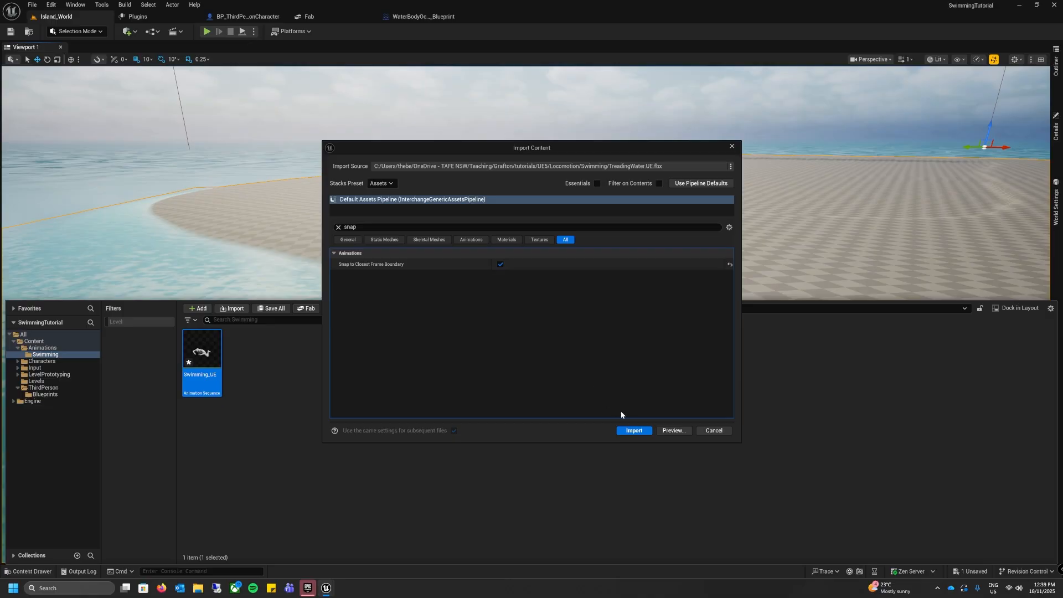
{"action": "left_click", "coordinate": [631, 430]}
{"action": "left_click", "coordinate": [266, 426]}
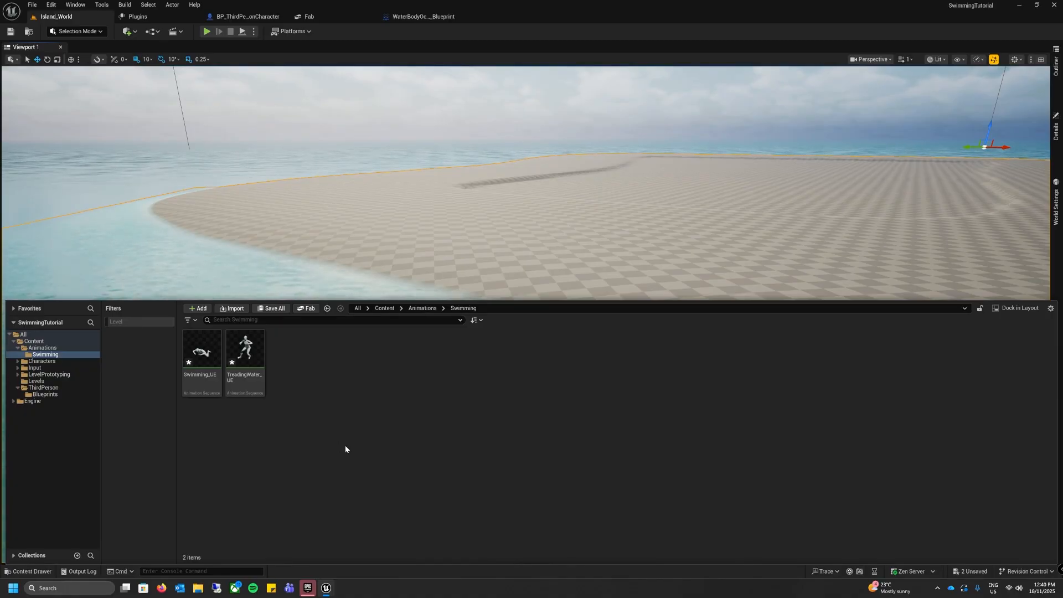
Step: Create a legacy Blend Space 1D for the SK_Mannequin skeleton in the Swimming folder and name it ABS_Swimming
{"action": "right_click", "coordinate": [348, 416]}
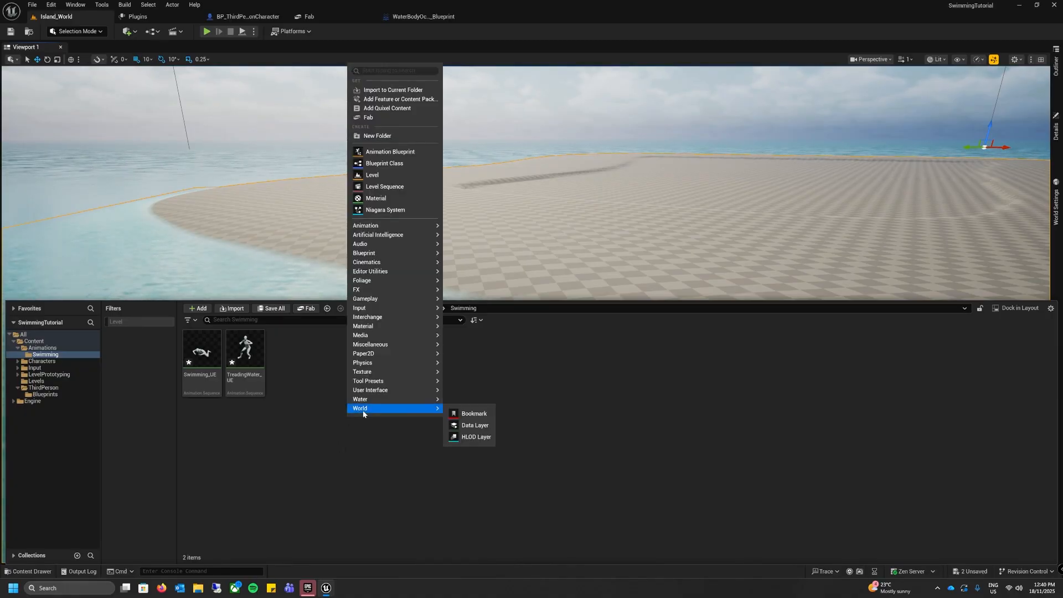
{"action": "mouse_move", "coordinate": [398, 226]}
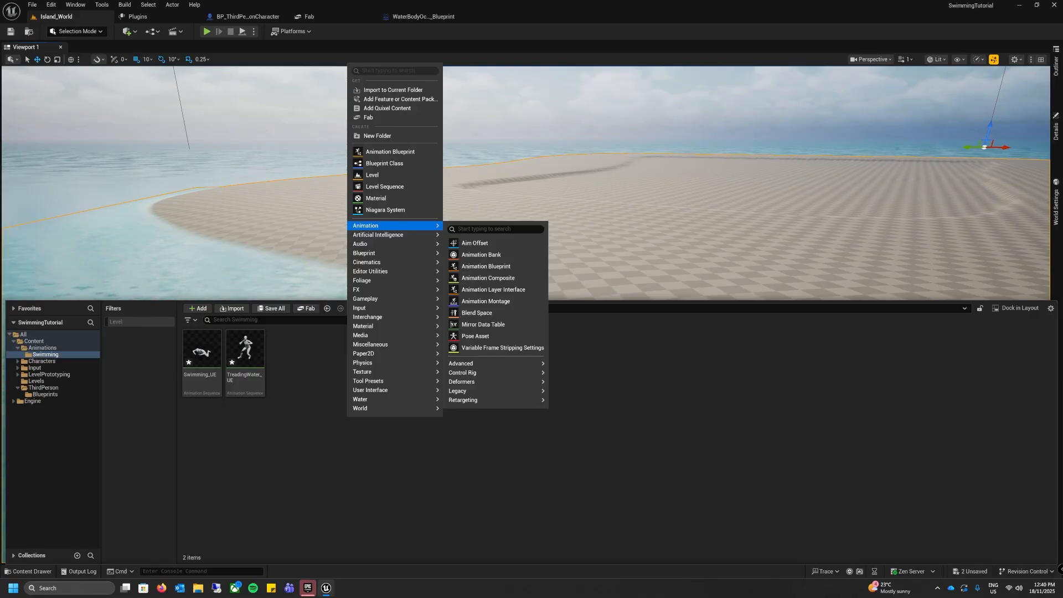
{"action": "mouse_move", "coordinate": [494, 391]}
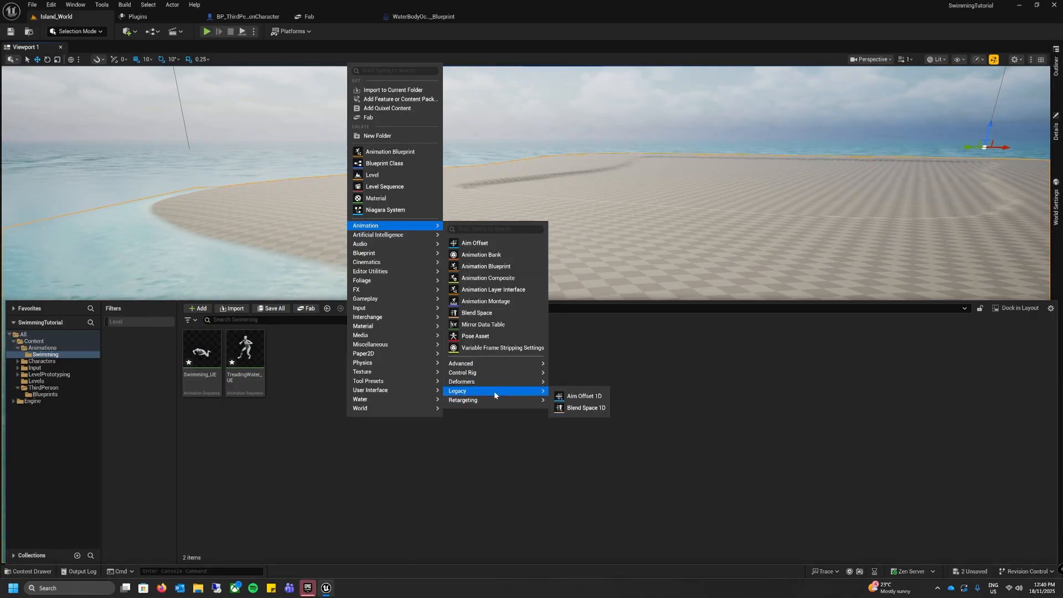
{"action": "left_click", "coordinate": [587, 408]}
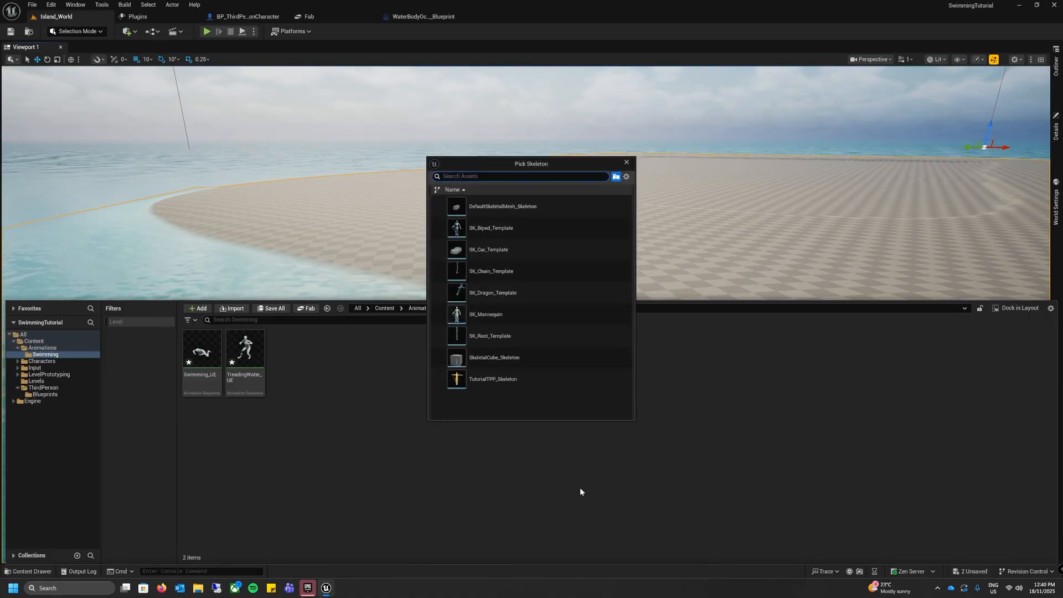
{"action": "left_click", "coordinate": [510, 316]}
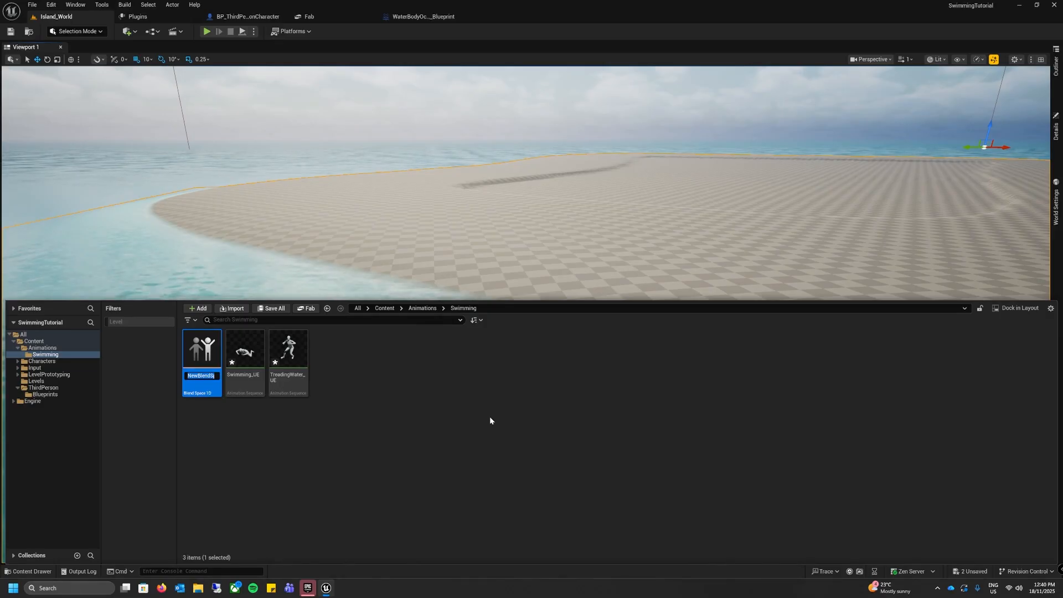
{"action": "type", "text": "ABS"}
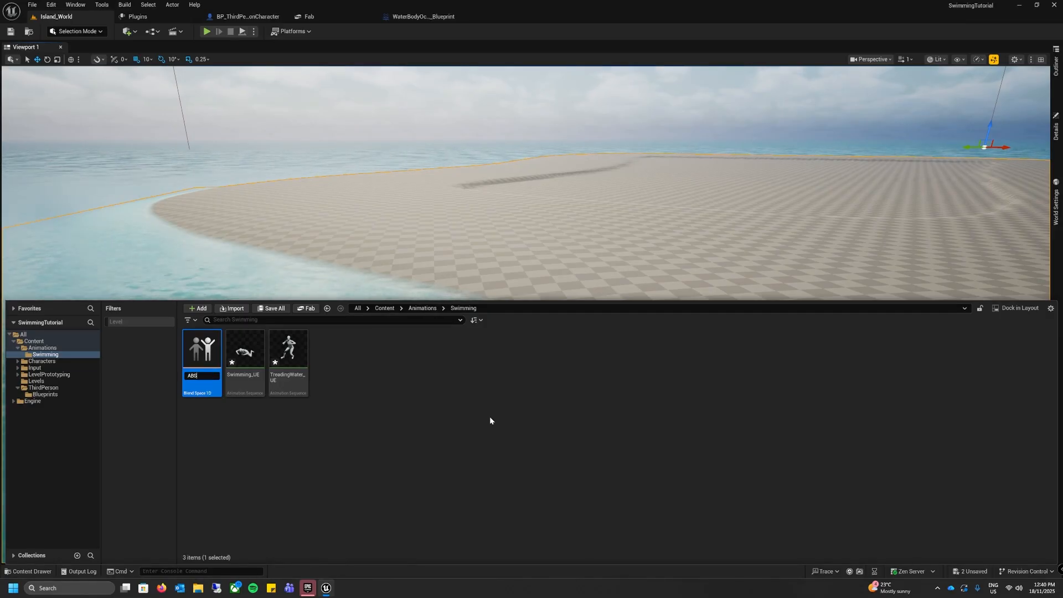
{"action": "type", "text": "_"}
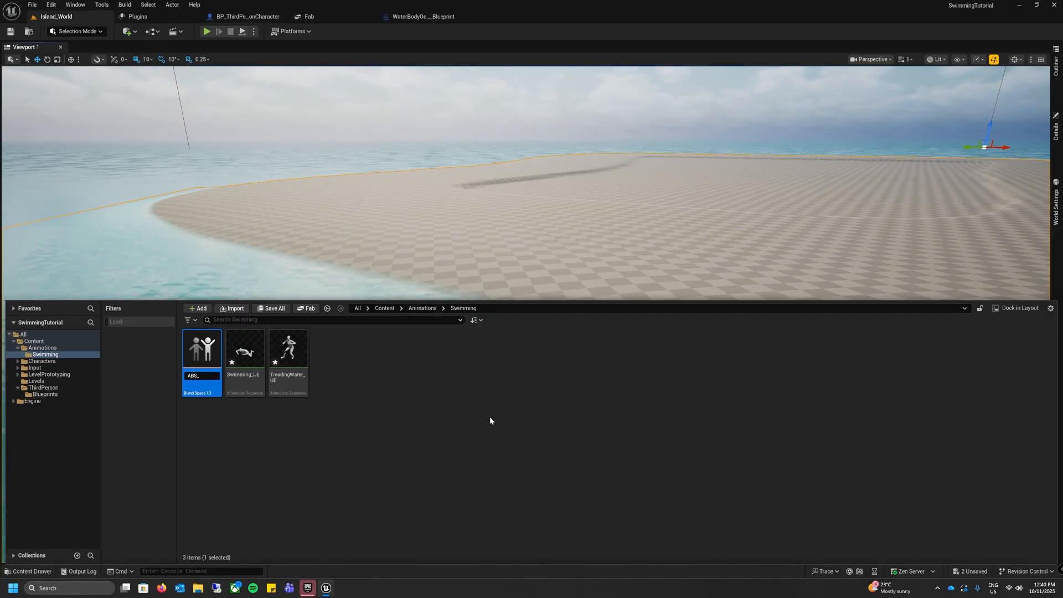
{"action": "type", "text": "Swimming"}
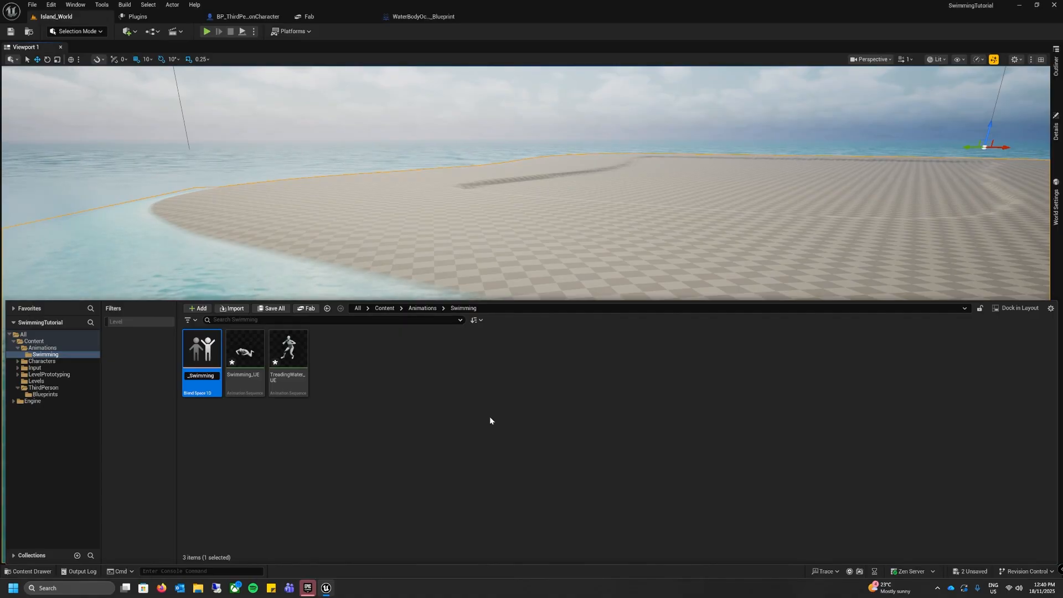
{"action": "key", "text": "Return"}
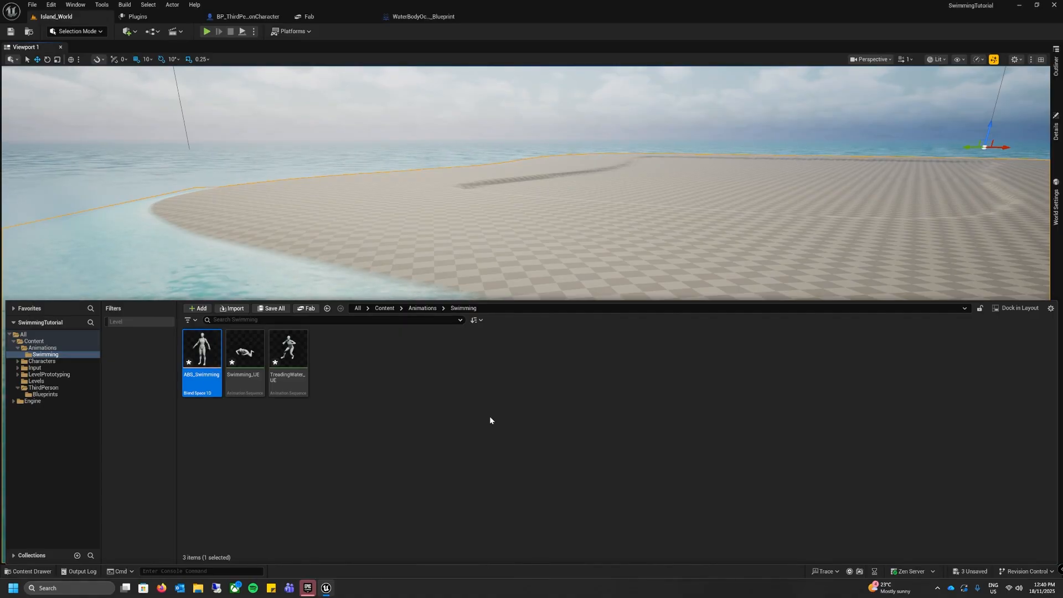
Step: Open the ABS_Swimming blend space and name its horizontal axis Speed
{"action": "double_click", "coordinate": [208, 355]}
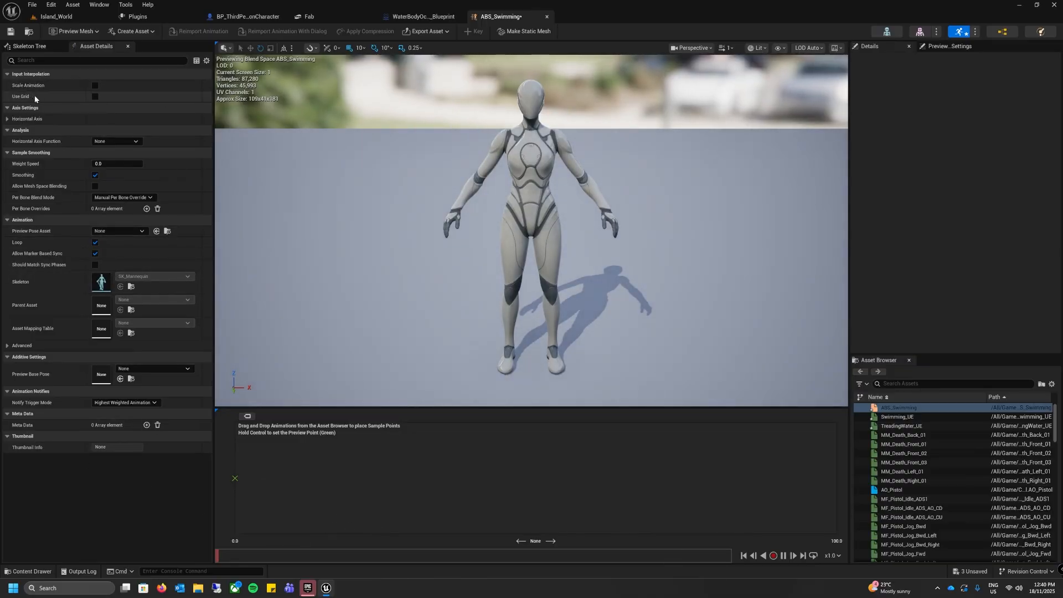
{"action": "left_click", "coordinate": [7, 119]}
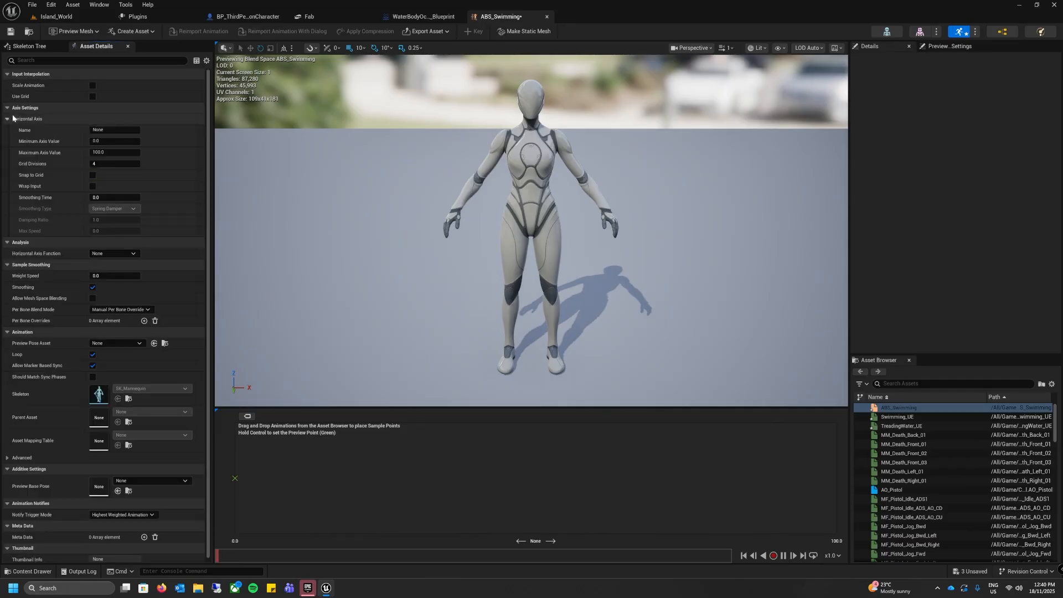
{"action": "left_click", "coordinate": [112, 130]}
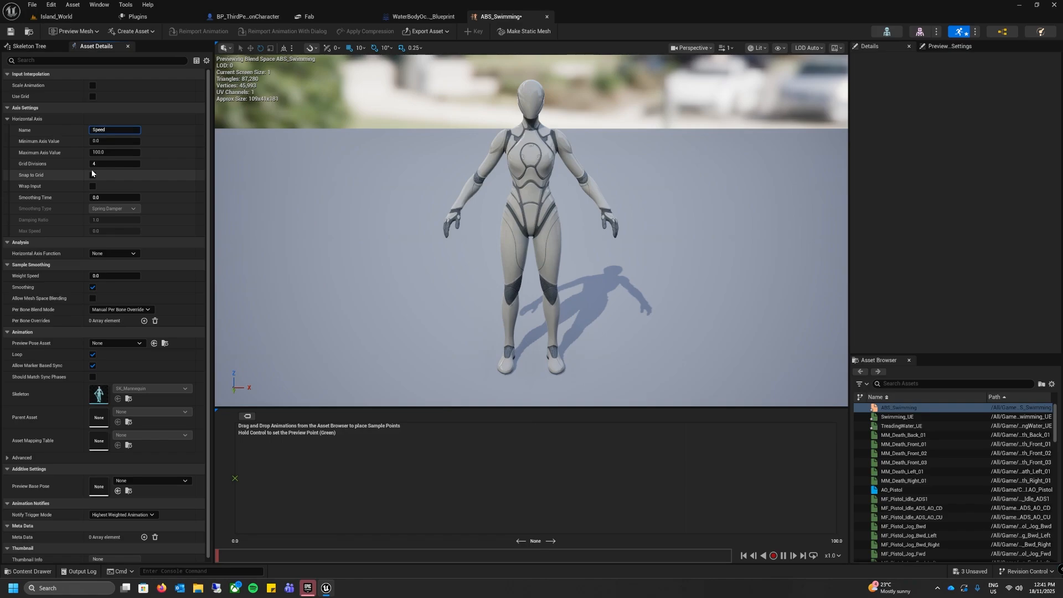
Step: Give the Speed axis a maximum of 300, 2 grid divisions, snapping to grid and a smoothing time of 0.2
{"action": "type", "text": "Speed"}
{"action": "left_click", "coordinate": [114, 152]}
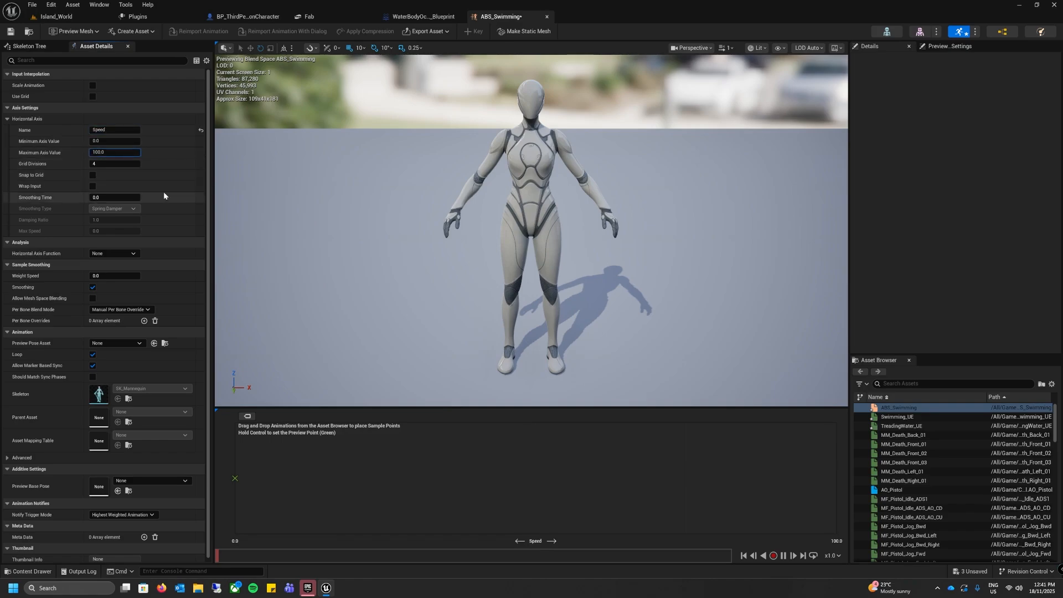
{"action": "type", "text": "300"}
{"action": "key", "text": "Return"}
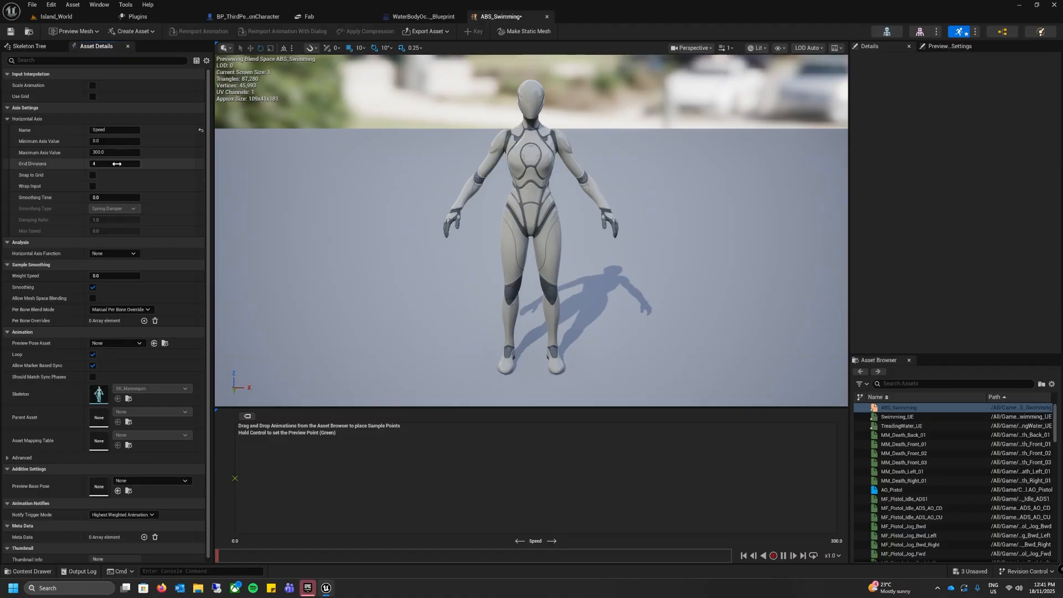
{"action": "left_click_drag", "start_coordinate": [117, 164], "coordinate": [112, 164]}
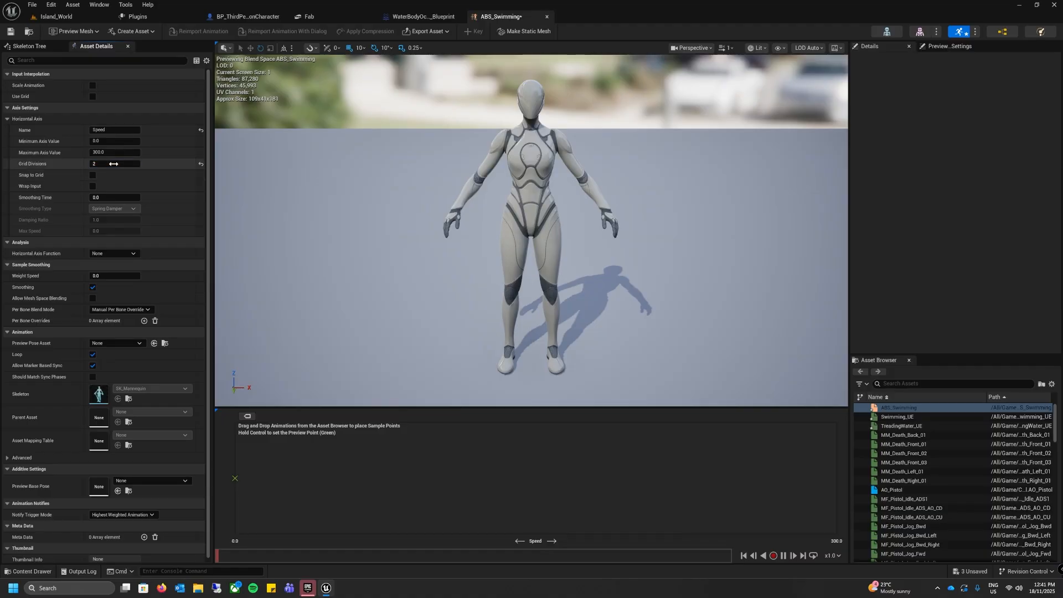
{"action": "left_click", "coordinate": [93, 175]}
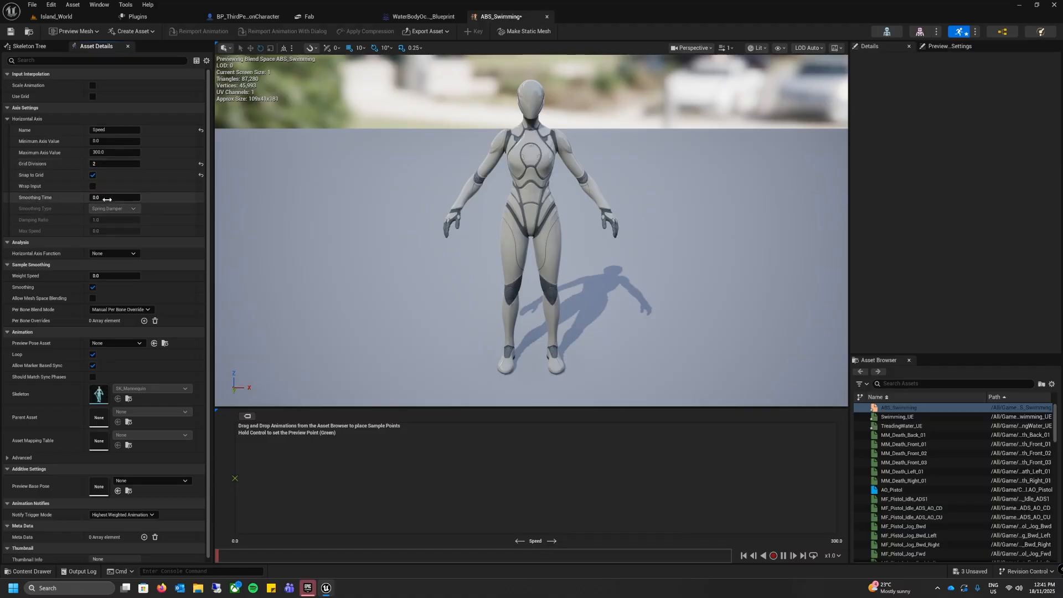
{"action": "left_click", "coordinate": [108, 198]}
{"action": "type", "text": "0.2"}
{"action": "key", "text": "Return"}
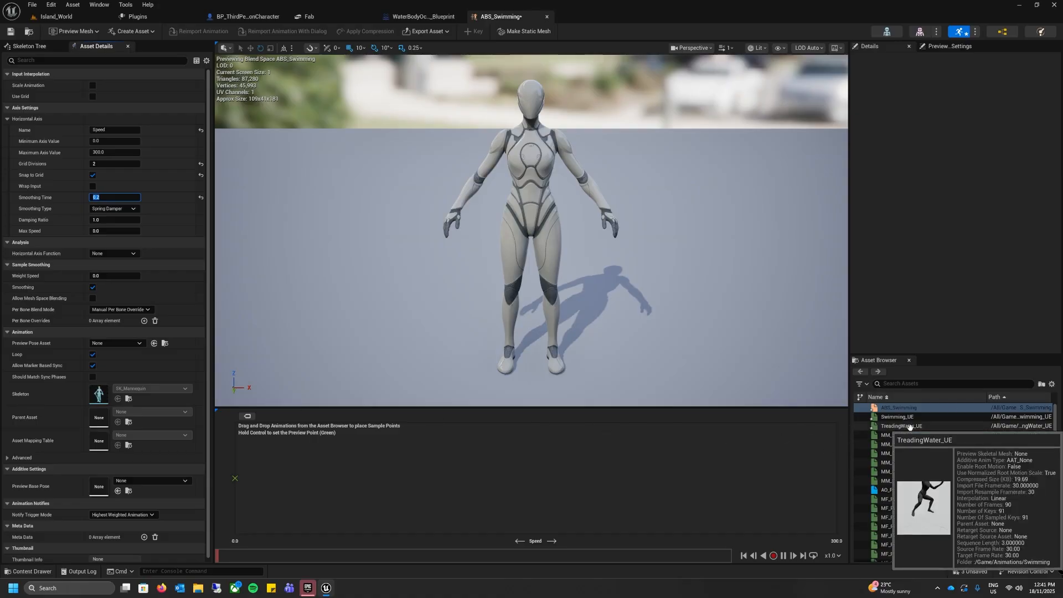
Step: Place TreadingWater_UE at speed 0 and Swimming_UE at speed 300, preview the blend between them, and save ABS_Swimming
{"action": "left_click_drag", "start_coordinate": [902, 425], "coordinate": [260, 478]}
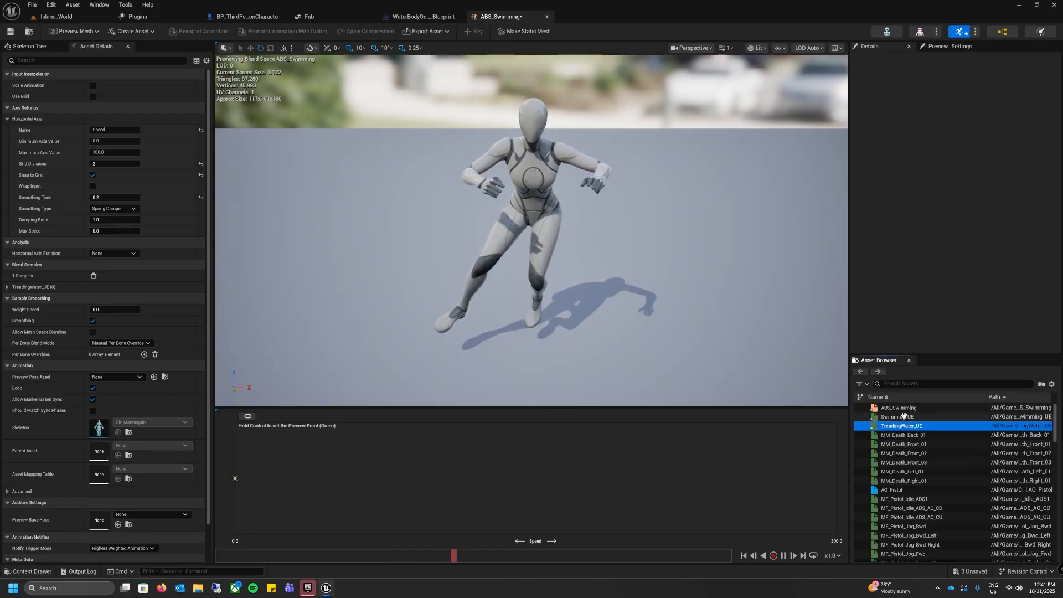
{"action": "left_click_drag", "start_coordinate": [904, 416], "coordinate": [827, 478]}
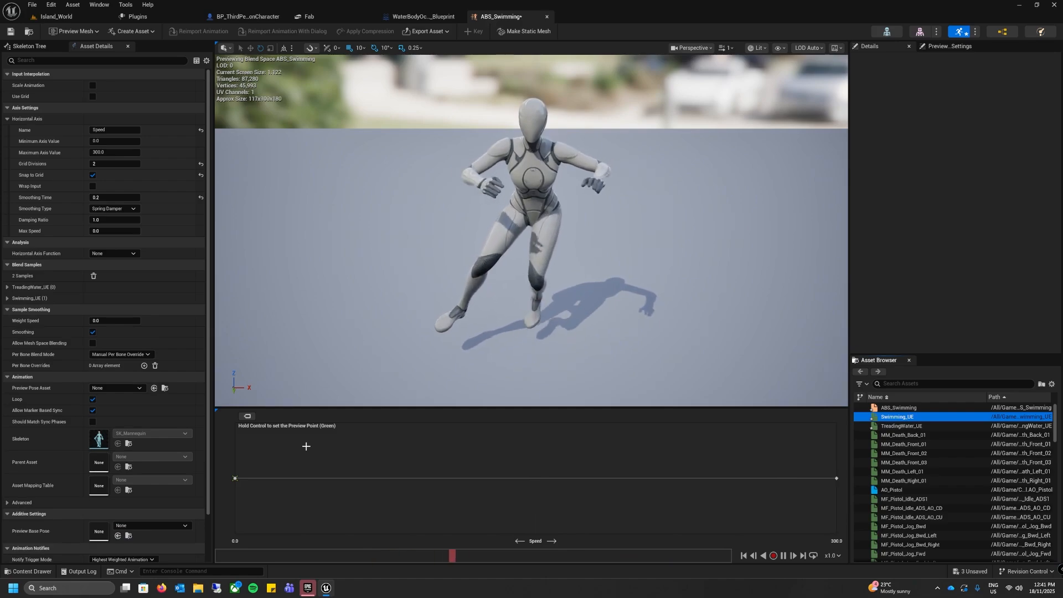
{"action": "key", "text": "ctrl"}
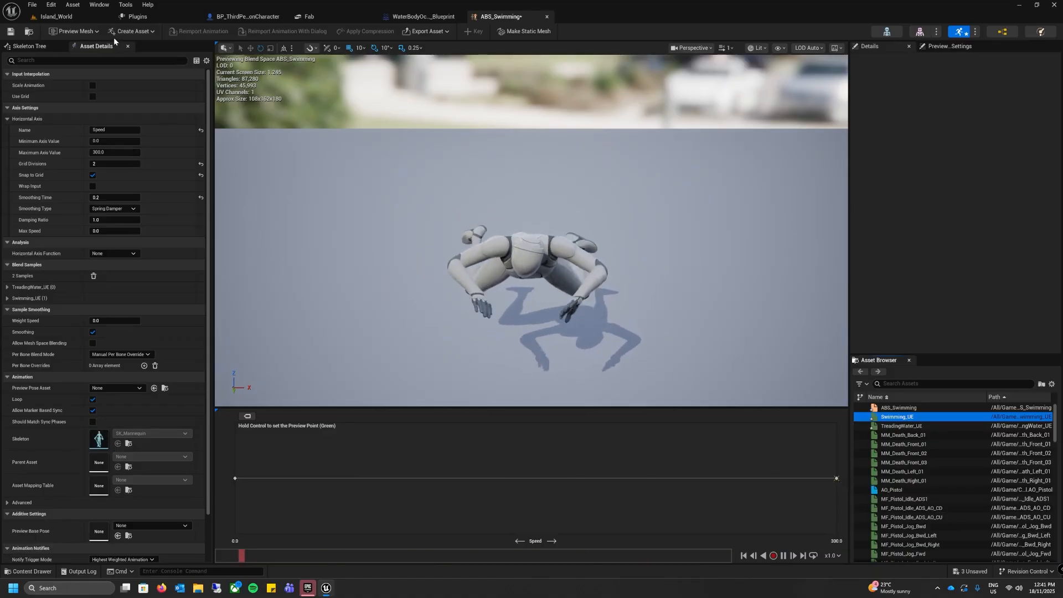
{"action": "left_click", "coordinate": [11, 33]}
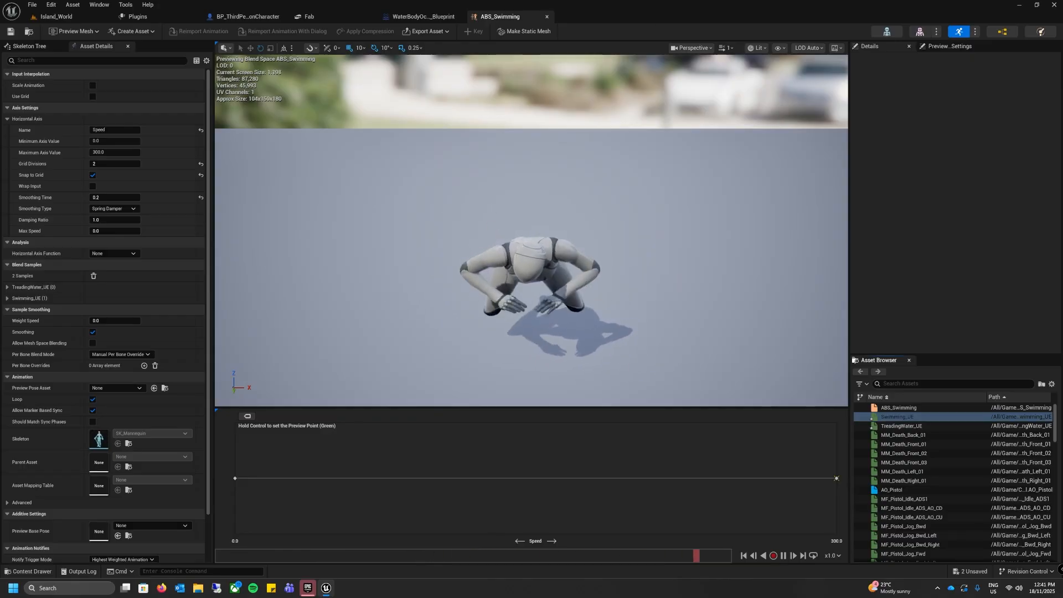
Step: Close the ABS_Swimming and ocean water body blueprint editors, and open BP_ThirdPersonCharacter from the ThirdPerson Blueprints folder
{"action": "left_click", "coordinate": [548, 16]}
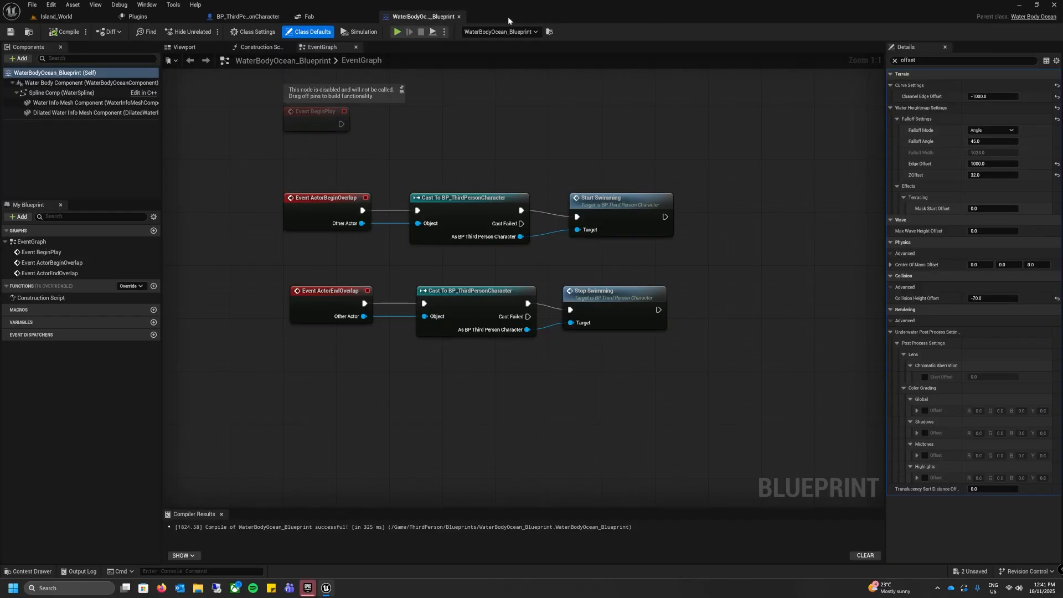
{"action": "left_click", "coordinate": [460, 16]}
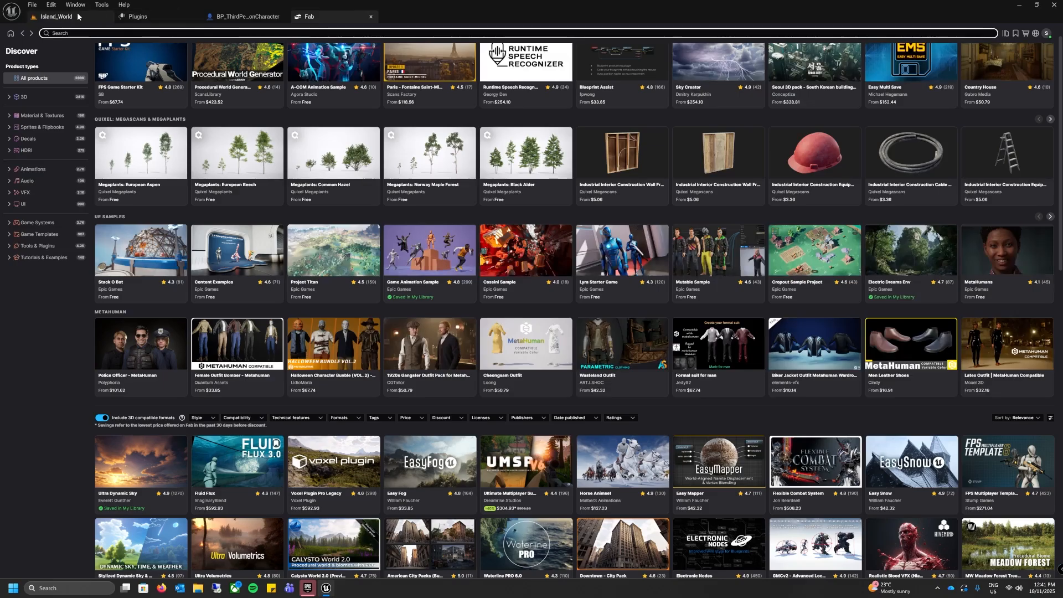
{"action": "left_click", "coordinate": [83, 19]}
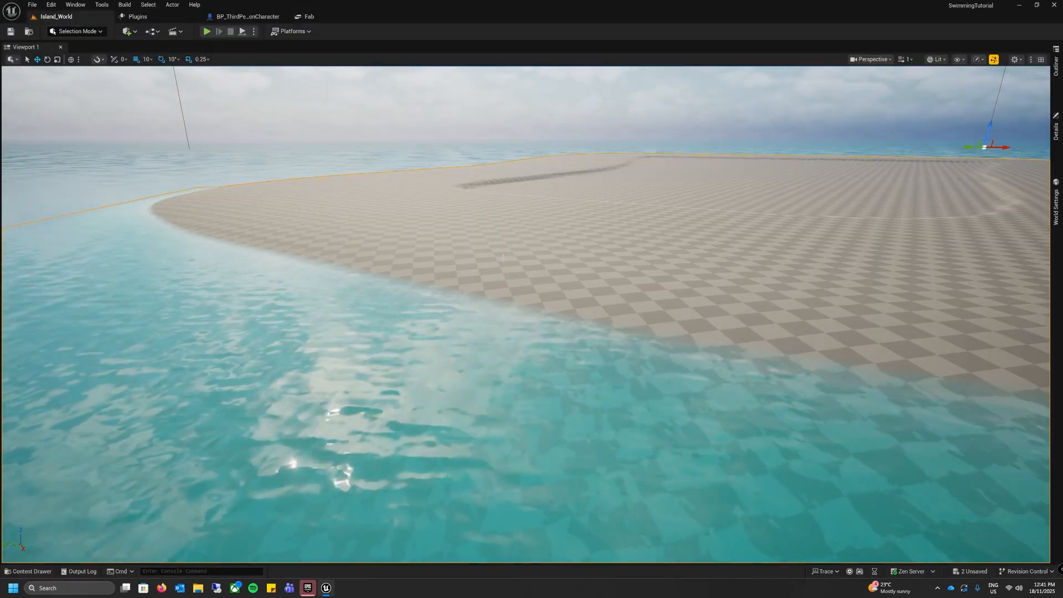
{"action": "left_click", "coordinate": [30, 573]}
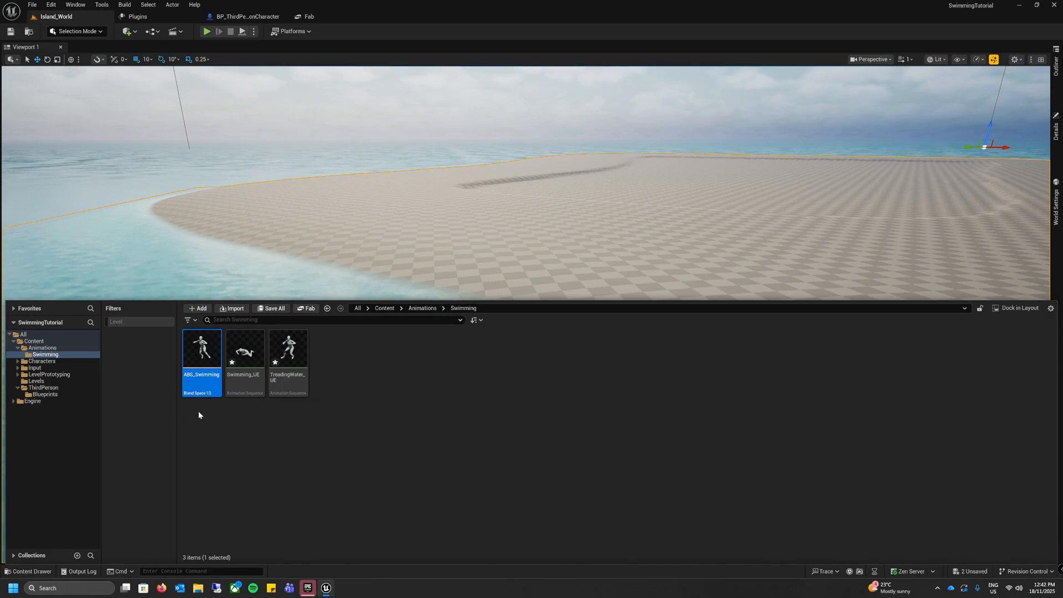
{"action": "left_click", "coordinate": [45, 394]}
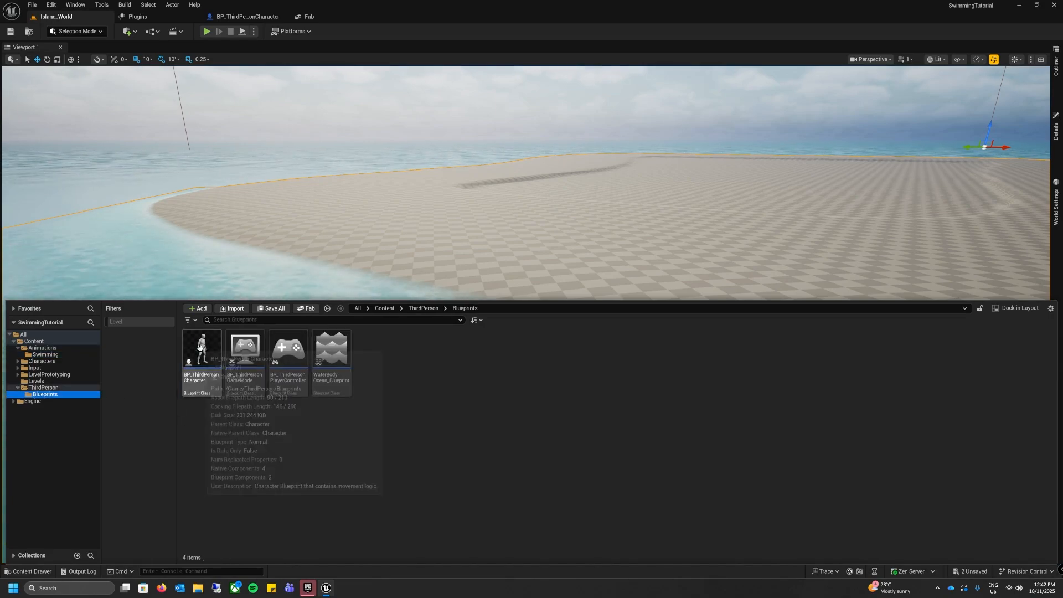
{"action": "double_click", "coordinate": [205, 382]}
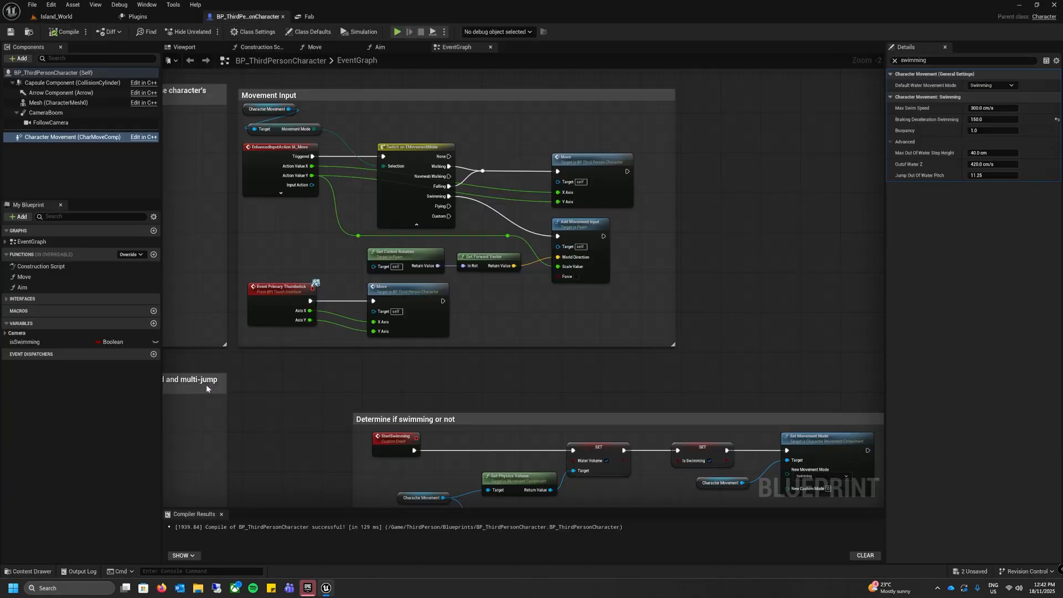
Step: Find the Anim Class in the character's class defaults and open its ABP_Unarmed animation blueprint
{"action": "left_click", "coordinate": [17, 72]}
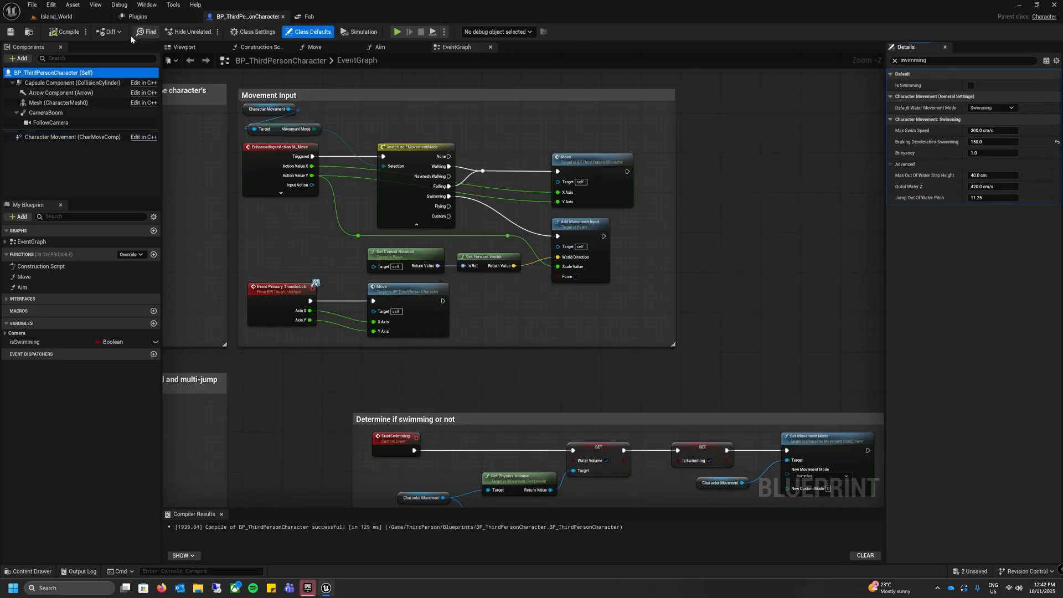
{"action": "left_click", "coordinate": [894, 61]}
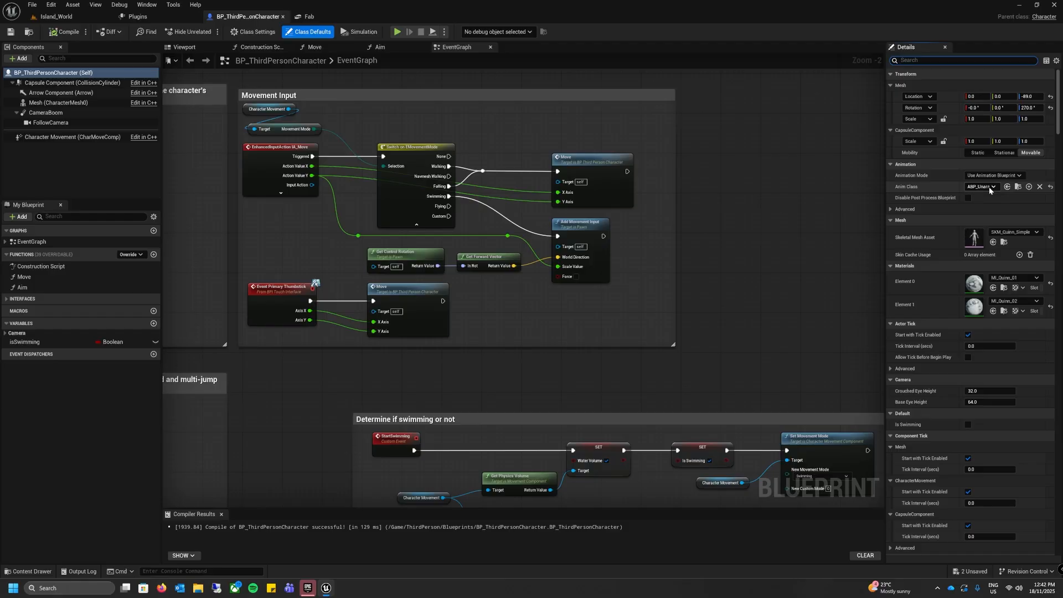
{"action": "left_click", "coordinate": [1019, 188]}
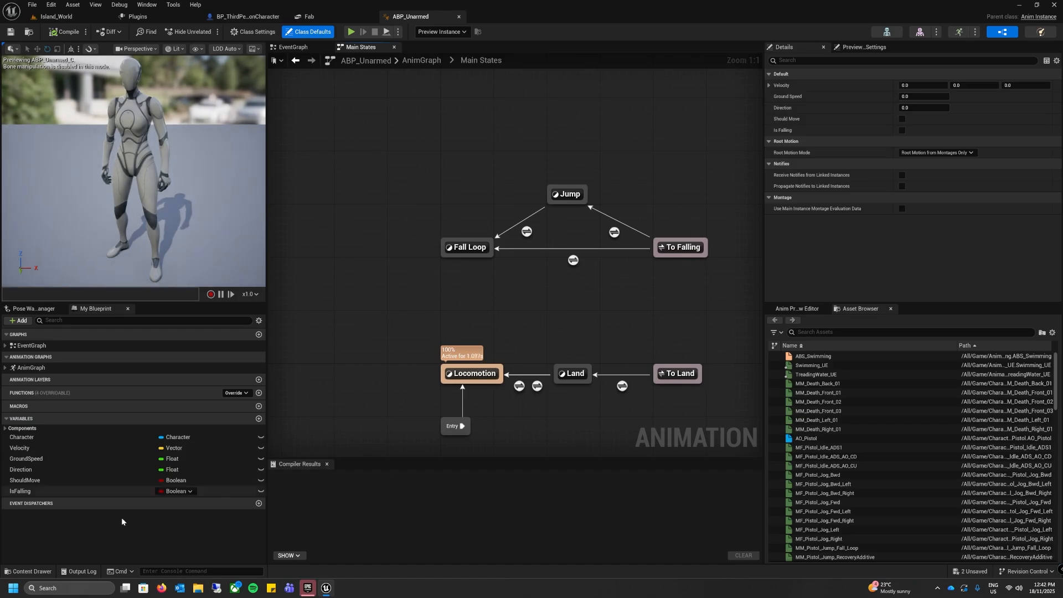
{"action": "left_click", "coordinate": [41, 572]}
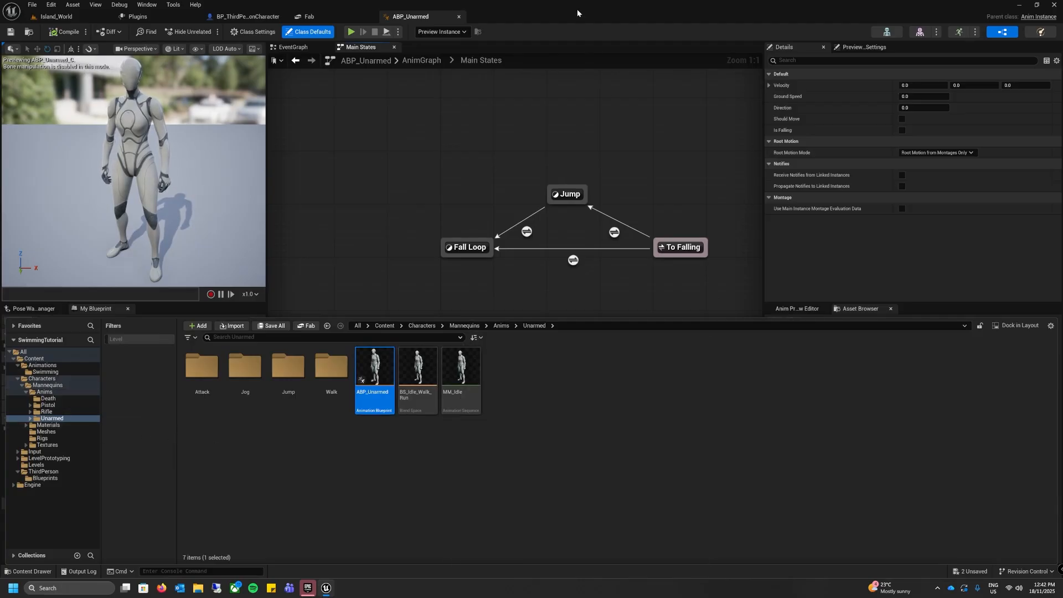
{"action": "left_click", "coordinate": [374, 261]}
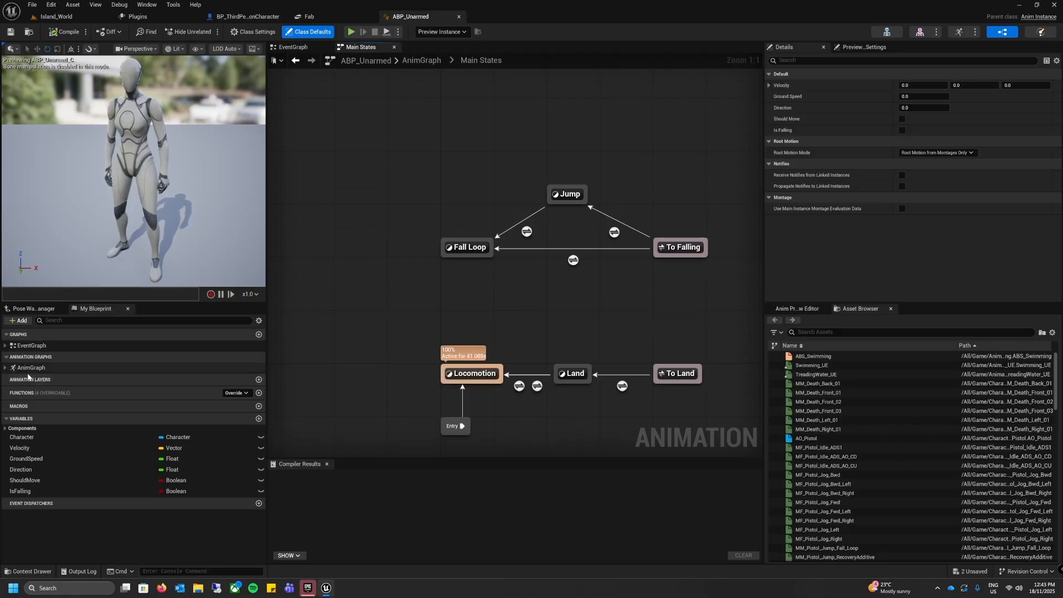
Step: Add a state named Swimming to the Main States state machine in the AnimGraph
{"action": "double_click", "coordinate": [102, 366]}
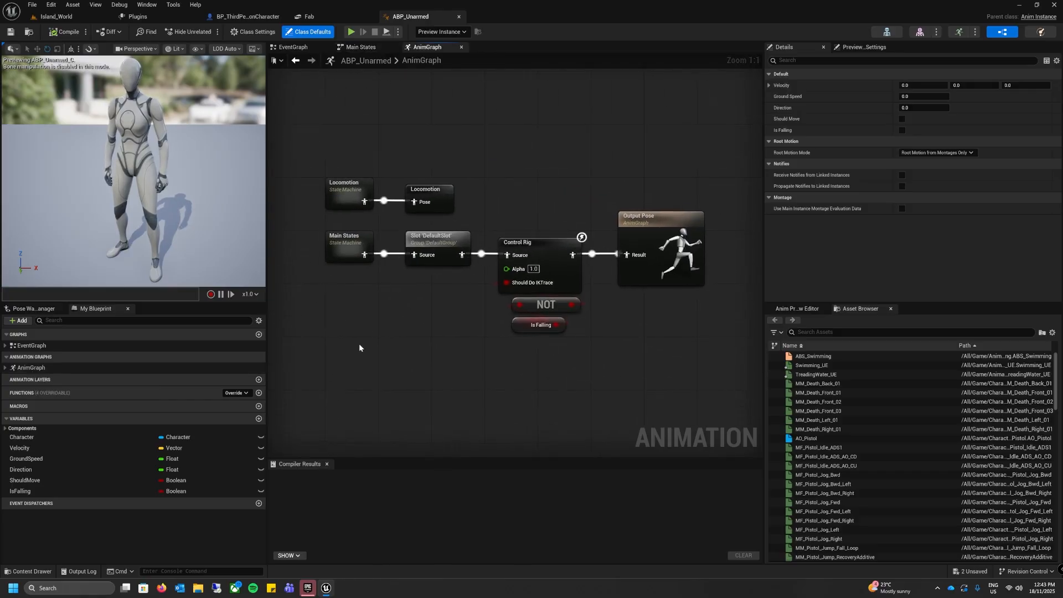
{"action": "left_click", "coordinate": [347, 239]}
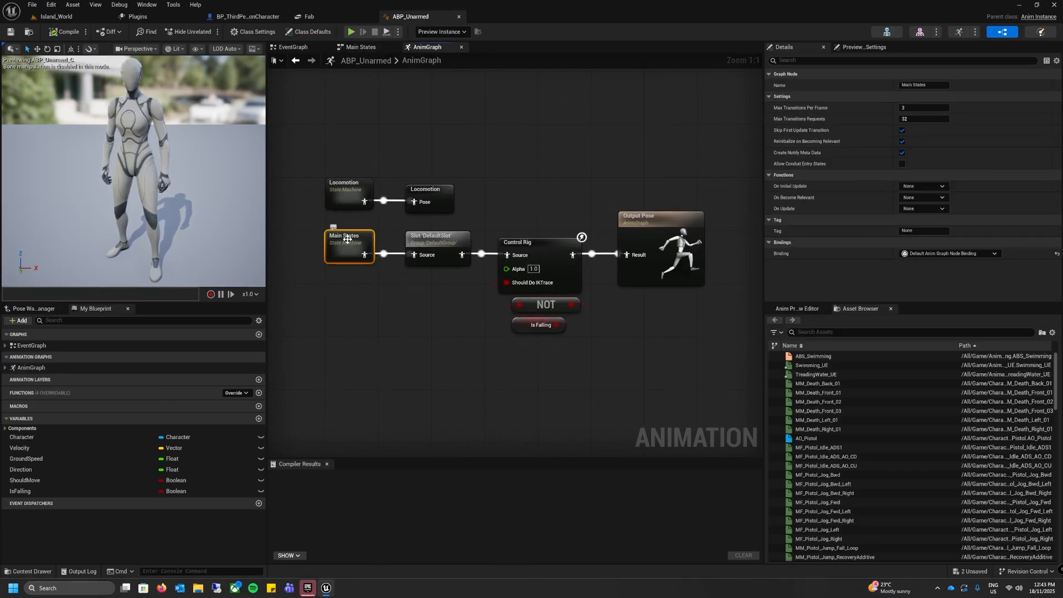
{"action": "double_click", "coordinate": [348, 238]}
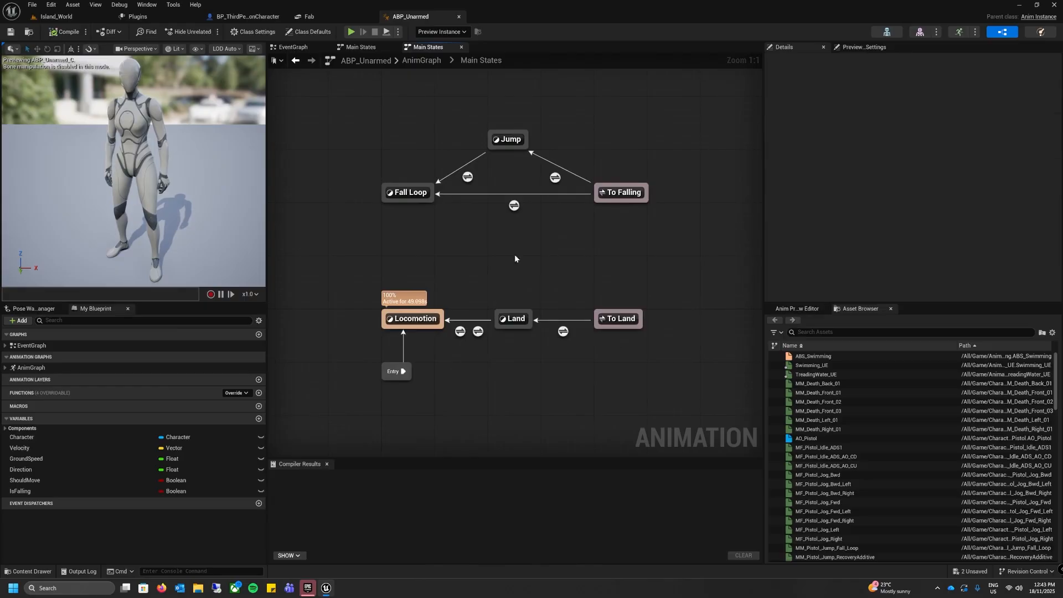
{"action": "right_click", "coordinate": [458, 248]}
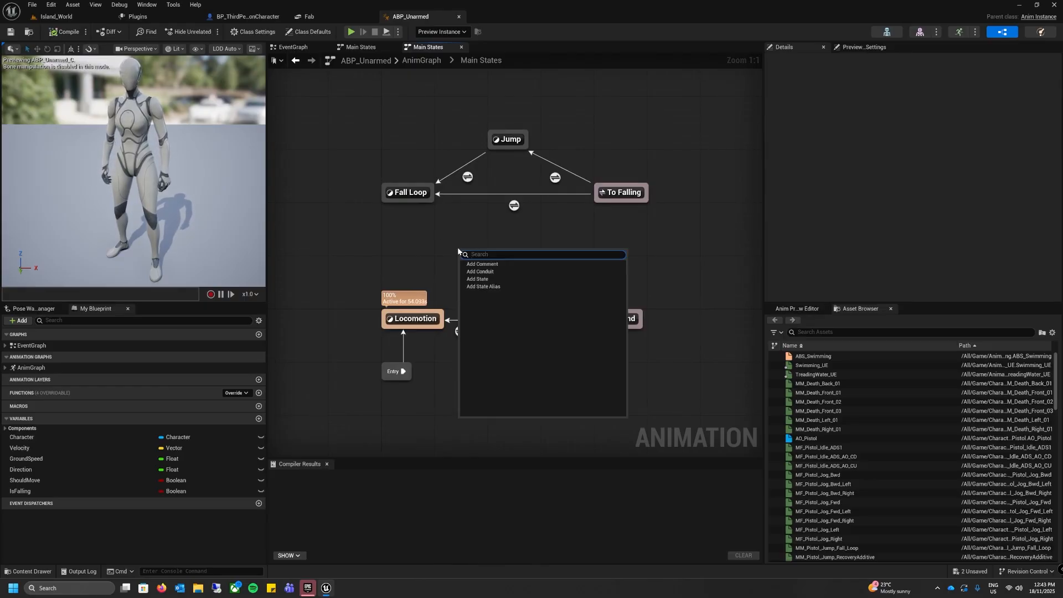
{"action": "left_click", "coordinate": [480, 280]}
{"action": "type", "text": "Swimming"}
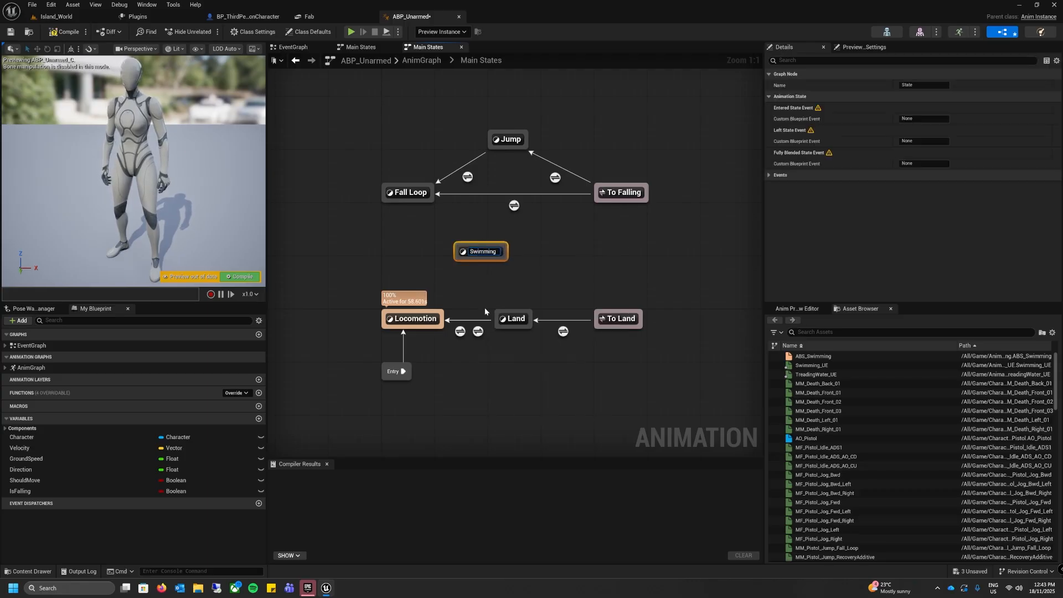
{"action": "key", "text": "Return"}
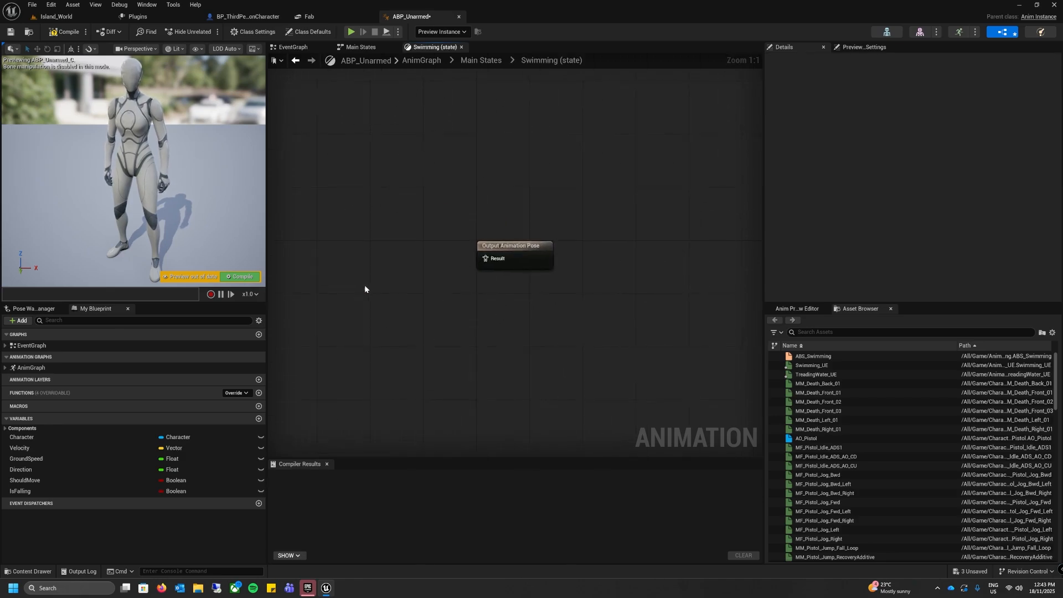
Step: In the Swimming state, connect an ABS_Swimming blend space player to the output pose and promote its Speed input to a variable
{"action": "right_click_drag", "start_coordinate": [348, 289], "coordinate": [381, 292]}
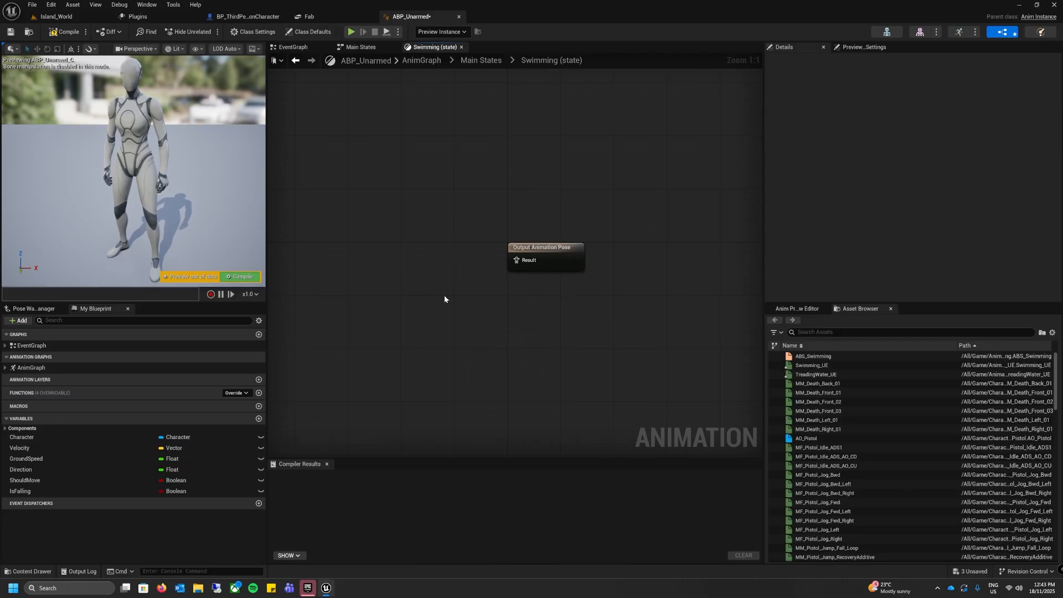
{"action": "left_click_drag", "start_coordinate": [825, 357], "coordinate": [375, 236]}
{"action": "right_click_drag", "start_coordinate": [484, 302], "coordinate": [535, 304]}
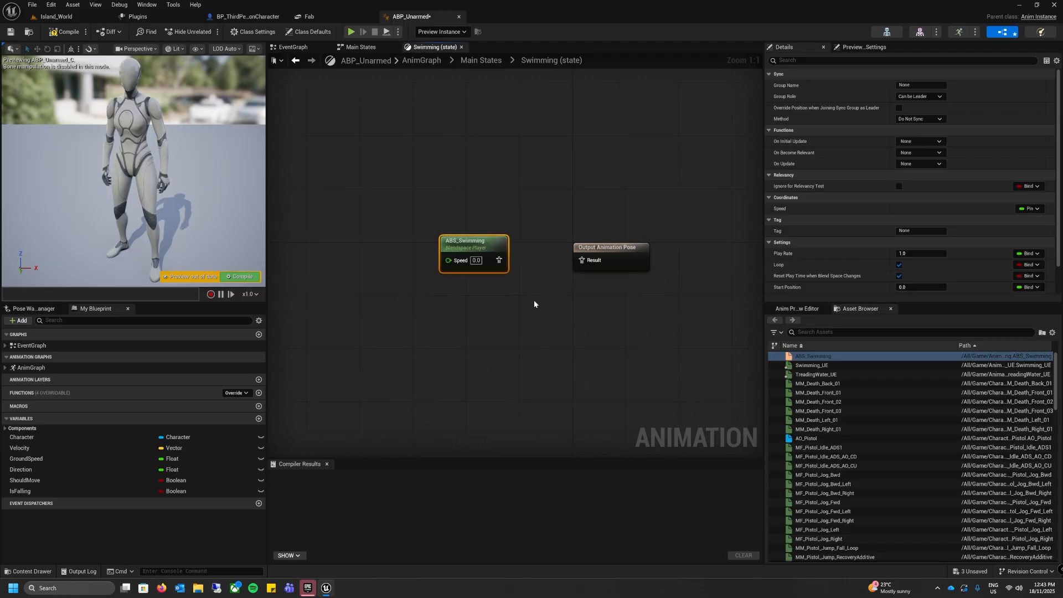
{"action": "left_click_drag", "start_coordinate": [499, 261], "coordinate": [584, 263]}
{"action": "right_click_drag", "start_coordinate": [454, 222], "coordinate": [524, 195]}
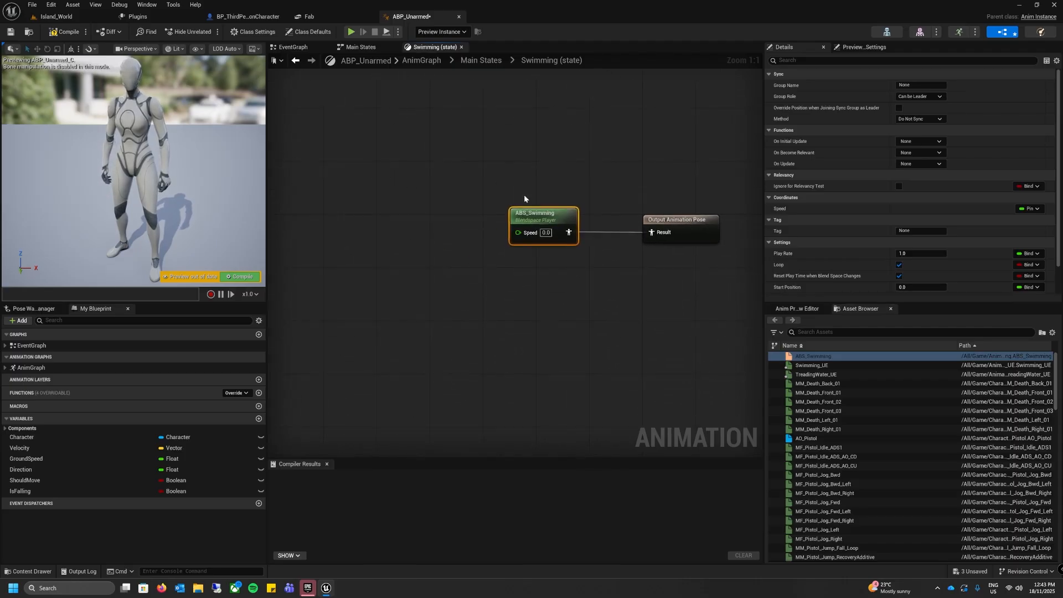
{"action": "right_click", "coordinate": [518, 233]}
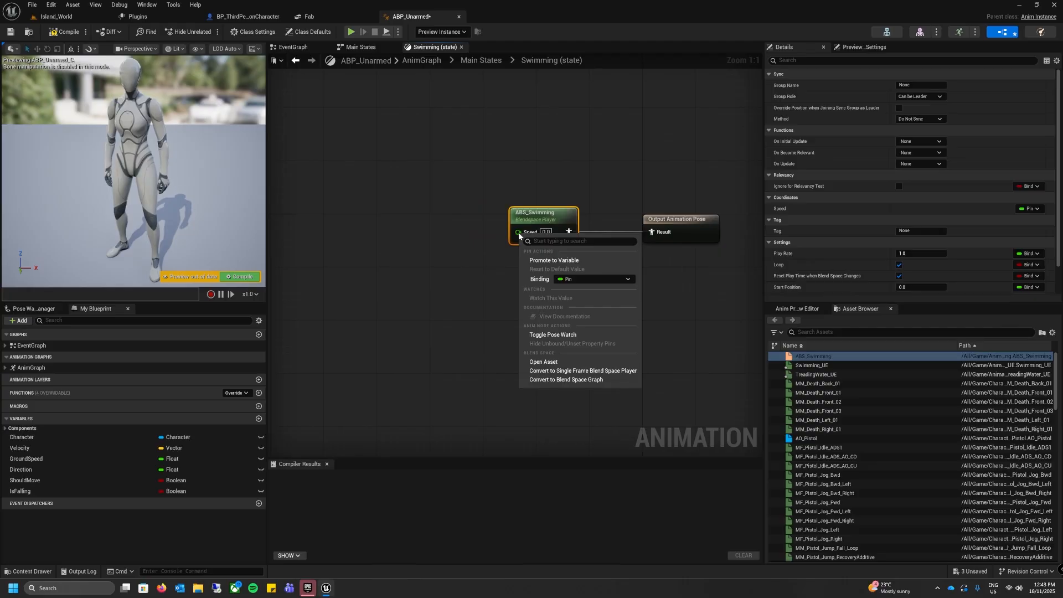
{"action": "left_click", "coordinate": [543, 261]}
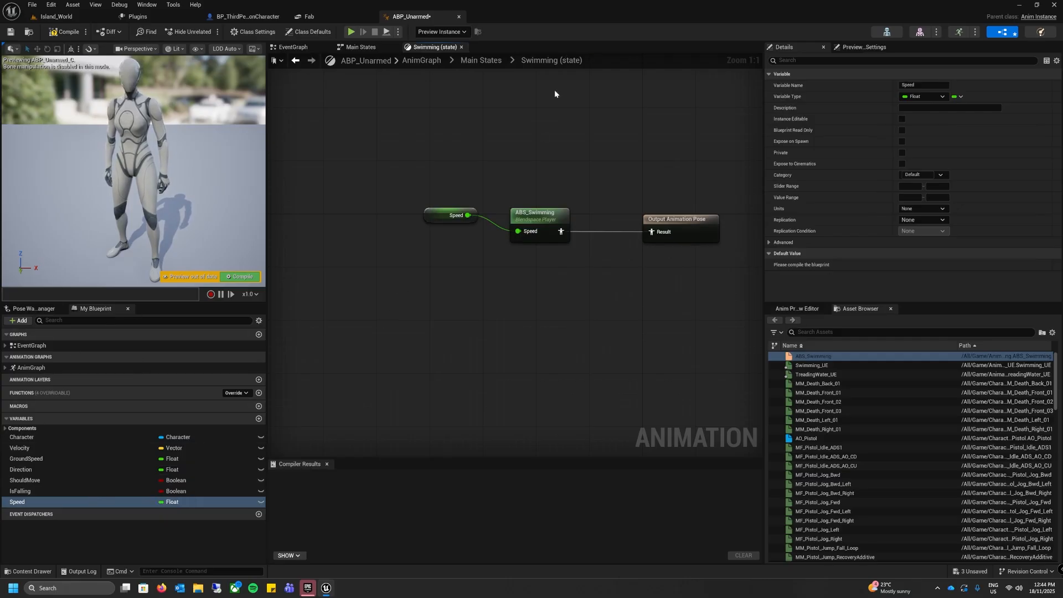
Step: Return to the Main States graph and add a Boolean variable named Swim
{"action": "left_click", "coordinate": [496, 62]}
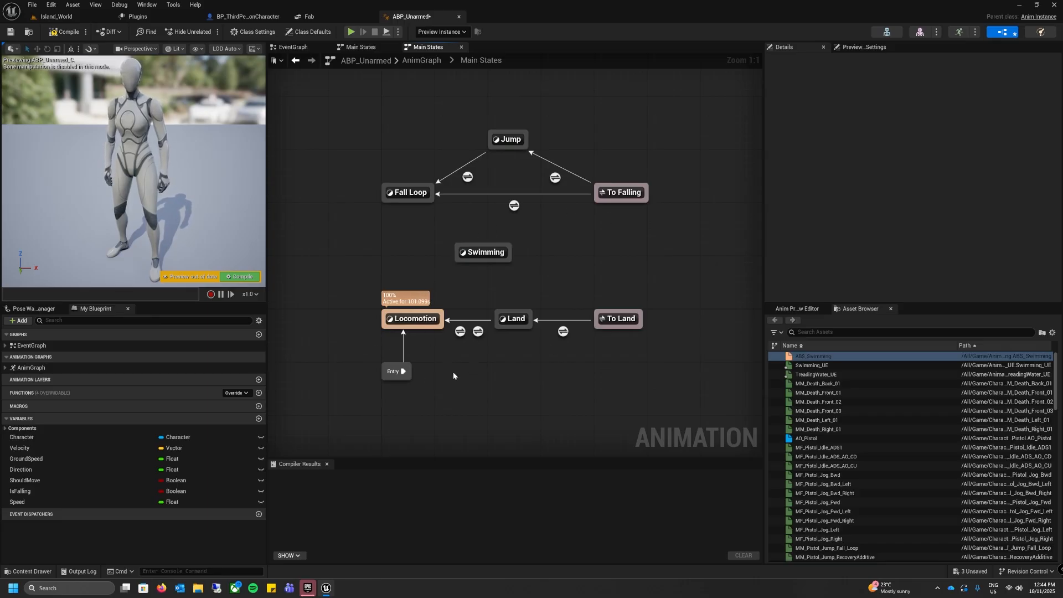
{"action": "left_click", "coordinate": [259, 419]}
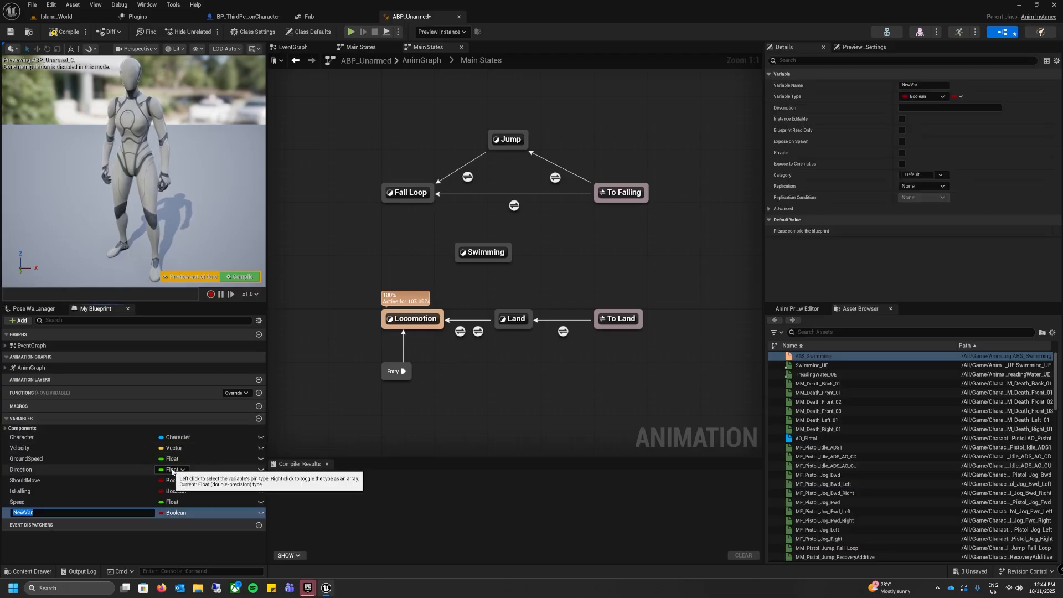
{"action": "type", "text": "Swimming"}
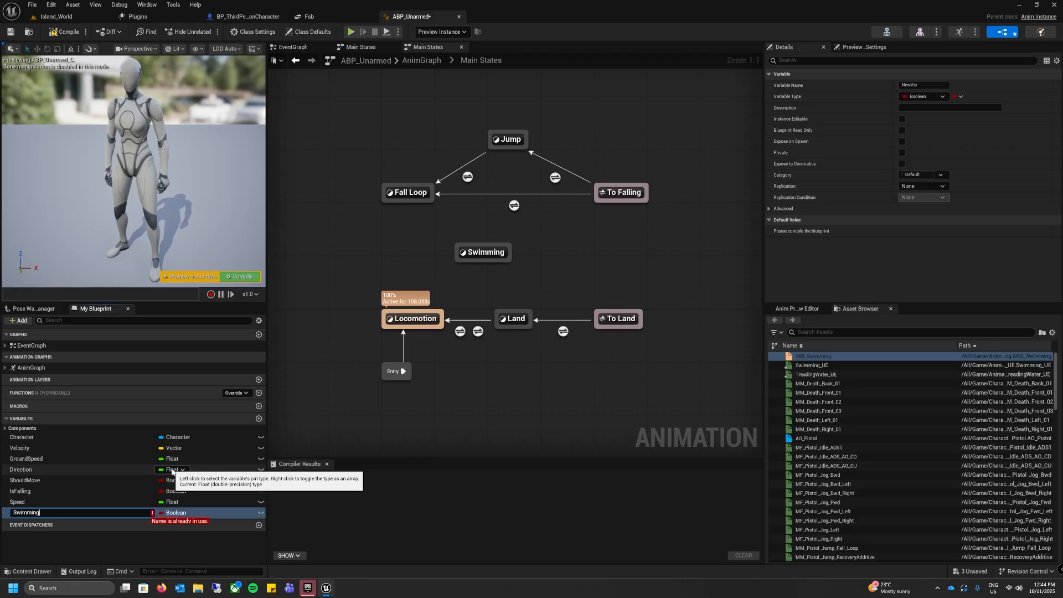
{"action": "key", "text": "BackSpace"}
{"action": "key", "text": "BackSpace"}
{"action": "key", "text": "BackSpace"}
{"action": "key", "text": "BackSpace"}
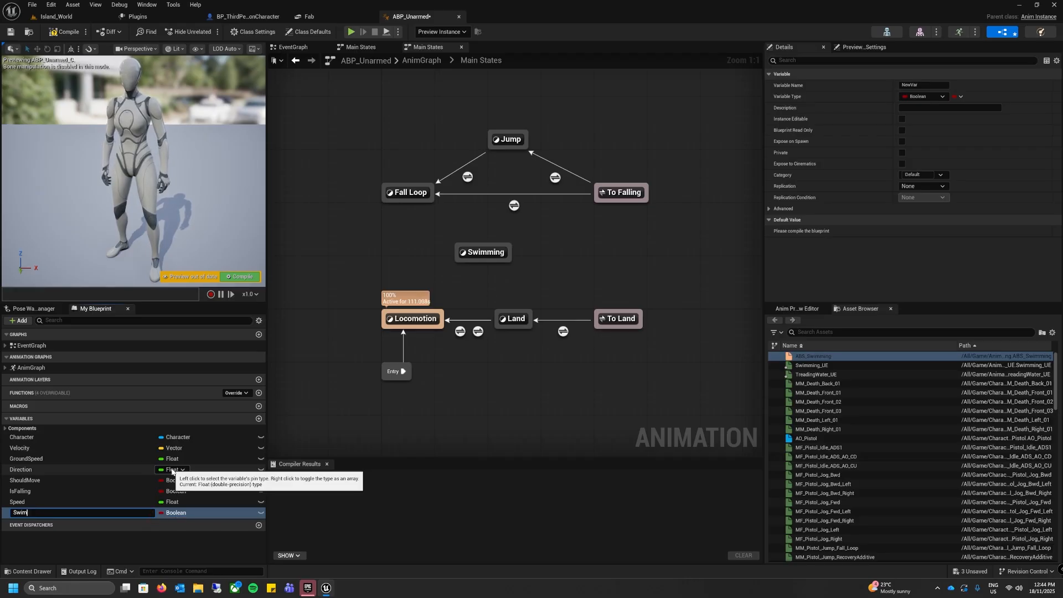
{"action": "left_click", "coordinate": [363, 419]}
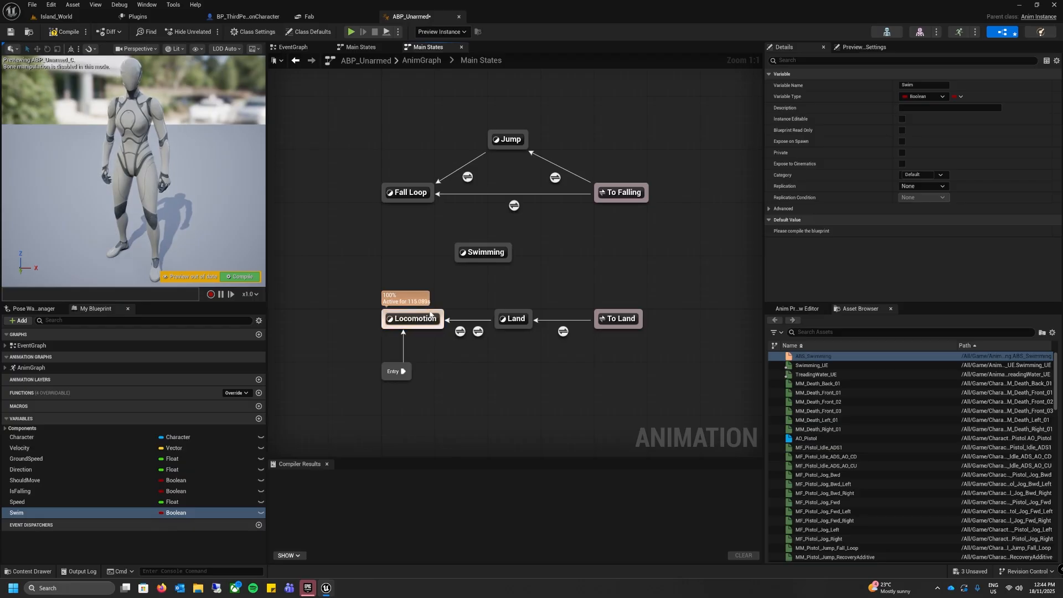
Step: Add transitions both ways between Locomotion and Swimming, and feed the Swim variable into the Locomotion to Swimming rule's Can Enter Transition
{"action": "left_click_drag", "start_coordinate": [435, 312], "coordinate": [463, 265]}
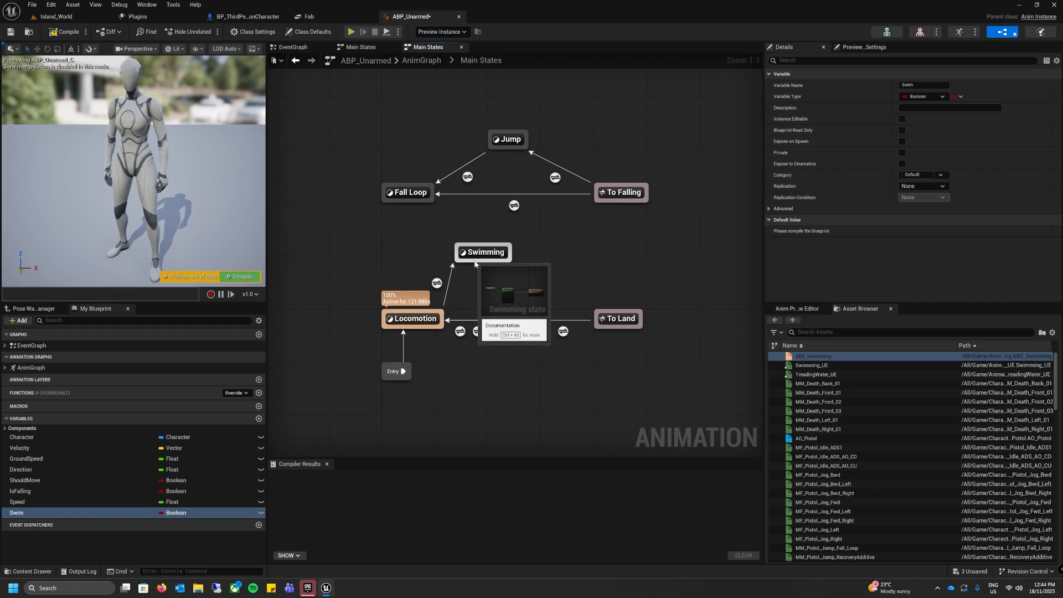
{"action": "left_click_drag", "start_coordinate": [475, 264], "coordinate": [443, 317]}
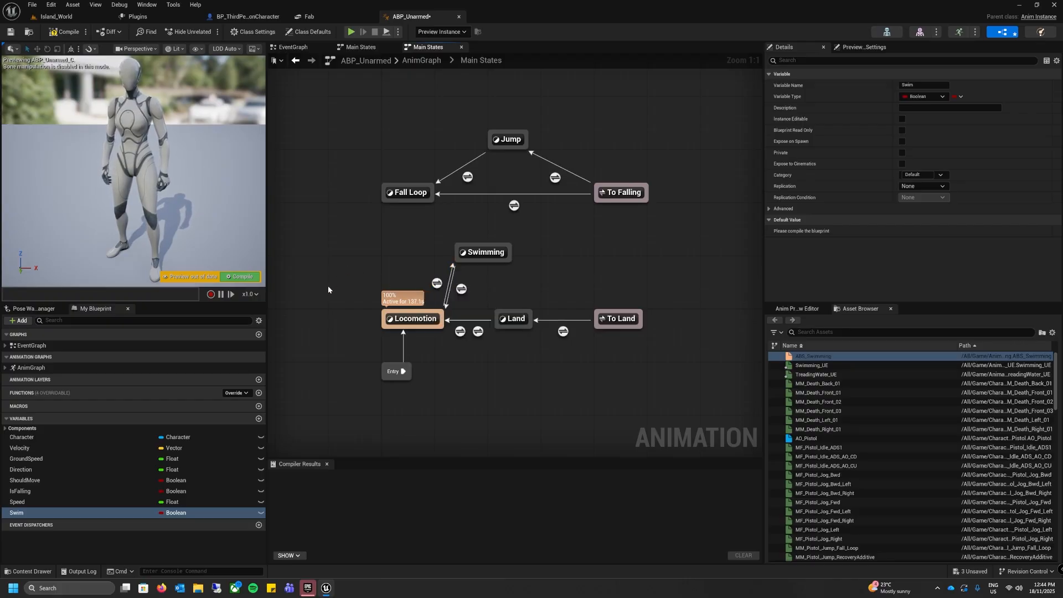
{"action": "left_click", "coordinate": [437, 283]}
{"action": "double_click", "coordinate": [437, 283]}
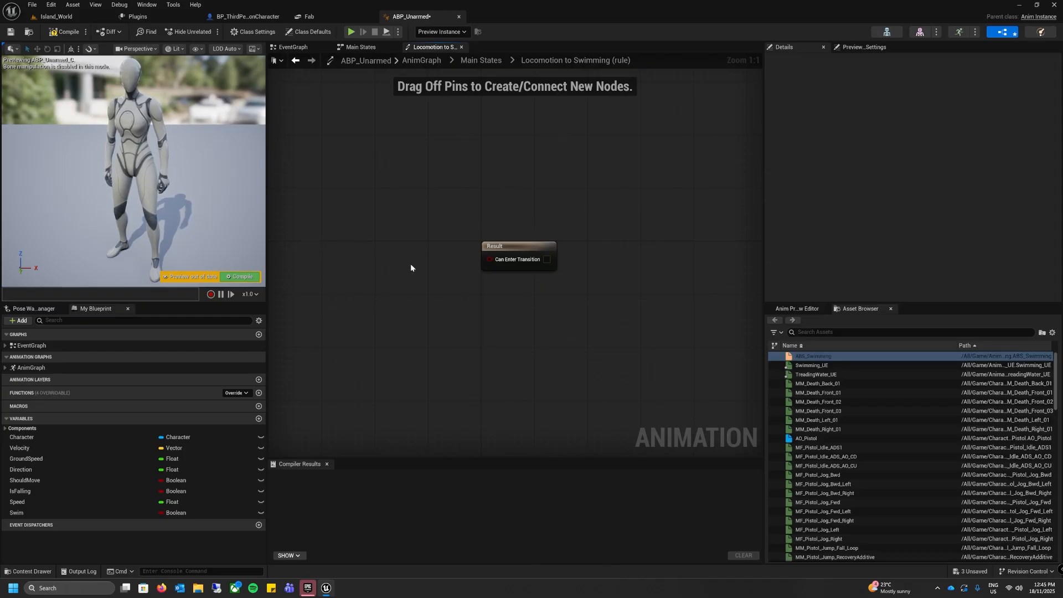
{"action": "left_click_drag", "start_coordinate": [16, 513], "coordinate": [487, 258]}
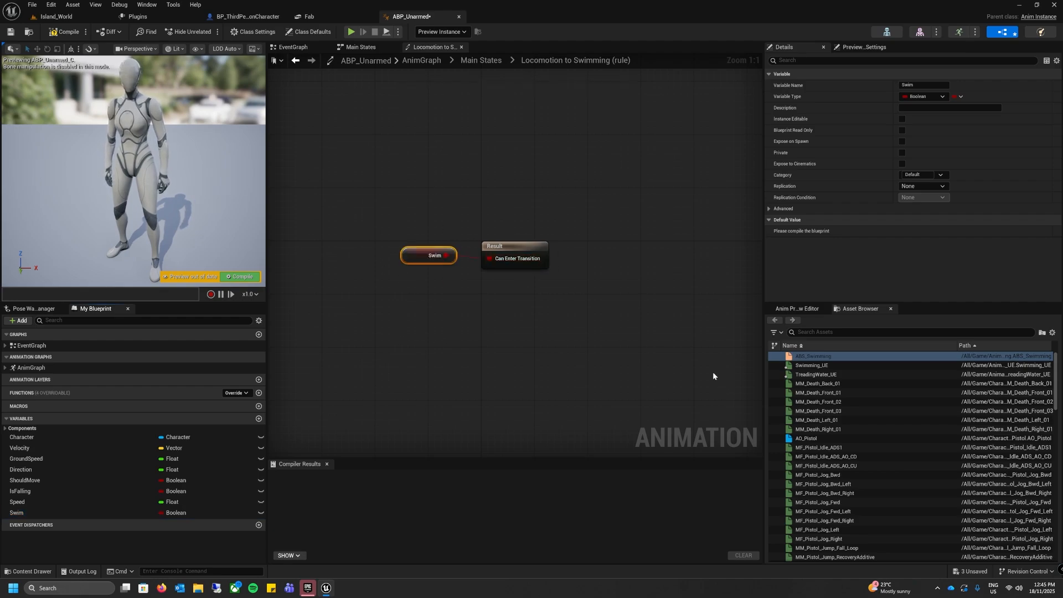
Step: Return to Main States and open the Swimming to Locomotion transition rule
{"action": "left_click", "coordinate": [480, 60]}
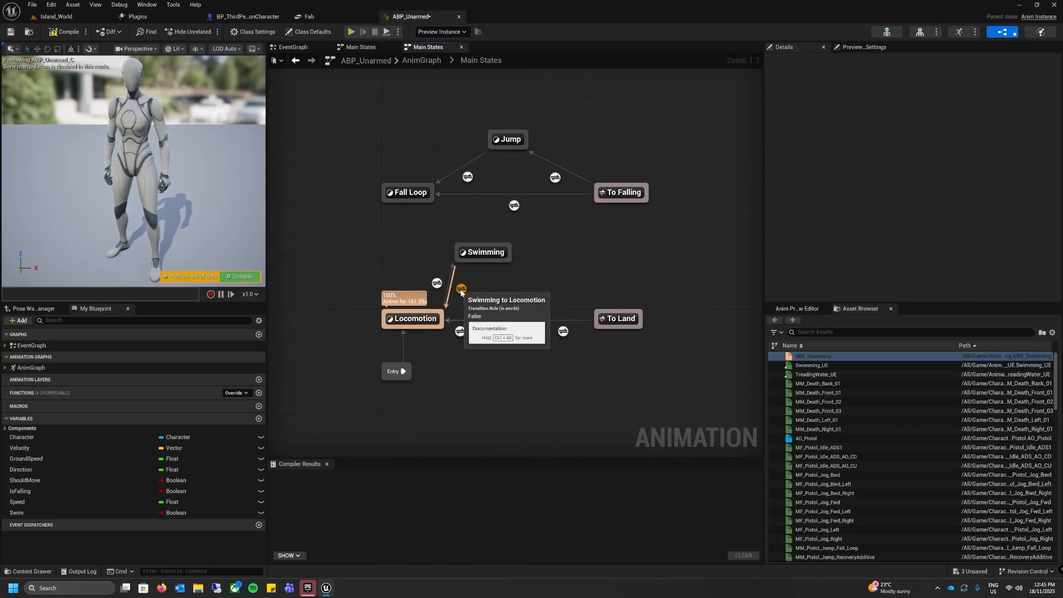
{"action": "double_click", "coordinate": [461, 289]}
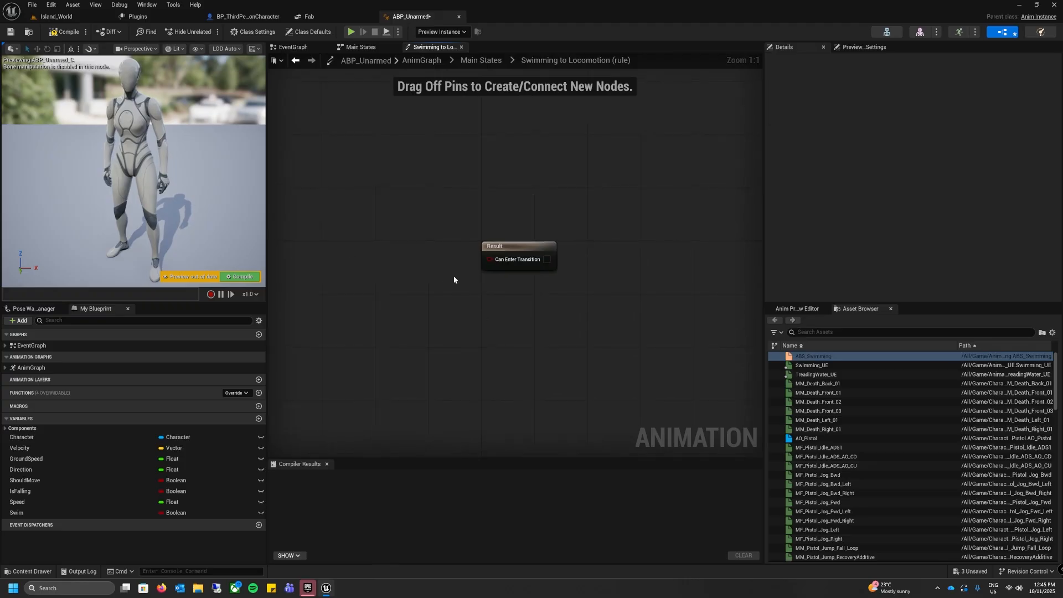
{"action": "left_click_drag", "start_coordinate": [26, 512], "coordinate": [359, 242]}
{"action": "left_click", "coordinate": [310, 250]}
{"action": "left_click", "coordinate": [36, 512]}
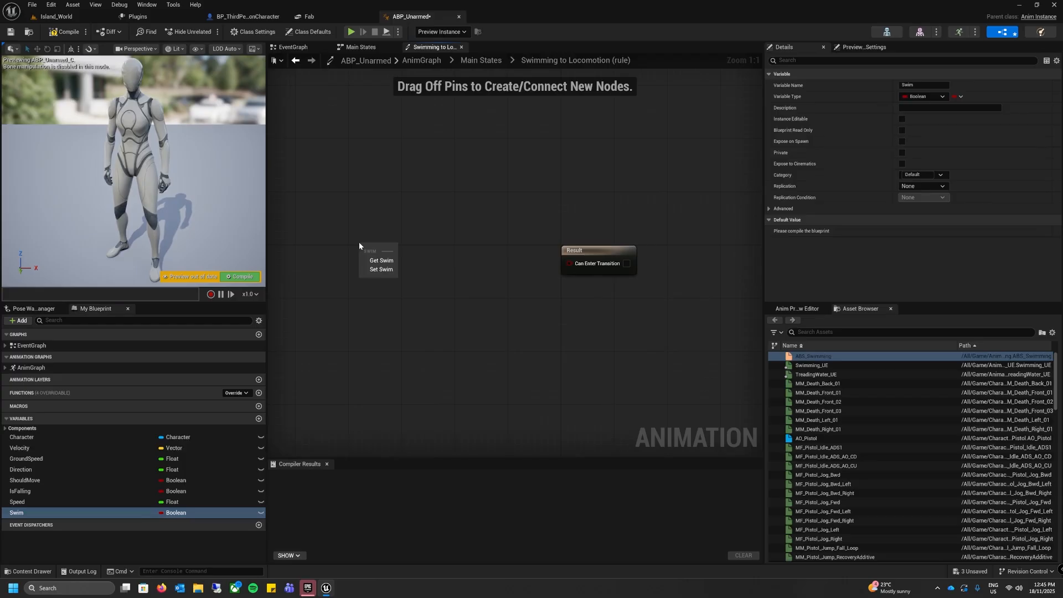
{"action": "left_click", "coordinate": [381, 269]}
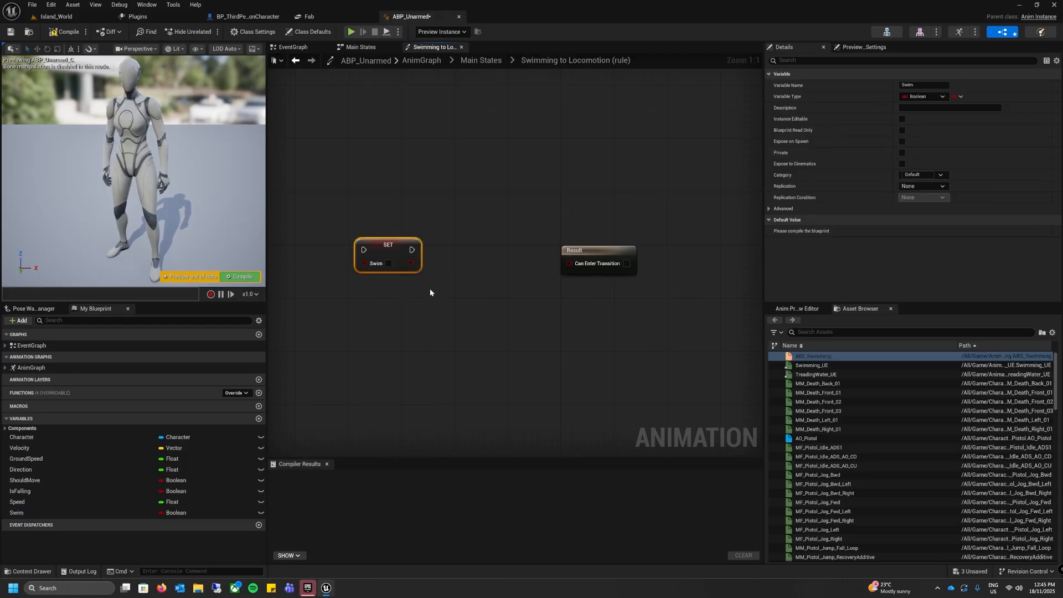
{"action": "key", "text": "Delete"}
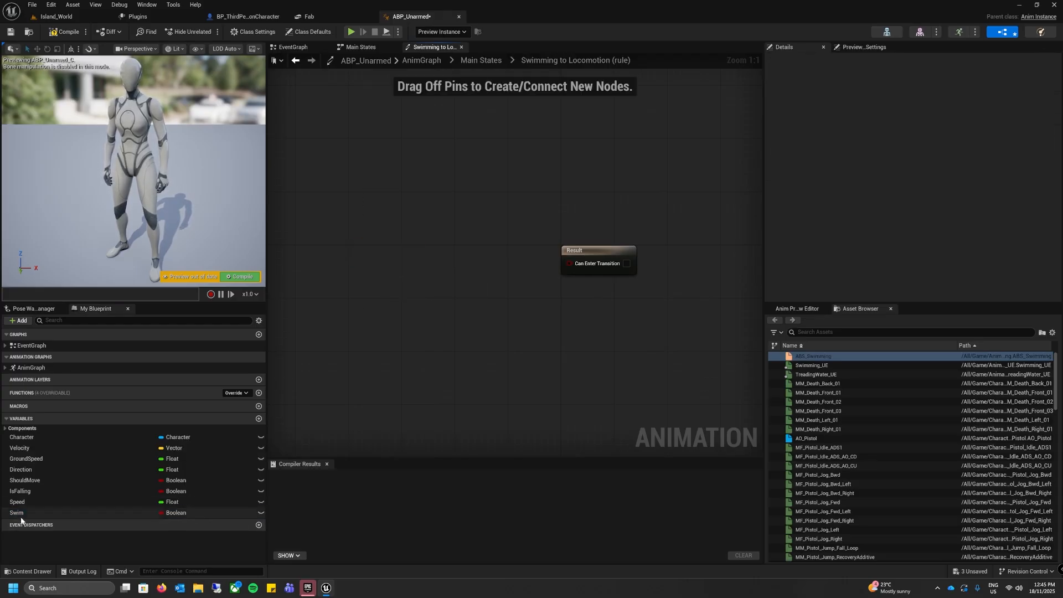
Step: Connect the Swim variable through a NOT Boolean node to Can Enter Transition in the Swimming to Locomotion rule, and return to Main States
{"action": "left_click_drag", "start_coordinate": [22, 513], "coordinate": [436, 257]}
{"action": "left_click", "coordinate": [396, 262]}
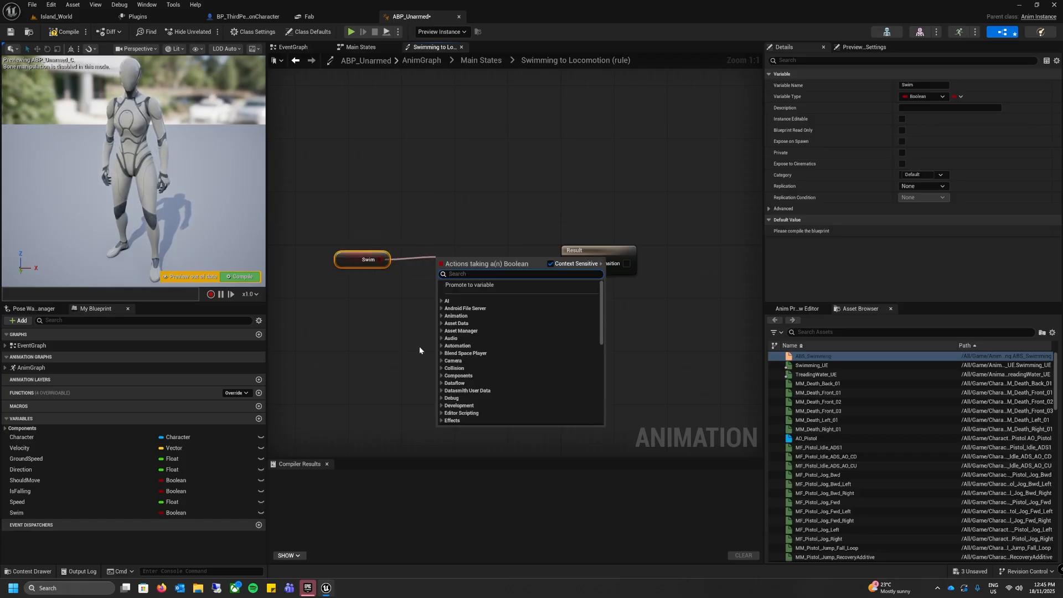
{"action": "type", "text": "NOT BO"}
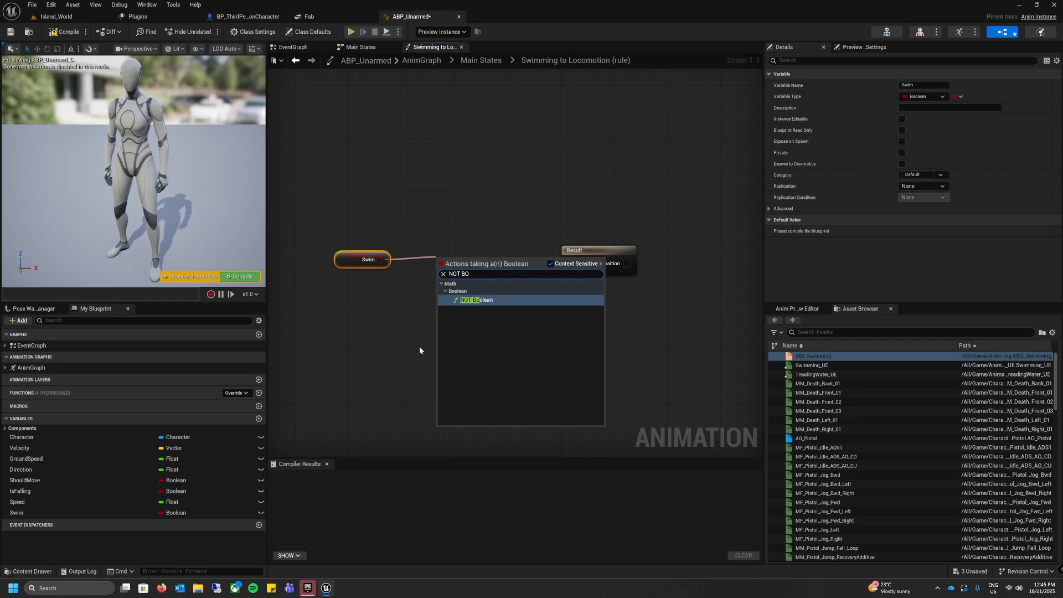
{"action": "left_click", "coordinate": [487, 301]}
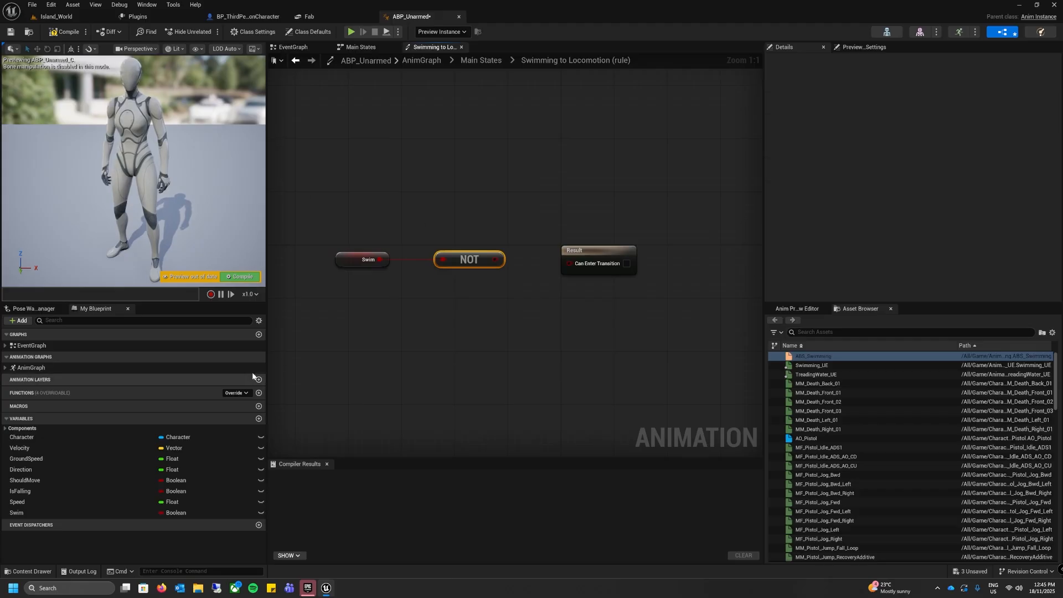
{"action": "left_click_drag", "start_coordinate": [497, 260], "coordinate": [580, 266]}
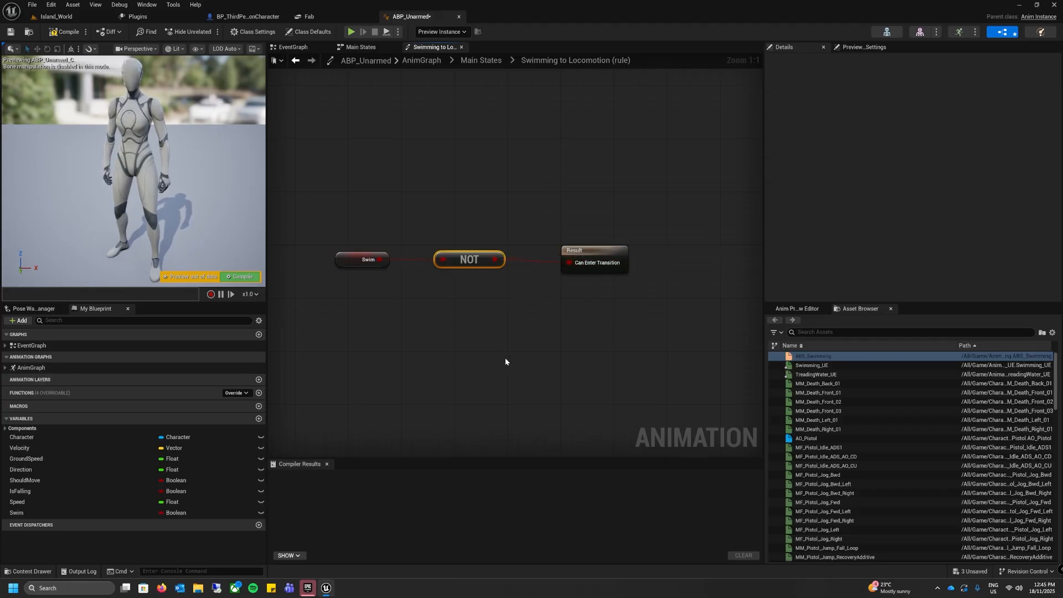
{"action": "left_click", "coordinate": [481, 60]}
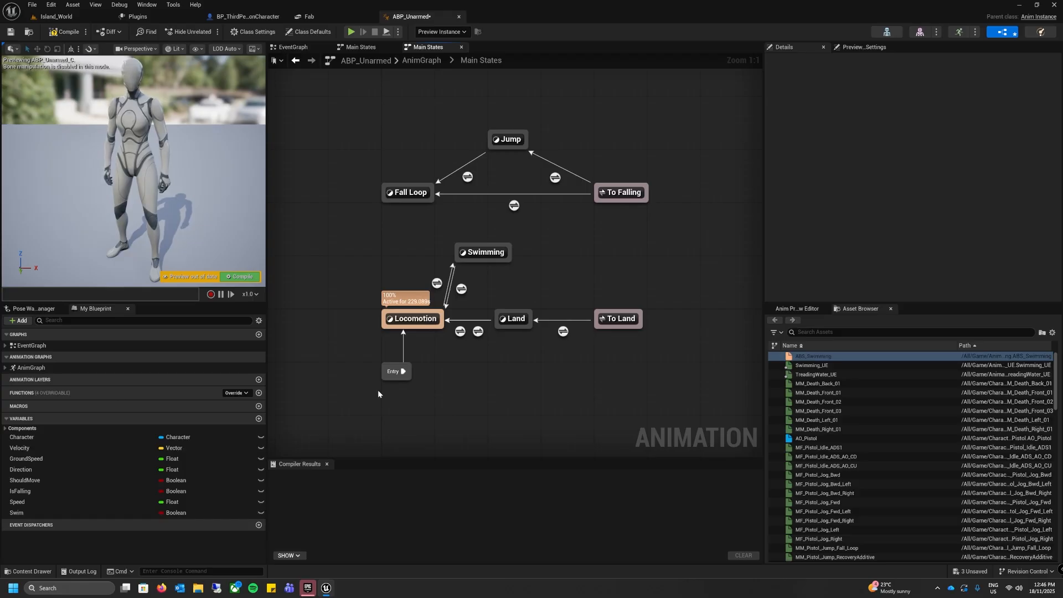
Step: Open the EventGraph and rename the Speed variable to SwimSpeed
{"action": "left_click", "coordinate": [294, 49]}
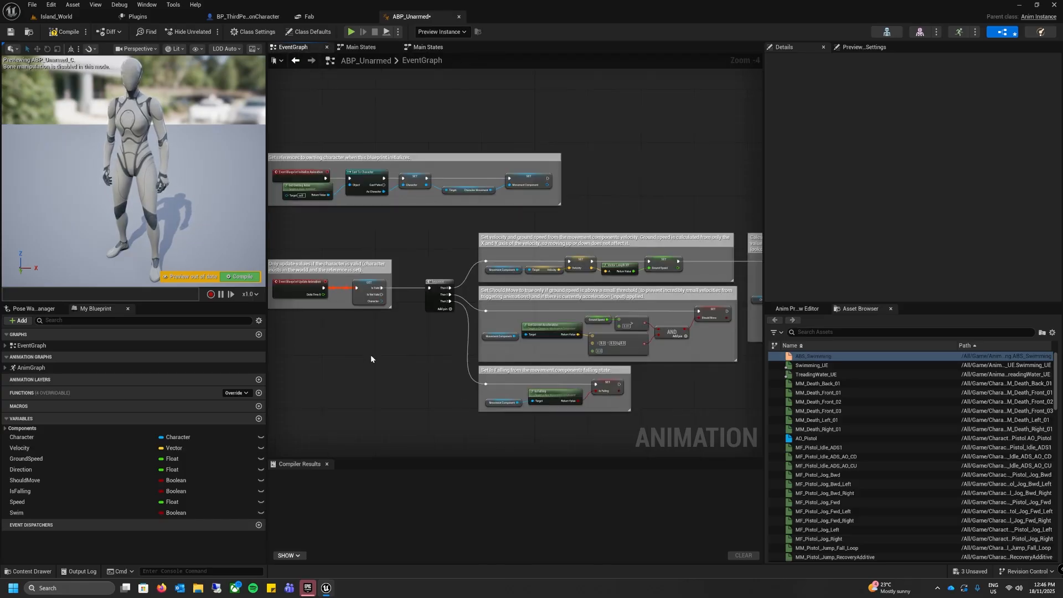
{"action": "right_click_drag", "start_coordinate": [374, 349], "coordinate": [384, 347]}
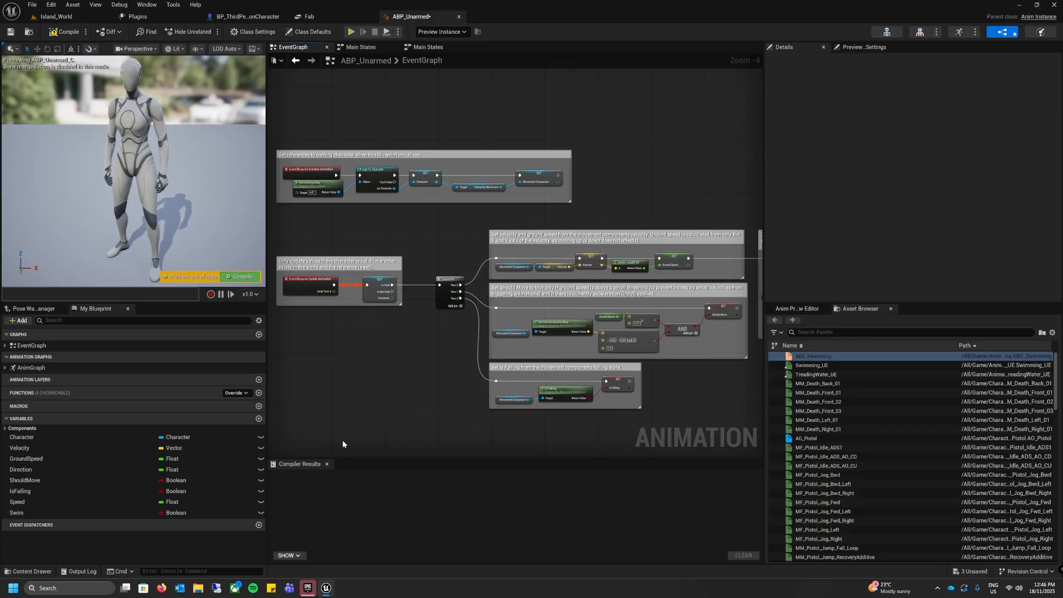
{"action": "right_click", "coordinate": [15, 503]}
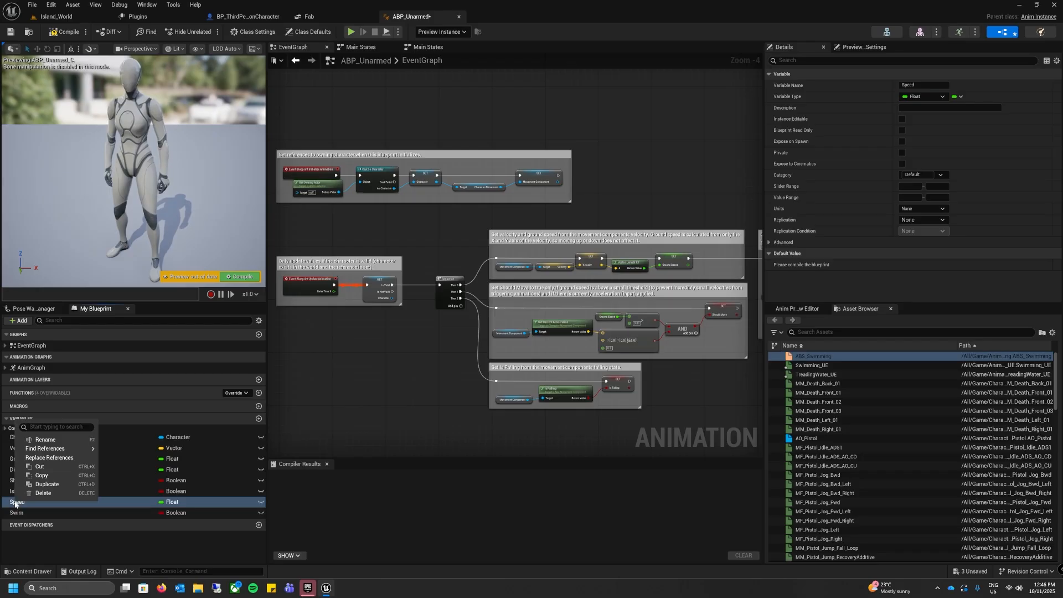
{"action": "left_click", "coordinate": [45, 440]}
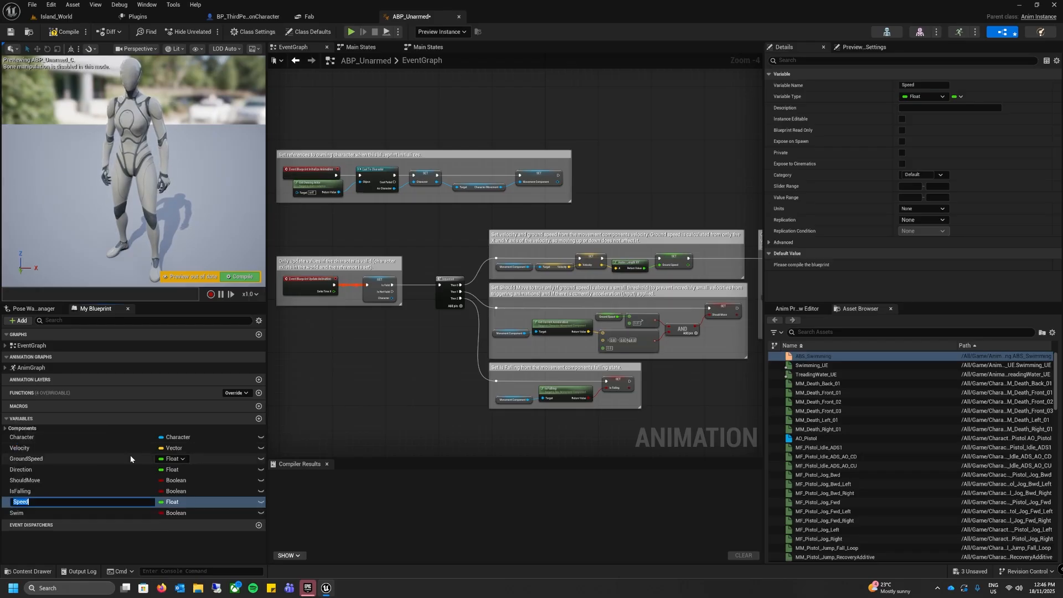
{"action": "type", "text": "SwimSpeed"}
{"action": "key", "text": "Return"}
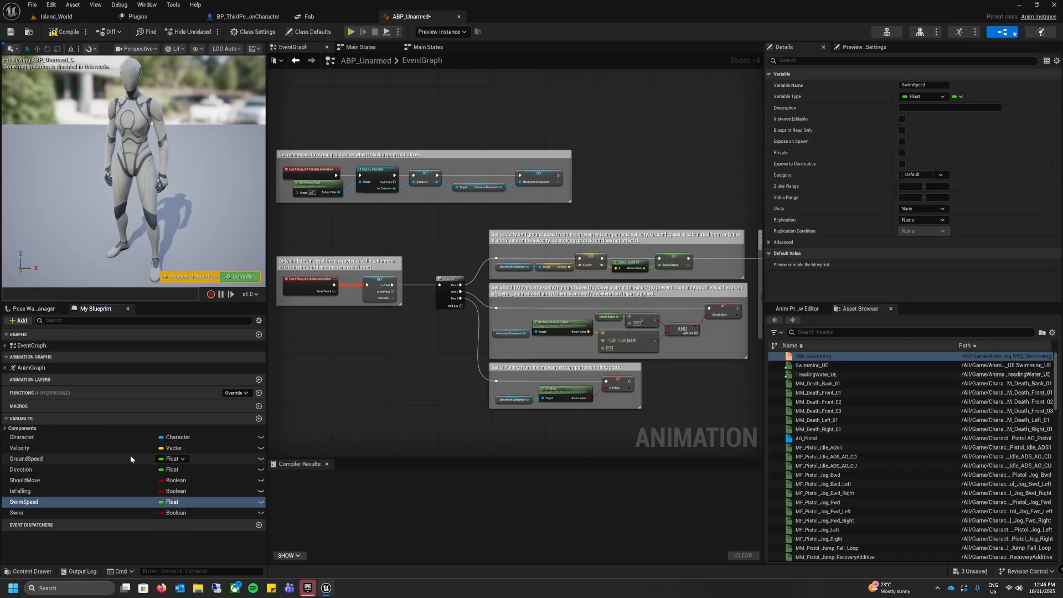
{"action": "left_click", "coordinate": [391, 398]}
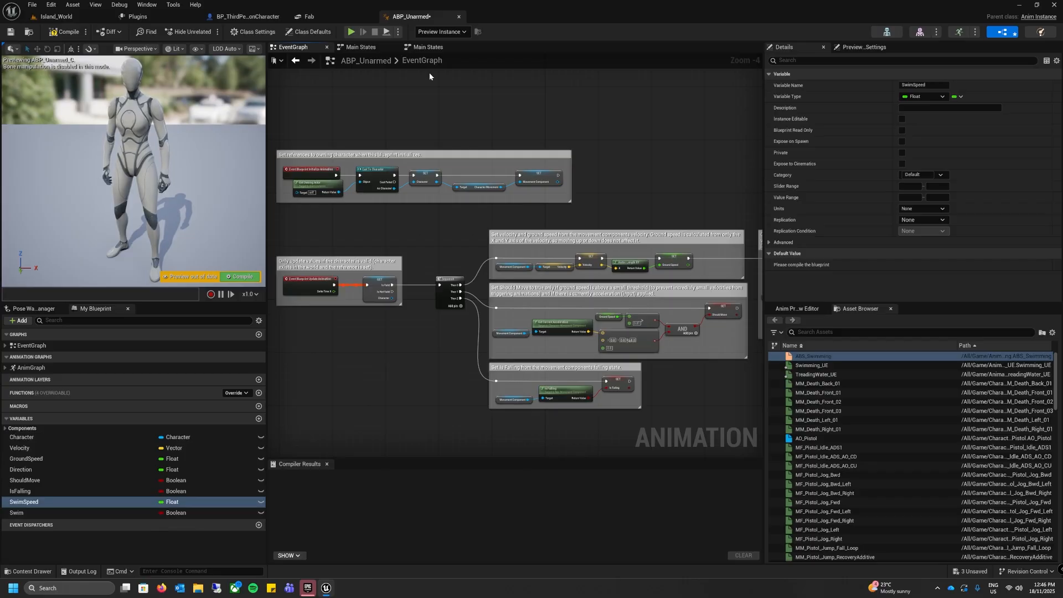
Step: Open the Swimming state from the AnimGraph and line up the Swim Speed node with the ABS_Swimming Speed input
{"action": "double_click", "coordinate": [31, 368]}
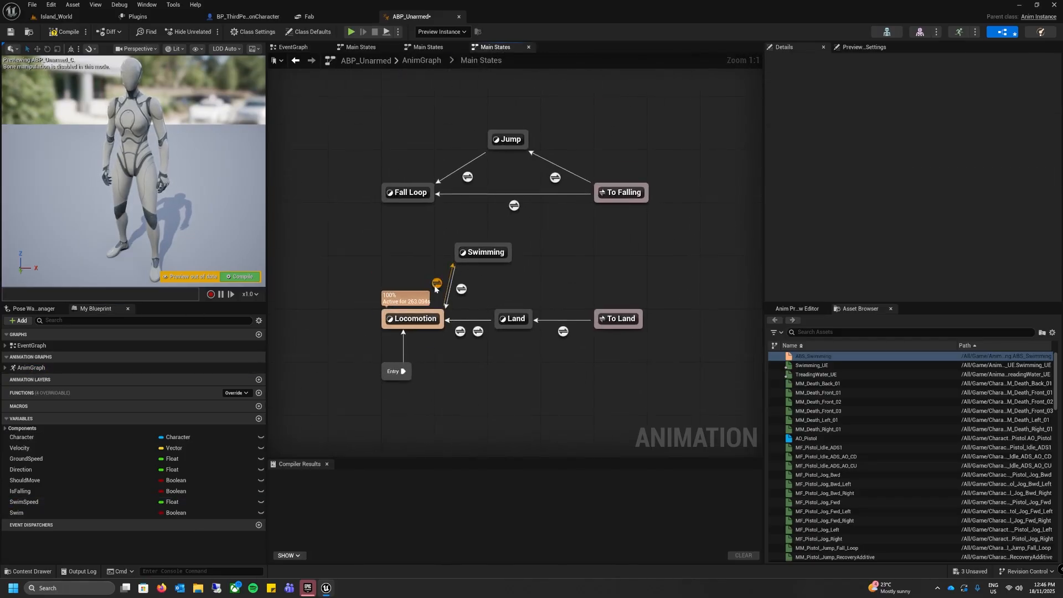
{"action": "double_click", "coordinate": [482, 252]}
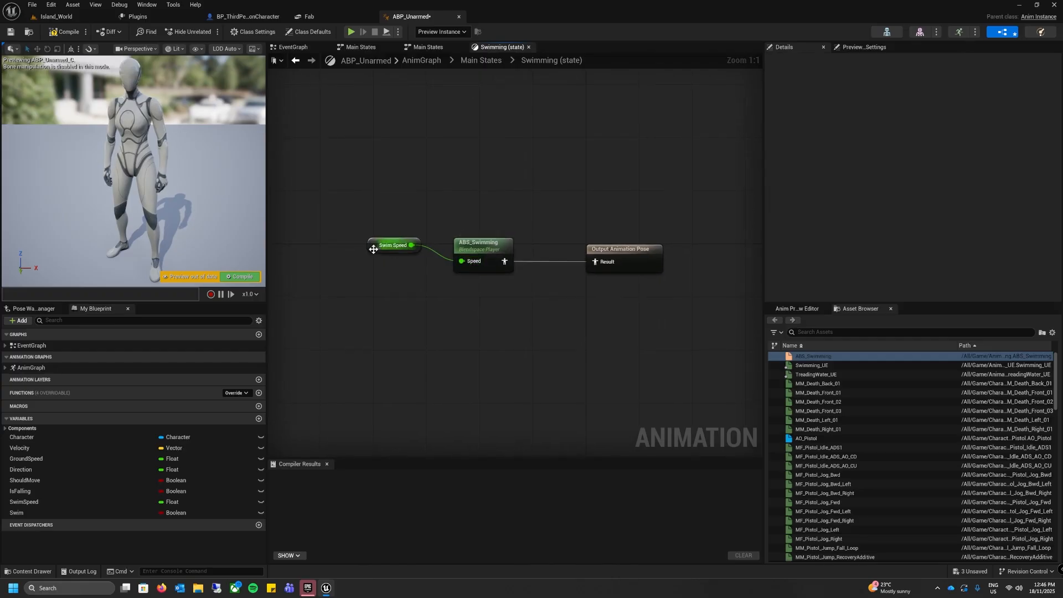
{"action": "left_click_drag", "start_coordinate": [371, 246], "coordinate": [360, 267]}
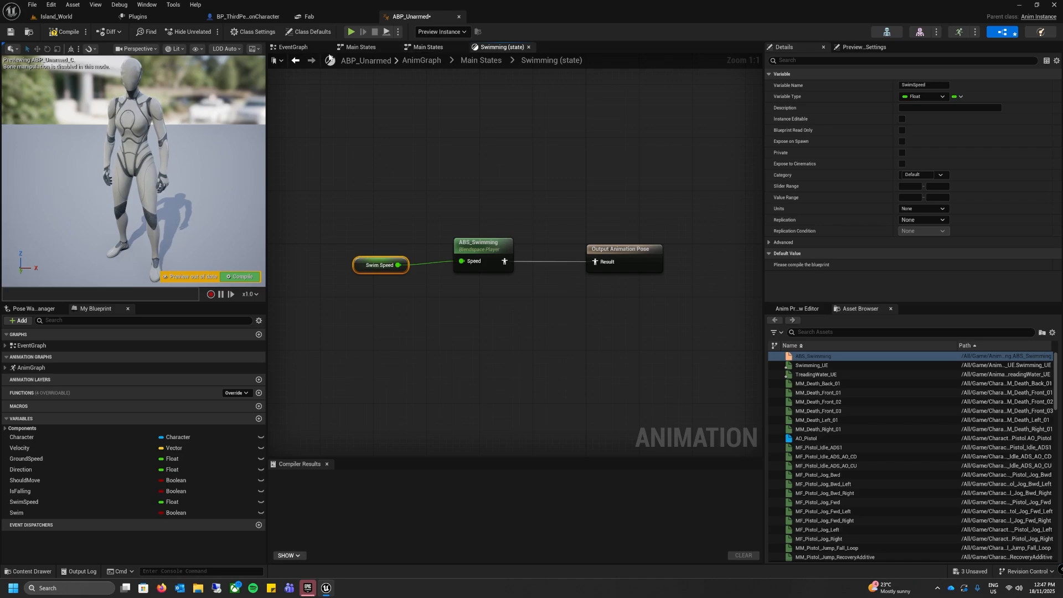
Step: Add a Then 3 output pin to the Sequence node in the EventGraph
{"action": "left_click", "coordinate": [294, 49]}
{"action": "scroll", "coordinate": [433, 239], "scroll_direction": "up", "scroll_amount": 3}
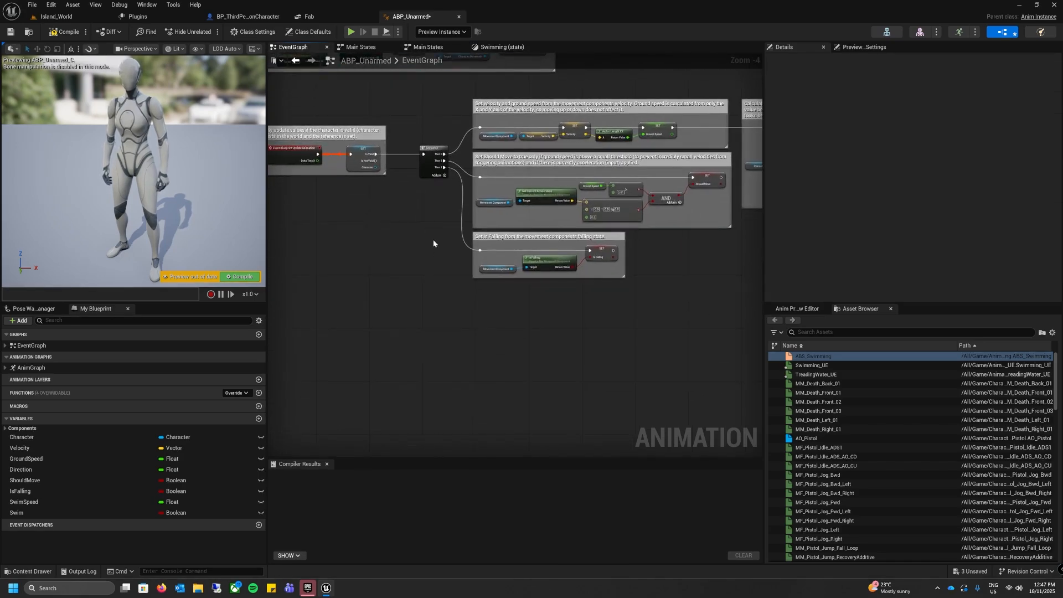
{"action": "right_click_drag", "start_coordinate": [427, 243], "coordinate": [338, 222]}
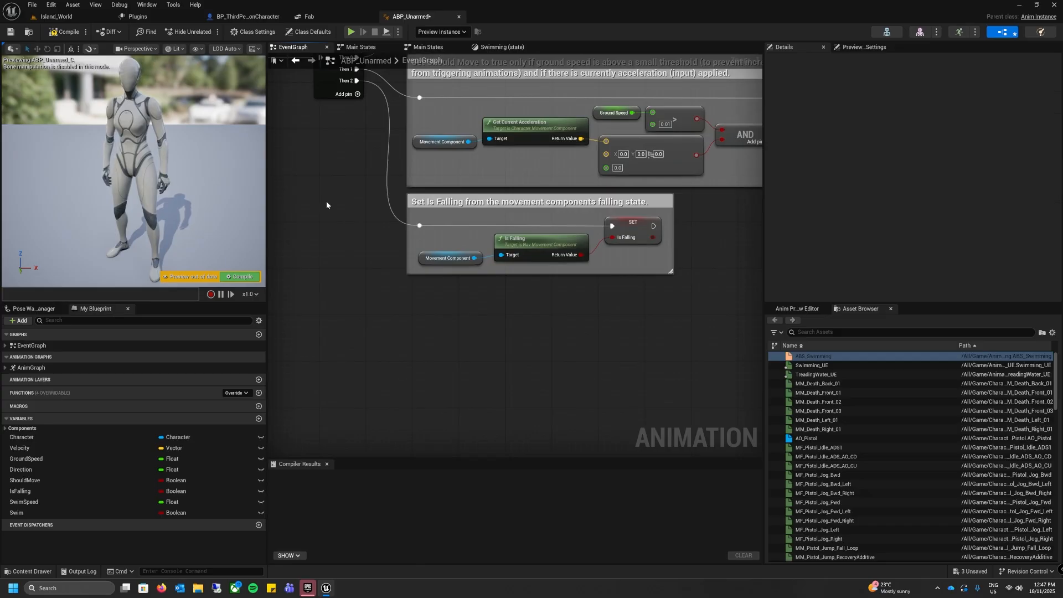
{"action": "right_click_drag", "start_coordinate": [358, 102], "coordinate": [365, 203]}
{"action": "left_click", "coordinate": [398, 146]}
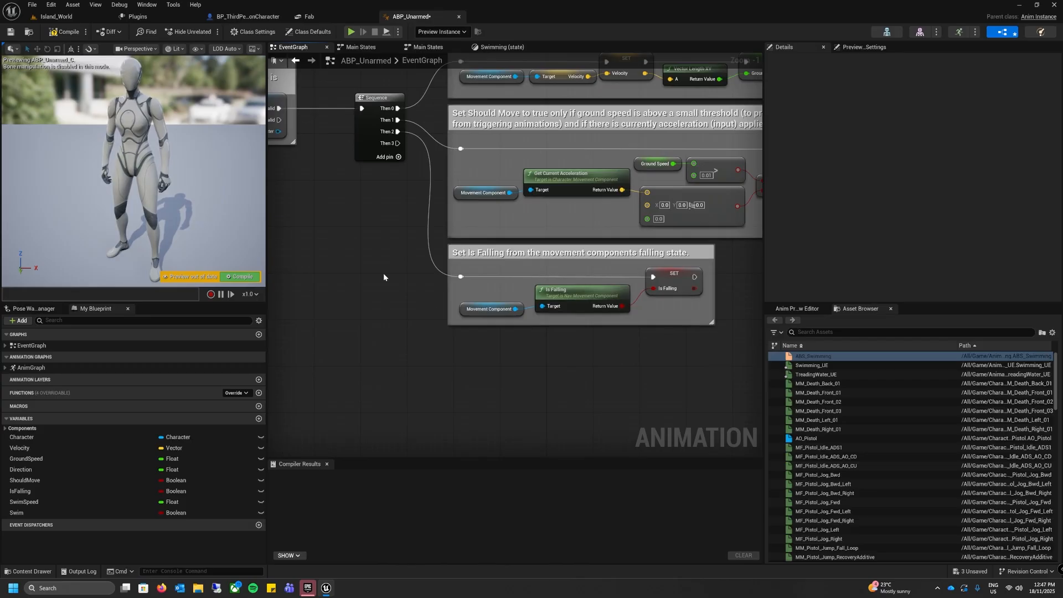
Step: Place a copy of the Movement Component node in the empty space below the Is Falling comment box
{"action": "right_click_drag", "start_coordinate": [381, 263], "coordinate": [325, 360]}
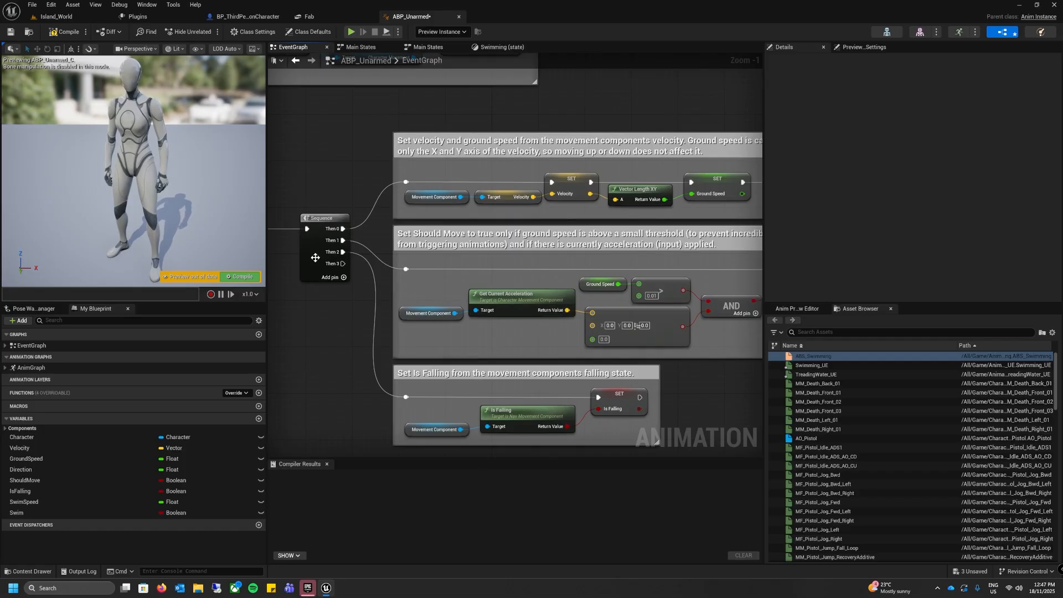
{"action": "right_click_drag", "start_coordinate": [343, 354], "coordinate": [367, 247]}
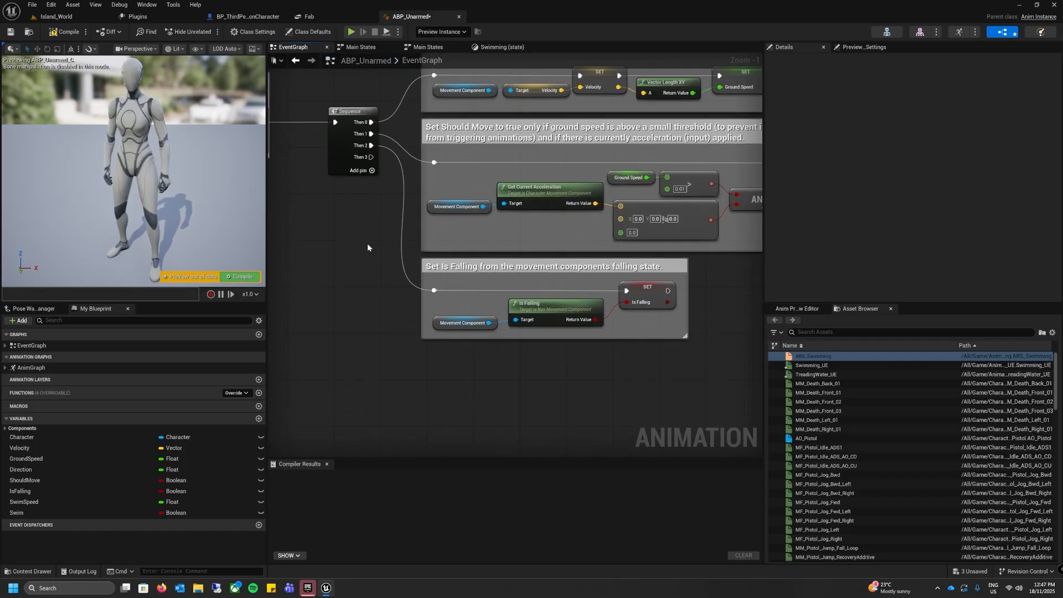
{"action": "right_click_drag", "start_coordinate": [380, 287], "coordinate": [334, 242]}
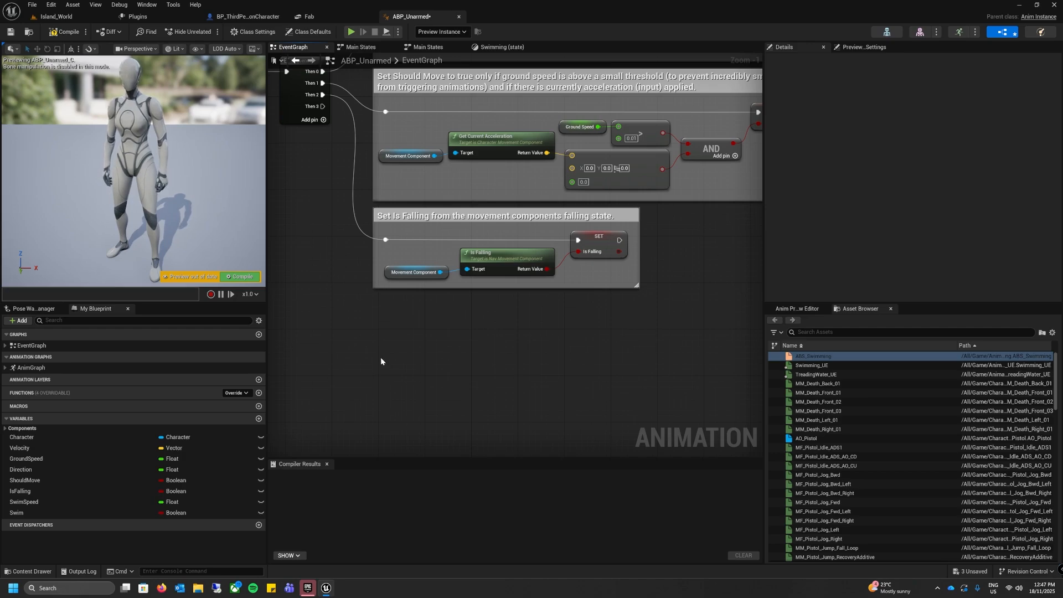
{"action": "left_click", "coordinate": [391, 279]}
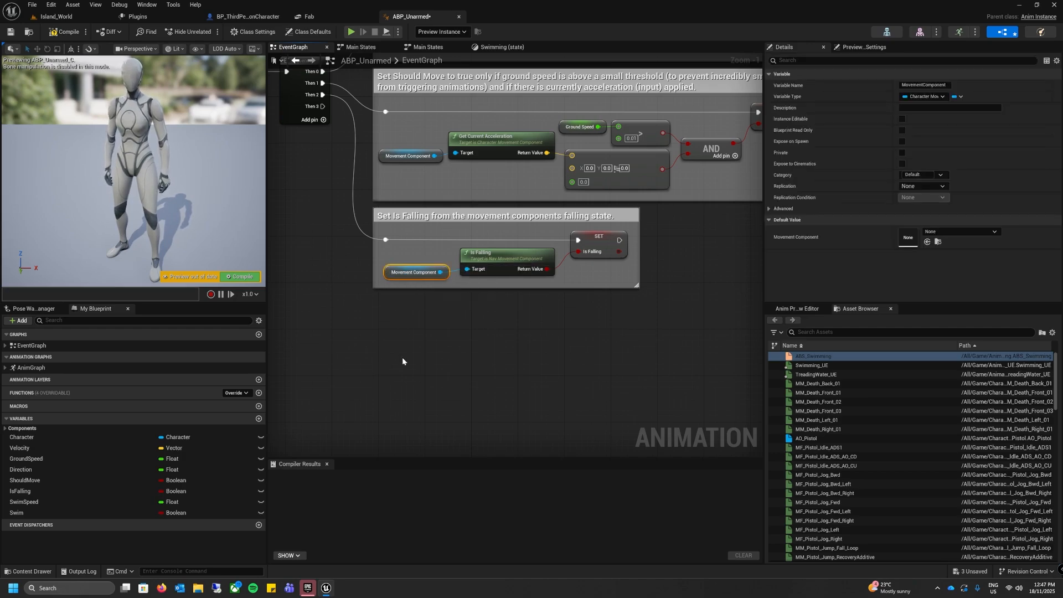
{"action": "key", "text": "ctrl+v"}
{"action": "mouse_move", "coordinate": [398, 365]}
{"action": "left_mouse_down"}
{"action": "mouse_move", "coordinate": [384, 372]}
{"action": "mouse_move", "coordinate": [383, 361]}
{"action": "left_mouse_up"}
{"action": "right_click_drag", "start_coordinate": [438, 397], "coordinate": [464, 367]}
{"action": "left_click", "coordinate": [521, 272]}
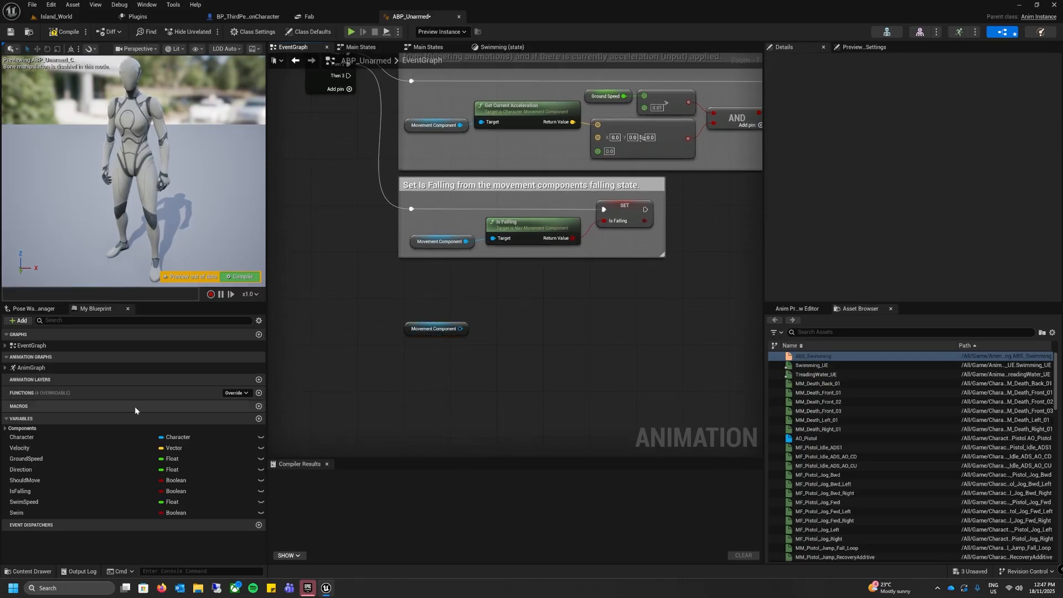
{"action": "right_click", "coordinate": [492, 404]}
{"action": "right_click_drag", "start_coordinate": [472, 360], "coordinate": [431, 359]}
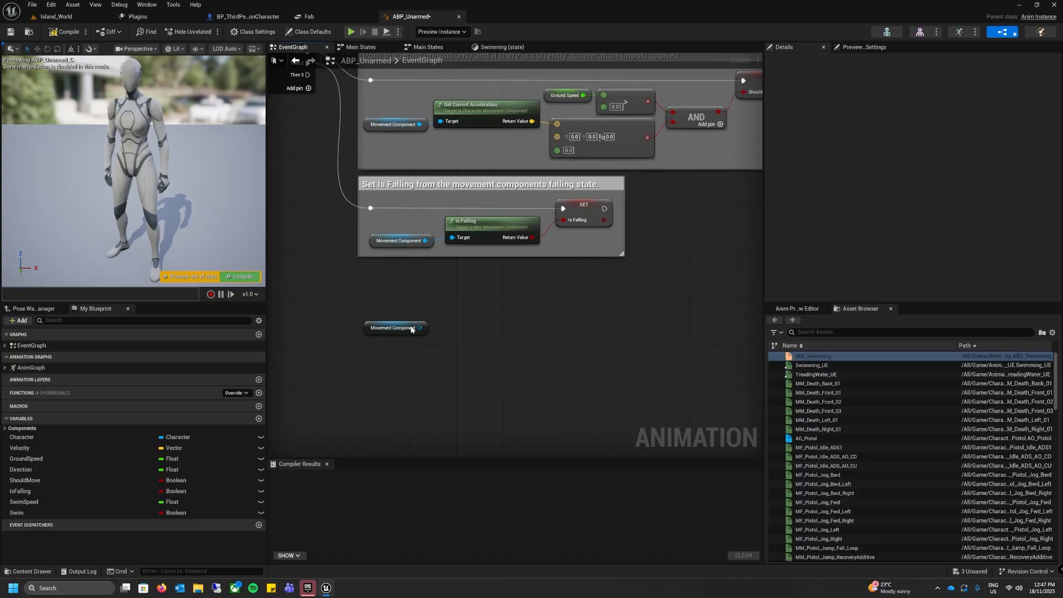
Step: Add an Is Swimming node fed by the copied Movement Component and place it beside that node
{"action": "left_click_drag", "start_coordinate": [419, 328], "coordinate": [462, 305]}
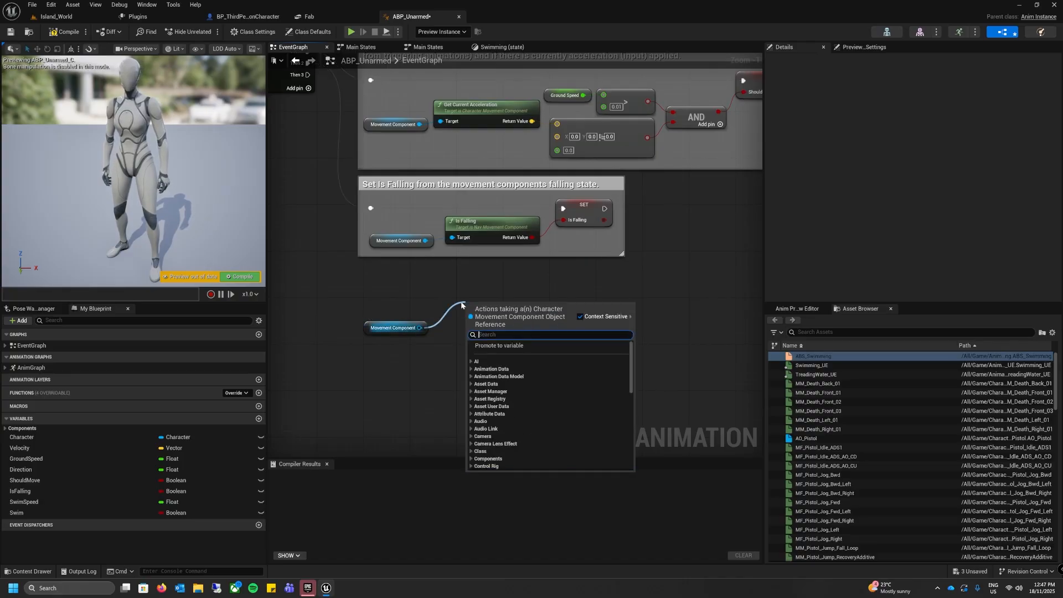
{"action": "type", "text": "is swimm"}
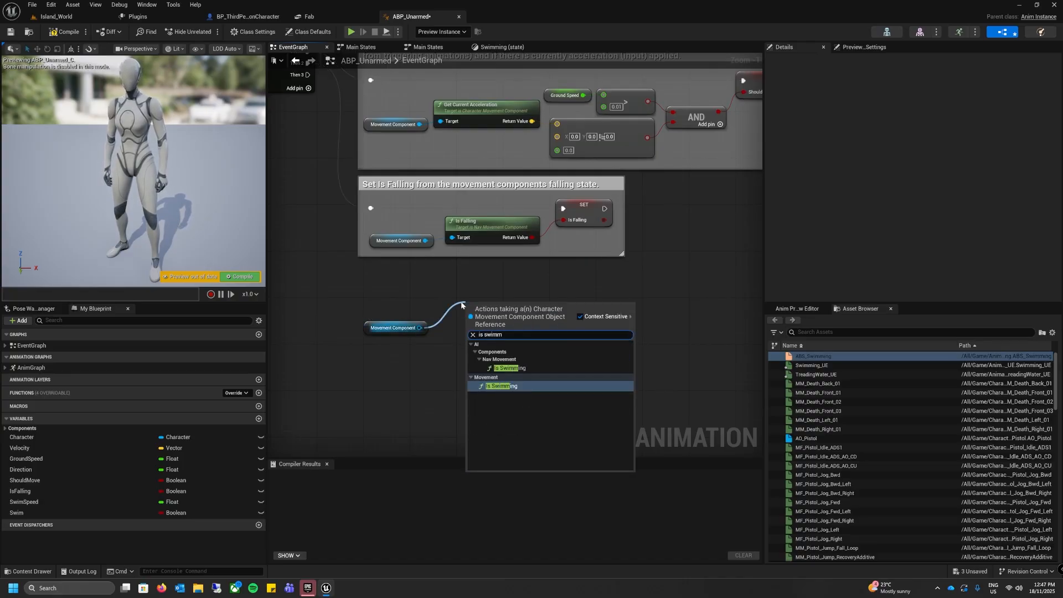
{"action": "left_click", "coordinate": [509, 368]}
{"action": "mouse_move", "coordinate": [506, 305]}
{"action": "left_mouse_down"}
{"action": "mouse_move", "coordinate": [483, 304]}
{"action": "mouse_move", "coordinate": [489, 310]}
{"action": "left_mouse_up"}
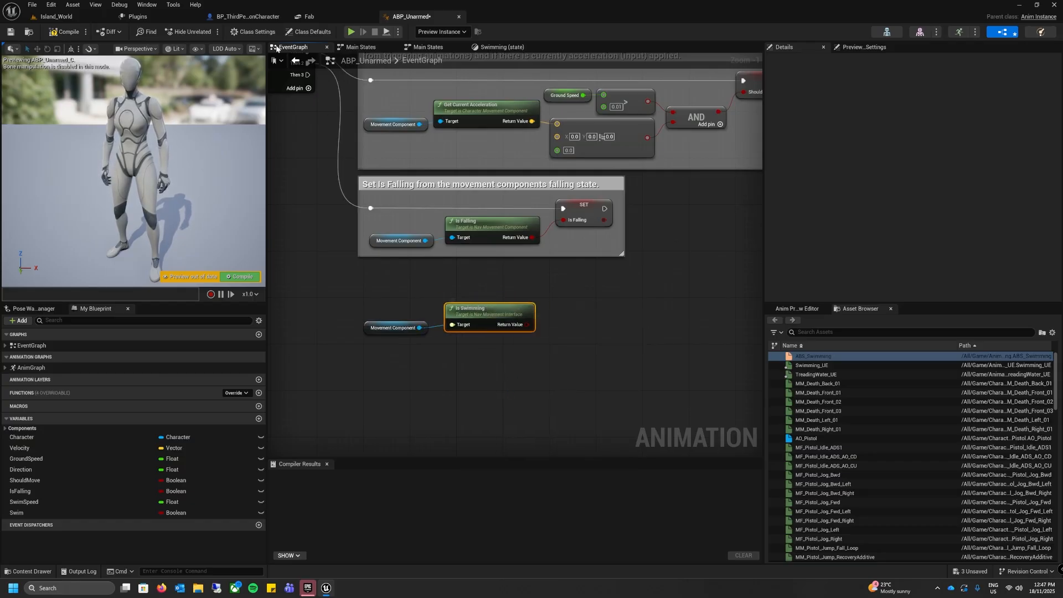
Step: Review the StartSwimming and StopSwimming logic in BP_ThirdPersonCharacter's EventGraph and return to ABP_Unarmed
{"action": "left_click", "coordinate": [254, 18]}
{"action": "right_click_drag", "start_coordinate": [586, 340], "coordinate": [438, 184]}
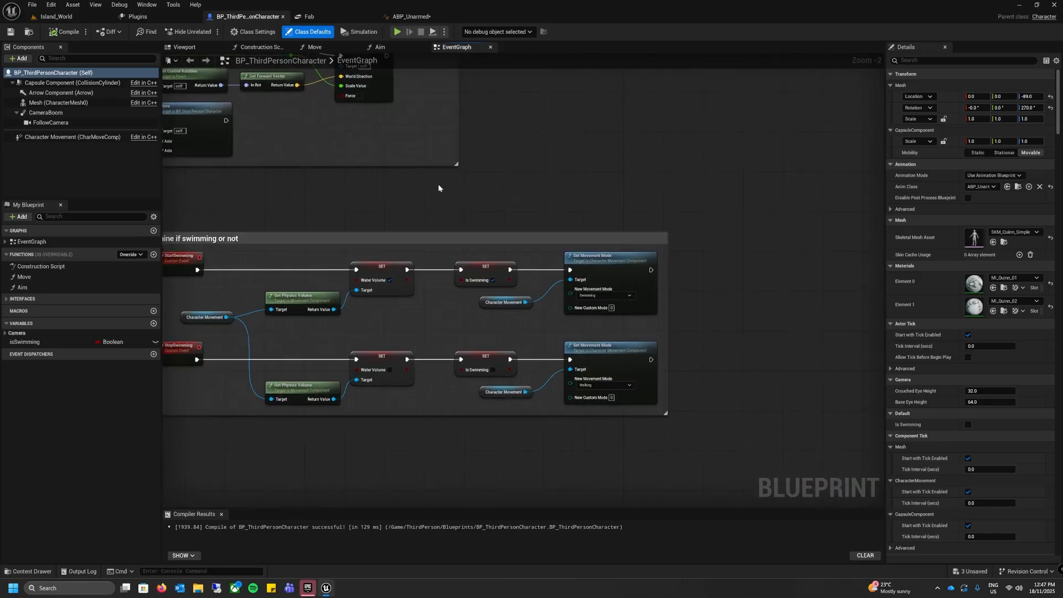
{"action": "right_click_drag", "start_coordinate": [330, 236], "coordinate": [352, 252]}
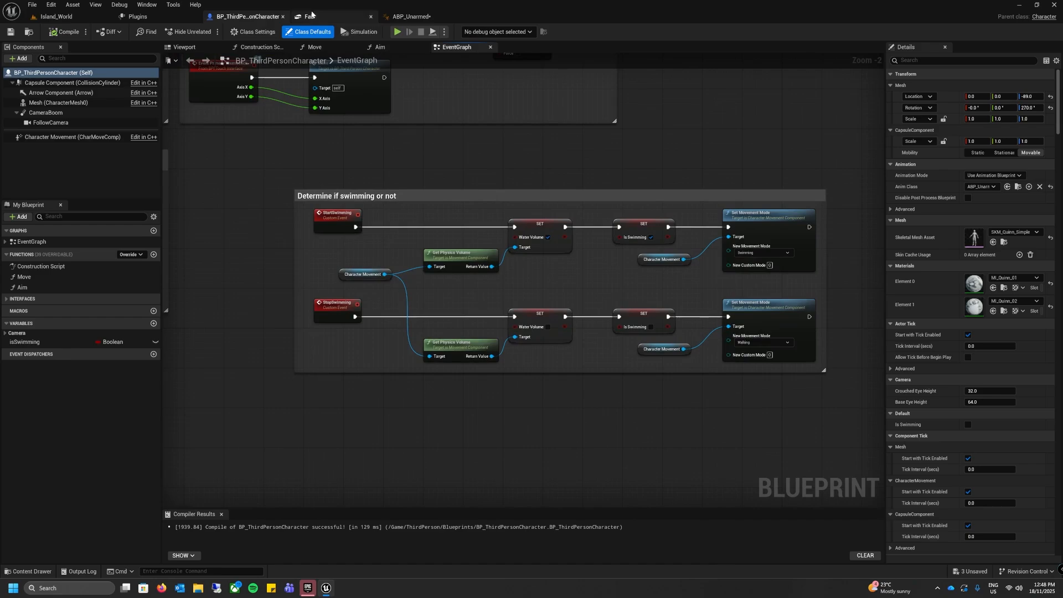
{"action": "left_click", "coordinate": [413, 18]}
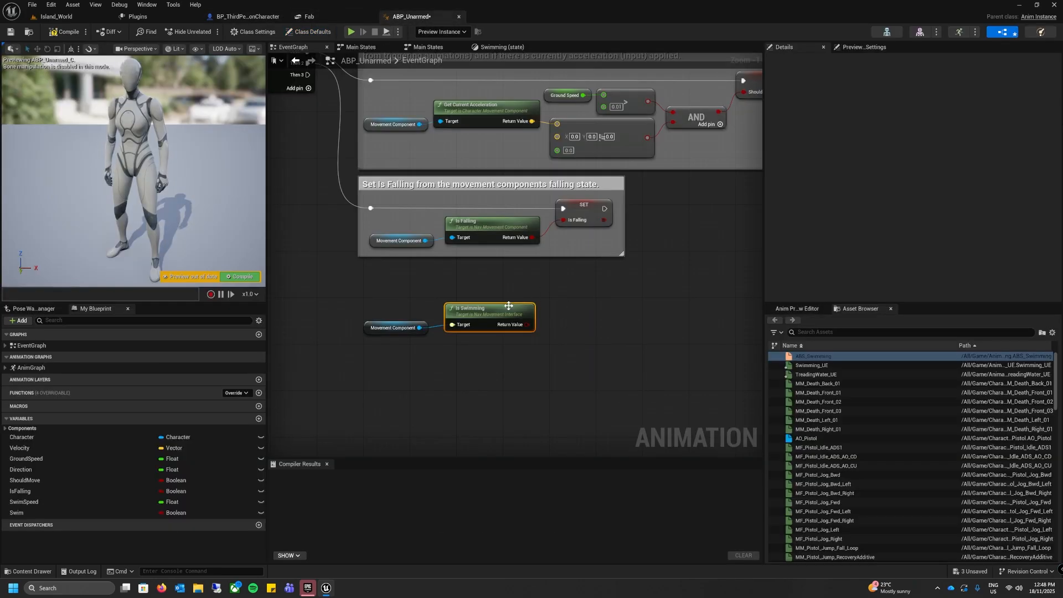
Step: Add a Set Swim node driven by Is Swimming's Return Value and run it from the Sequence node's Then 3 pin
{"action": "left_click_drag", "start_coordinate": [509, 306], "coordinate": [494, 315]}
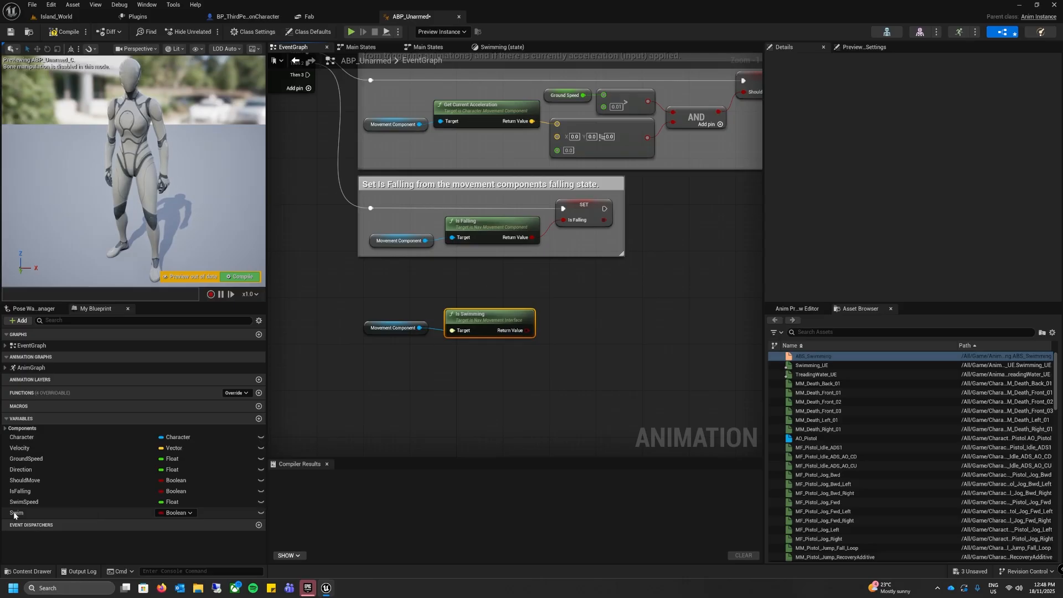
{"action": "left_click_drag", "start_coordinate": [15, 513], "coordinate": [559, 309]}
{"action": "left_click", "coordinate": [561, 323]}
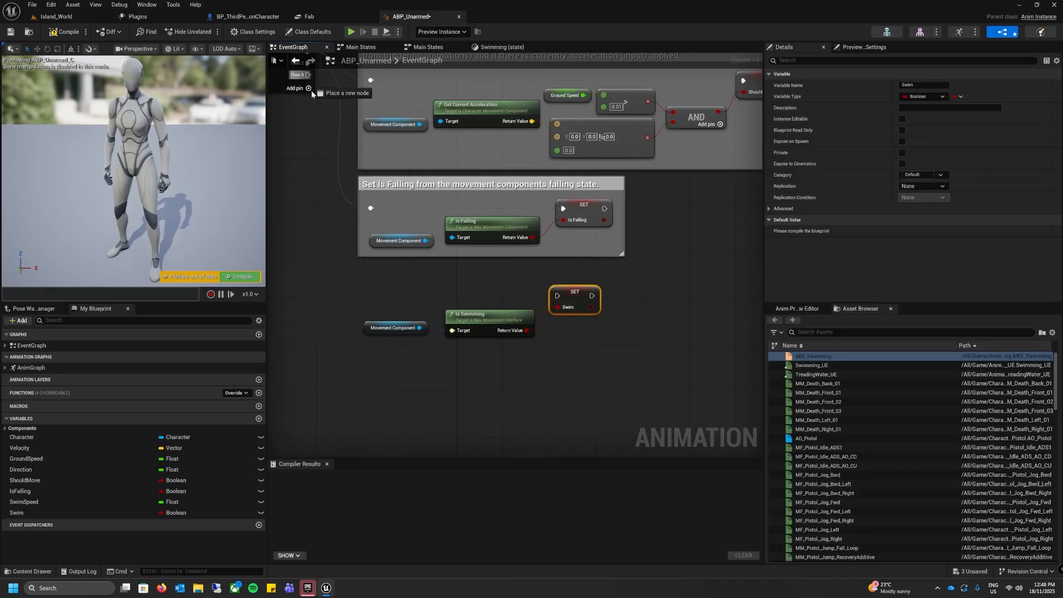
{"action": "left_click_drag", "start_coordinate": [308, 75], "coordinate": [557, 296]}
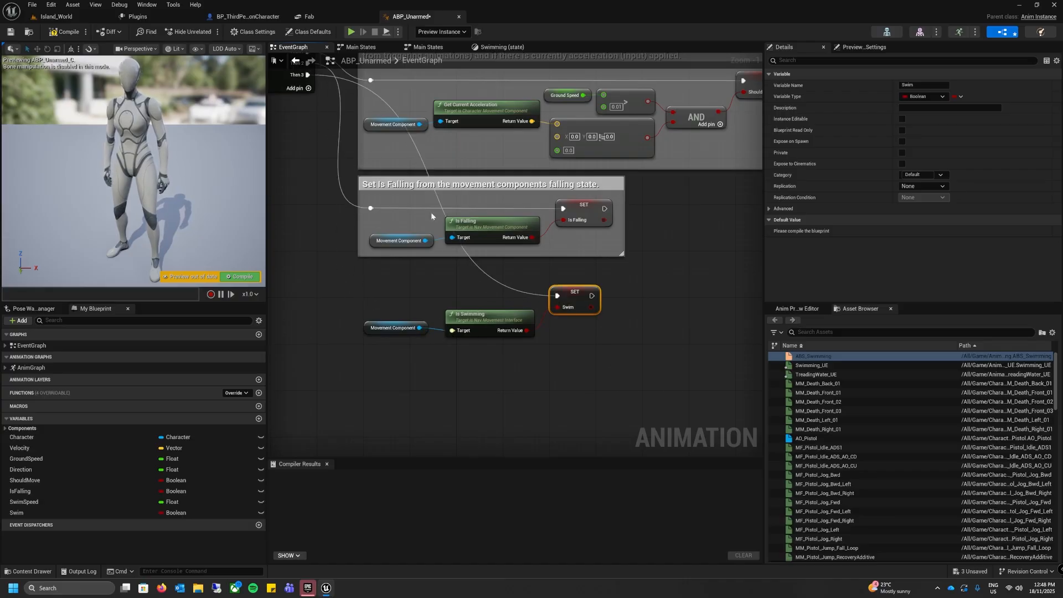
Step: Insert a reroute node in the Then 3 wire and place it level with the Set Swim node, before Movement Component
{"action": "left_click", "coordinate": [479, 270]}
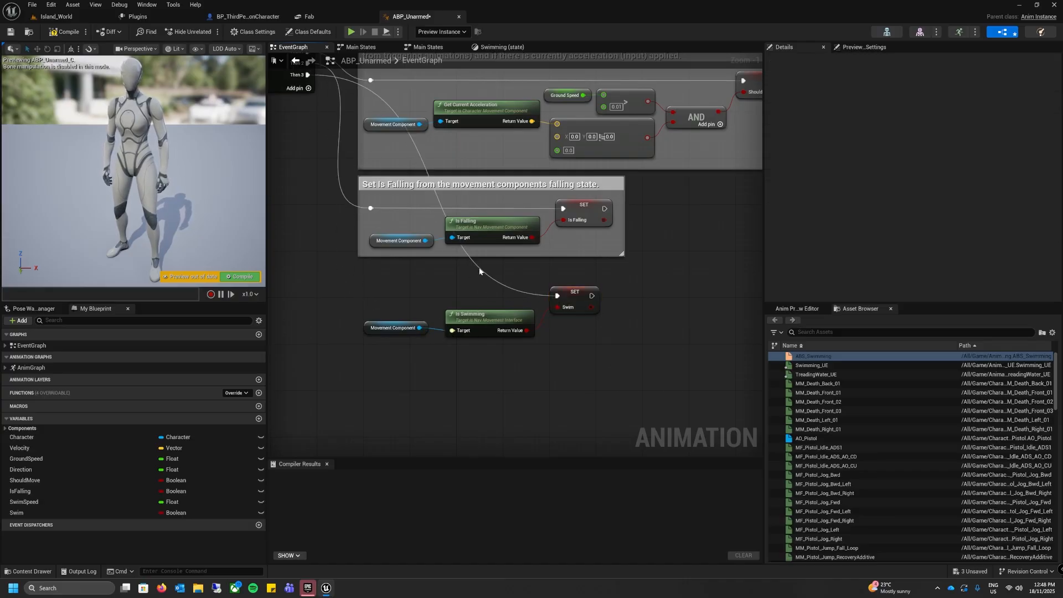
{"action": "double_click", "coordinate": [480, 271]}
{"action": "left_click_drag", "start_coordinate": [480, 271], "coordinate": [337, 304]}
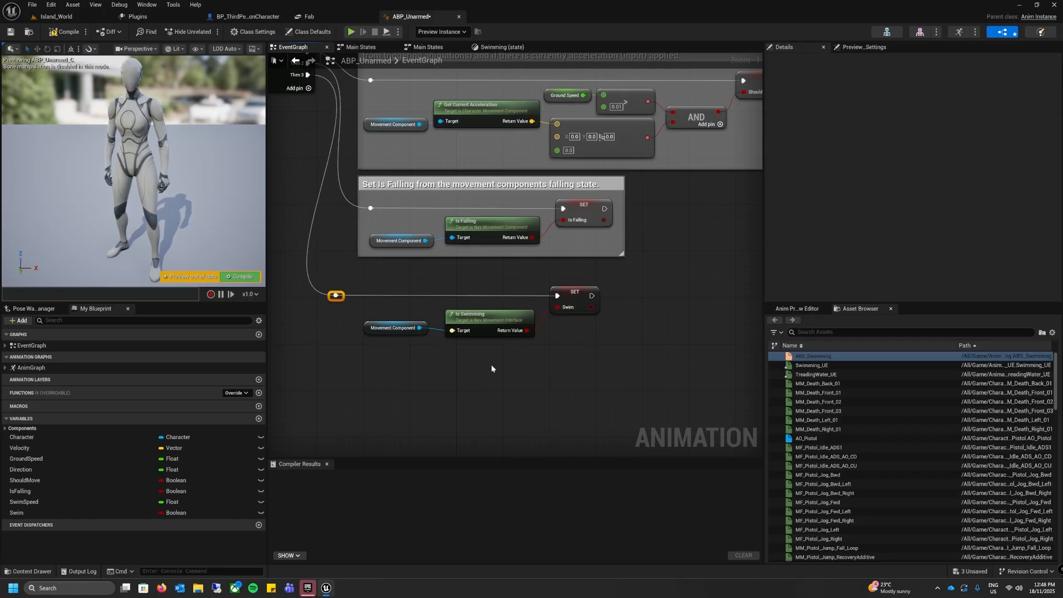
Step: Wrap the swimming nodes in a comment reading "Set is swimming from the movment components swimming state" and widen it to fit one line
{"action": "right_click_drag", "start_coordinate": [521, 381], "coordinate": [500, 329]}
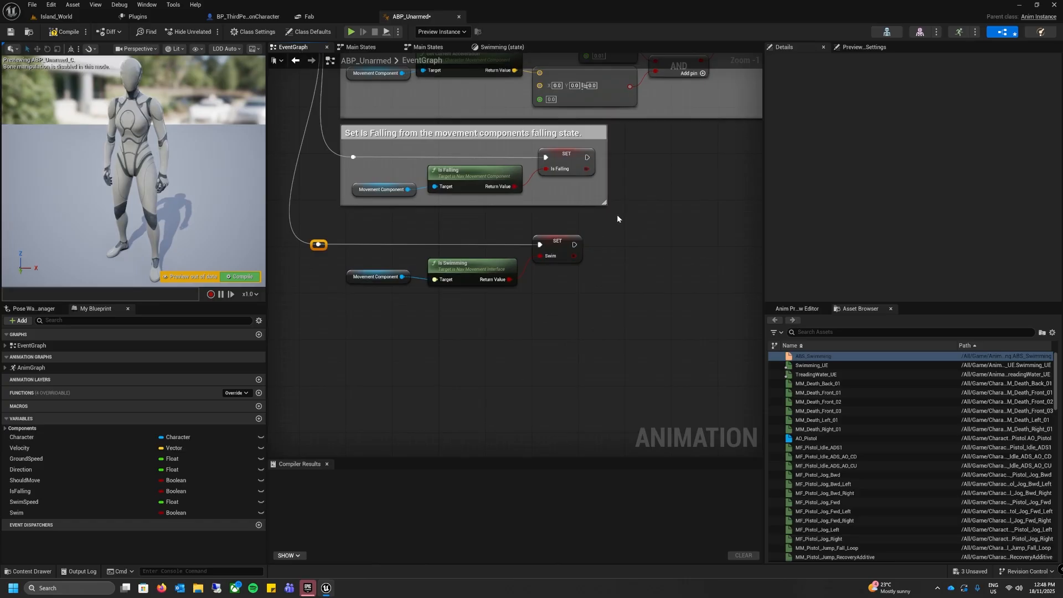
{"action": "left_click_drag", "start_coordinate": [618, 214], "coordinate": [342, 308]}
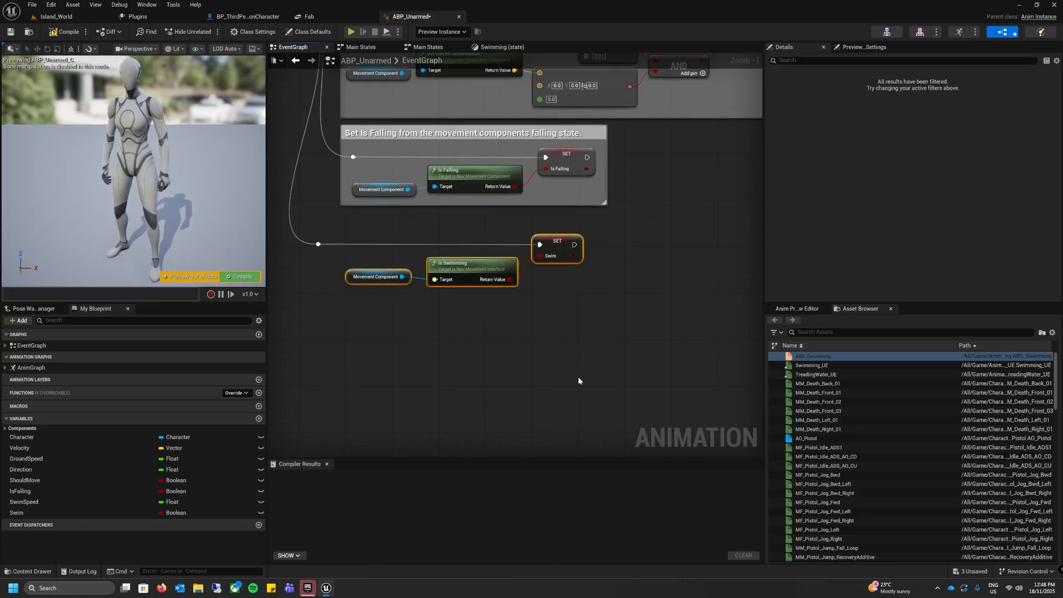
{"action": "type", "text": "cS"}
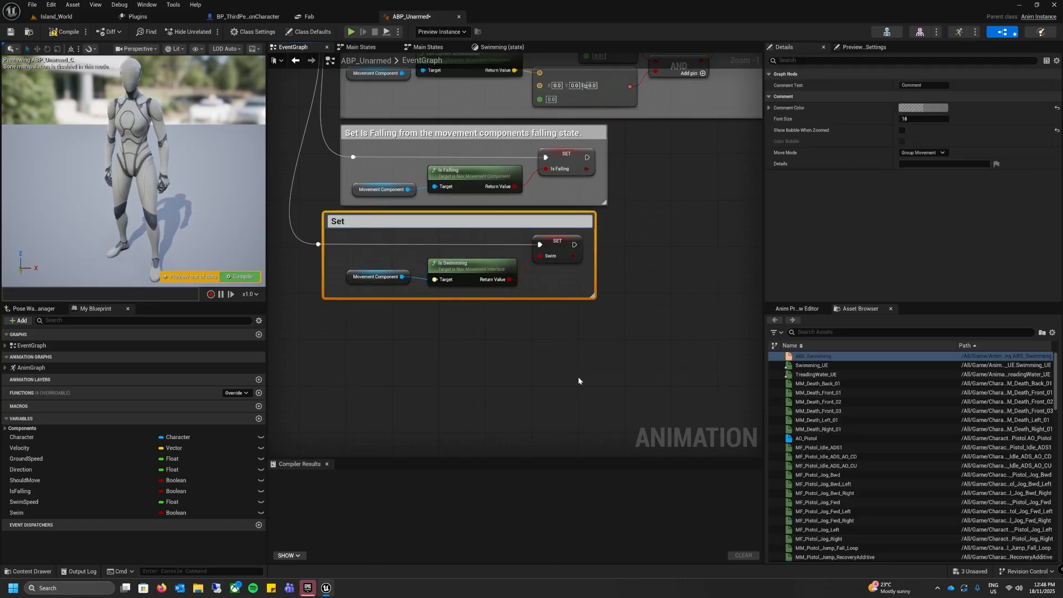
{"action": "type", "text": "et is swimming f"}
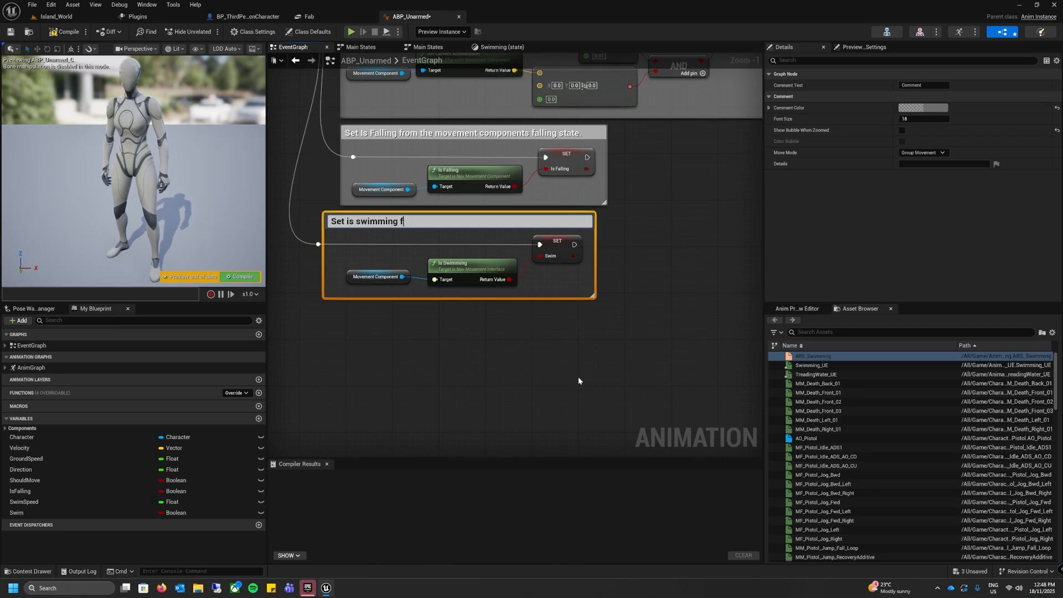
{"action": "type", "text": "rom the movment"}
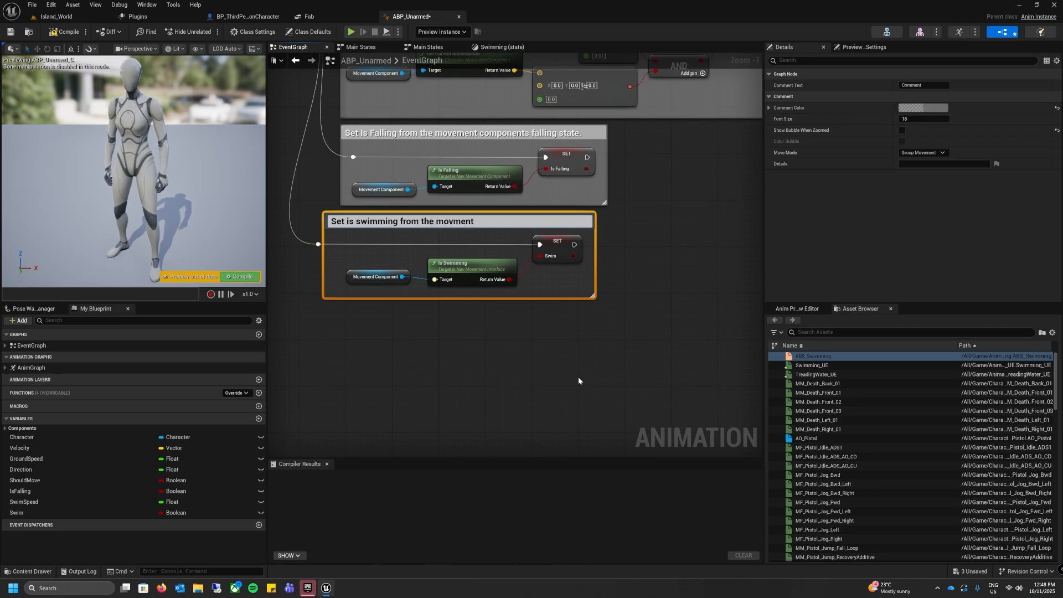
{"action": "type", "text": " components"}
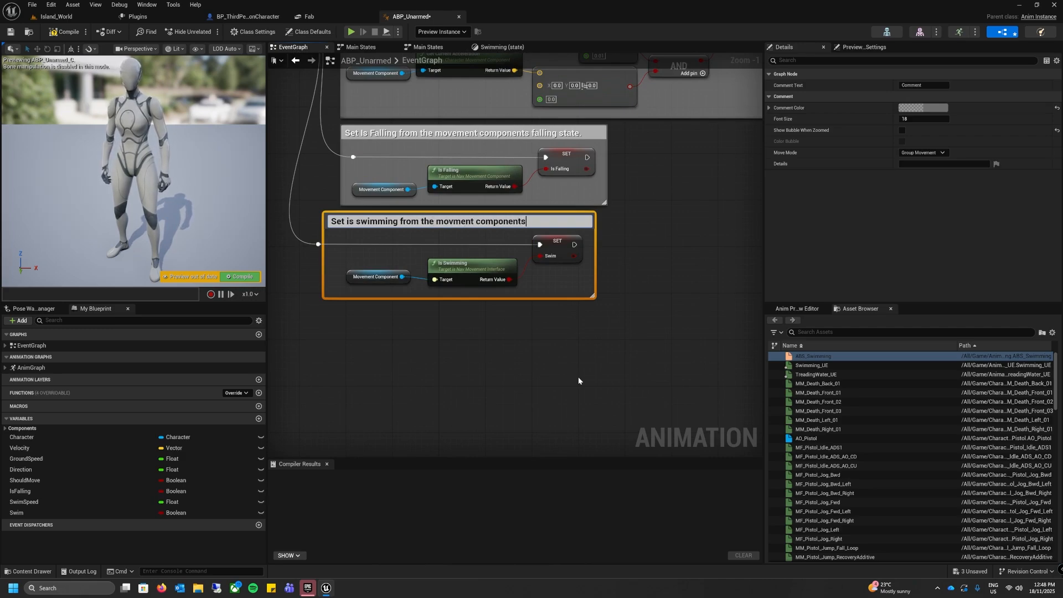
{"action": "type", "text": " swim"}
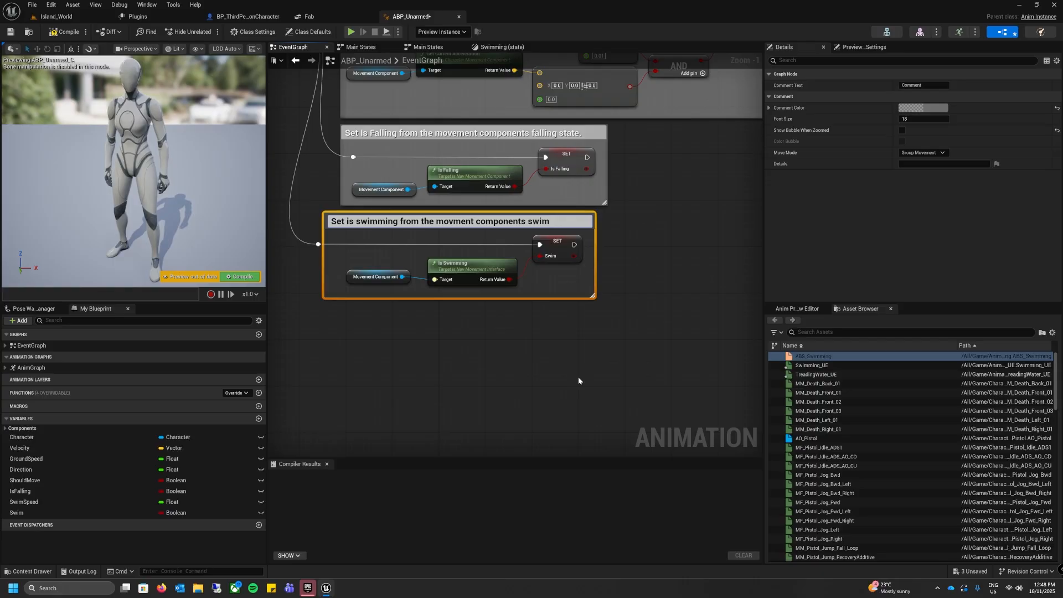
{"action": "type", "text": "ming state"}
{"action": "left_click", "coordinate": [577, 371]}
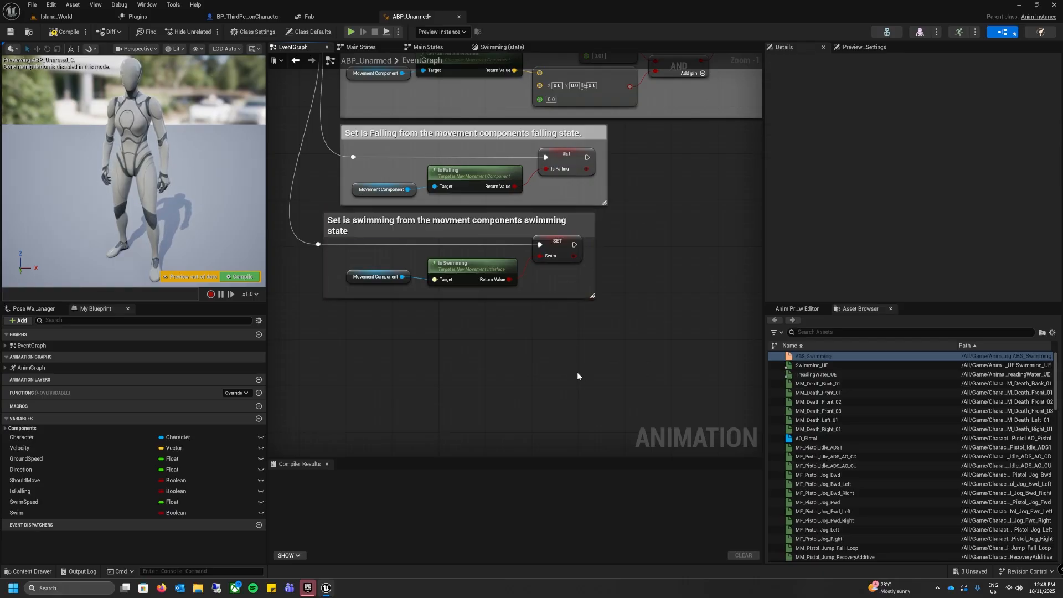
{"action": "left_click_drag", "start_coordinate": [595, 261], "coordinate": [761, 262]}
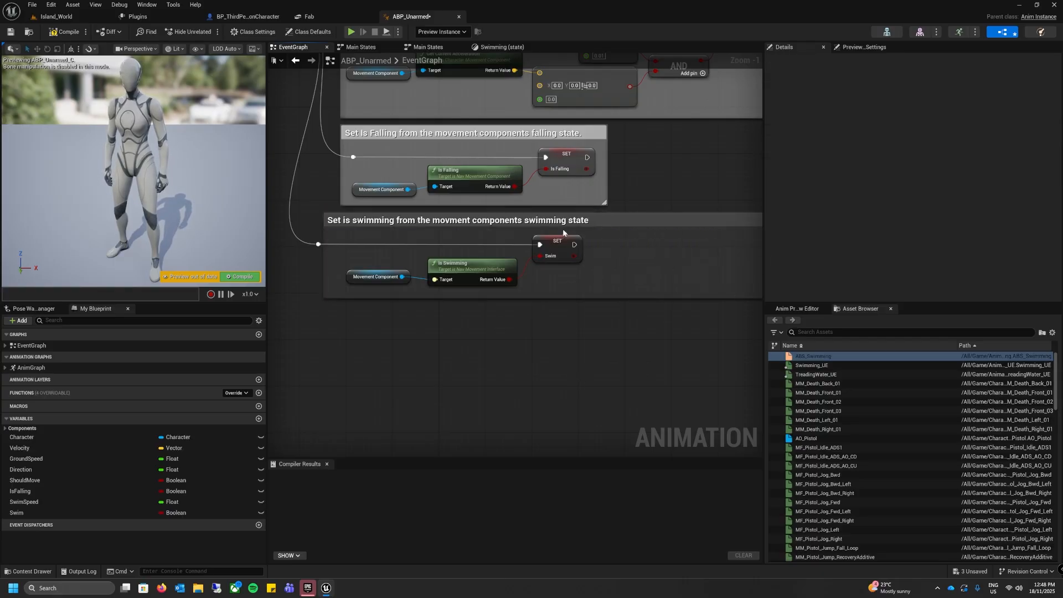
{"action": "left_click_drag", "start_coordinate": [574, 223], "coordinate": [592, 223]}
Step: Add a Cast To BP_ThirdPersonCharacter node executed after the Set Swim node
{"action": "right_click_drag", "start_coordinate": [606, 312], "coordinate": [489, 314]}
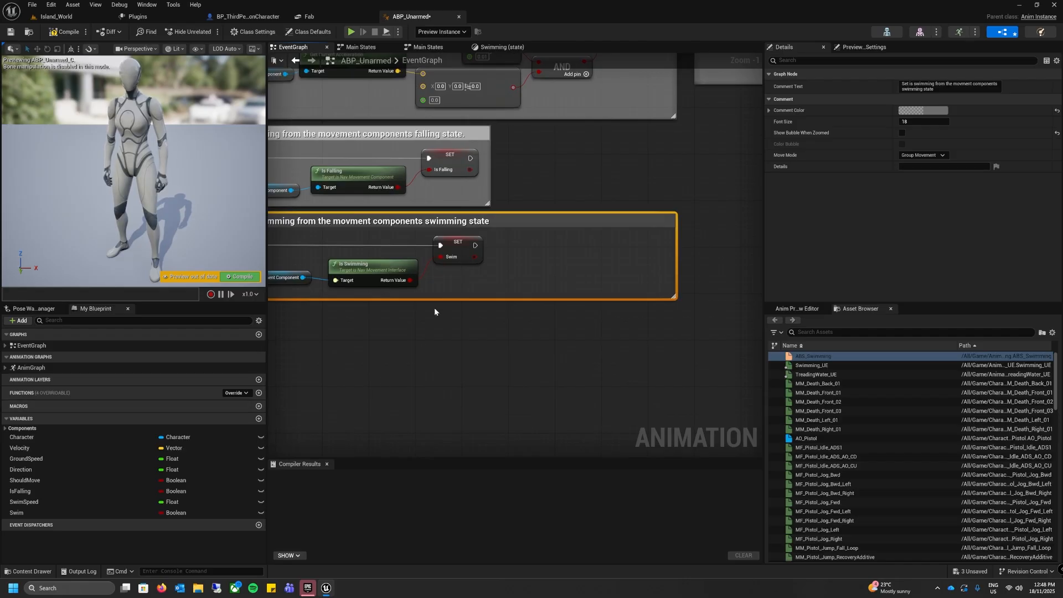
{"action": "left_click_drag", "start_coordinate": [476, 248], "coordinate": [508, 244]}
{"action": "type", "text": "cast to thri"}
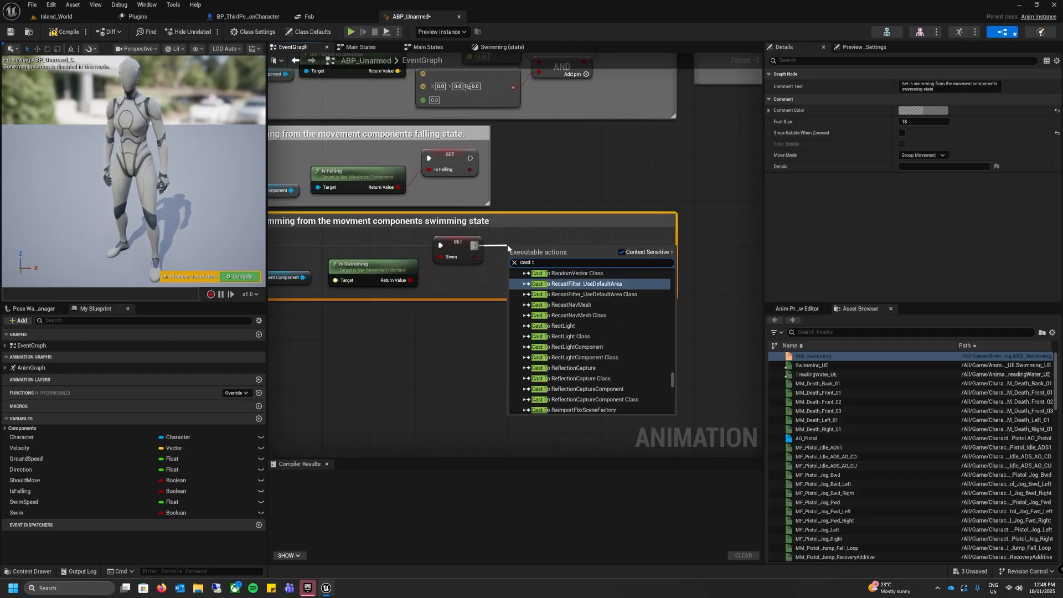
{"action": "key", "text": "BackSpace"}
{"action": "key", "text": "BackSpace"}
{"action": "type", "text": "ir"}
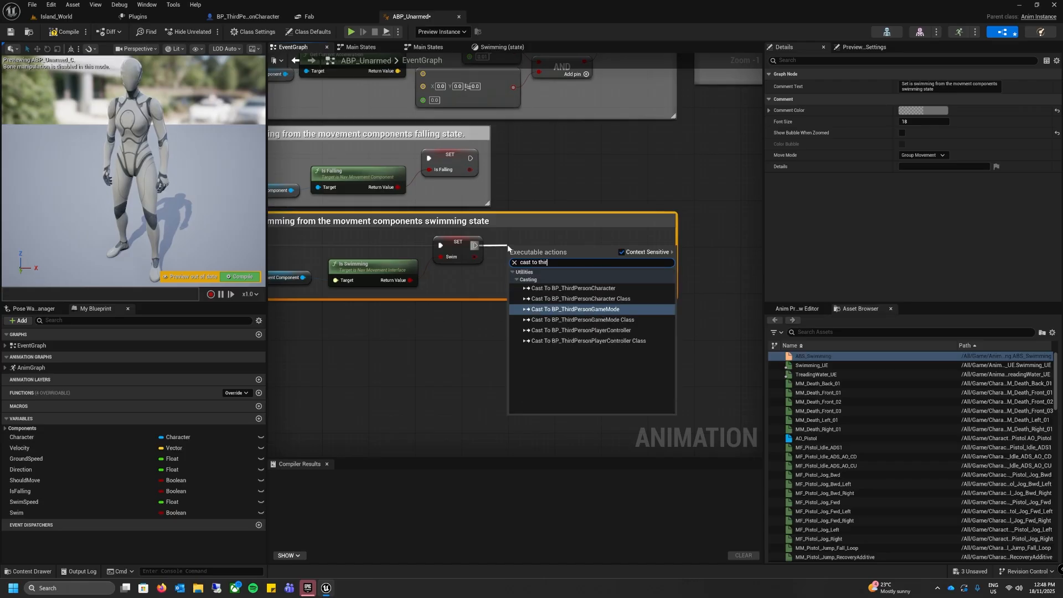
{"action": "left_click", "coordinate": [574, 288]}
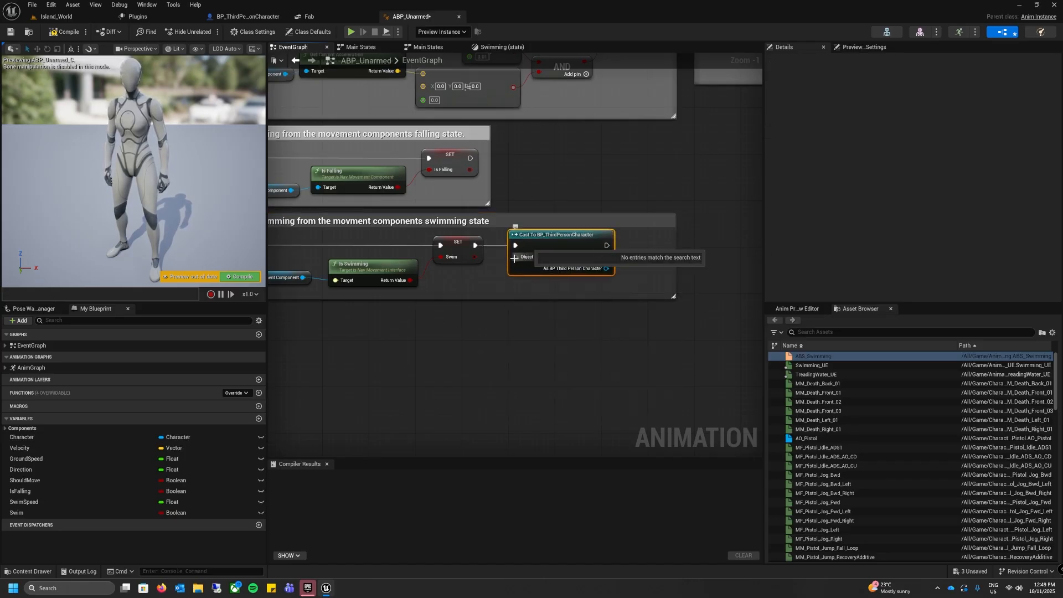
Step: Feed the cast's Object pin from a Try Get Pawn Owner node placed below it, and enlarge the swimming comment box around both
{"action": "left_click_drag", "start_coordinate": [516, 257], "coordinate": [439, 288]}
{"action": "type", "text": "tr"}
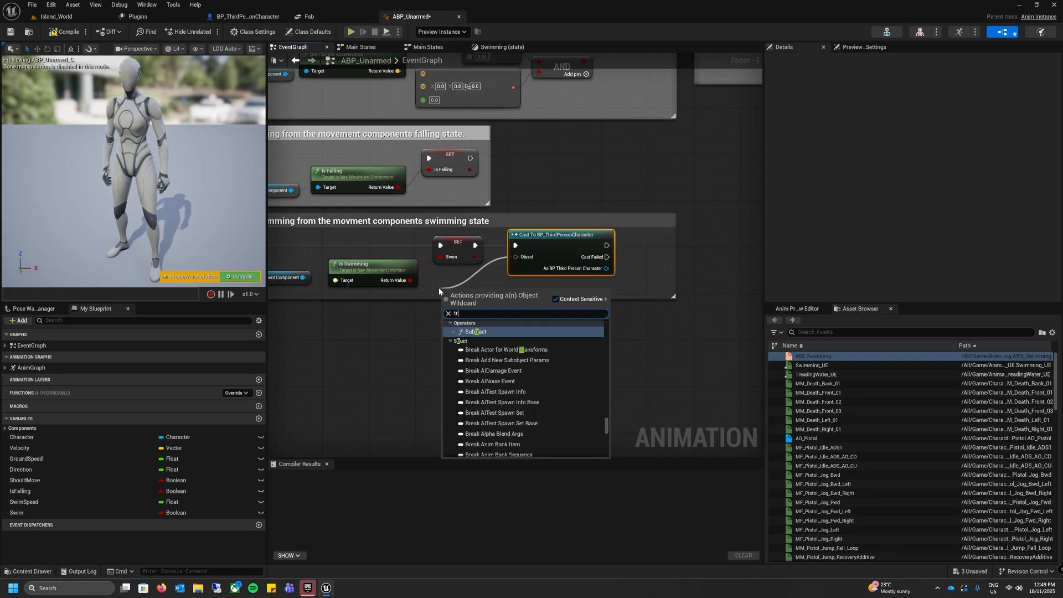
{"action": "type", "text": "y get"}
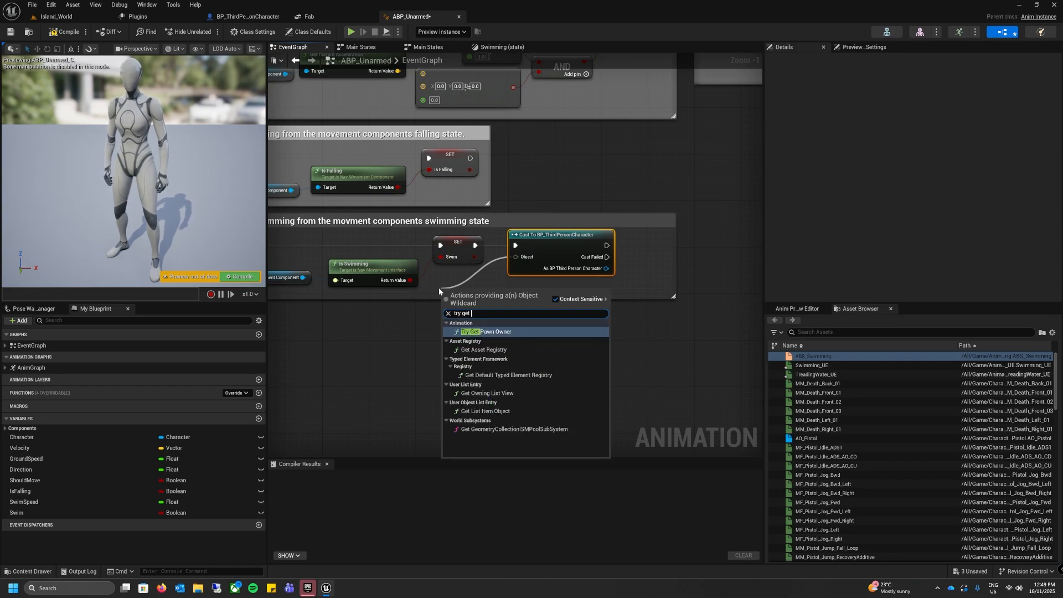
{"action": "key", "text": "Return"}
{"action": "left_click_drag", "start_coordinate": [504, 296], "coordinate": [470, 313]}
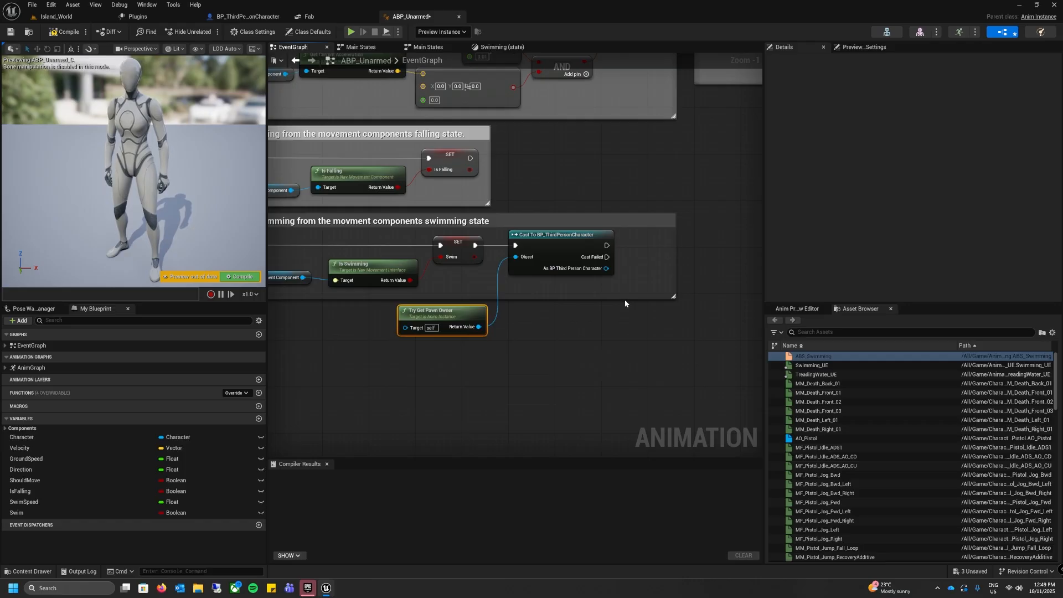
{"action": "left_click_drag", "start_coordinate": [623, 299], "coordinate": [612, 420]}
{"action": "left_click_drag", "start_coordinate": [677, 320], "coordinate": [763, 319]}
Step: Add a Get Velocity node fed by the cast's As BP Third Person Character output and place it just below the cast
{"action": "right_click_drag", "start_coordinate": [660, 351], "coordinate": [605, 326]}
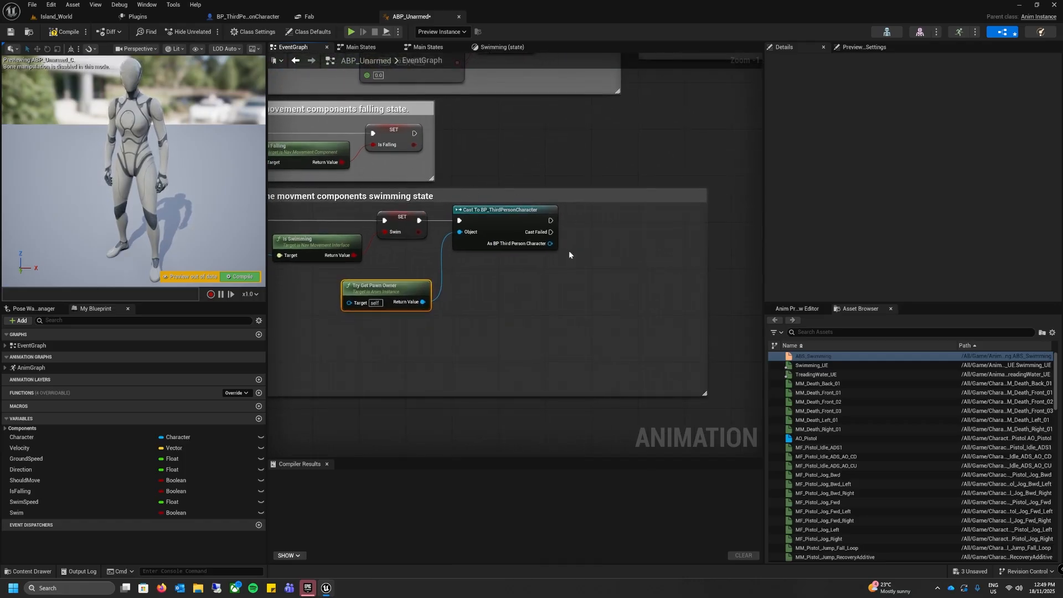
{"action": "left_click_drag", "start_coordinate": [551, 244], "coordinate": [508, 266]}
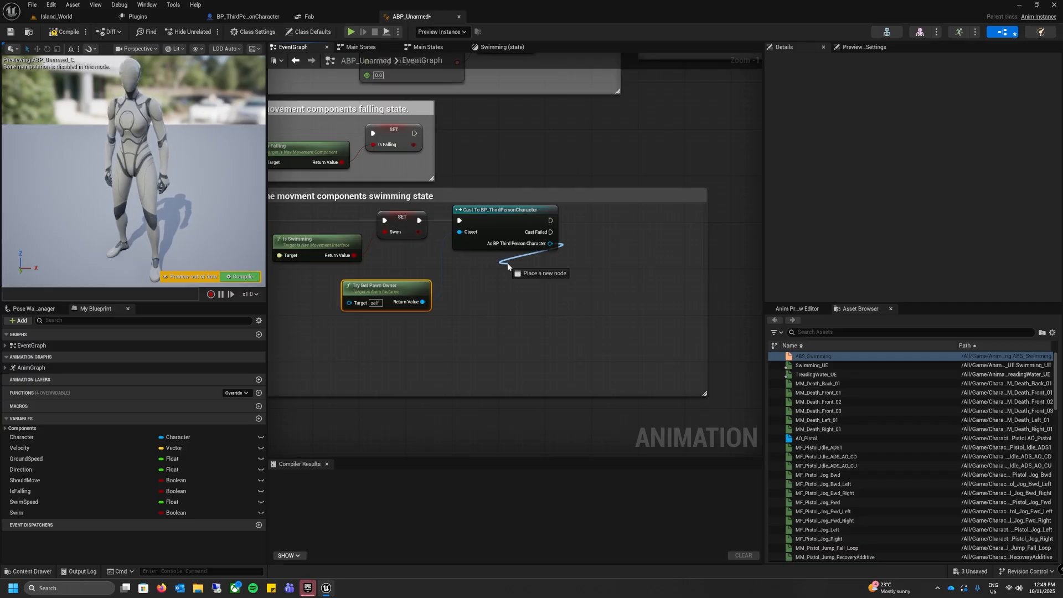
{"action": "left_click_drag", "start_coordinate": [508, 266], "coordinate": [507, 268]}
{"action": "type", "text": "get"}
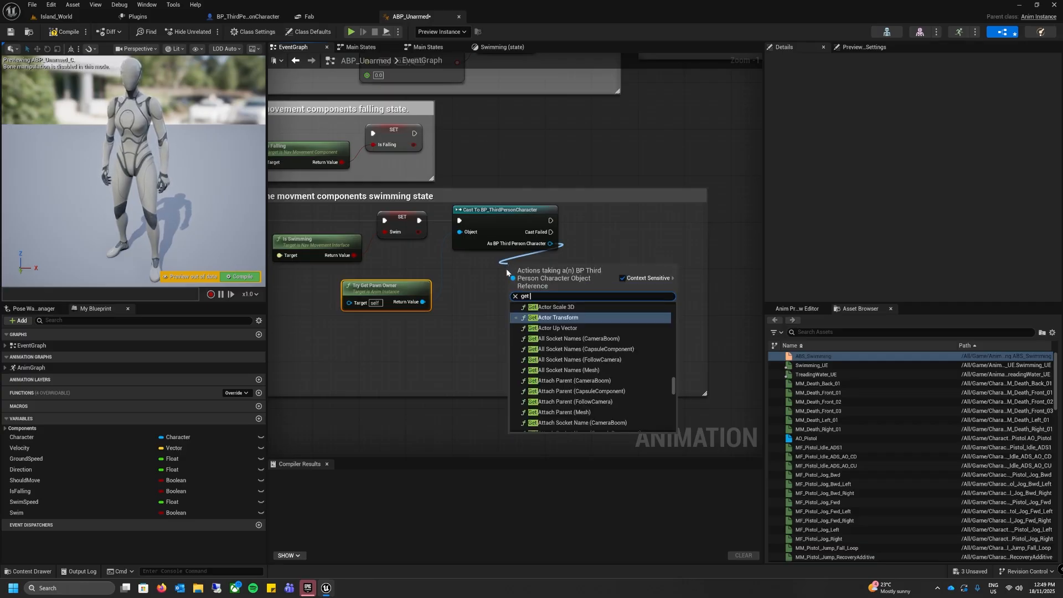
{"action": "type", "text": " velocity"}
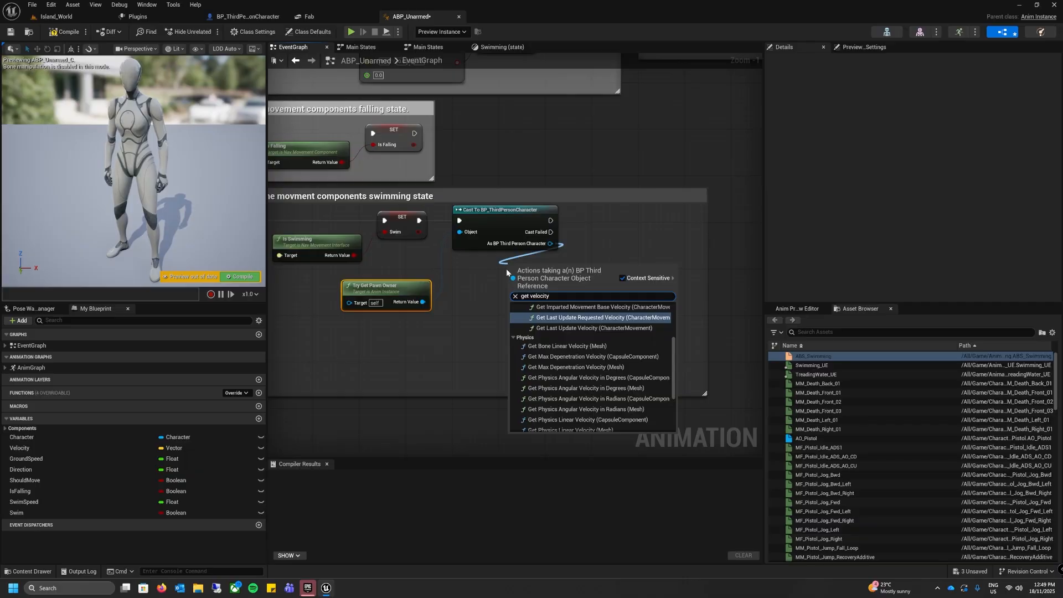
{"action": "scroll", "coordinate": [591, 388], "scroll_direction": "down", "scroll_amount": 4}
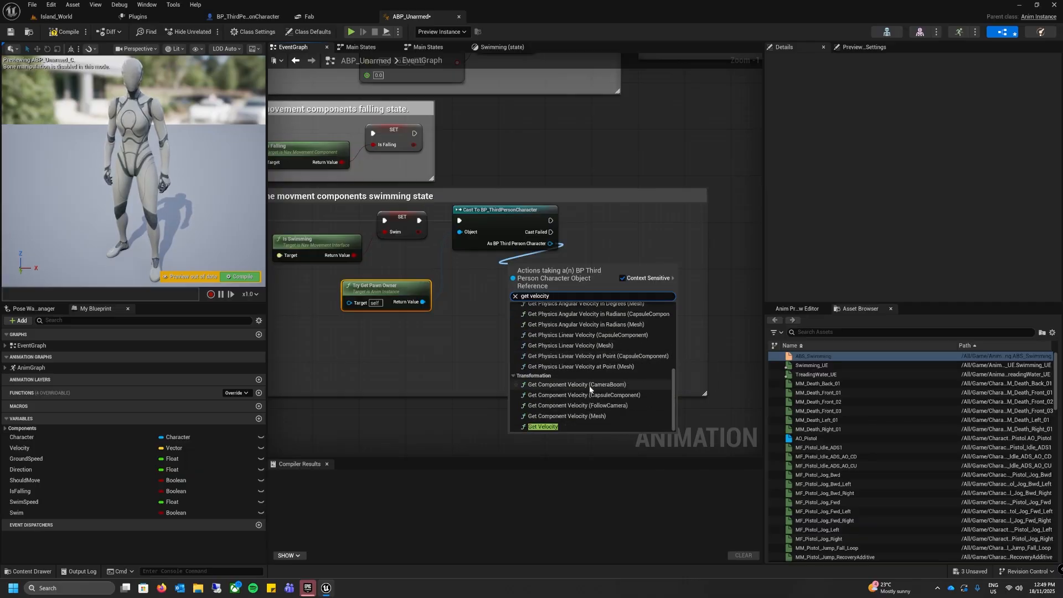
{"action": "left_click", "coordinate": [544, 427]}
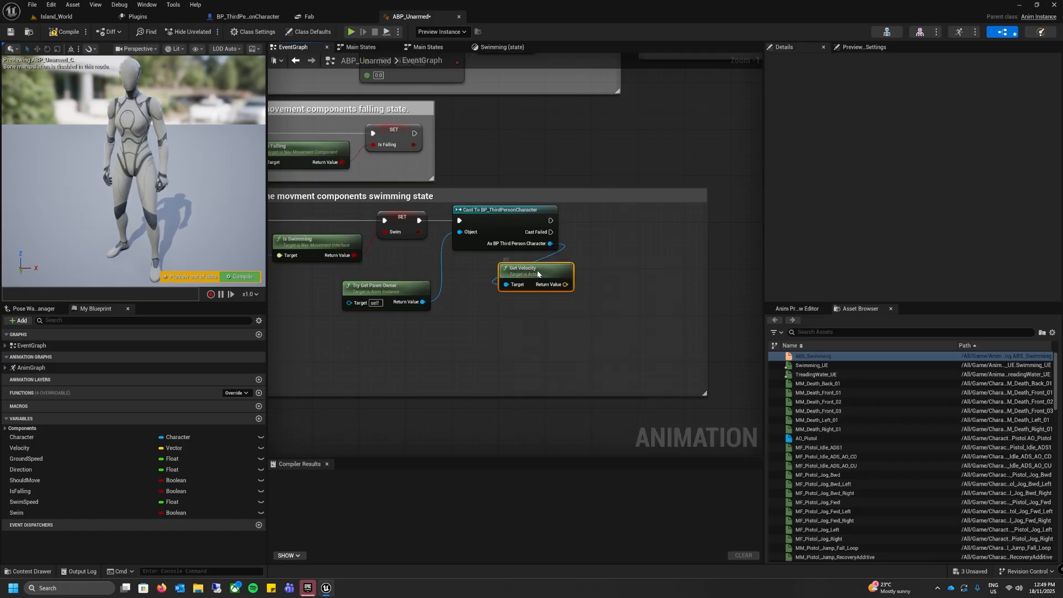
{"action": "left_click_drag", "start_coordinate": [538, 274], "coordinate": [515, 274]}
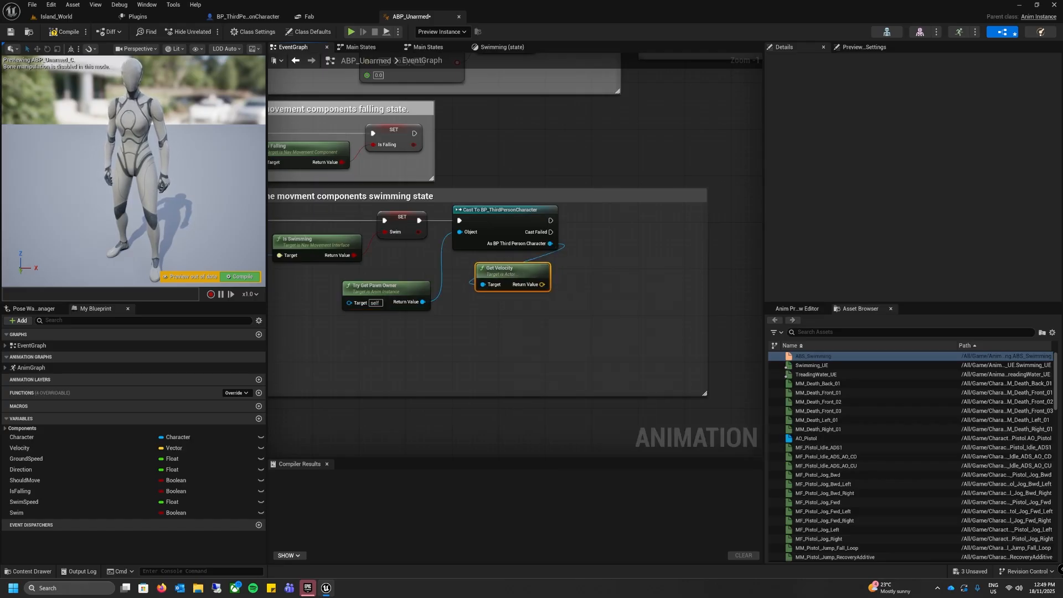
Step: Feed Get Velocity's return value into a new Vector Length node placed directly beneath it
{"action": "left_click_drag", "start_coordinate": [542, 284], "coordinate": [473, 314]}
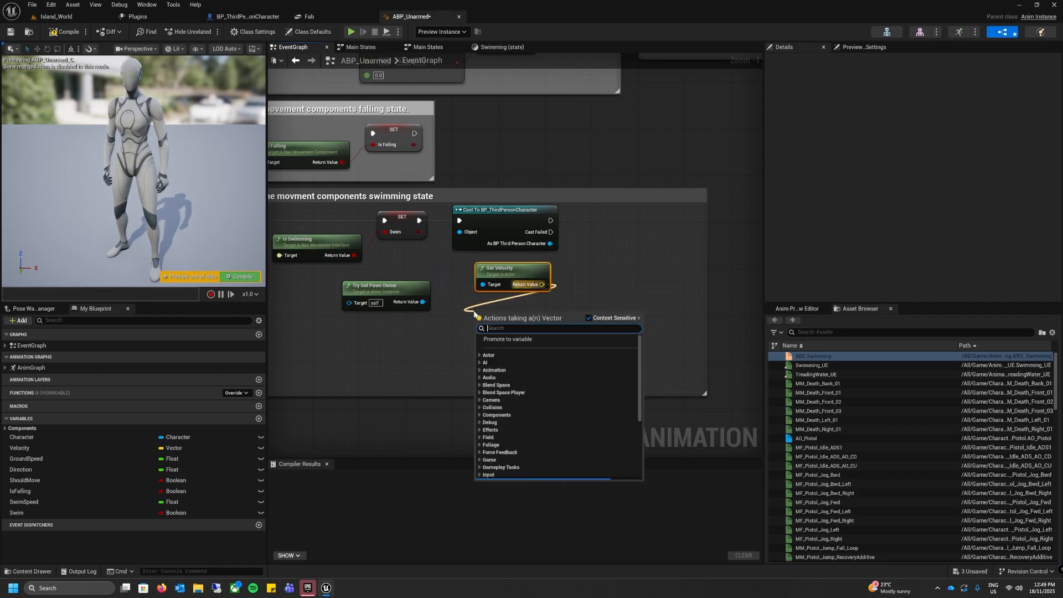
{"action": "type", "text": "vector"}
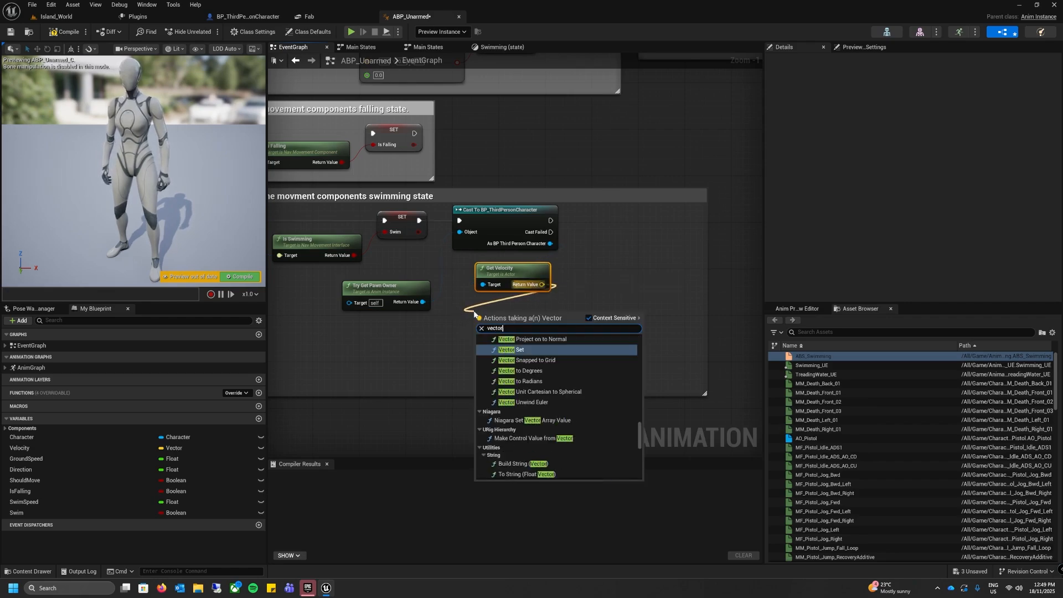
{"action": "type", "text": " lengh"}
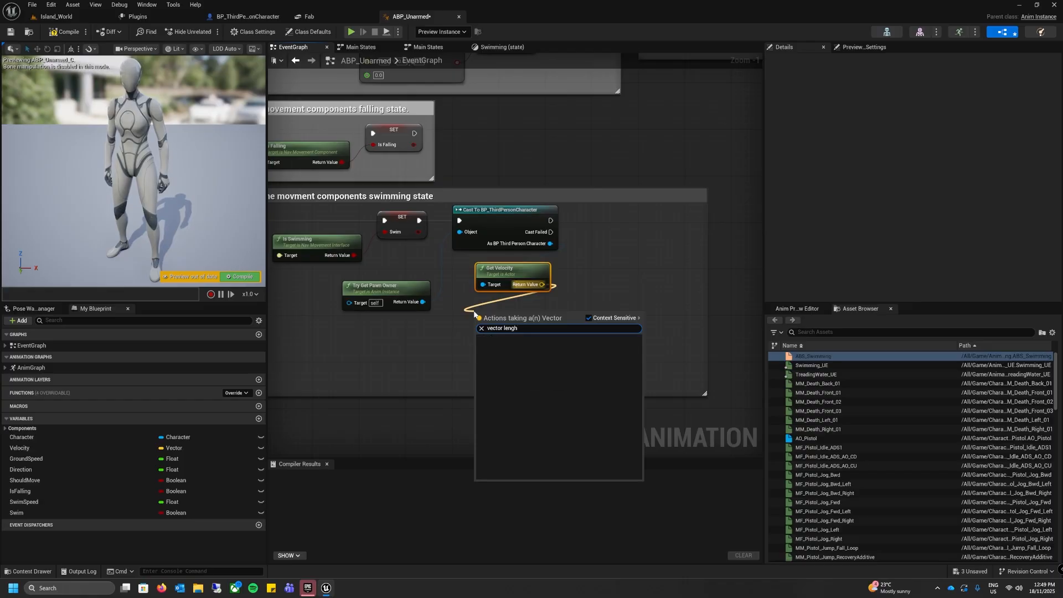
{"action": "key", "text": "BackSpace"}
{"action": "type", "text": "th"}
{"action": "left_click", "coordinate": [526, 355]}
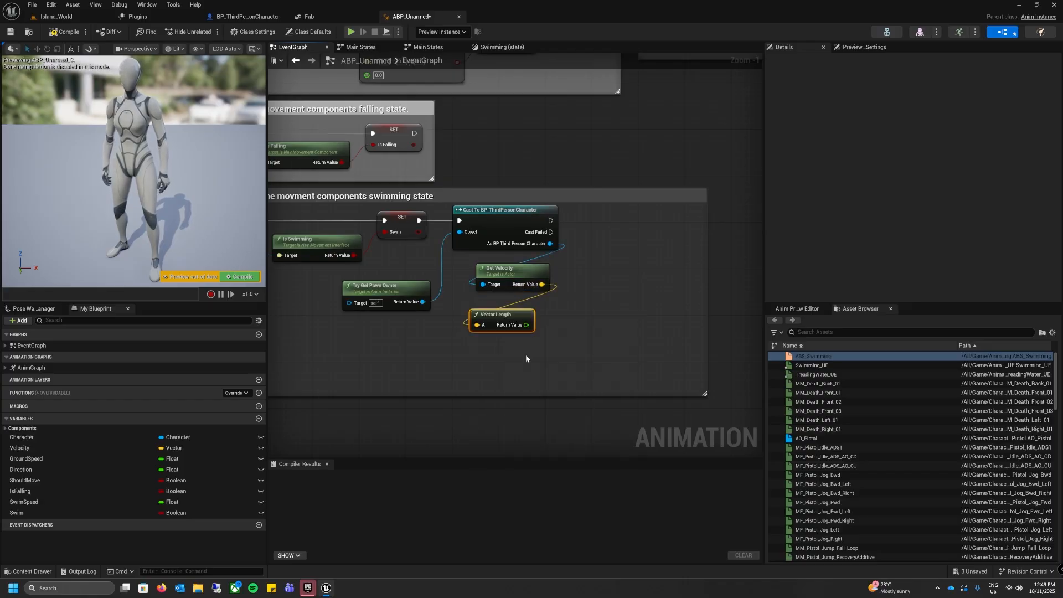
{"action": "left_click_drag", "start_coordinate": [502, 314], "coordinate": [507, 303]}
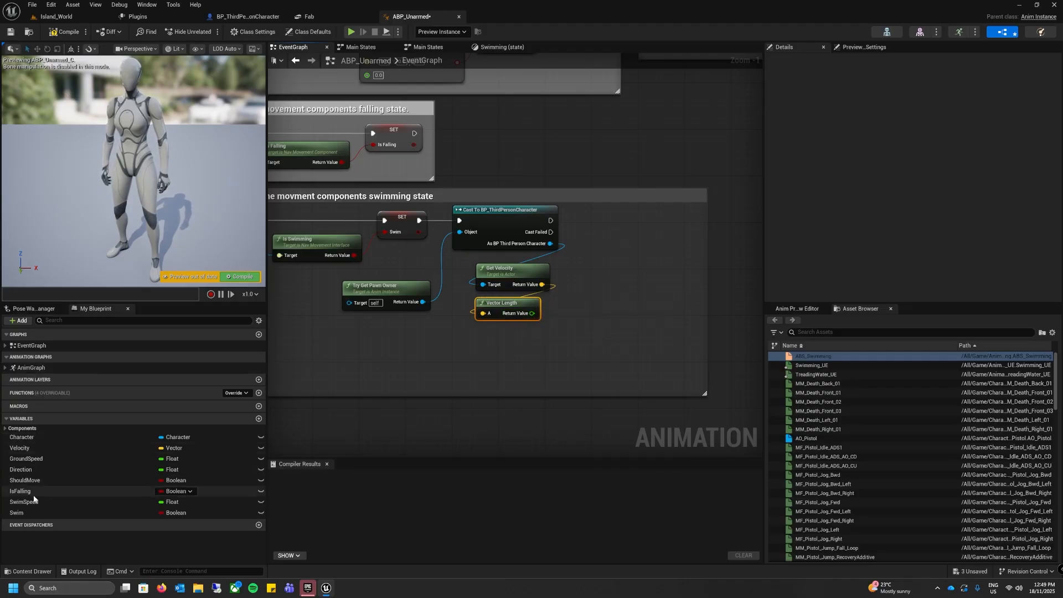
Step: Add a Set SwimSpeed node executed after and aligned with the cast, feed it the Vector Length result, and compile the blueprint
{"action": "mouse_move", "coordinate": [27, 502]}
{"action": "left_mouse_down"}
{"action": "mouse_move", "coordinate": [503, 335]}
{"action": "mouse_move", "coordinate": [626, 218]}
{"action": "left_mouse_up"}
{"action": "left_click", "coordinate": [665, 260]}
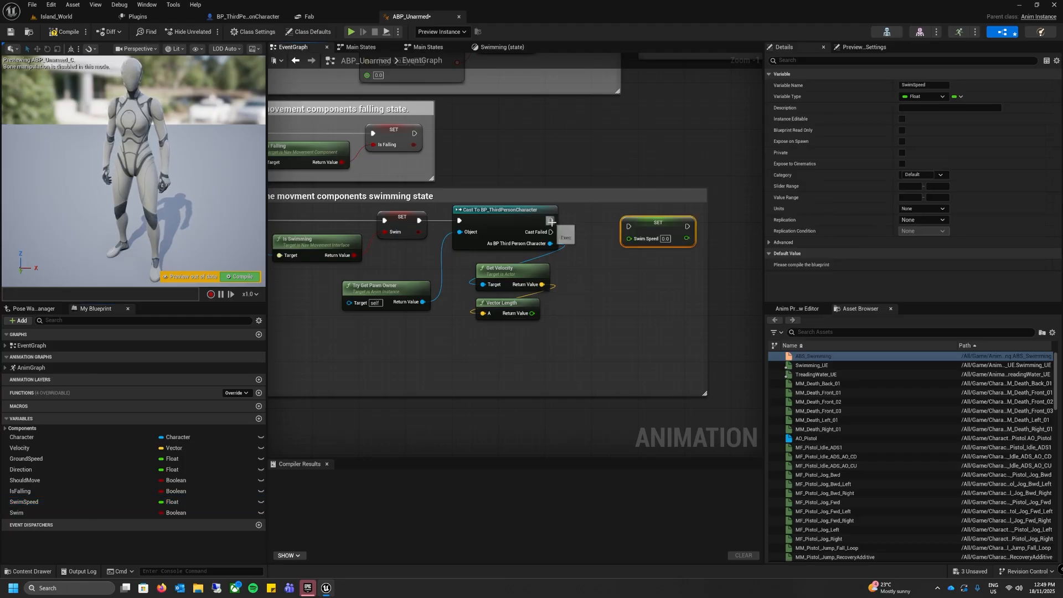
{"action": "left_click_drag", "start_coordinate": [551, 221], "coordinate": [629, 226]}
{"action": "key", "text": "q"}
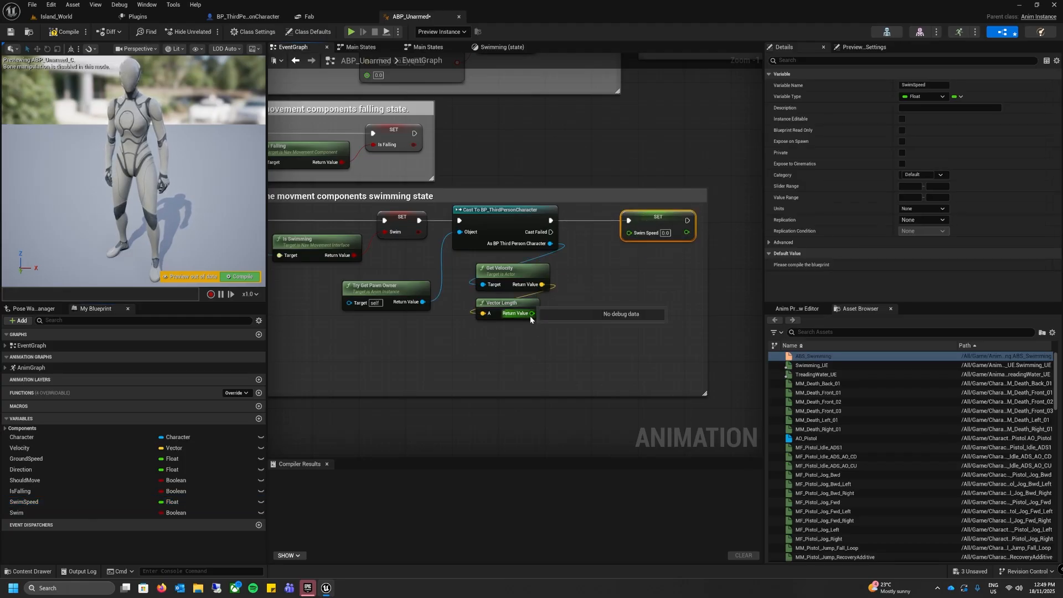
{"action": "left_click_drag", "start_coordinate": [532, 314], "coordinate": [630, 232]}
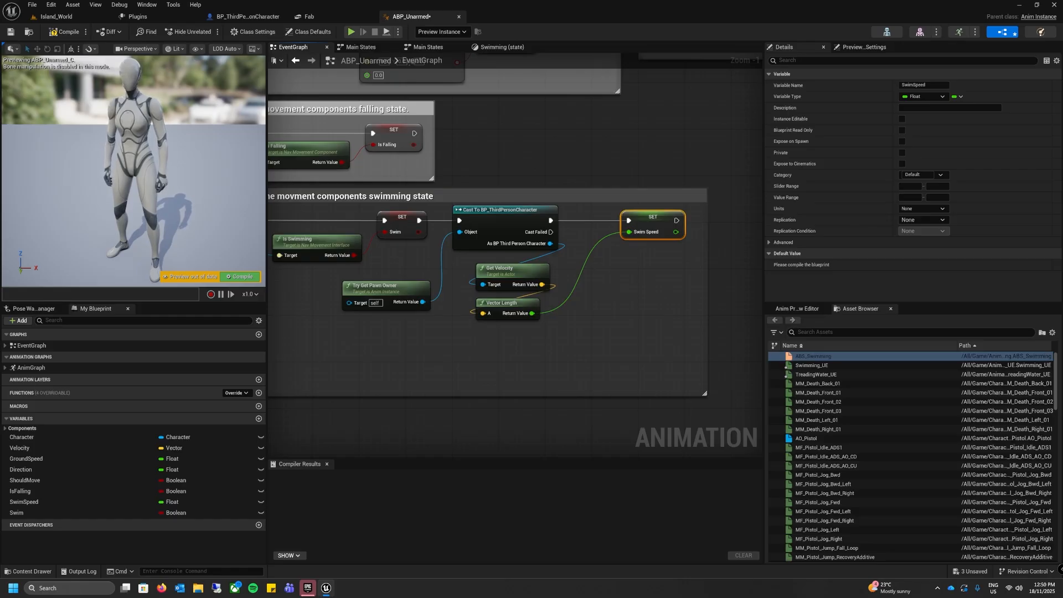
{"action": "left_click", "coordinate": [65, 32]}
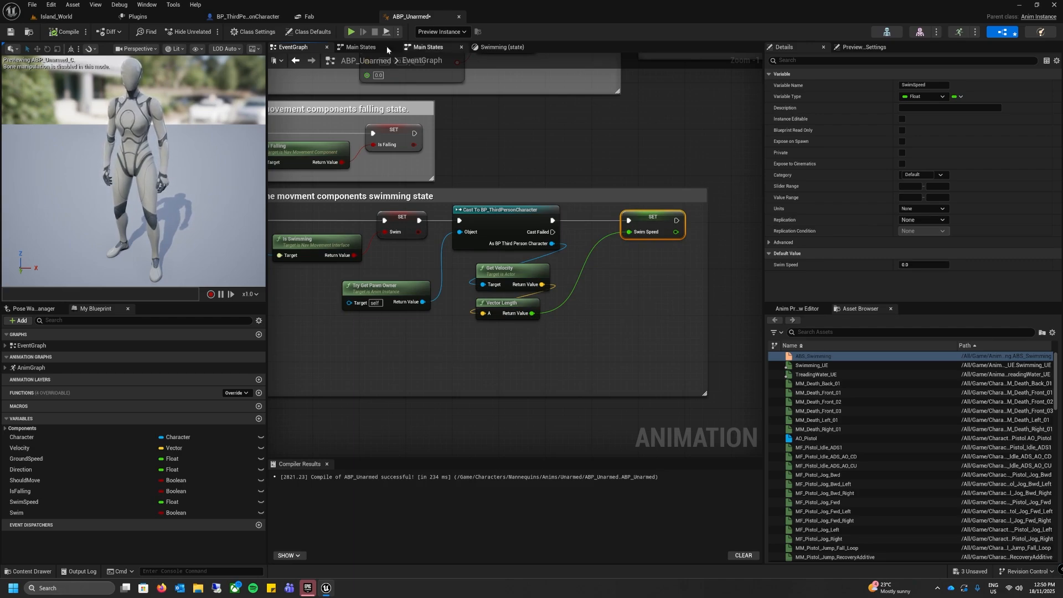
Step: In the AnimGraph, move the Is Falling and NOT nodes below Main States and arrange them side by side
{"action": "double_click", "coordinate": [45, 367]}
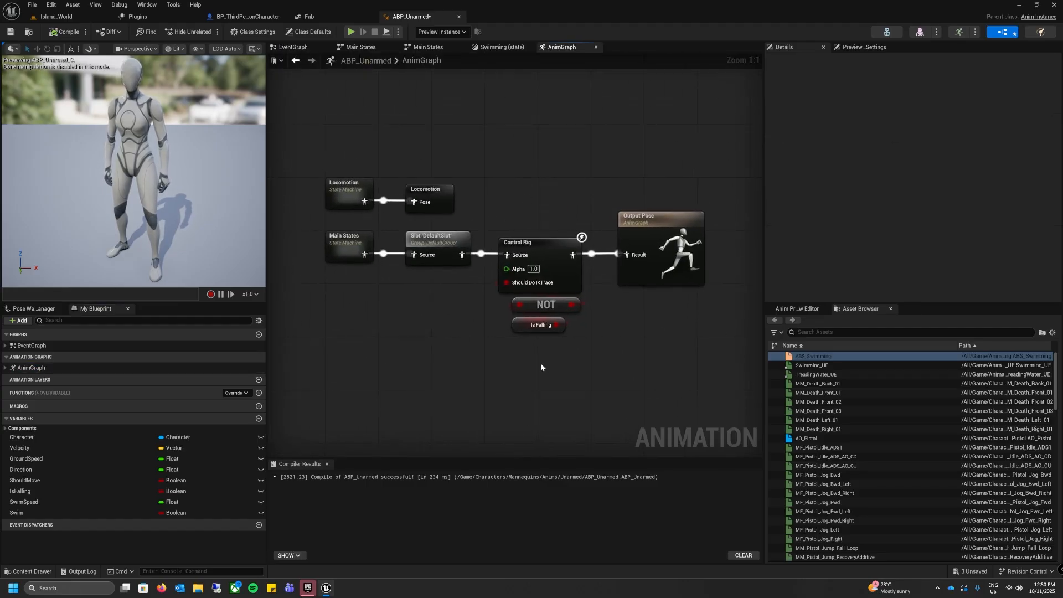
{"action": "right_click_drag", "start_coordinate": [540, 364], "coordinate": [617, 303]}
{"action": "left_click_drag", "start_coordinate": [556, 240], "coordinate": [632, 265]}
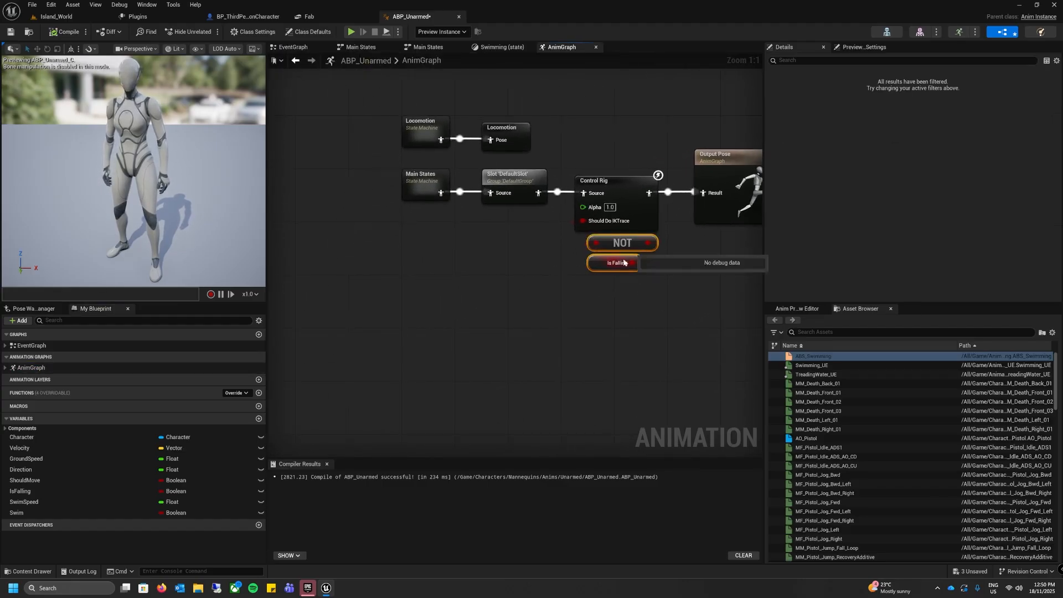
{"action": "right_click_drag", "start_coordinate": [611, 315], "coordinate": [601, 307]}
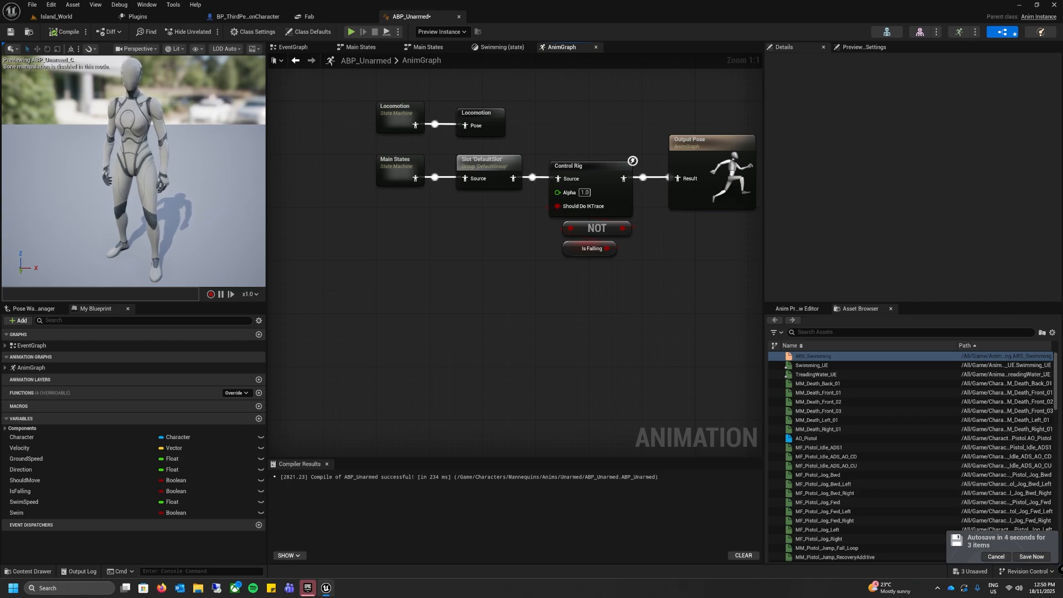
{"action": "left_click_drag", "start_coordinate": [510, 220], "coordinate": [640, 284]}
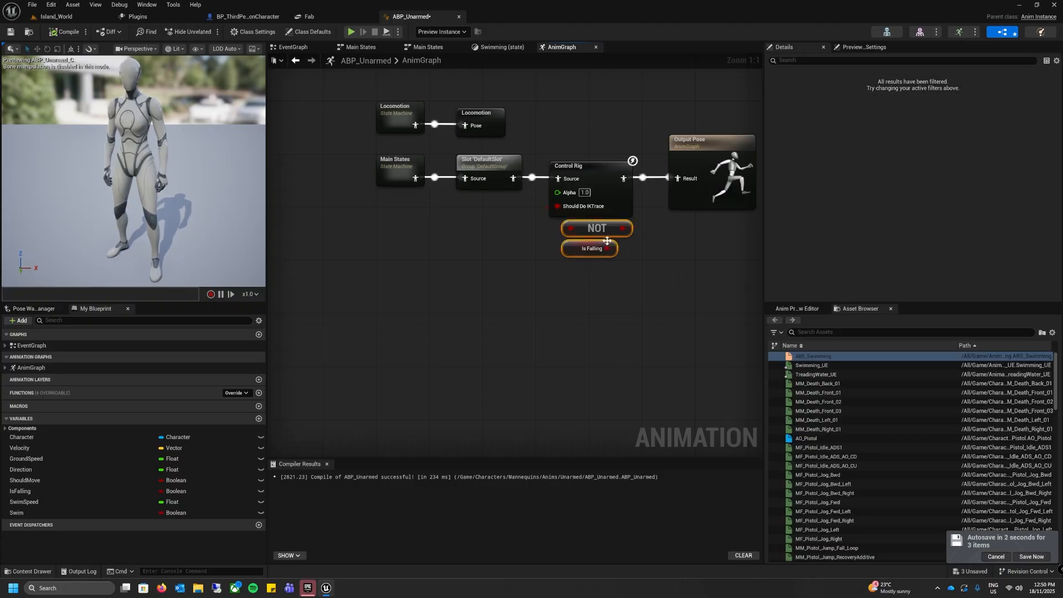
{"action": "left_click_drag", "start_coordinate": [597, 229], "coordinate": [375, 253]}
{"action": "left_click", "coordinate": [520, 304]}
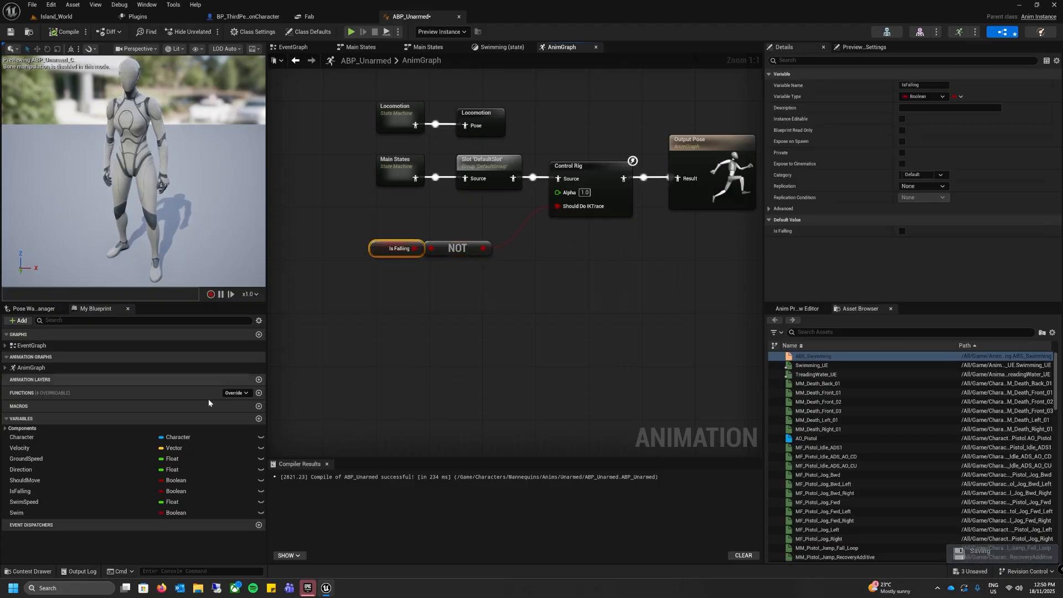
Step: Add a Swim getter with its own NOT Boolean node beneath the Is Falling pair, and disconnect the Should Do IKTrace input
{"action": "left_click_drag", "start_coordinate": [50, 512], "coordinate": [439, 270]}
{"action": "type", "text": "NOT Bool"}
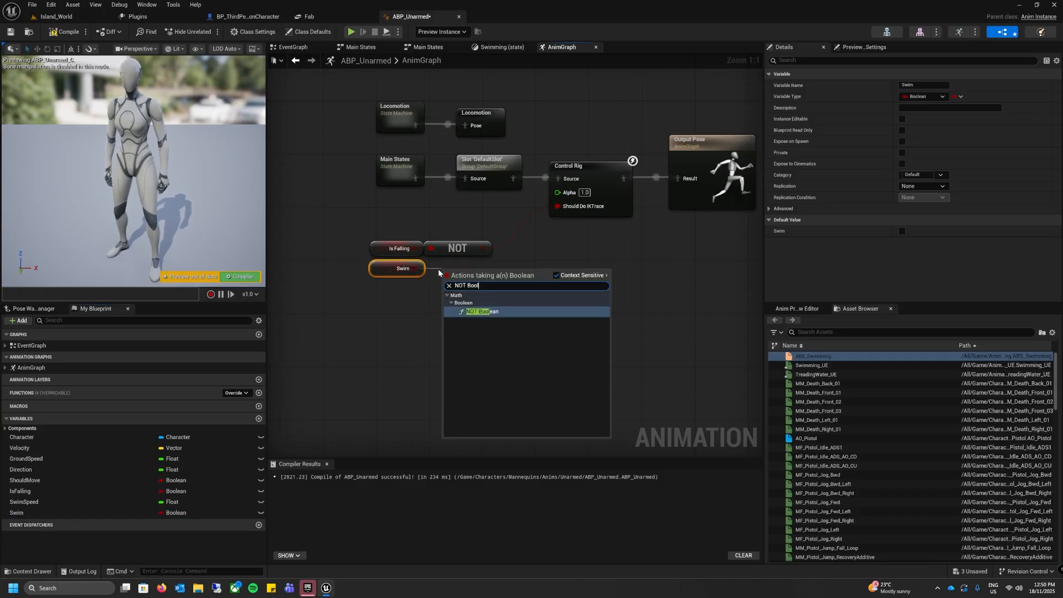
{"action": "key", "text": "Return"}
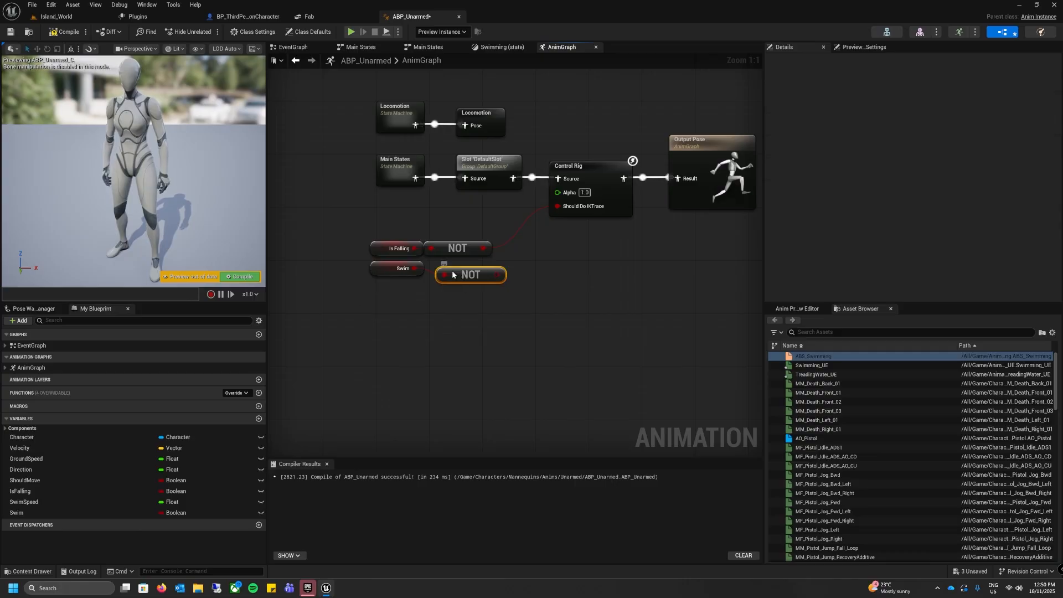
{"action": "left_click_drag", "start_coordinate": [453, 274], "coordinate": [497, 221]}
{"action": "left_click", "coordinate": [440, 374]}
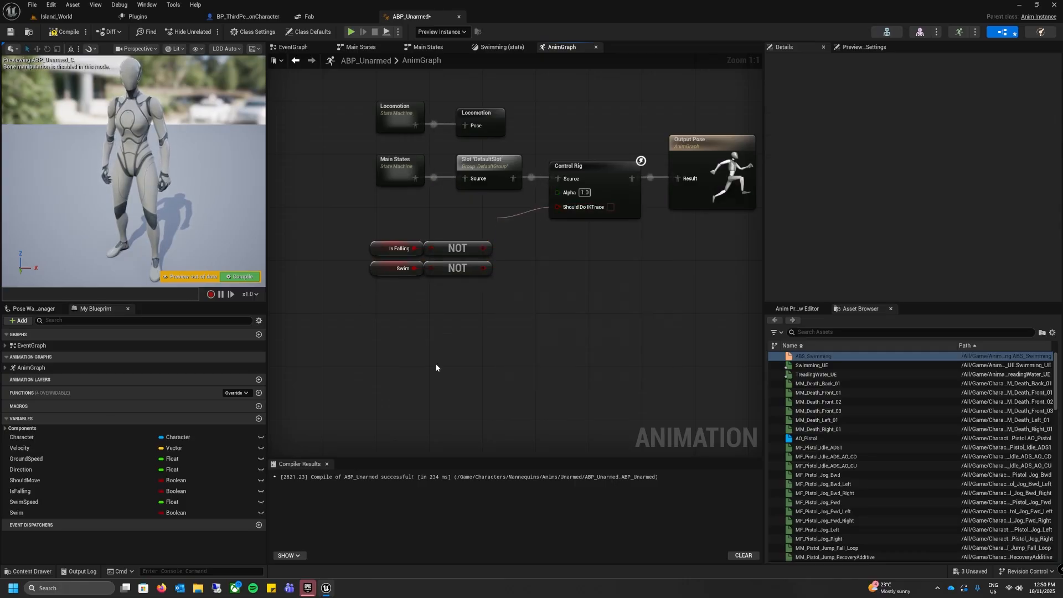
Step: Combine both NOT outputs in an AND Boolean node, connect it to the Control Rig's Should Do IKTrace, and compile
{"action": "right_click", "coordinate": [512, 257]}
{"action": "type", "text": "AND Boo"}
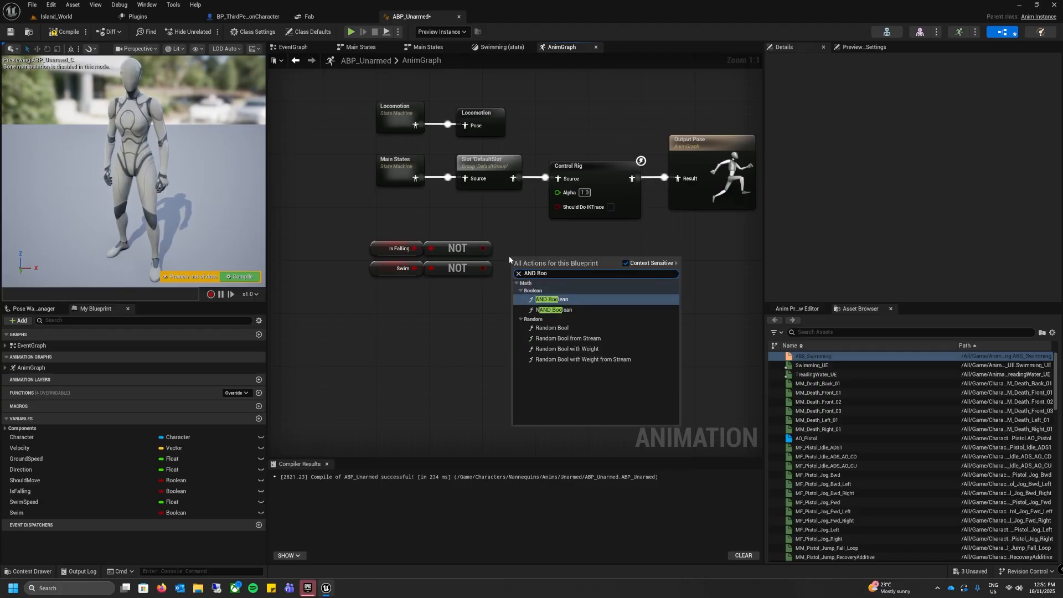
{"action": "key", "text": "Return"}
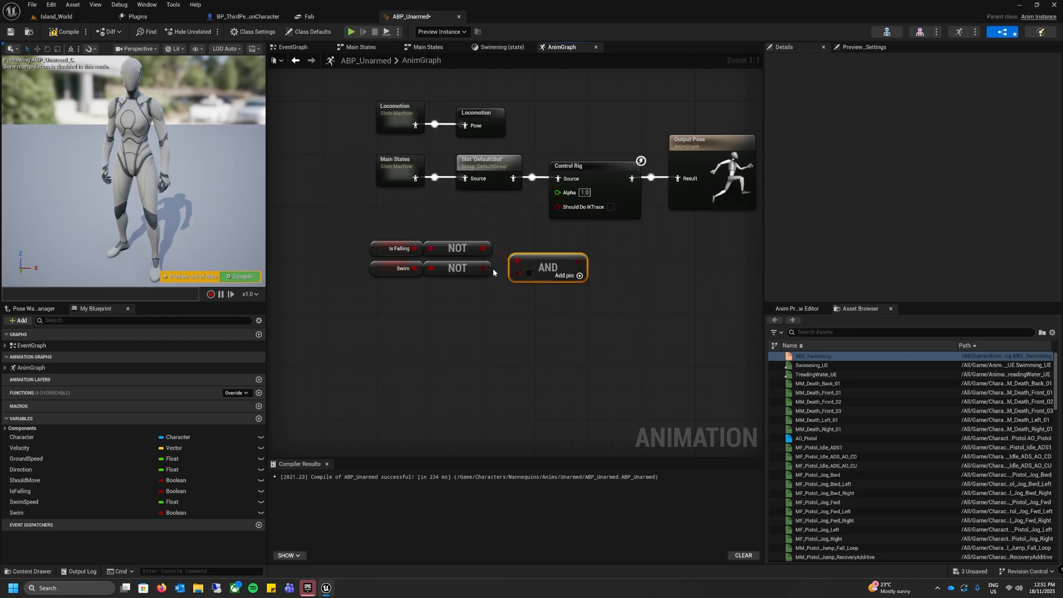
{"action": "left_click_drag", "start_coordinate": [529, 264], "coordinate": [515, 259]}
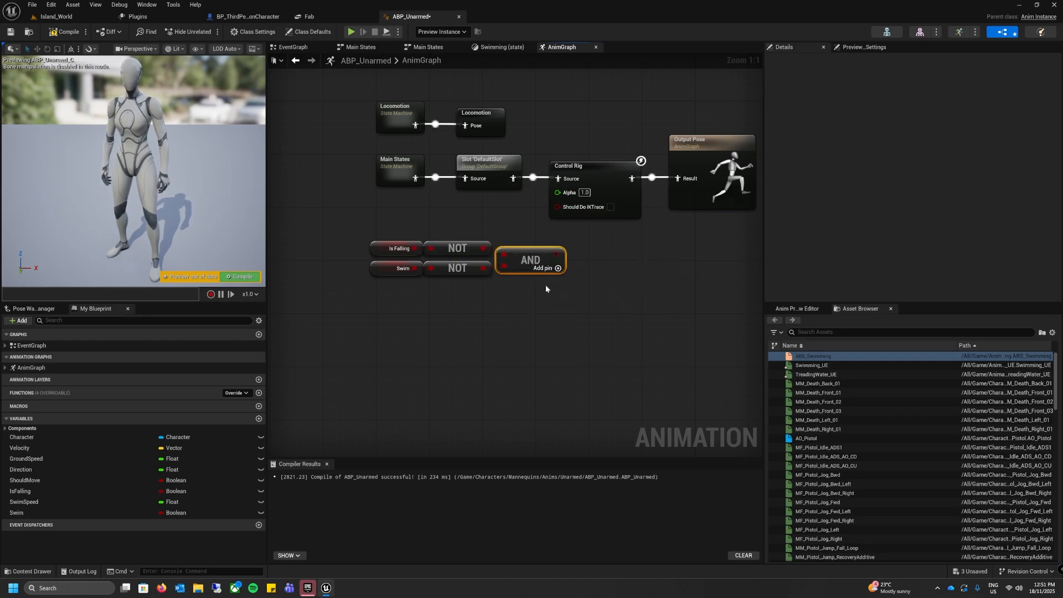
{"action": "left_click_drag", "start_coordinate": [557, 254], "coordinate": [557, 206]}
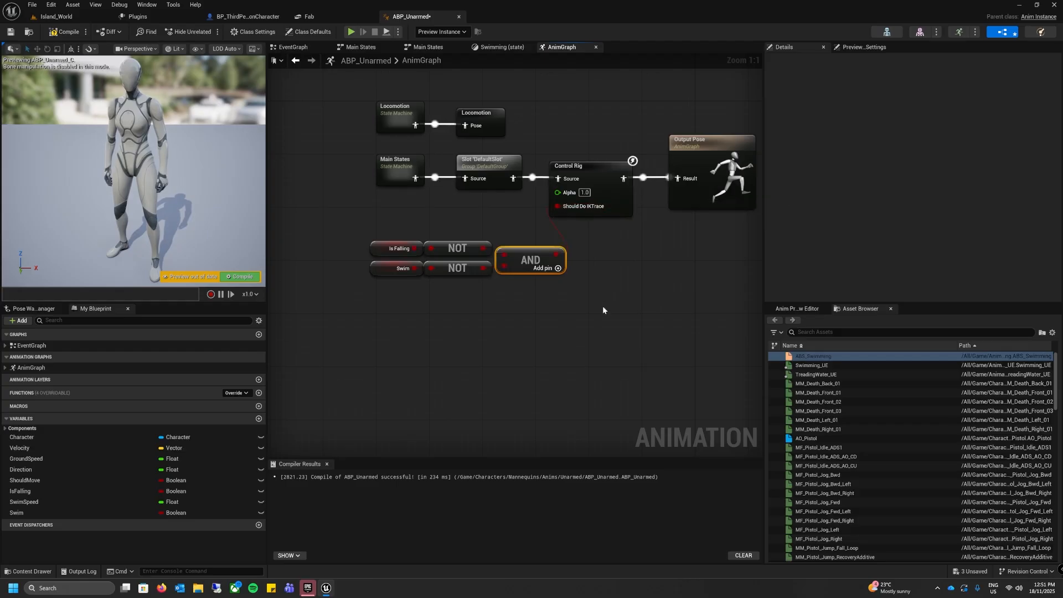
{"action": "left_click", "coordinate": [62, 35]}
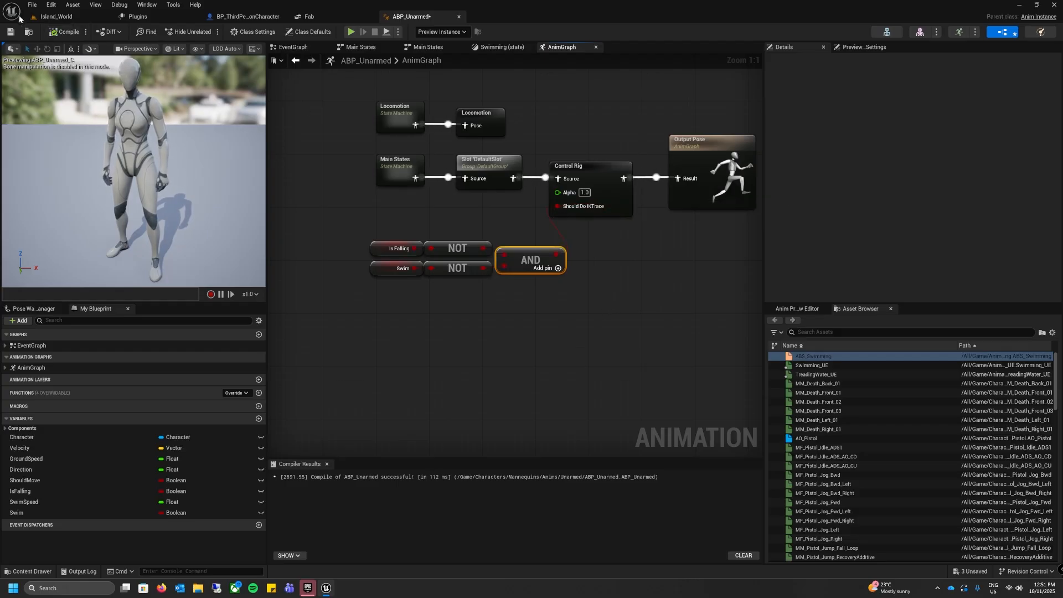
Step: Play the Island_World level from a spot near the shoreline and swim the character out into the ocean
{"action": "left_click", "coordinate": [58, 16]}
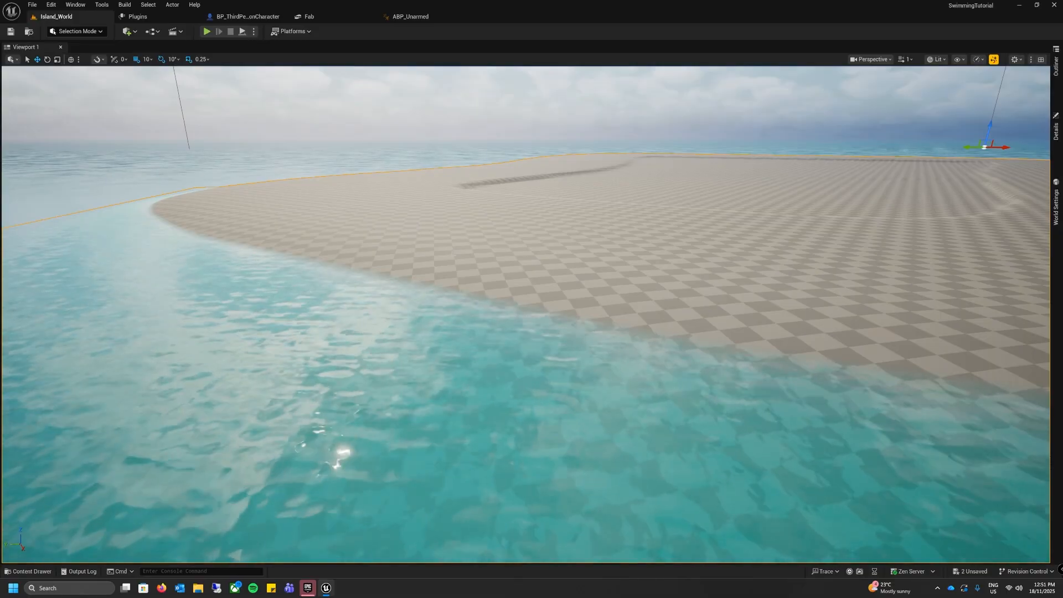
{"action": "right_click", "coordinate": [425, 267]}
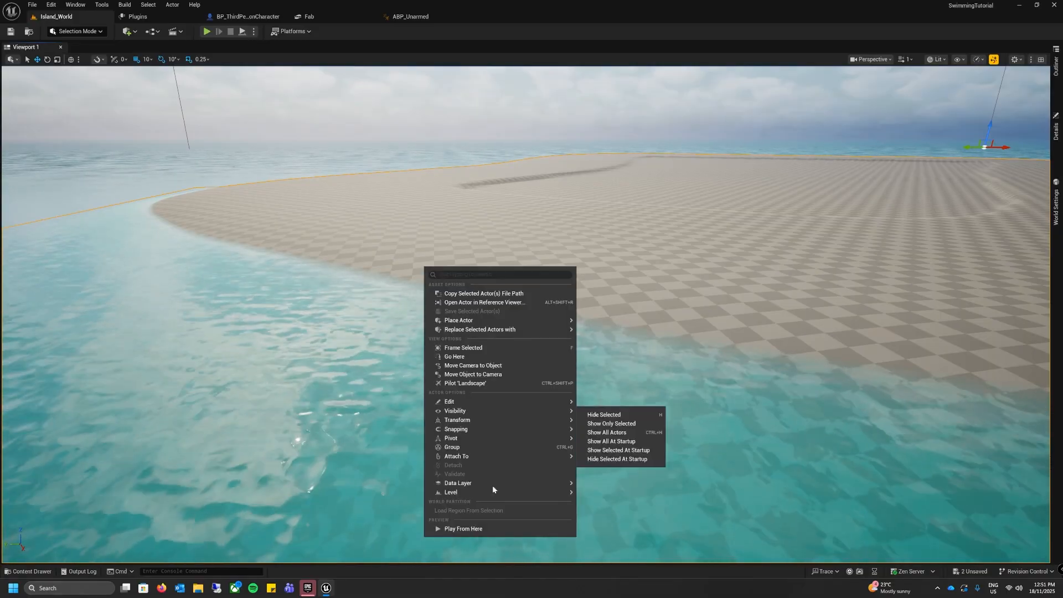
{"action": "left_click", "coordinate": [487, 529]}
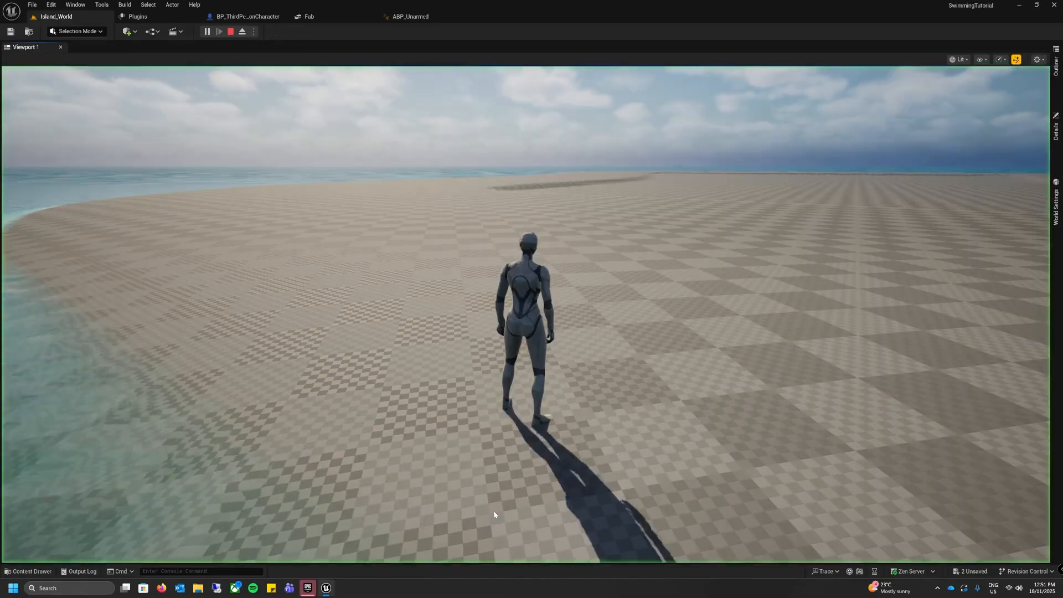
{"action": "left_click", "coordinate": [616, 379]}
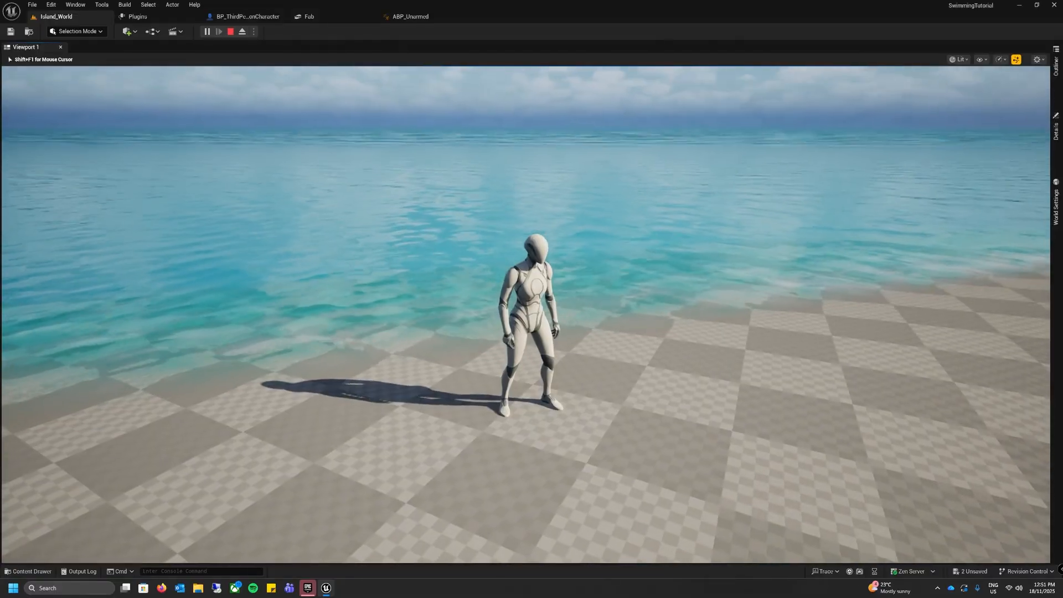
{"action": "key", "text": "w"}
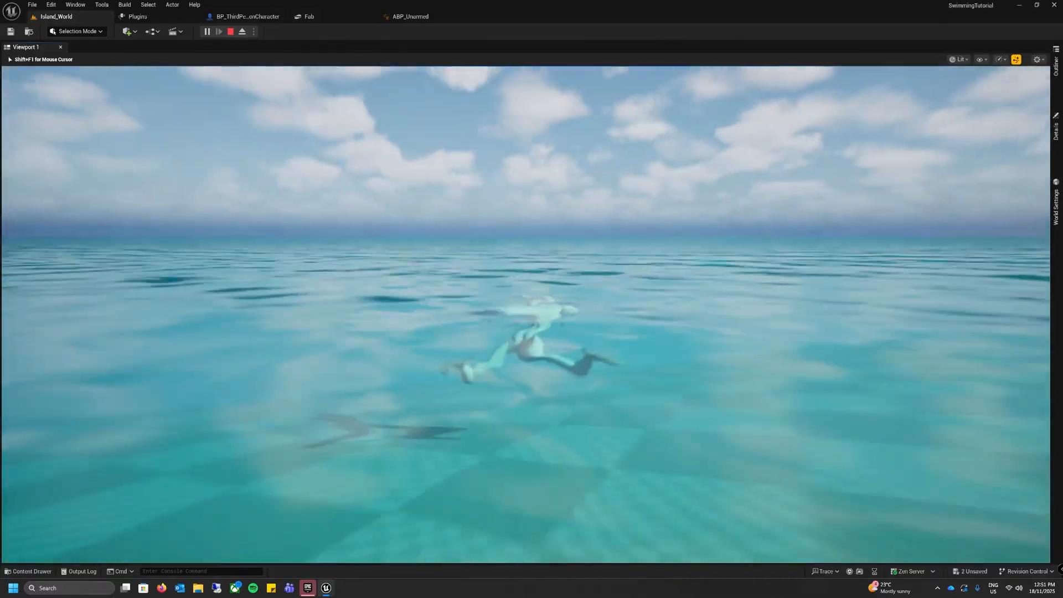
{"action": "key", "text": "w"}
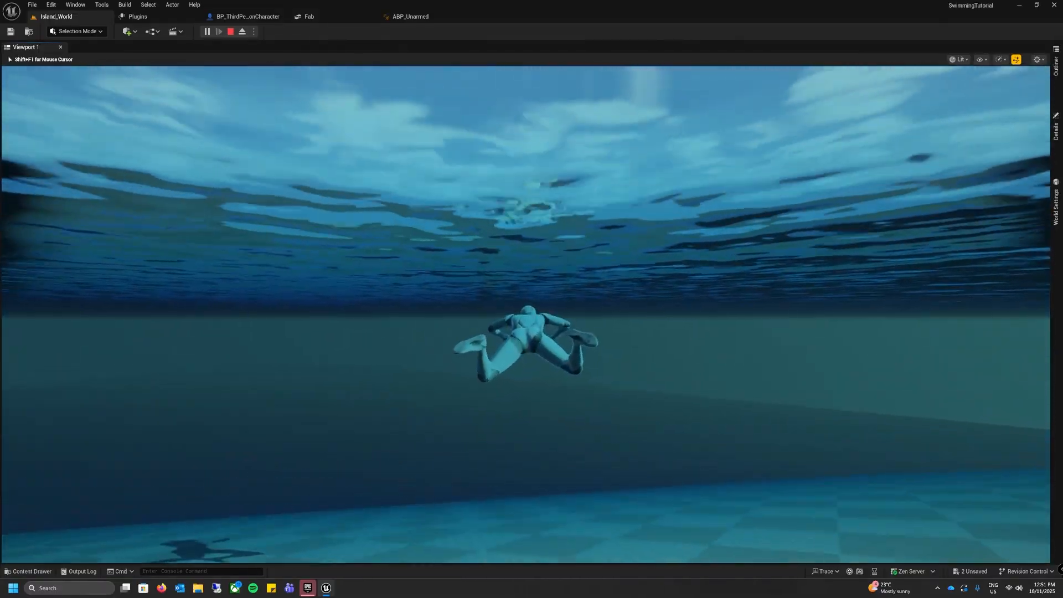